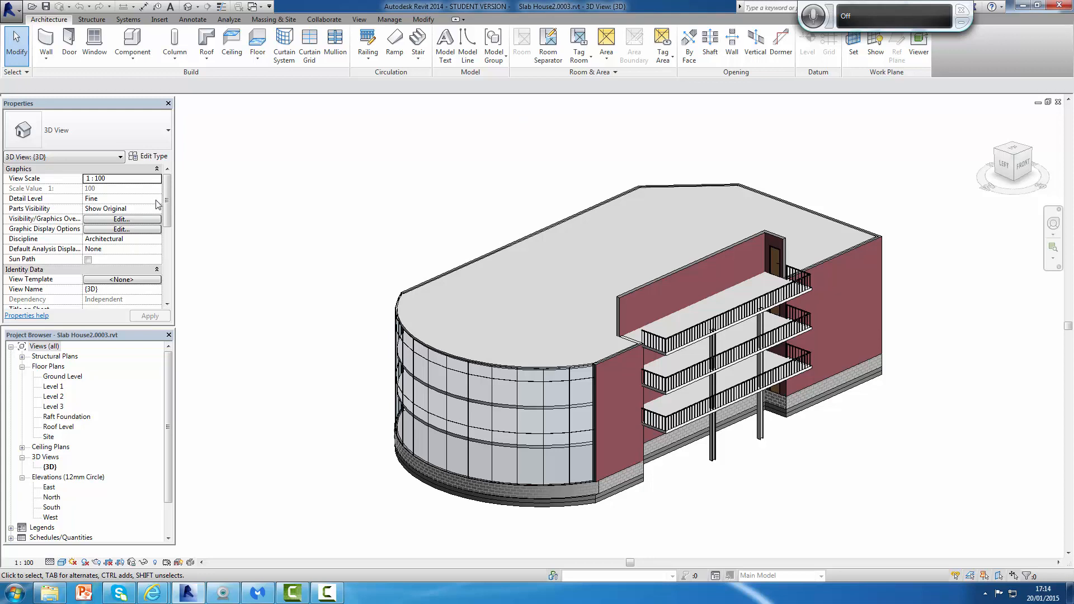
Set the top constraint of all eight exterior cavity walls to Up to level: Roof Level
click(626, 358)
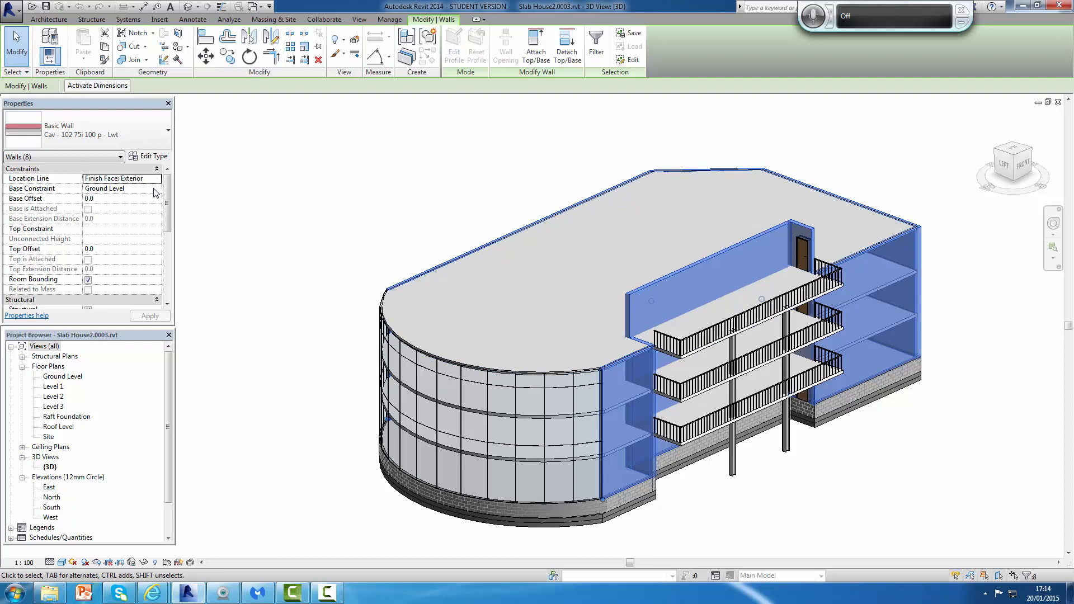
click(116, 228)
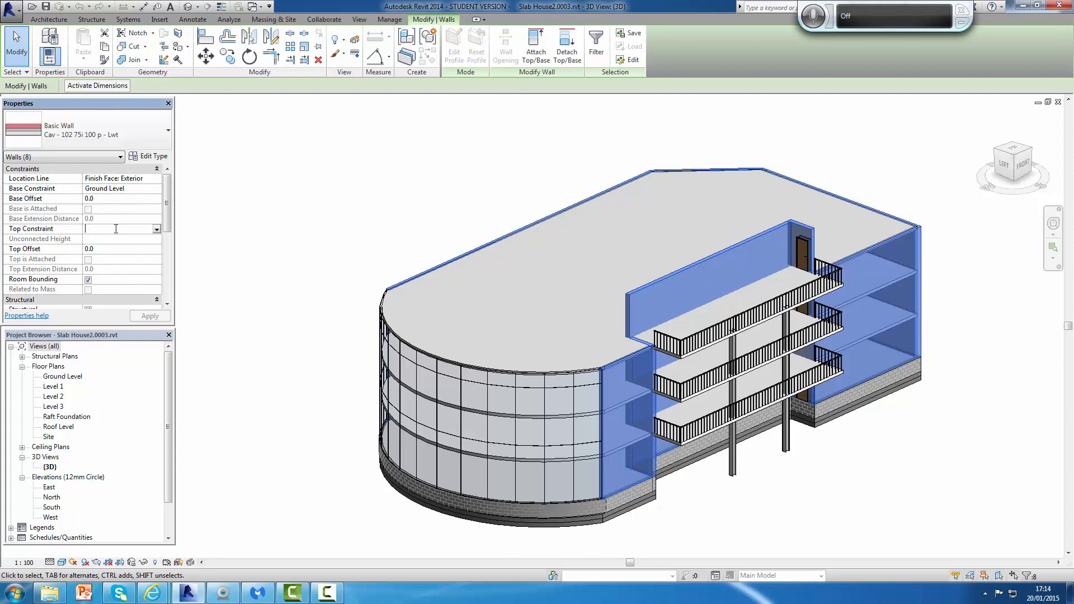
click(157, 229)
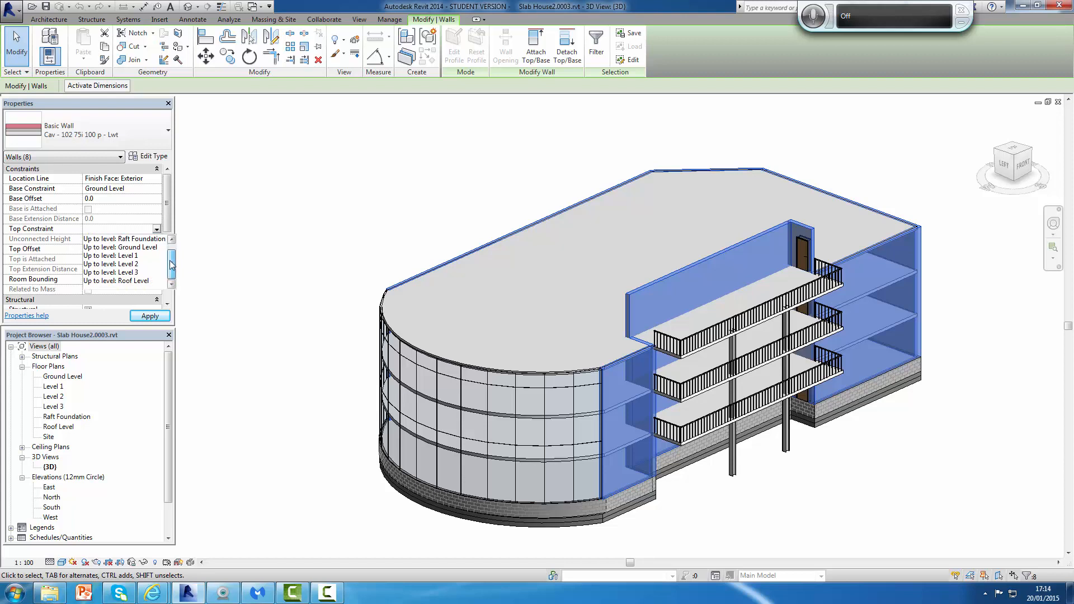
click(114, 281)
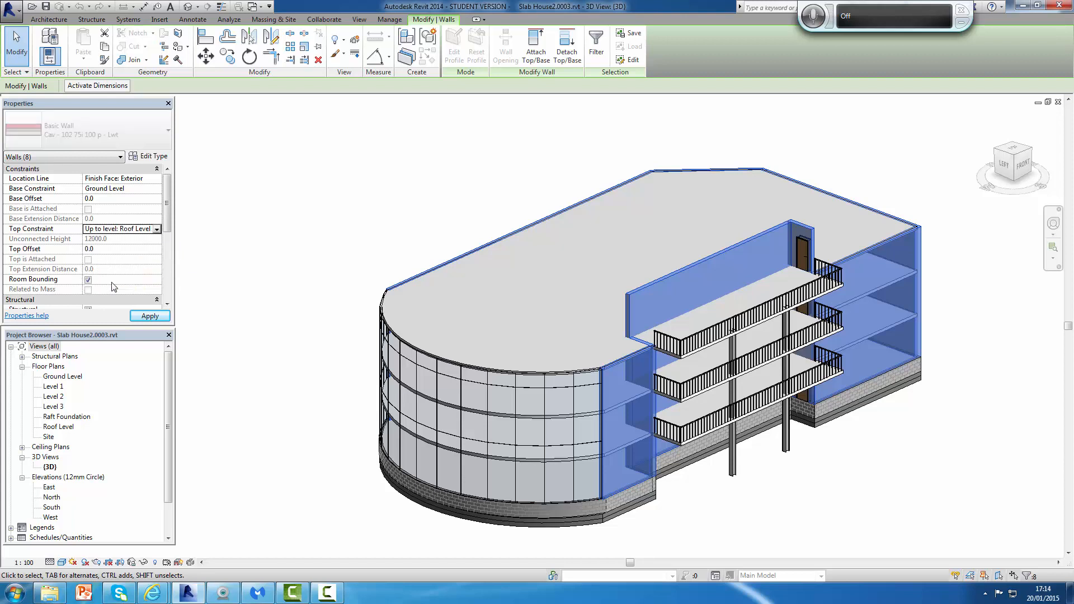
click(150, 316)
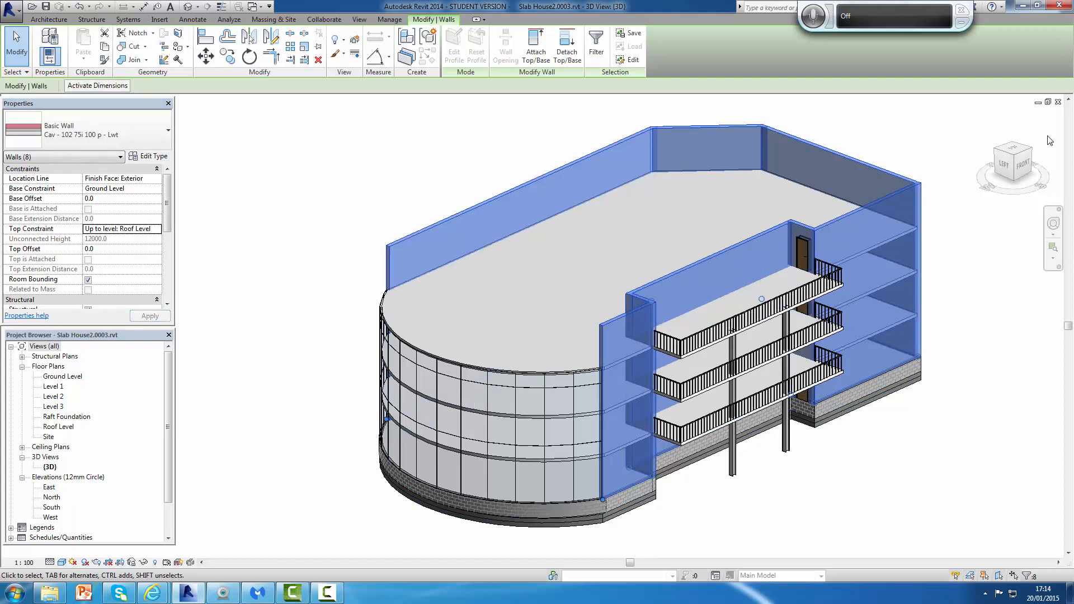
key(Escape)
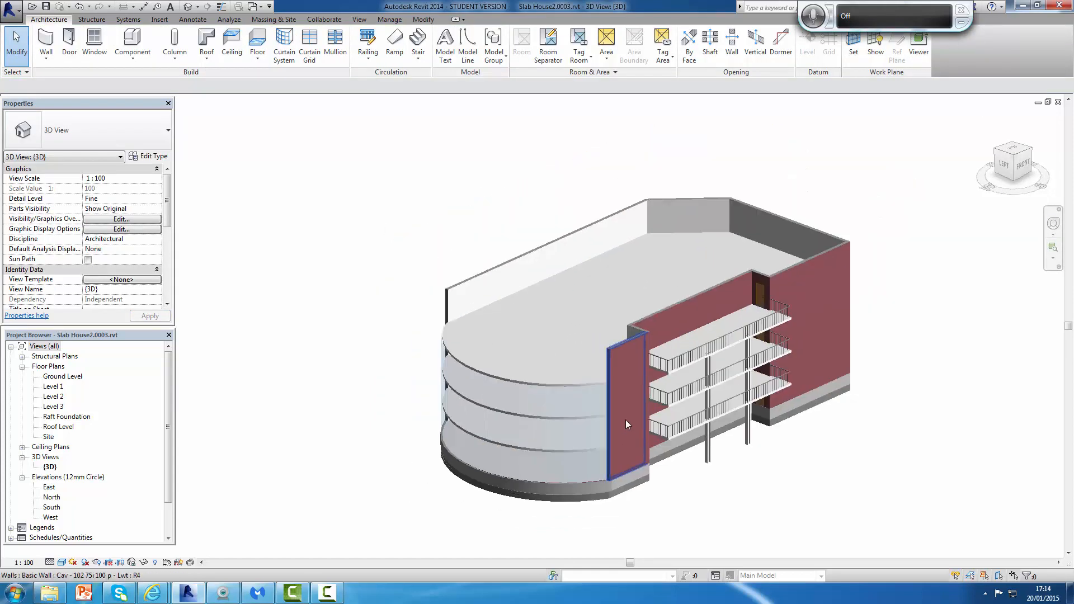
Set the top constraint of the curved Exterior Glazing curtain wall to Up to level: Roof Level
scroll(558, 449, up, 3)
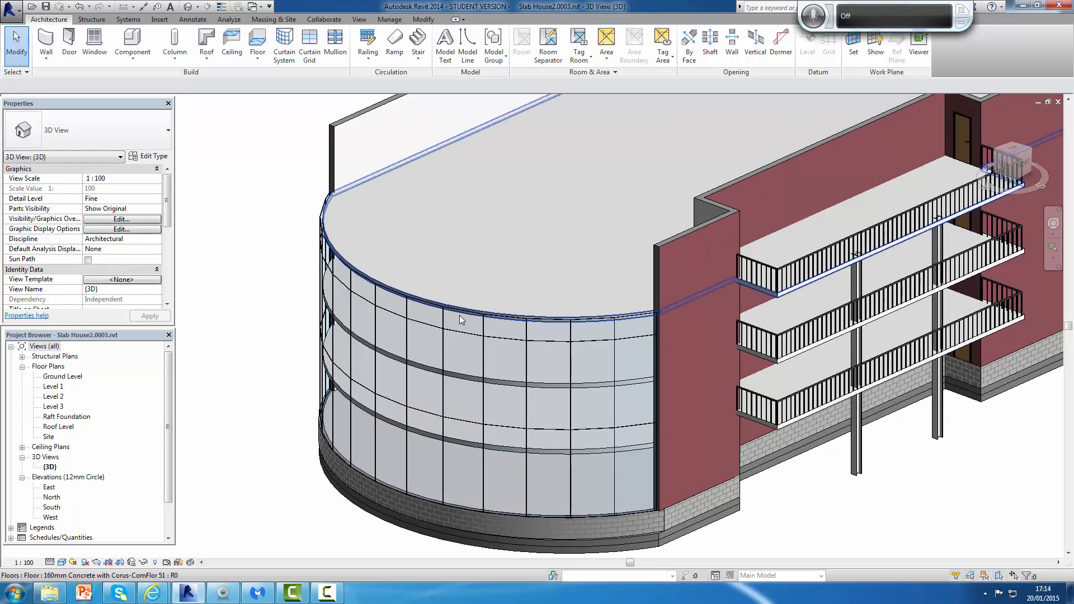
click(460, 314)
click(468, 318)
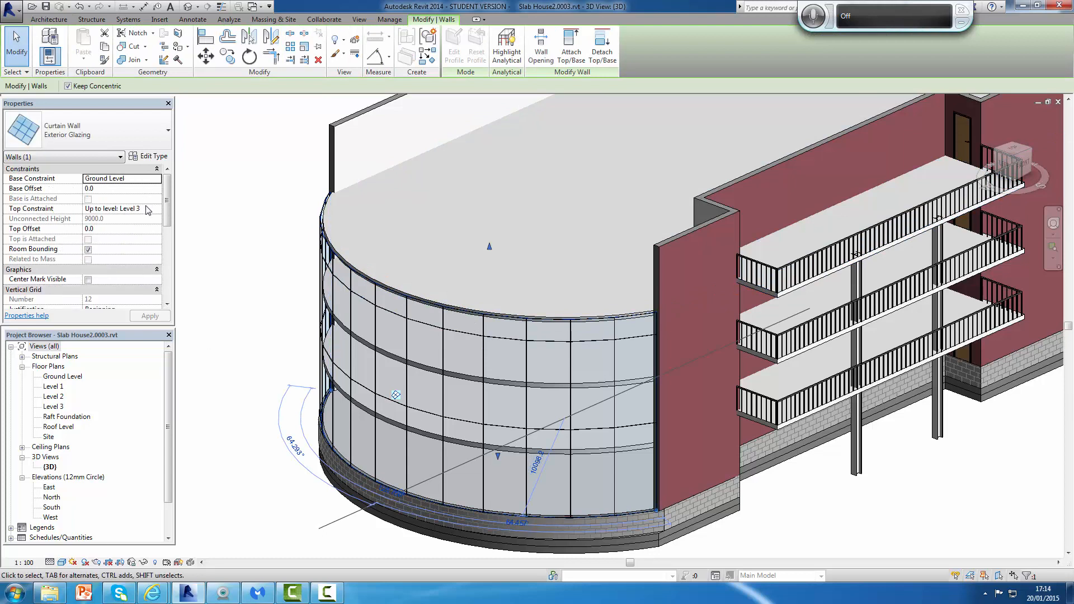
click(156, 209)
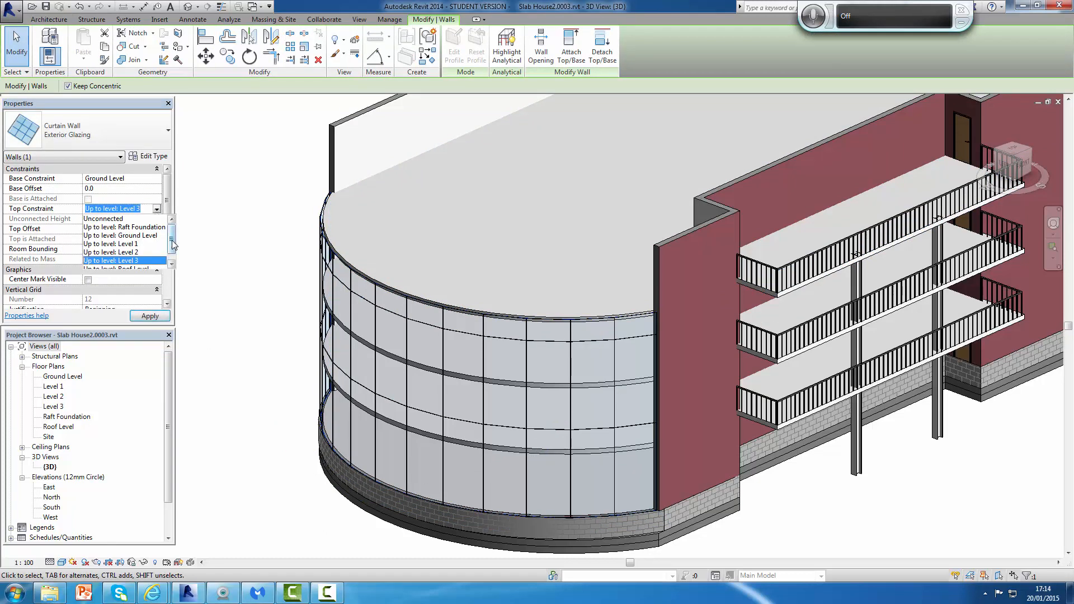
click(141, 261)
click(150, 316)
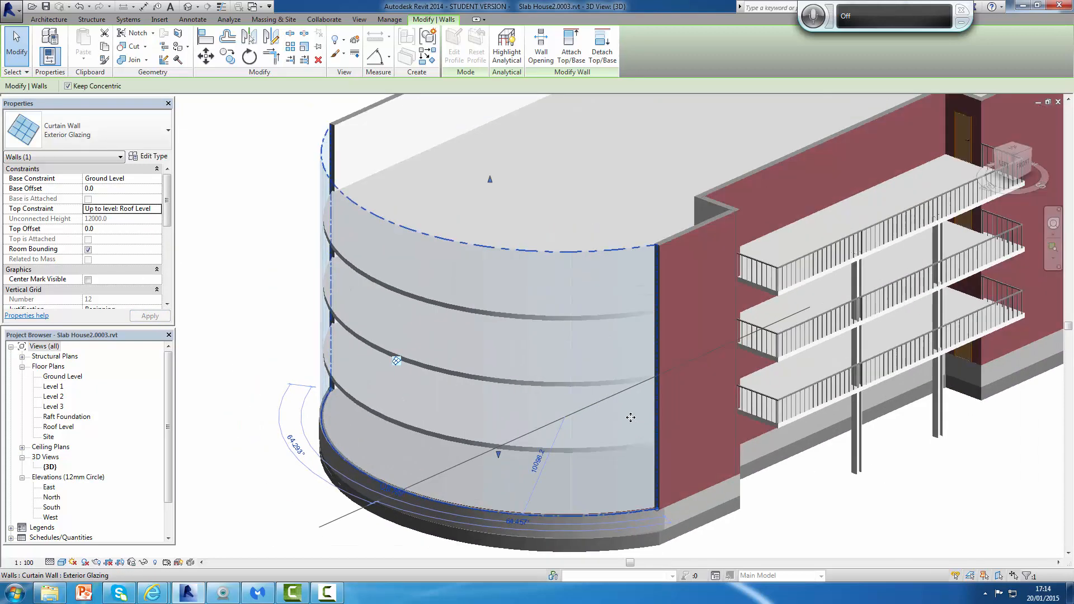
scroll(631, 417, down, 2)
middle_drag(704, 452, 640, 356)
scroll(640, 356, up, 1)
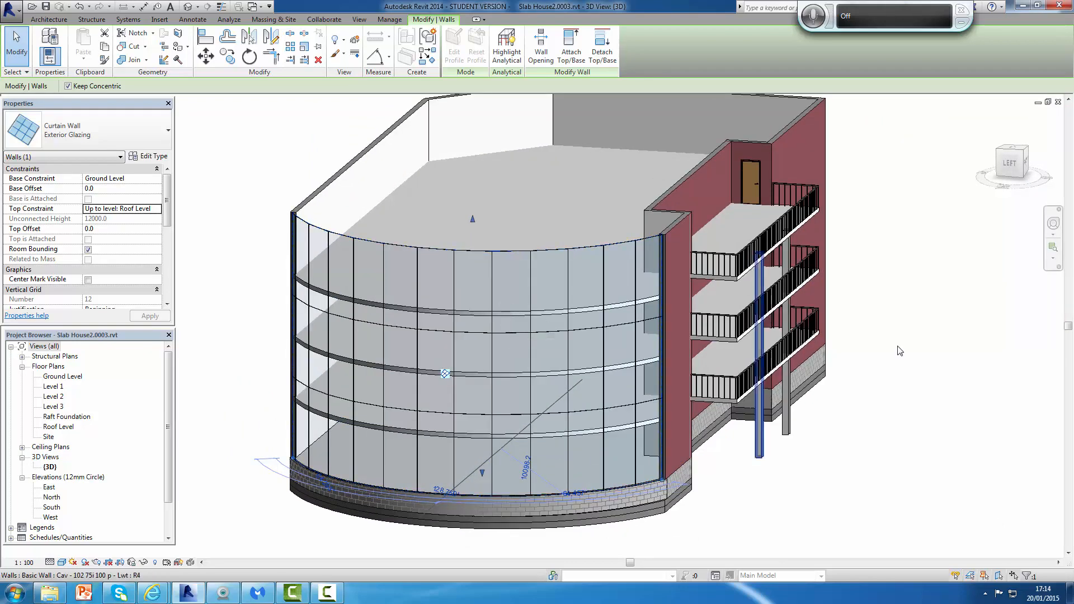
click(948, 336)
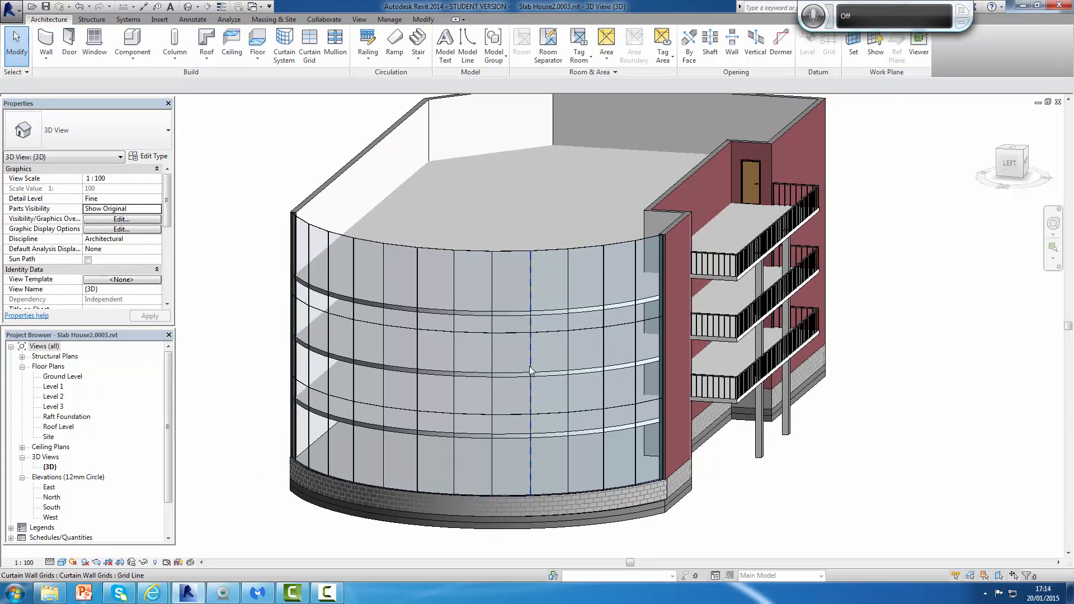
Edit the Exterior Glazing curtain wall type, setting the horizontal grid spacing to 3000 and changing the vertical grid spacing
click(515, 251)
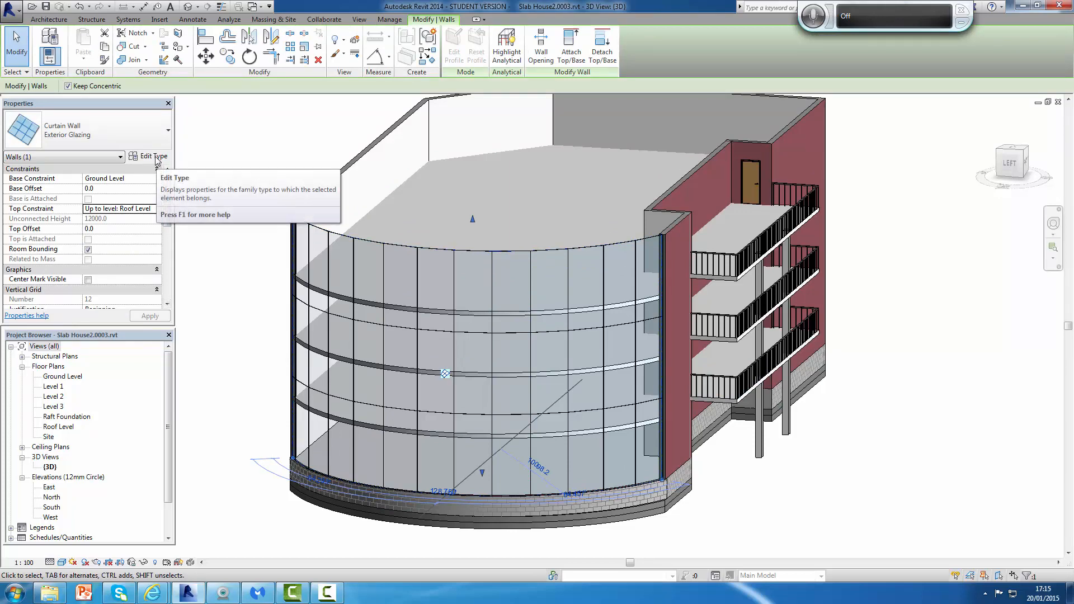
click(157, 159)
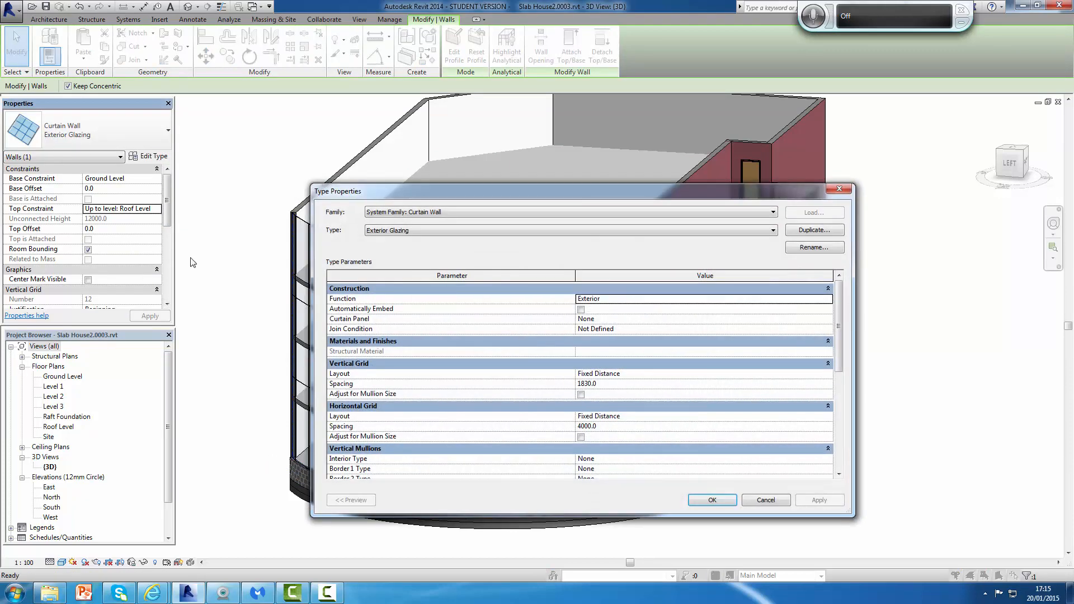
drag(636, 190, 631, 124)
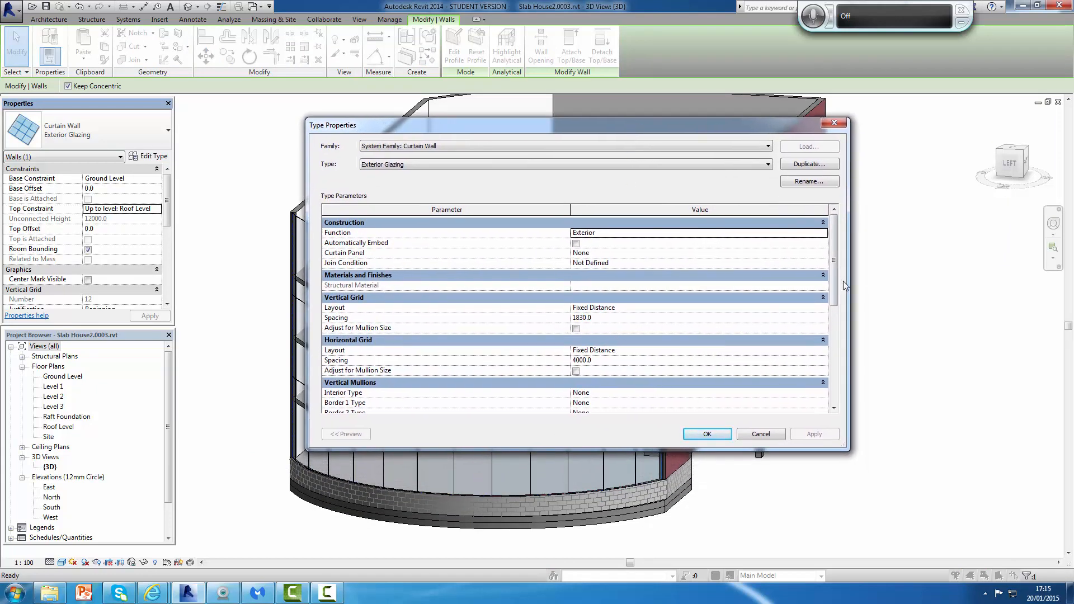
drag(833, 275, 824, 304)
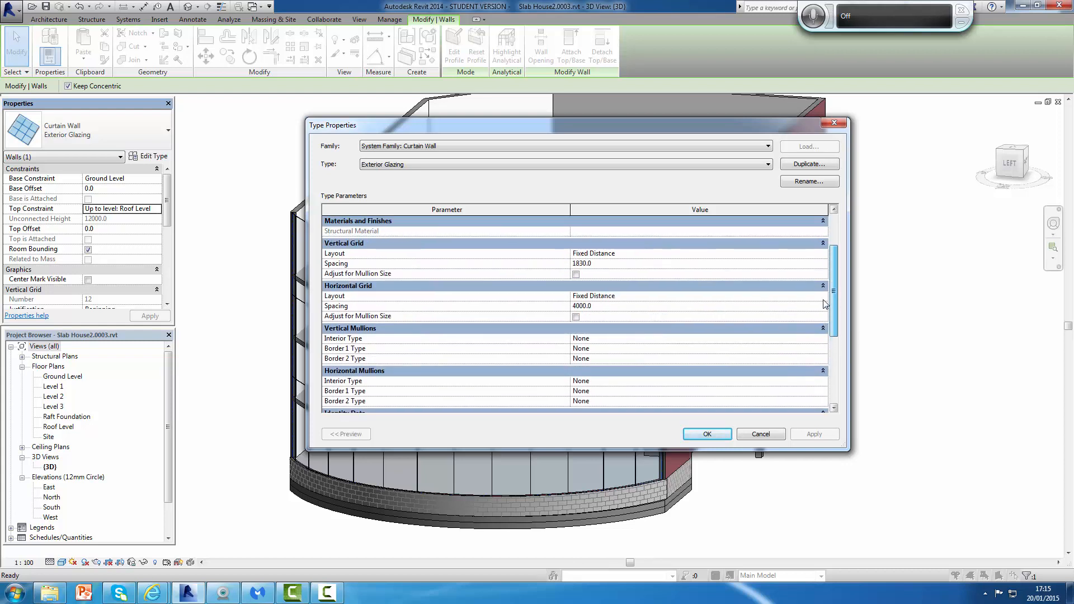
click(602, 307)
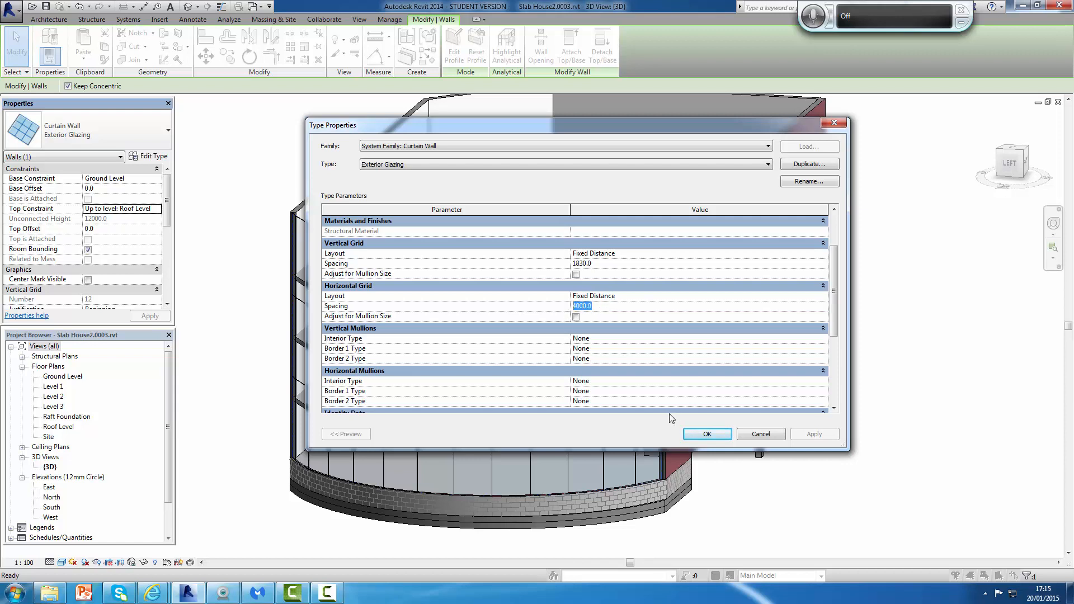
text(30)
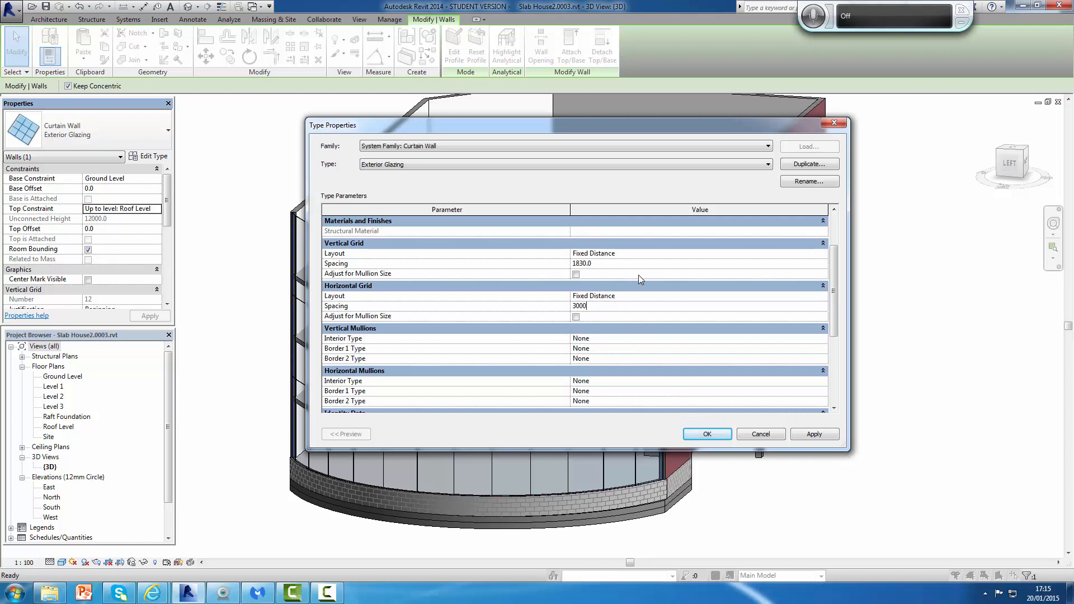
click(611, 263)
text(1)
click(814, 435)
click(707, 434)
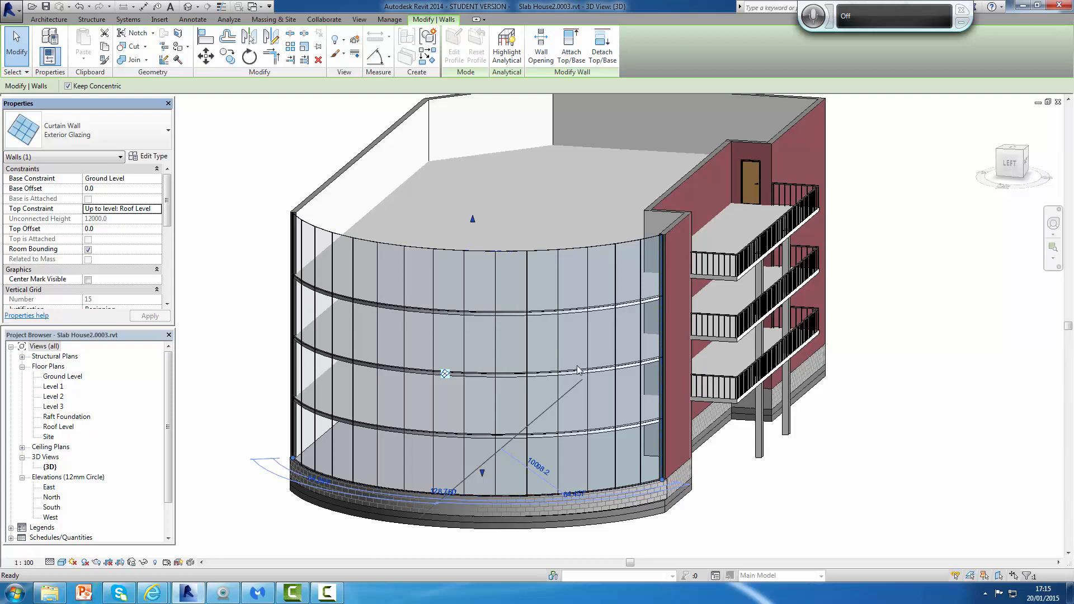
click(895, 373)
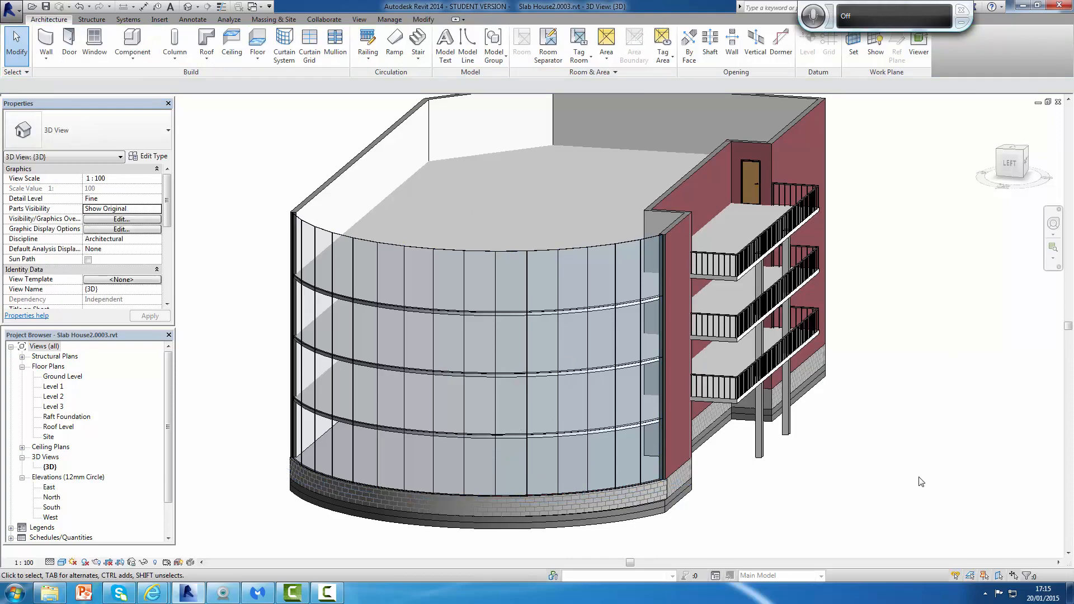
Inspect the raised walls, balconies and curtain wall grid of the building in 3D from several angles
shift+middle_drag(924, 404, 811, 362)
scroll(881, 364, up, 2)
scroll(912, 338, down, 3)
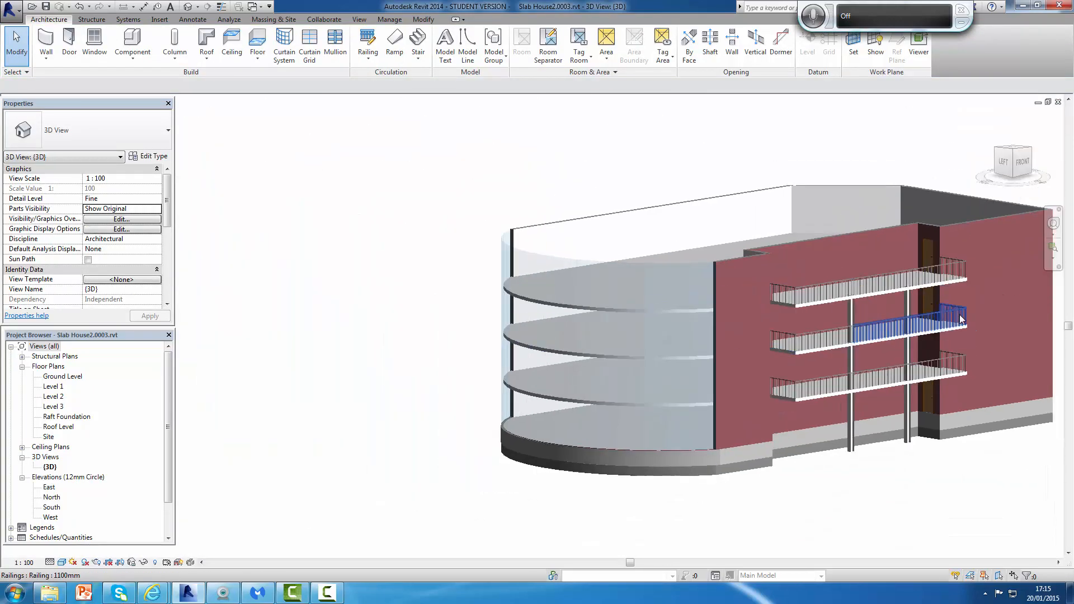
scroll(956, 316, up, 2)
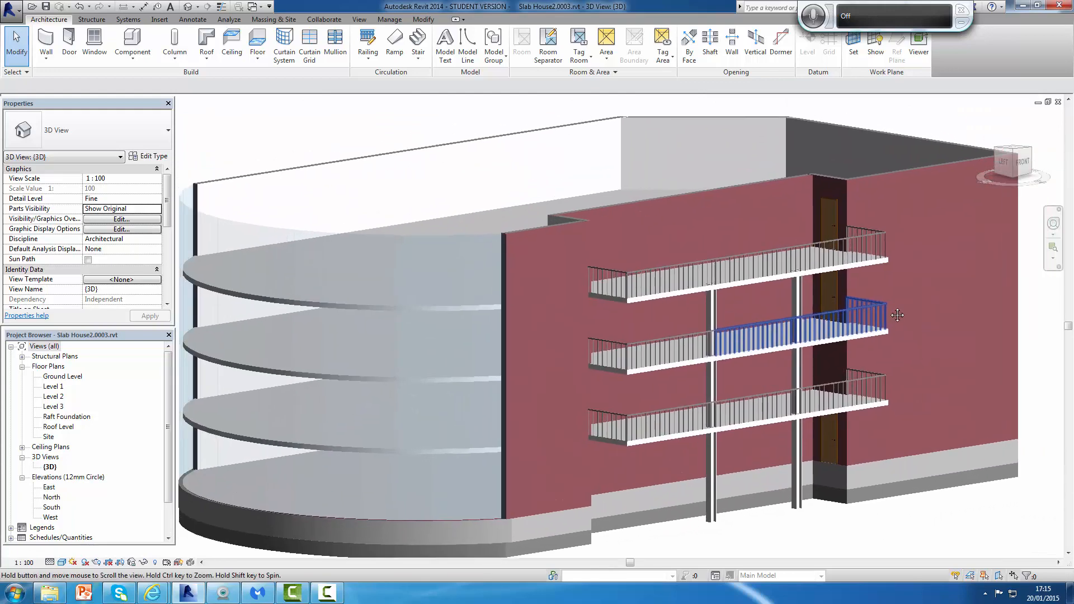
scroll(909, 312, down, 3)
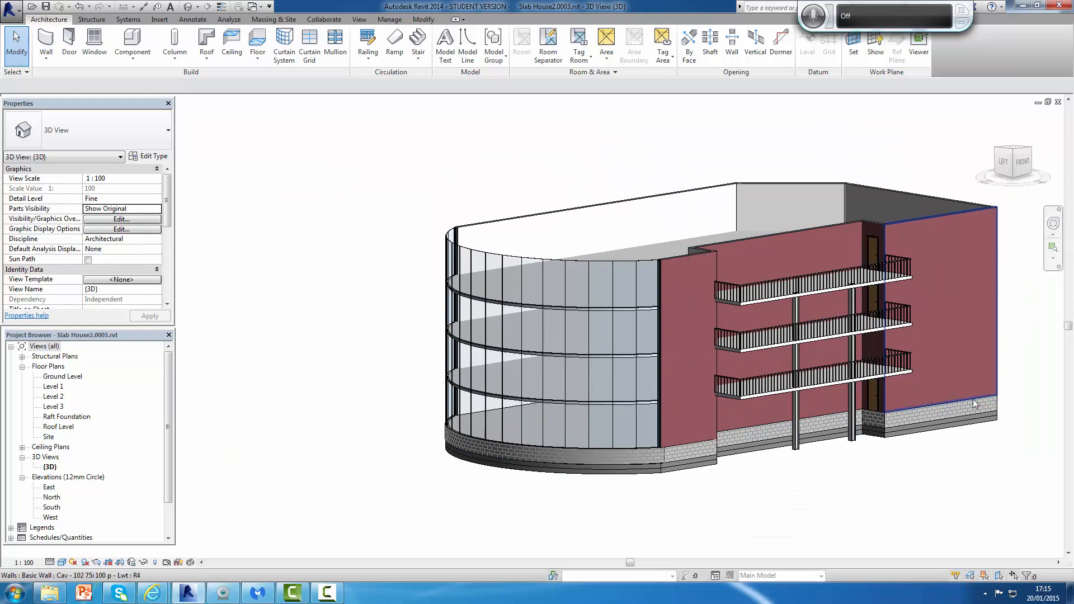
shift+middle_drag(990, 341, 910, 353)
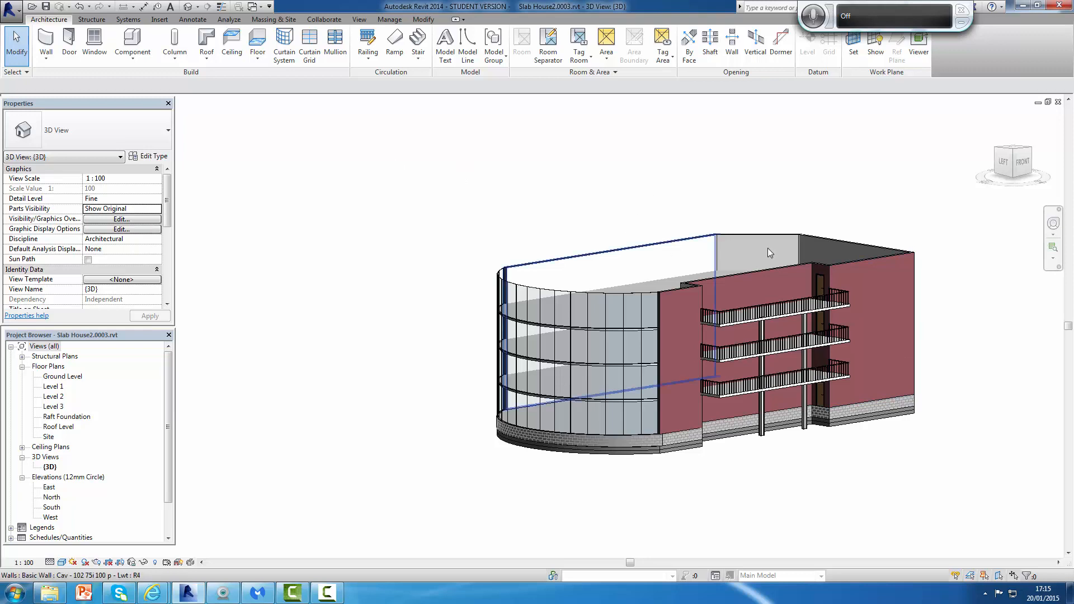
shift+middle_drag(958, 304, 985, 320)
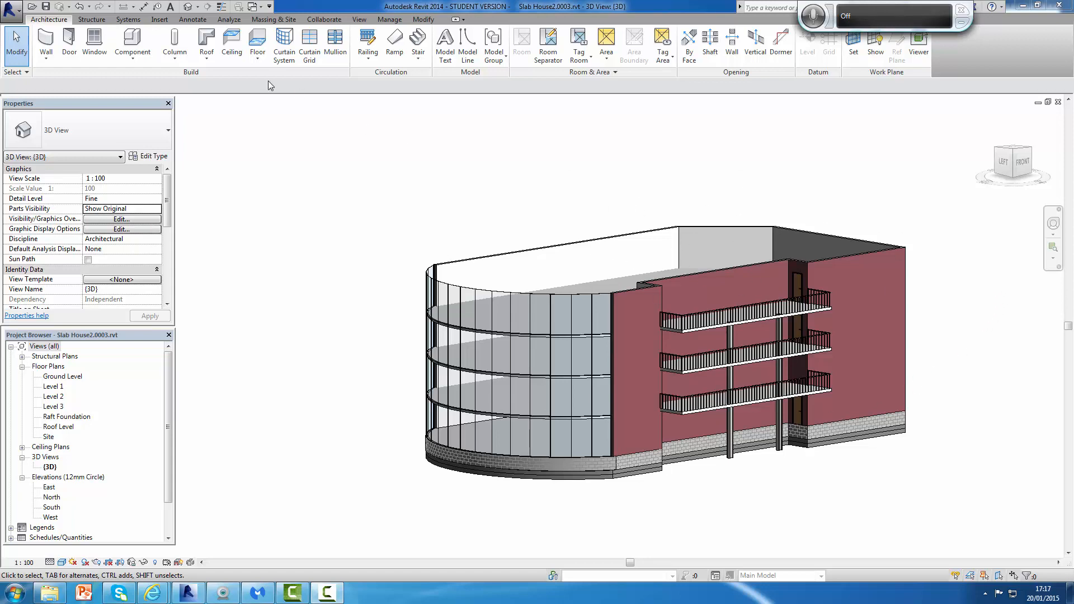
Open the East elevation and frame the whole building with its level lines
click(207, 58)
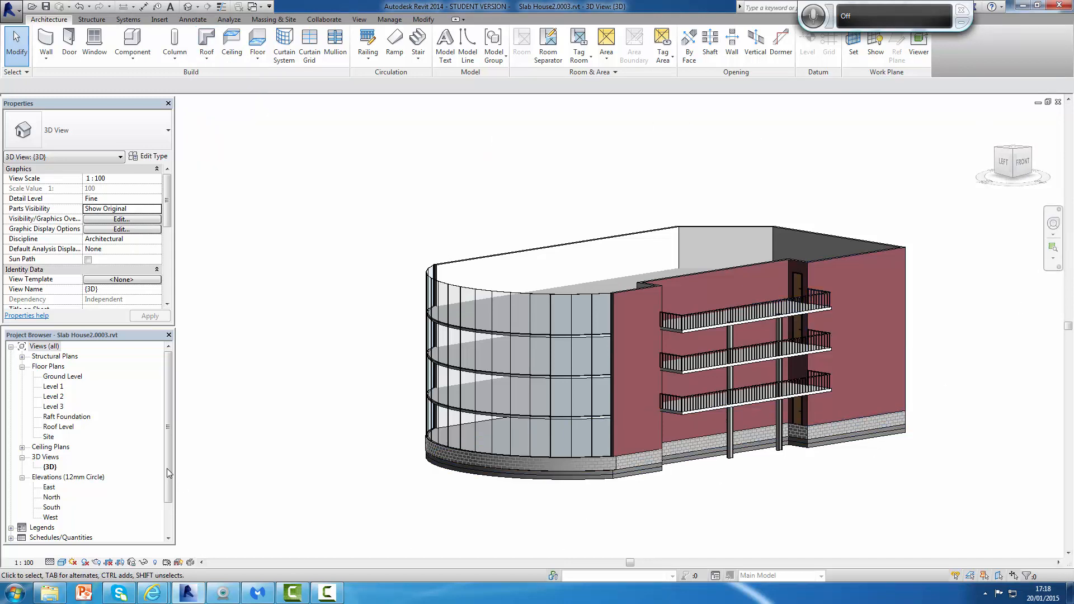
drag(166, 433, 177, 468)
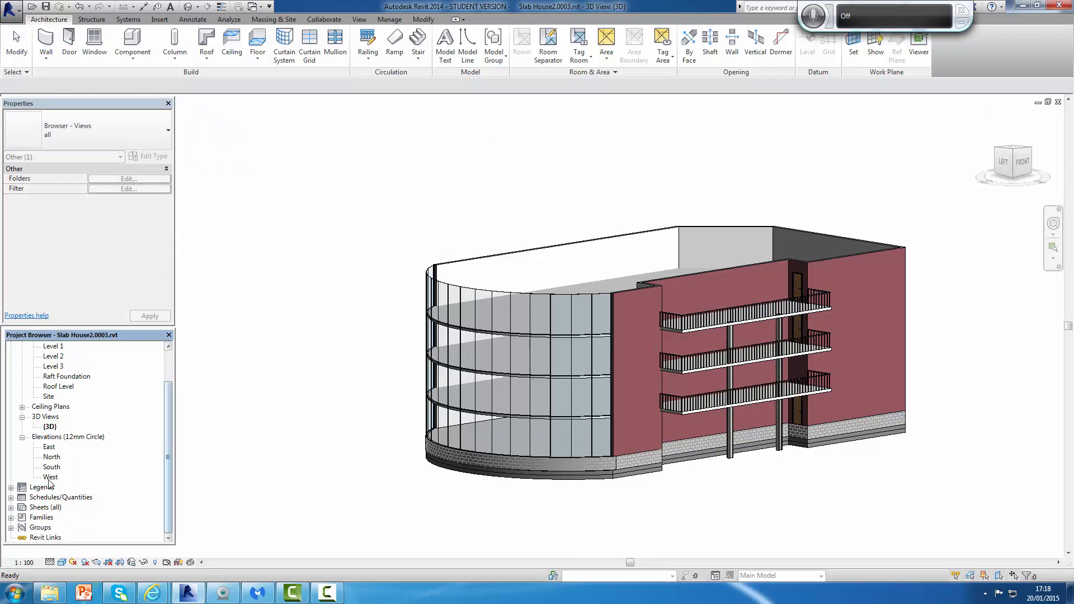
double_click(50, 446)
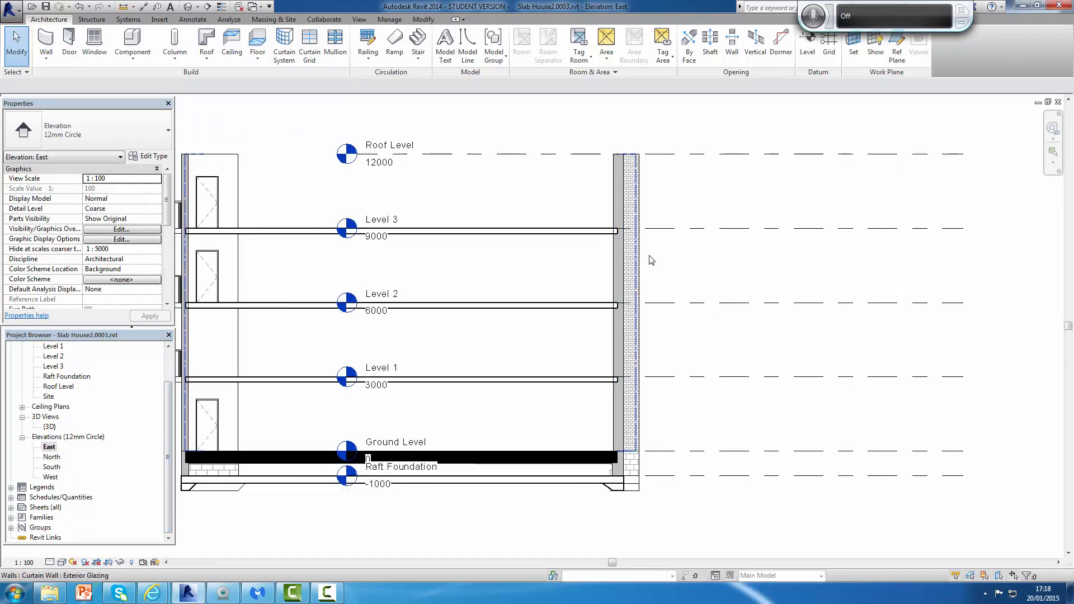
scroll(648, 260, down, 3)
middle_drag(649, 260, 776, 348)
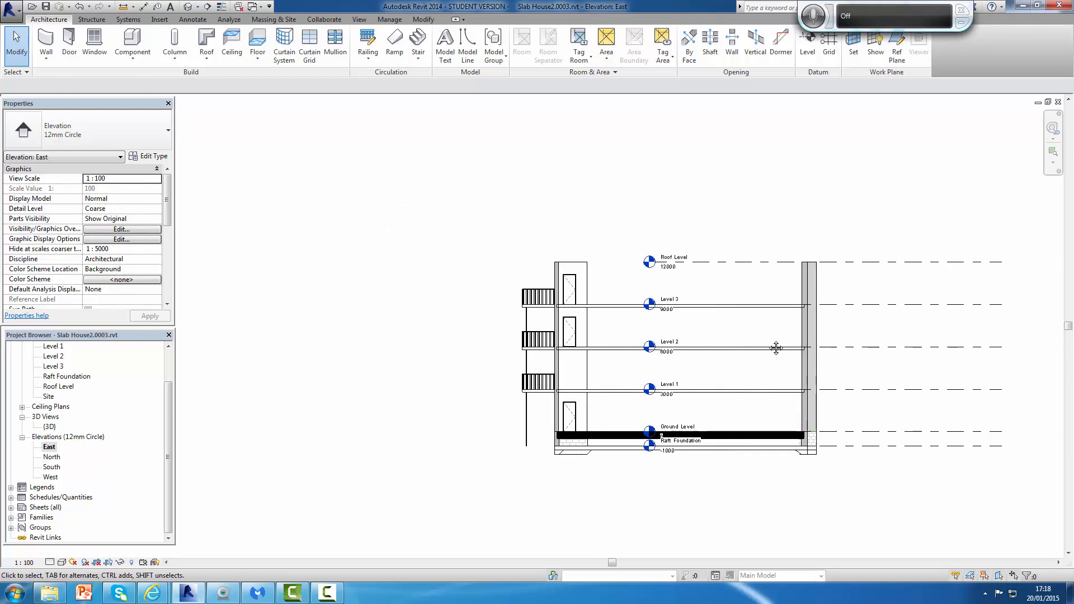
scroll(786, 330, up, 1)
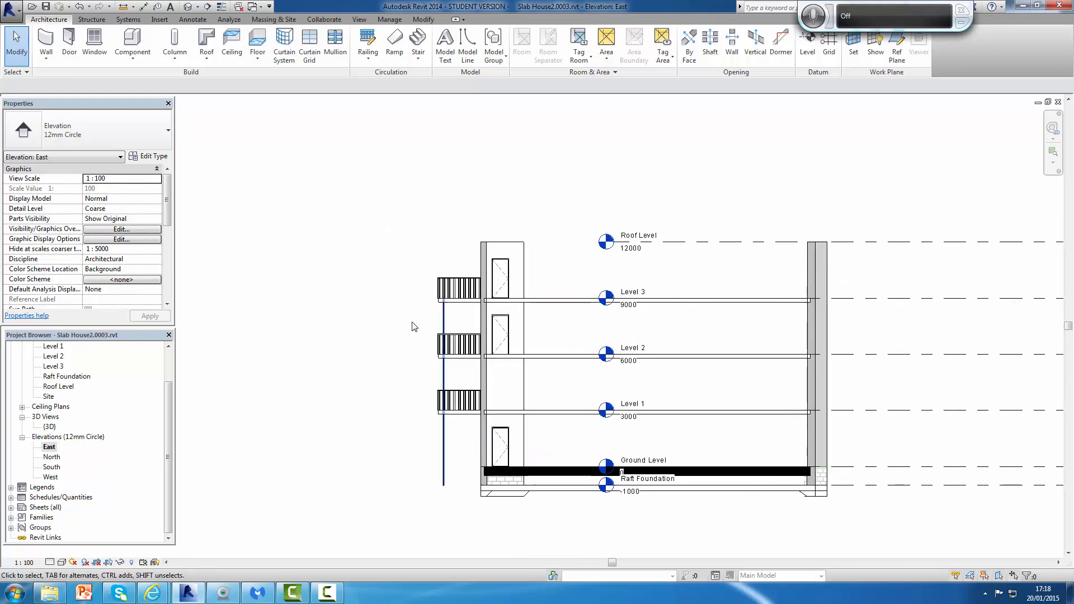
click(208, 59)
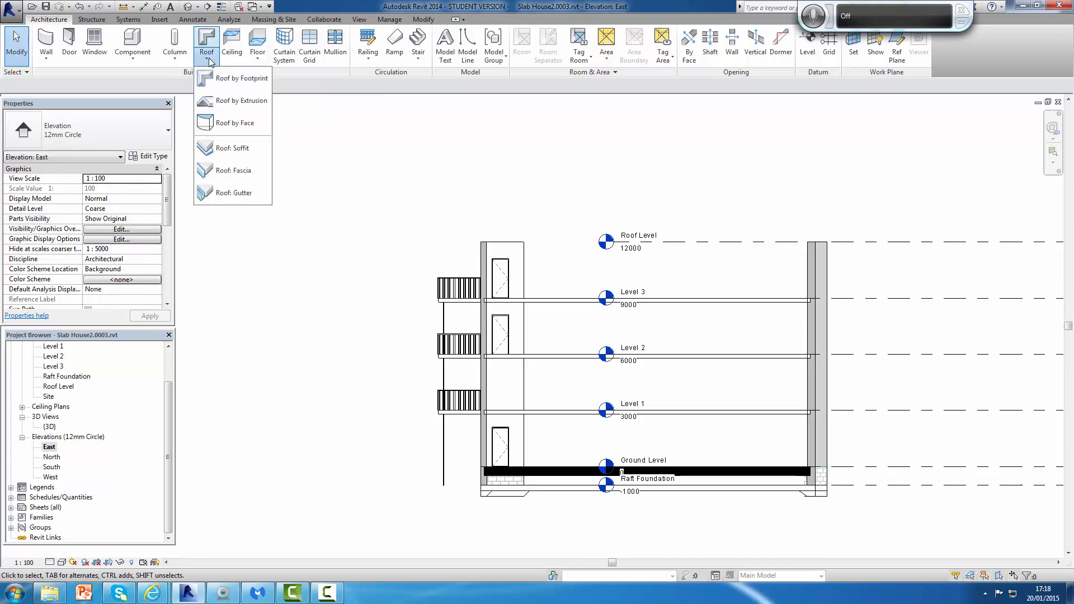
click(236, 102)
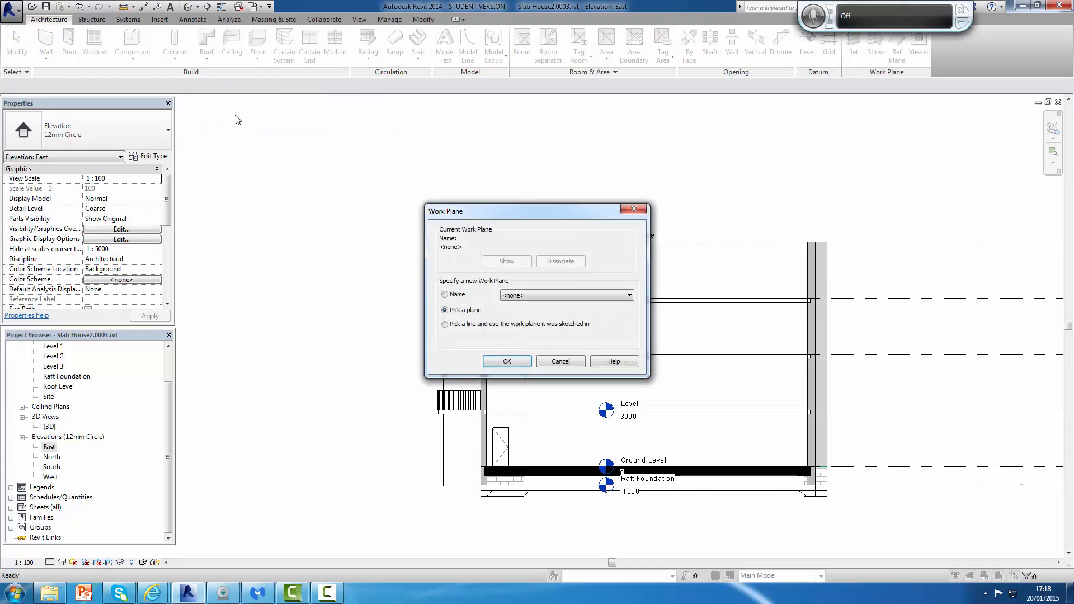
drag(544, 208, 330, 134)
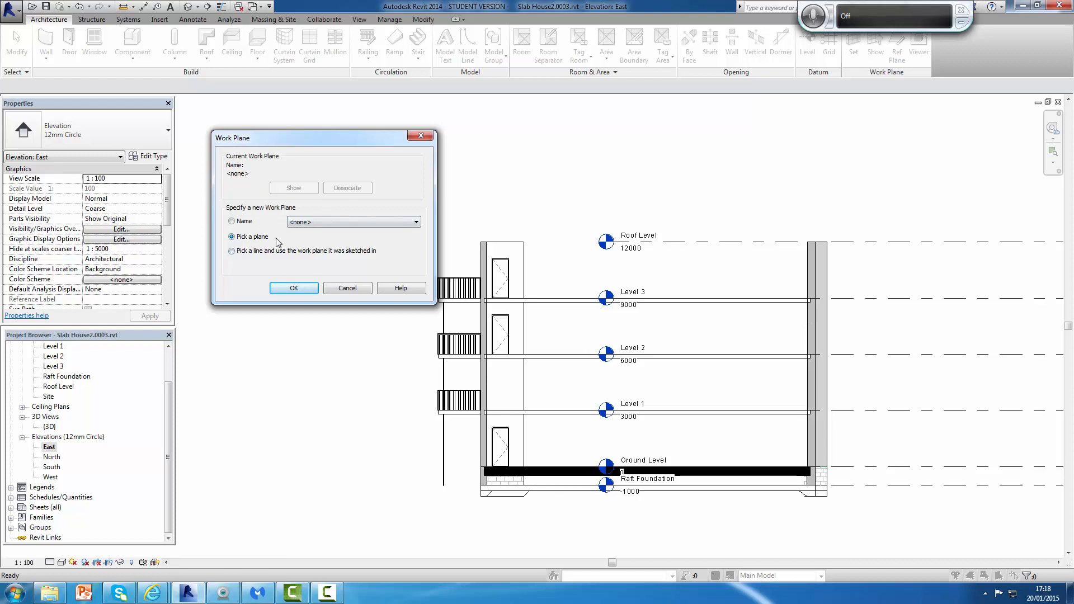
click(290, 289)
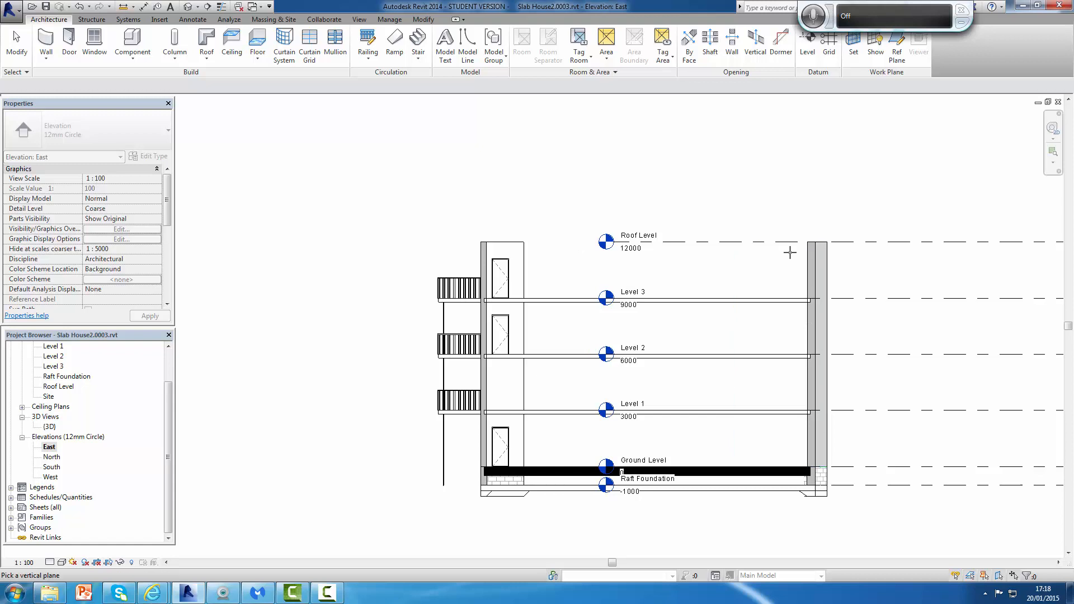
click(738, 242)
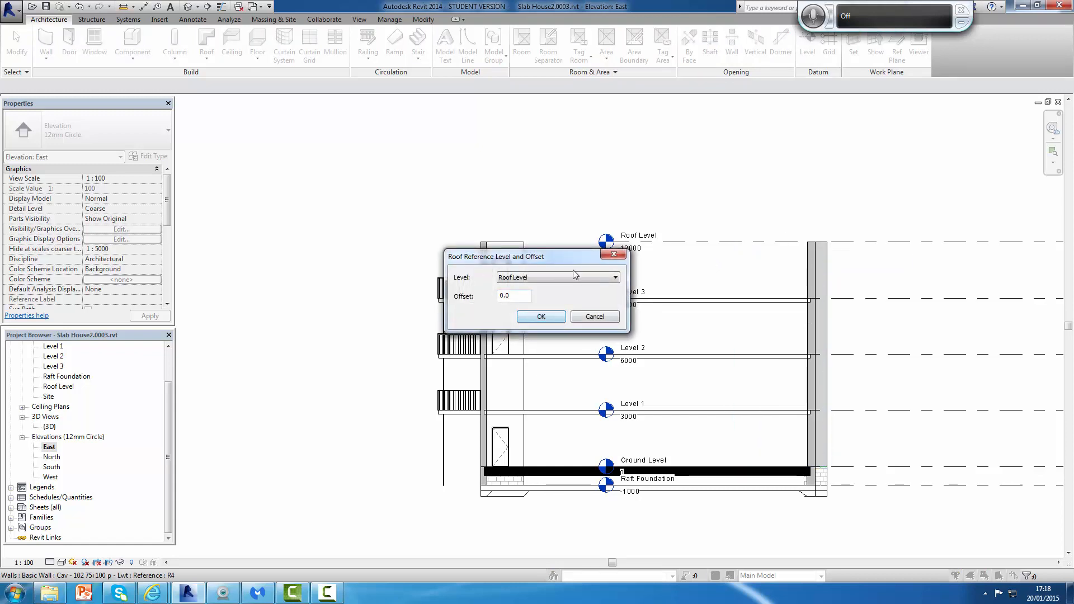
click(541, 316)
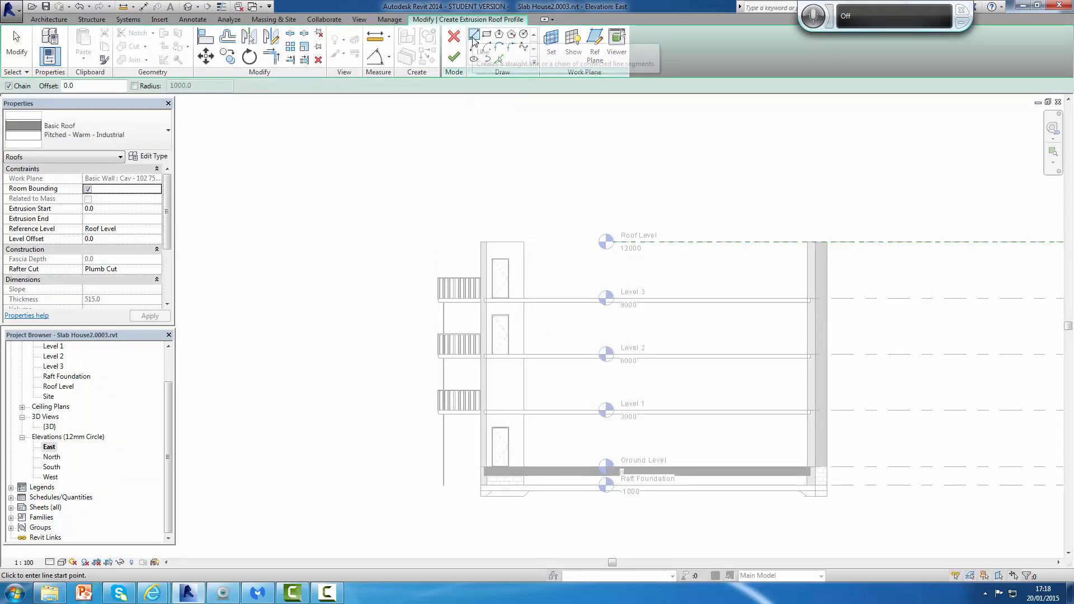
click(462, 226)
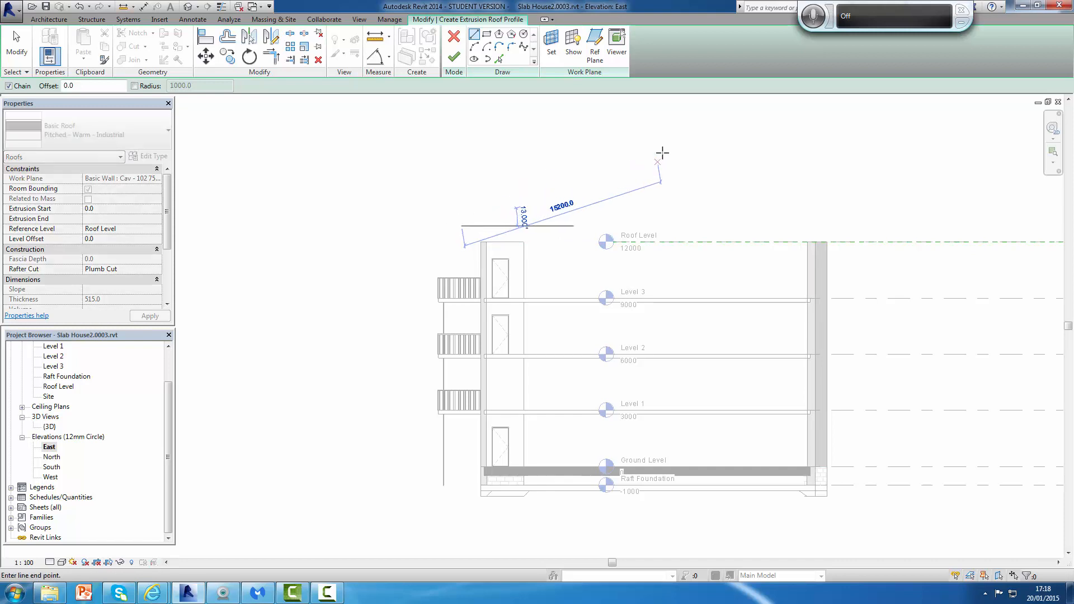
click(658, 182)
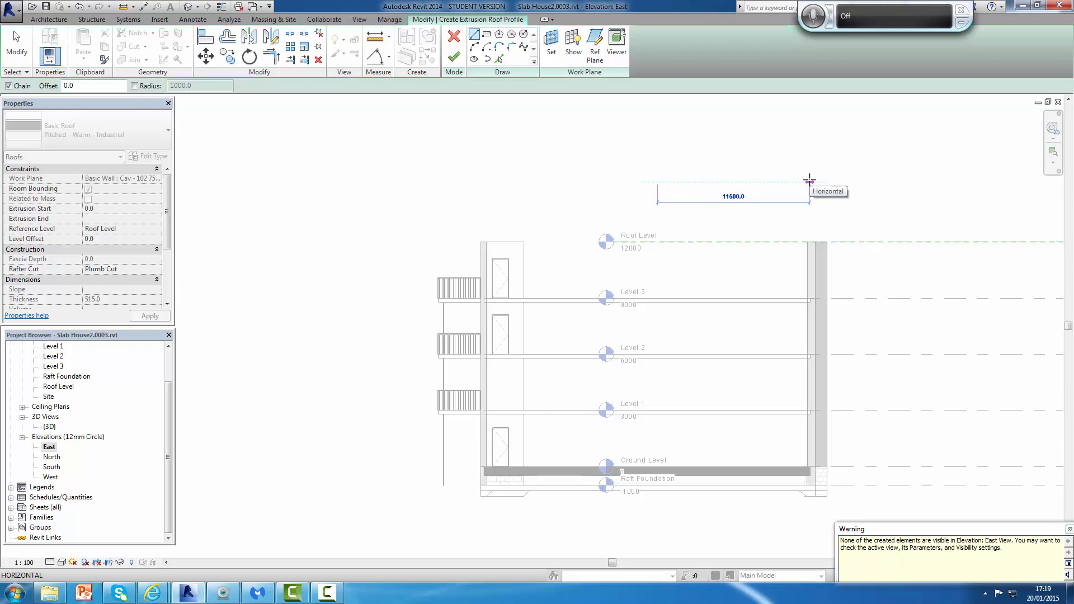
key(Escape)
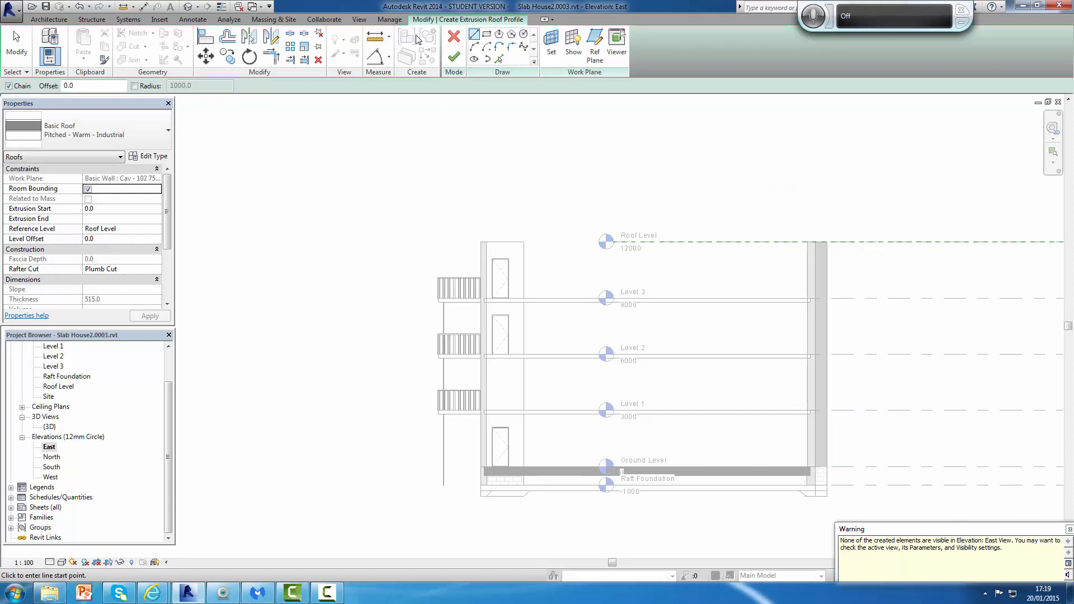
click(454, 36)
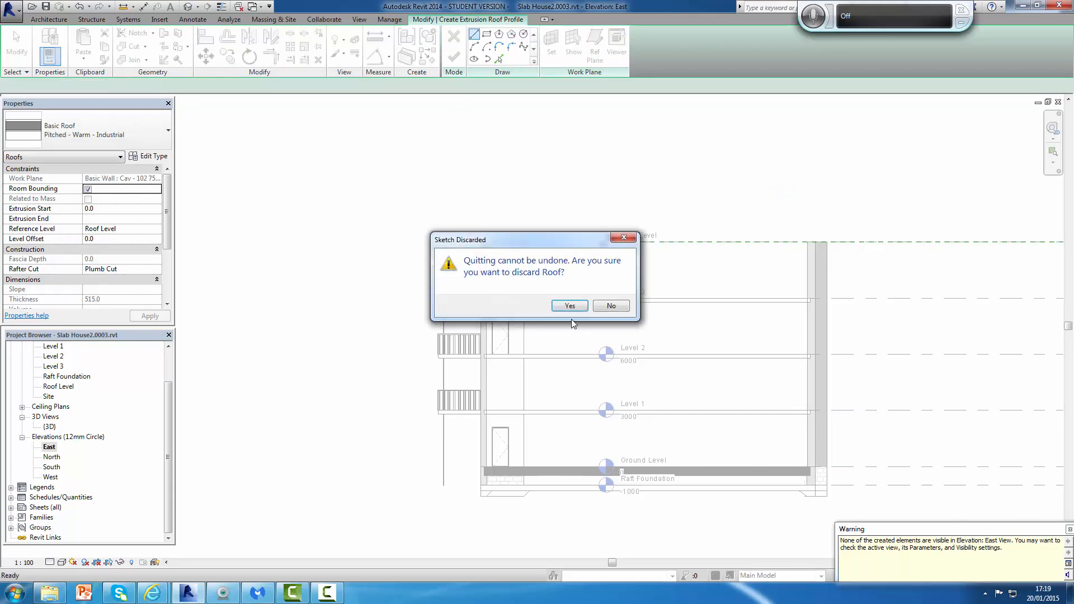
click(569, 306)
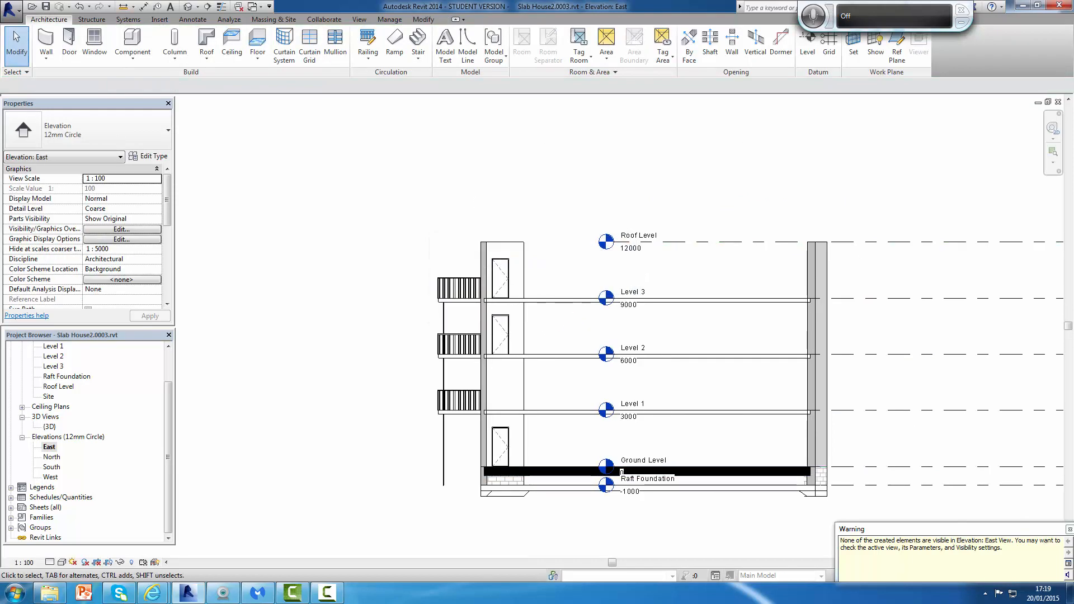
click(1069, 530)
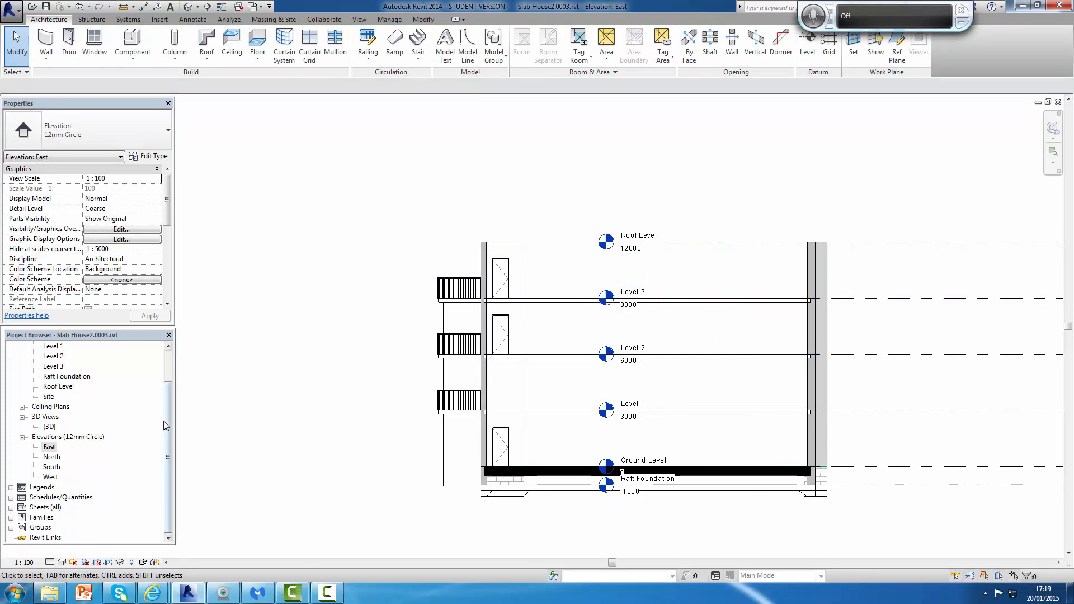
Open the Ground Level floor plan and move the East elevation marker farther away from the building
drag(166, 425, 165, 361)
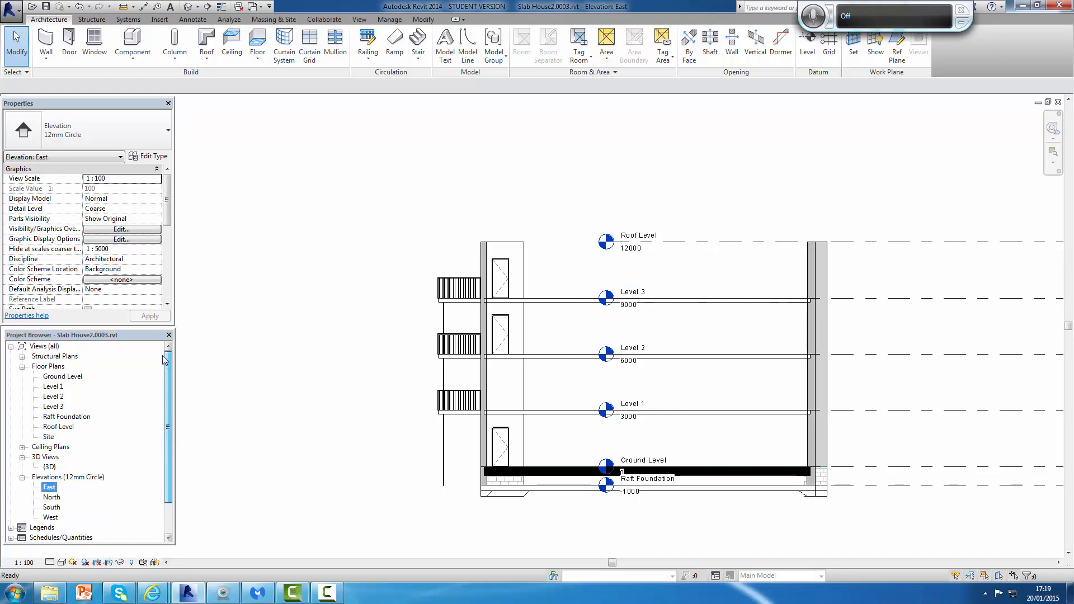
double_click(60, 378)
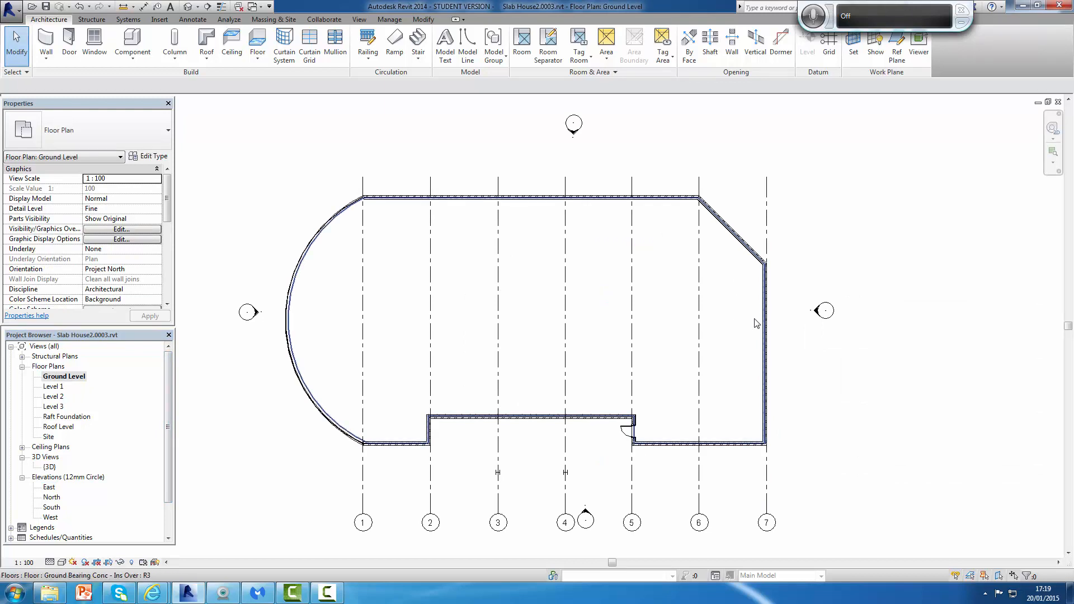
click(820, 313)
drag(820, 313, 878, 320)
click(699, 323)
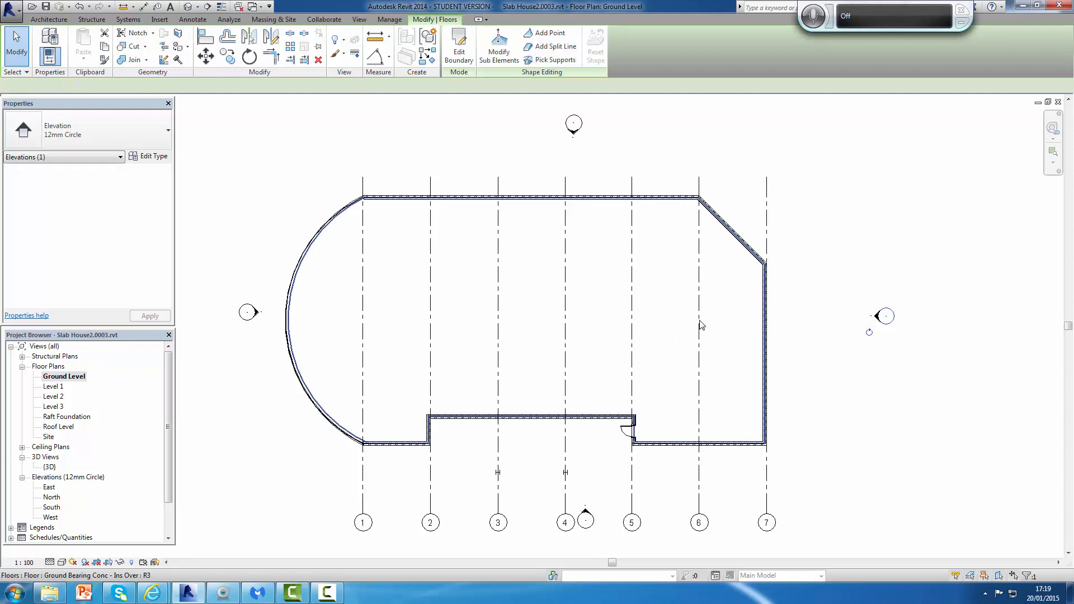
Move grid line 7 outward so it stands clear of the building's east wall
click(806, 272)
drag(767, 229, 789, 226)
click(826, 254)
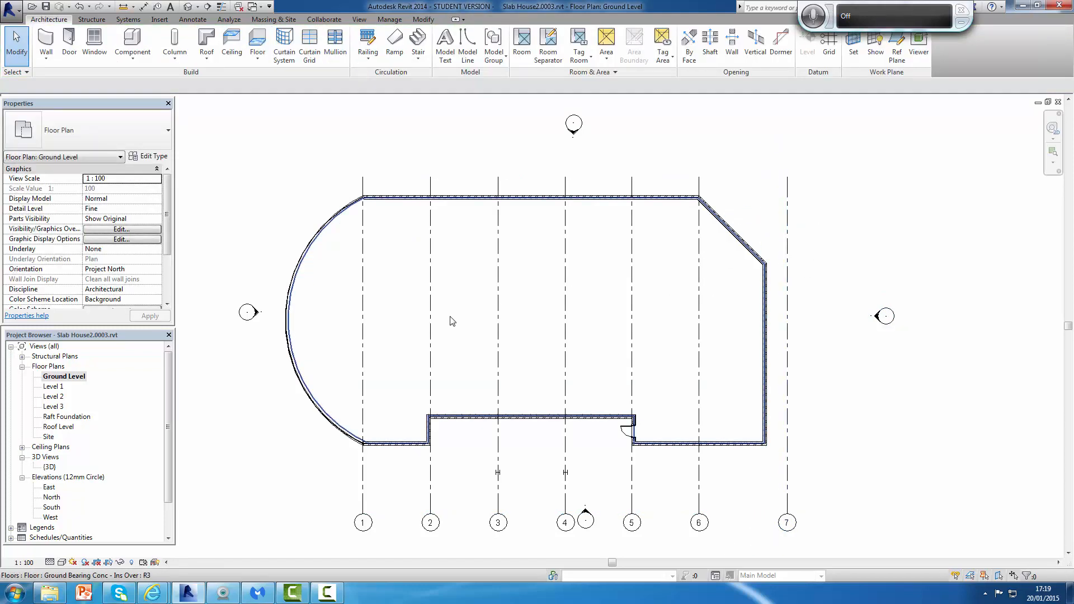
Move the South elevation marker farther from the building, below the row of grid bubbles
click(585, 513)
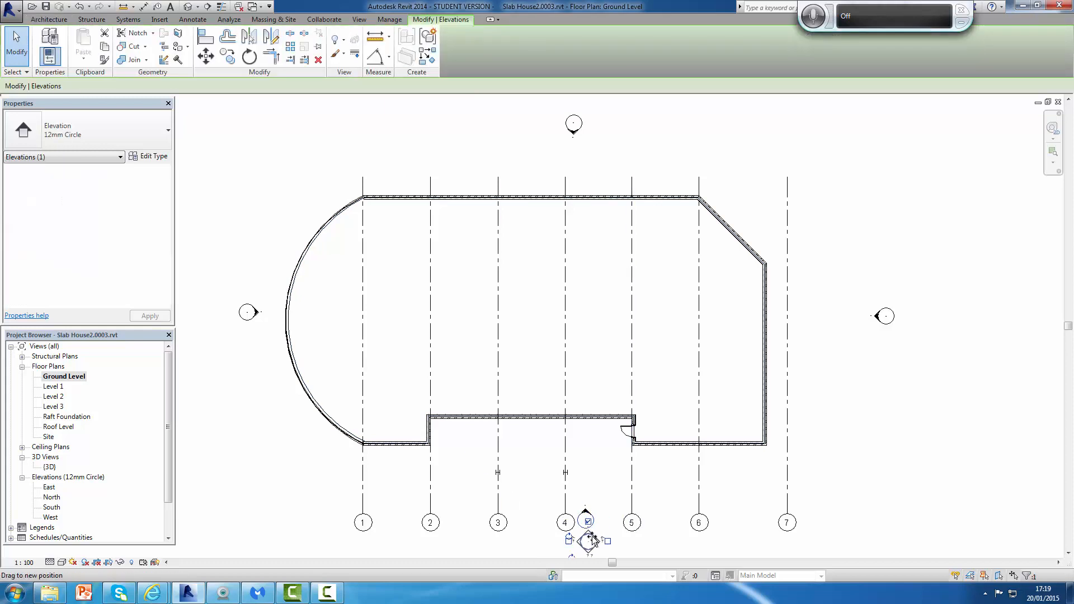
click(664, 242)
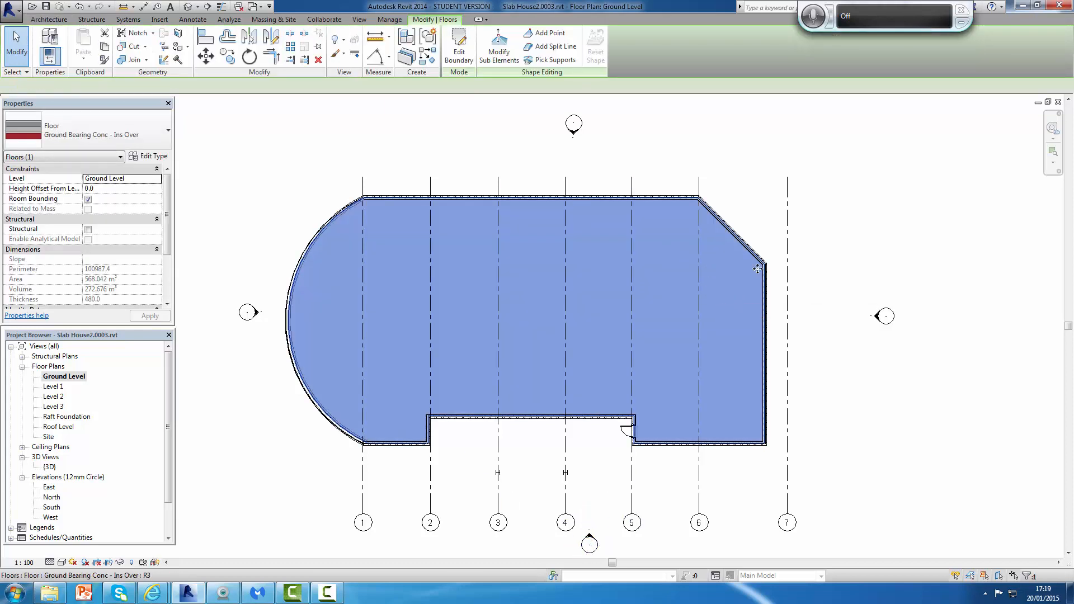
click(760, 184)
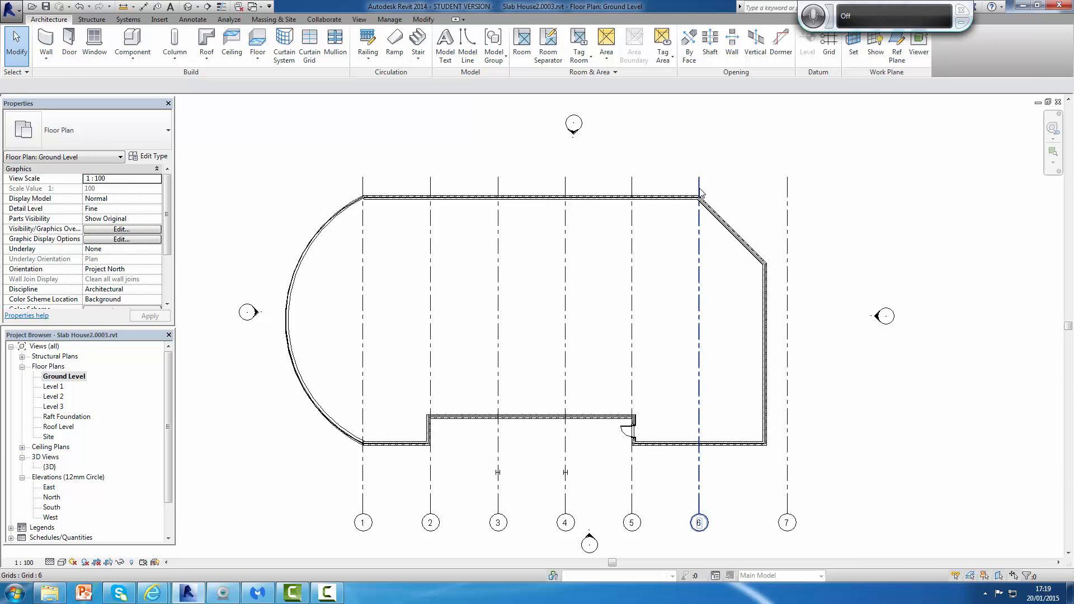
click(700, 189)
click(747, 211)
click(698, 524)
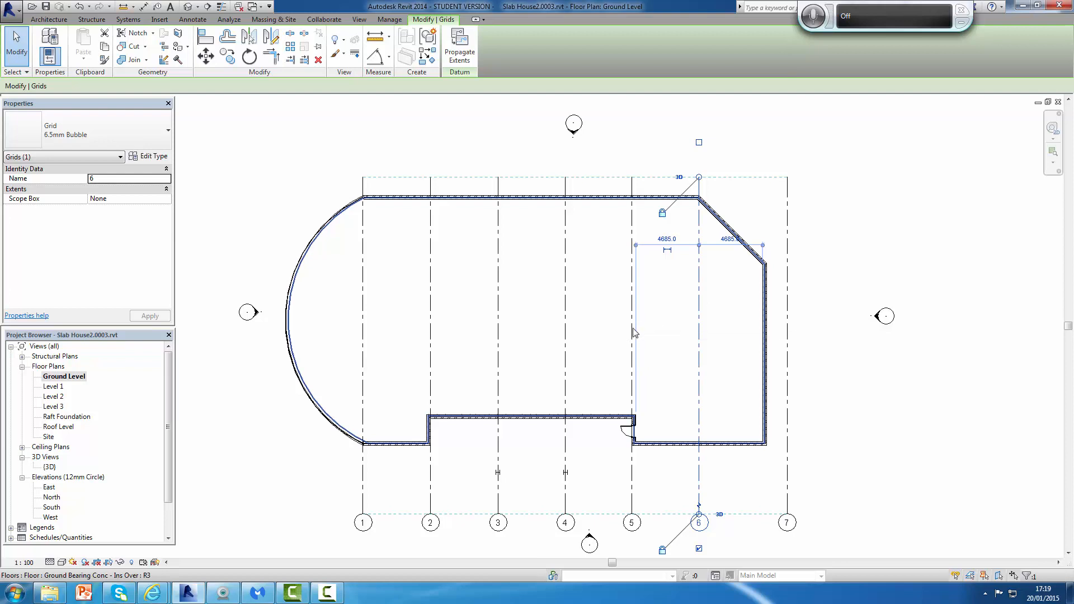
click(636, 331)
click(833, 202)
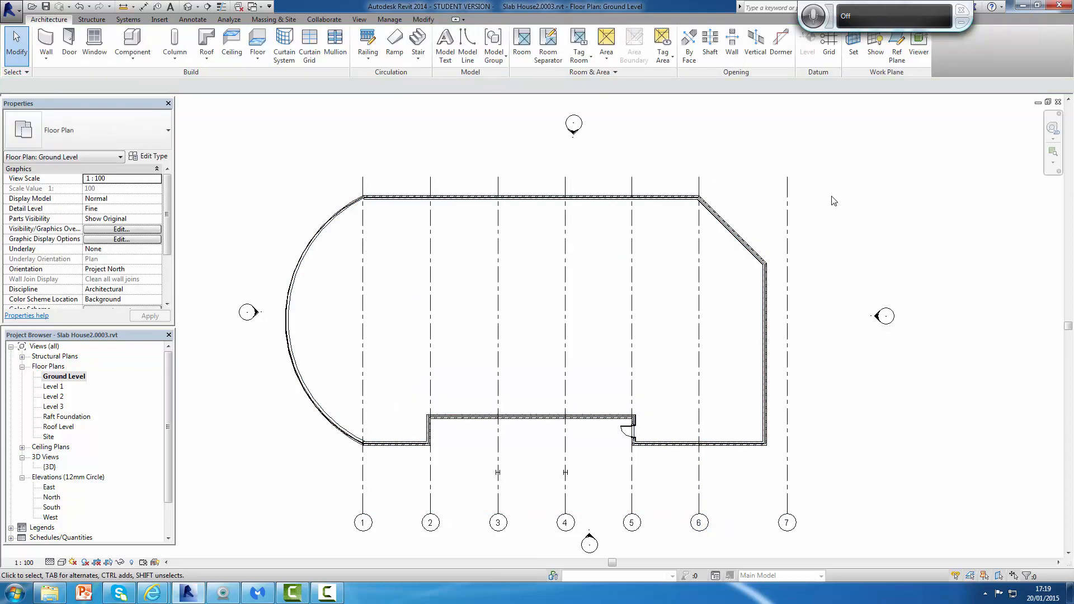
double_click(49, 488)
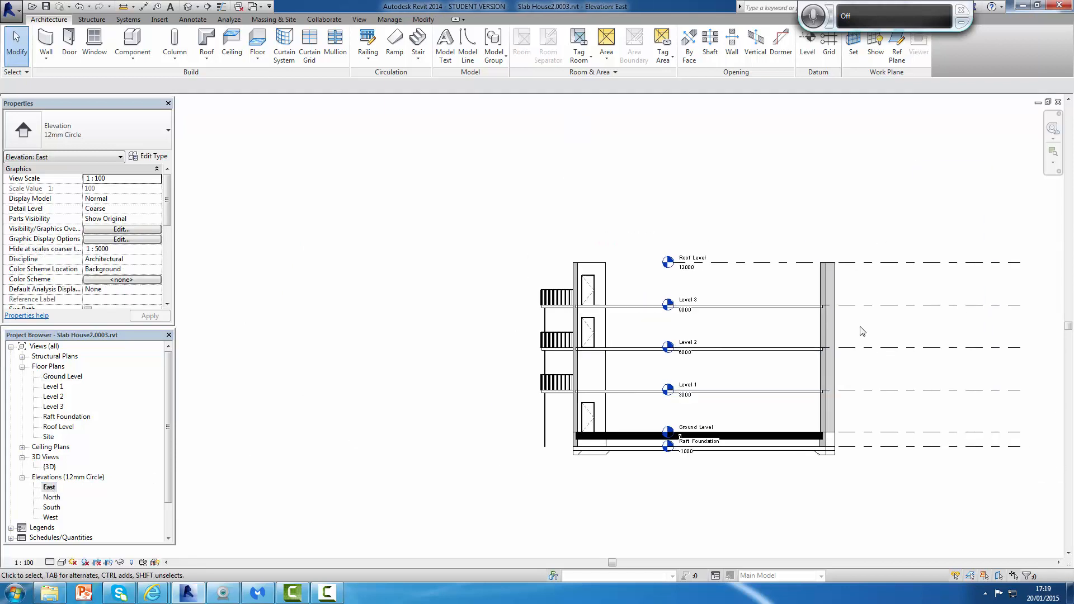
scroll(856, 336, up, 2)
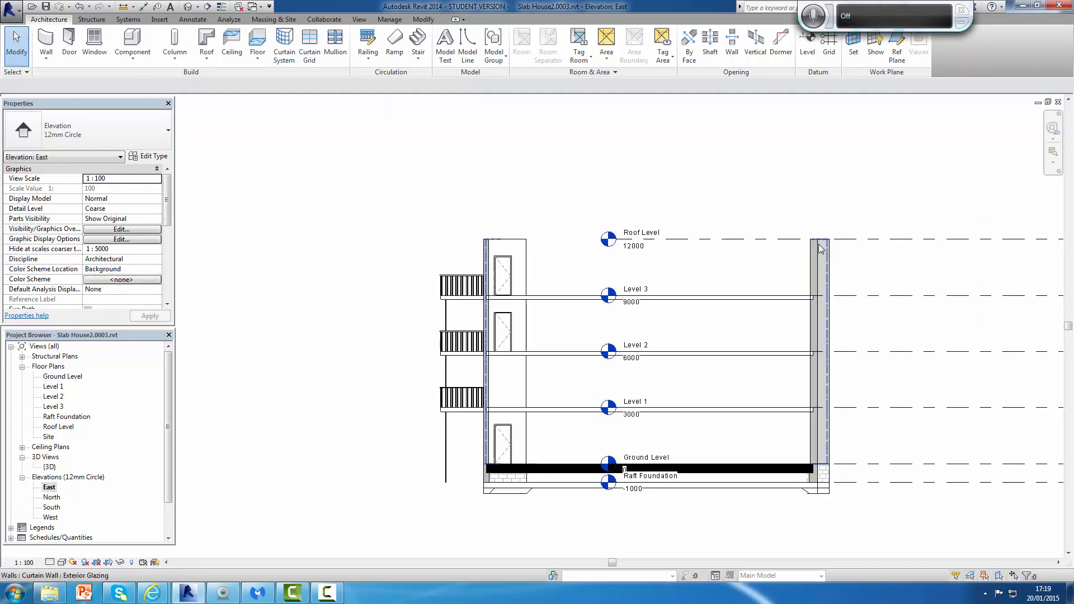
click(613, 247)
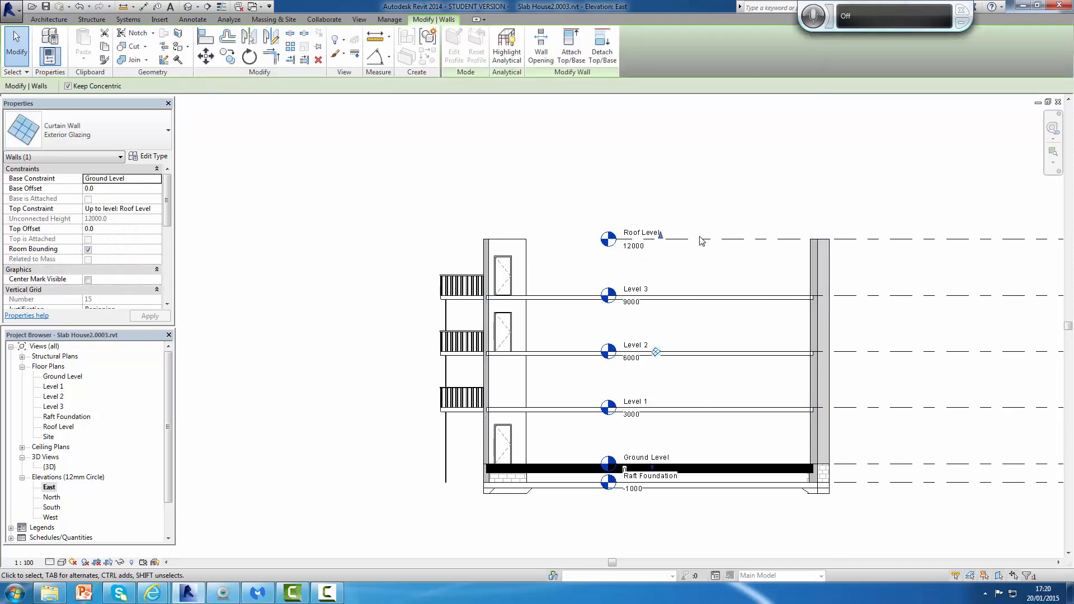
key(Escape)
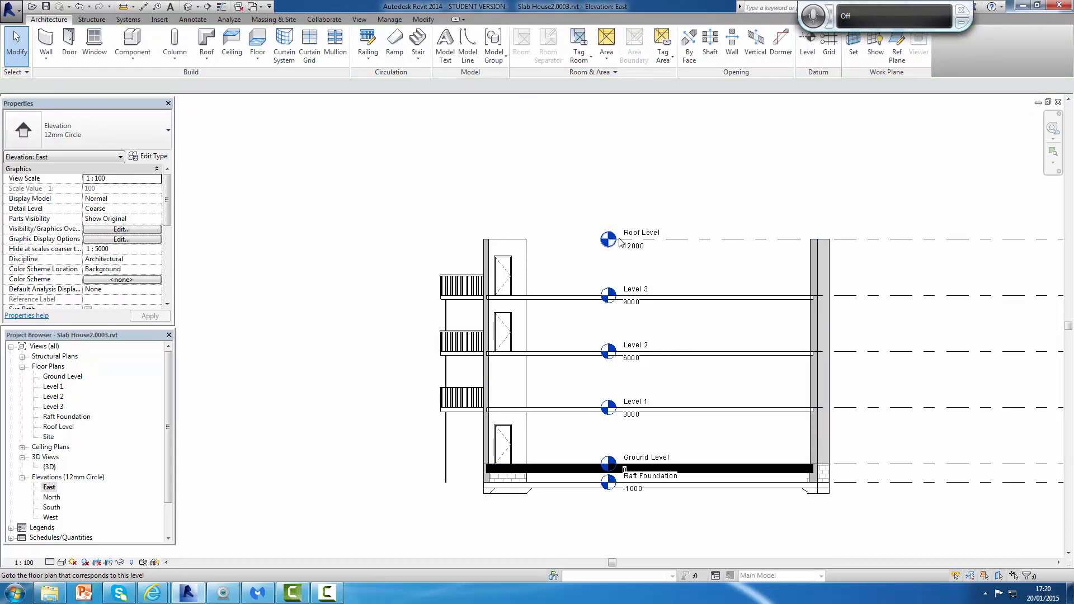
click(698, 243)
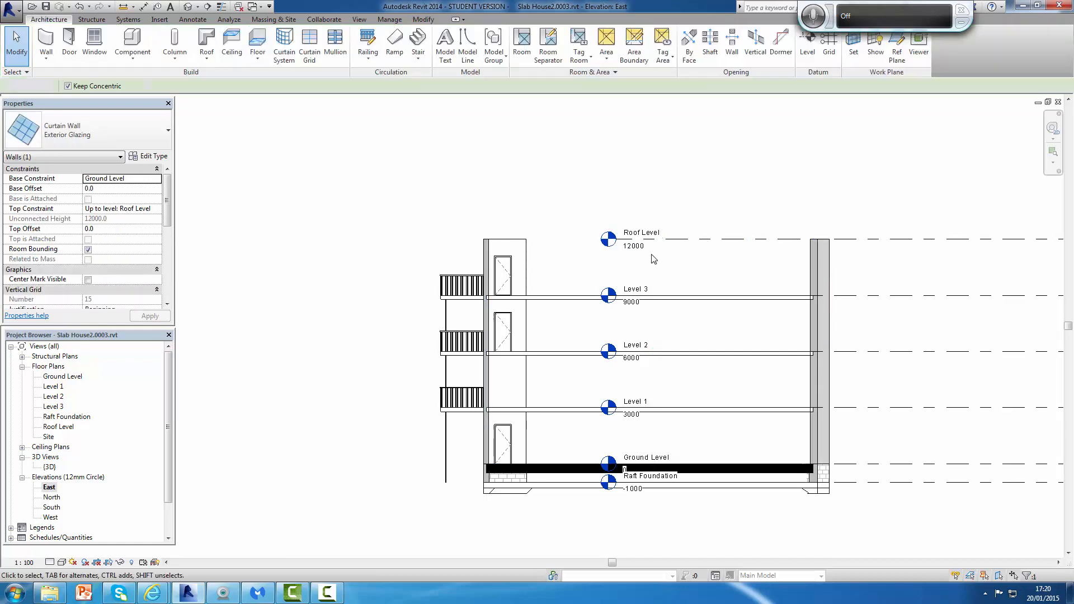
drag(585, 242, 609, 258)
click(666, 153)
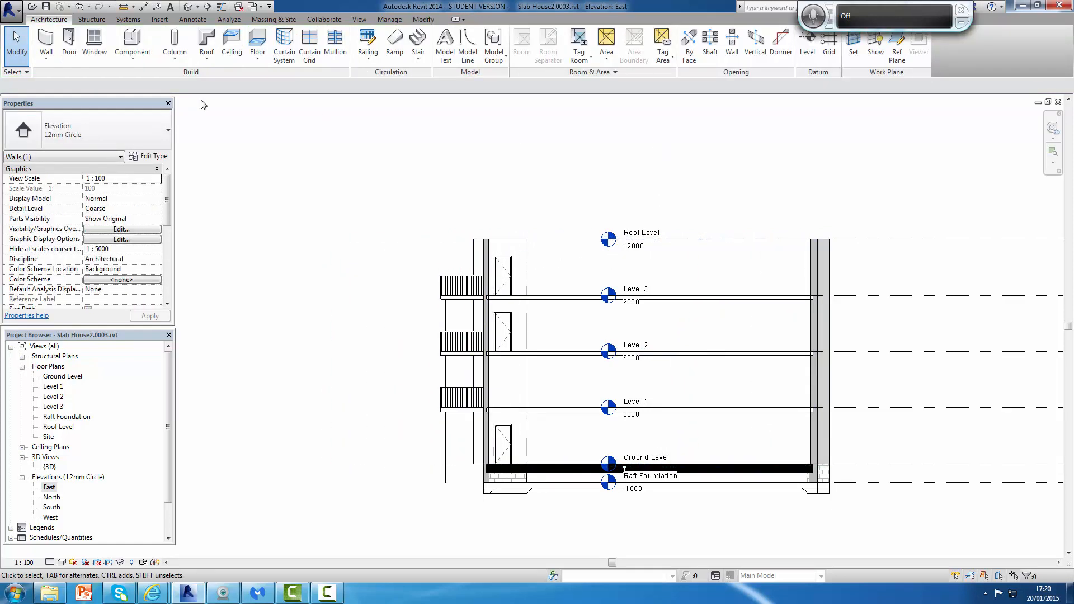
click(80, 8)
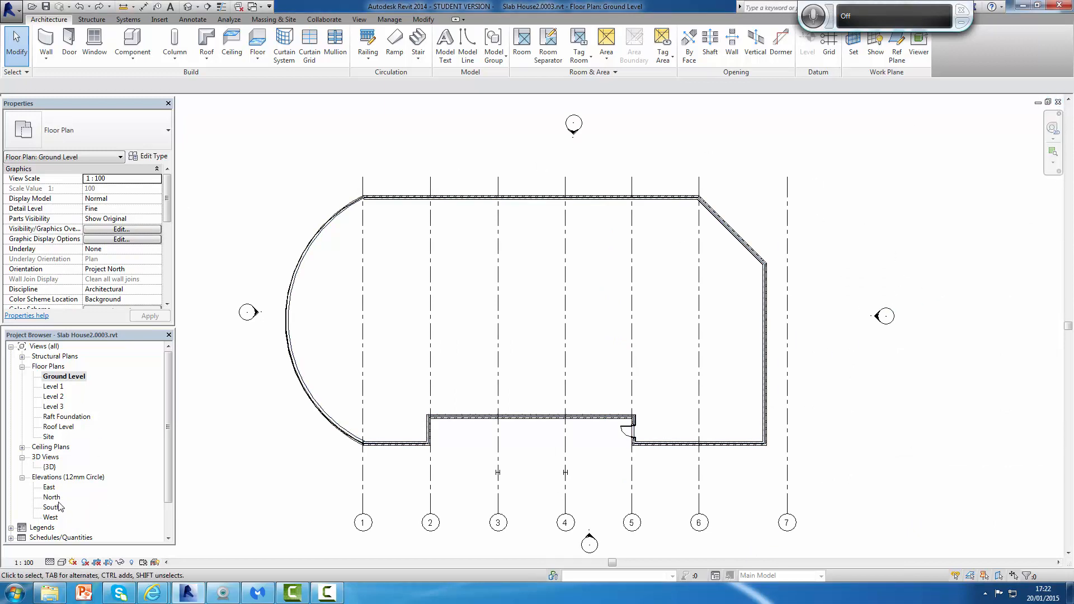
In the Ground Level plan, move the East elevation's view line outside the building, just beyond grid line 7
double_click(50, 487)
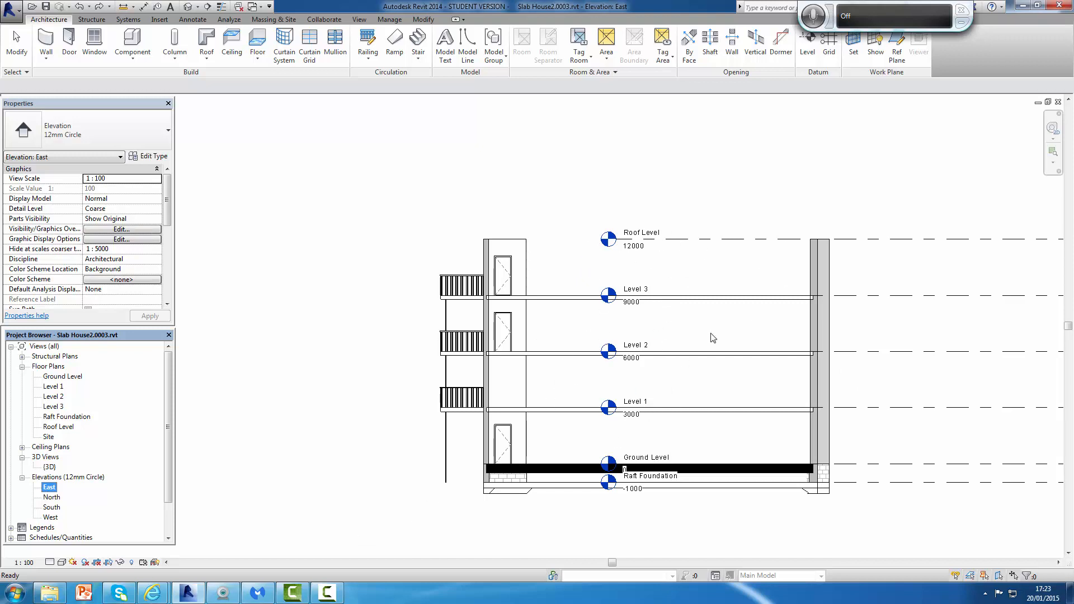
double_click(63, 377)
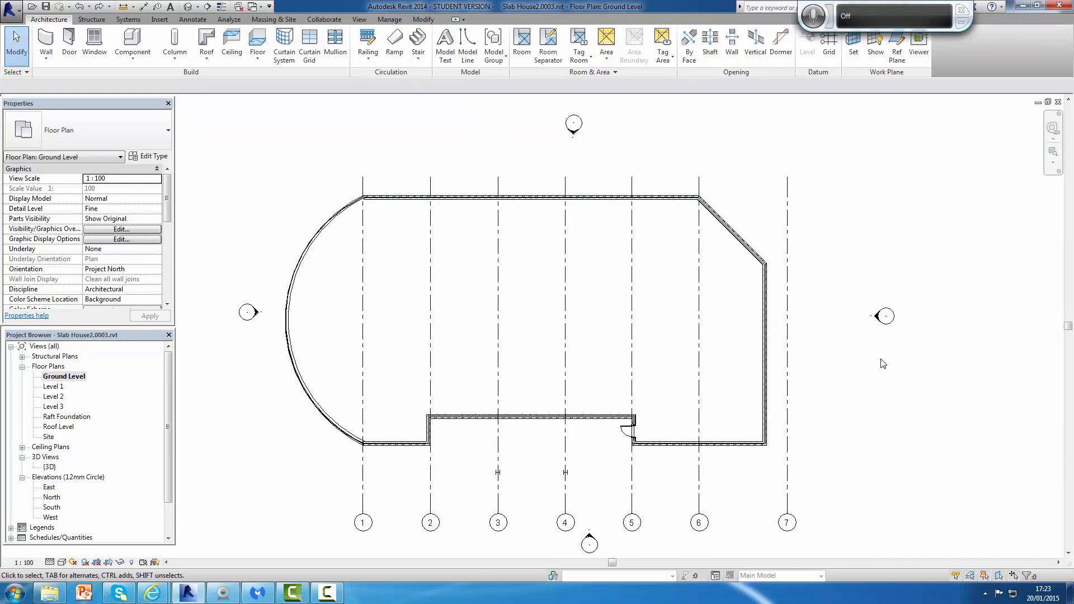
click(877, 324)
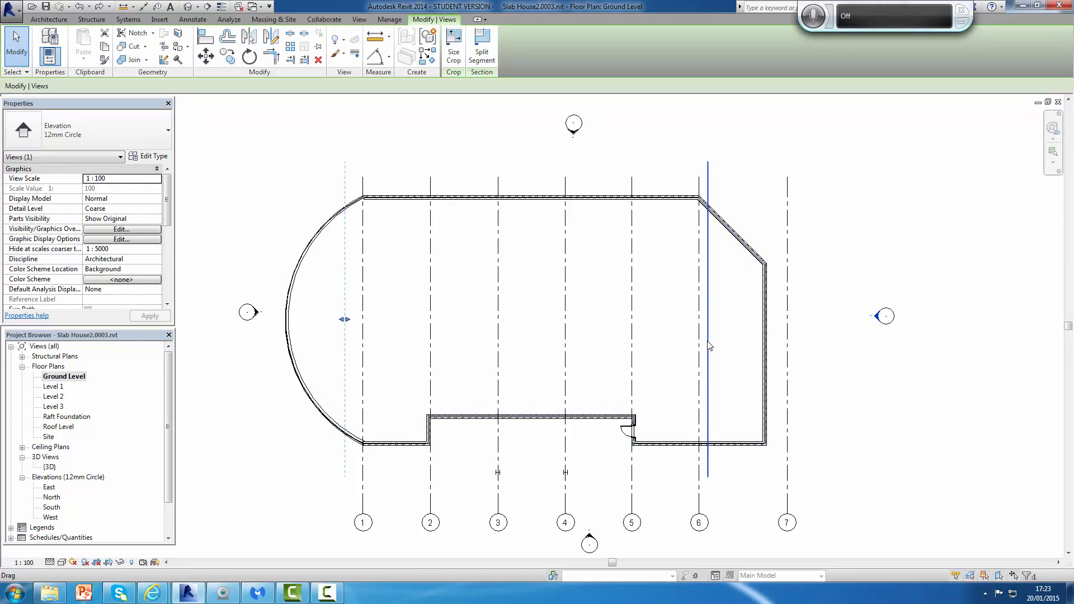
drag(709, 346, 799, 337)
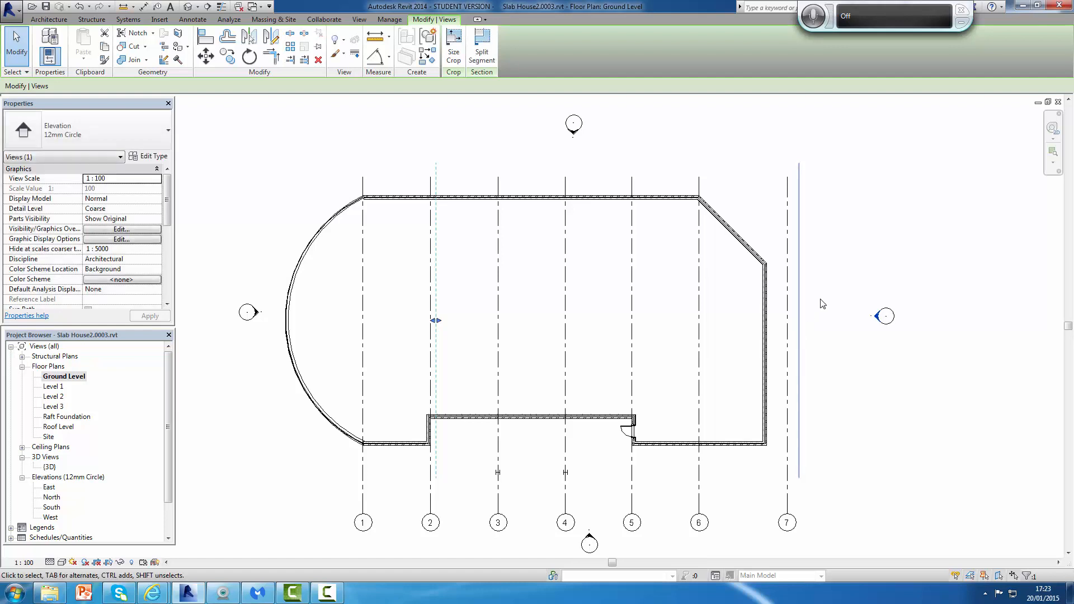
click(824, 305)
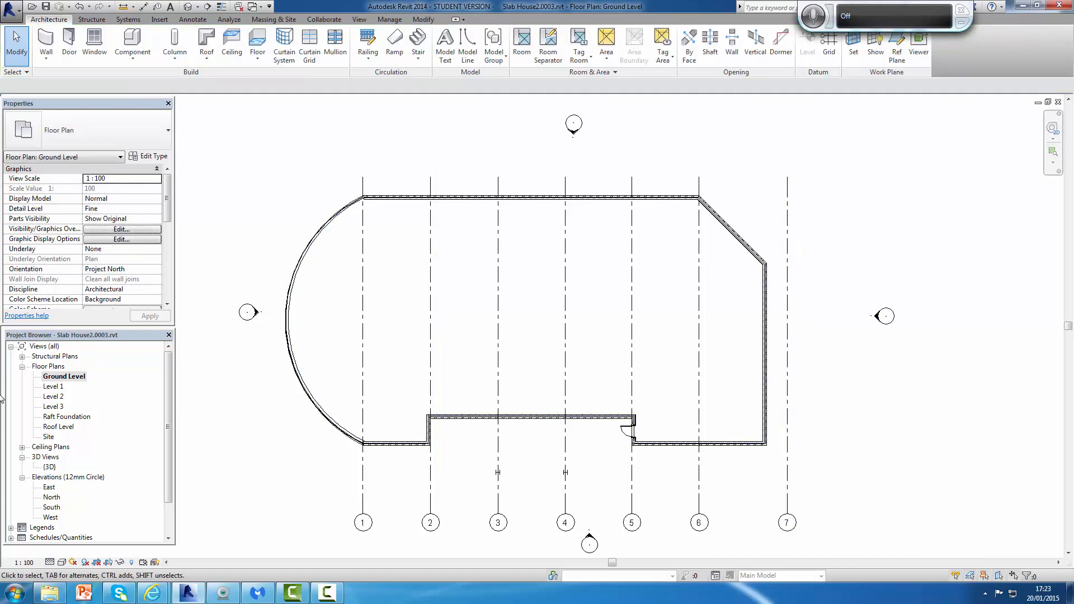
In the East elevation, start a Roof by Extrusion on the east wall's face, with Roof Level as reference and 0.0 offset
double_click(49, 487)
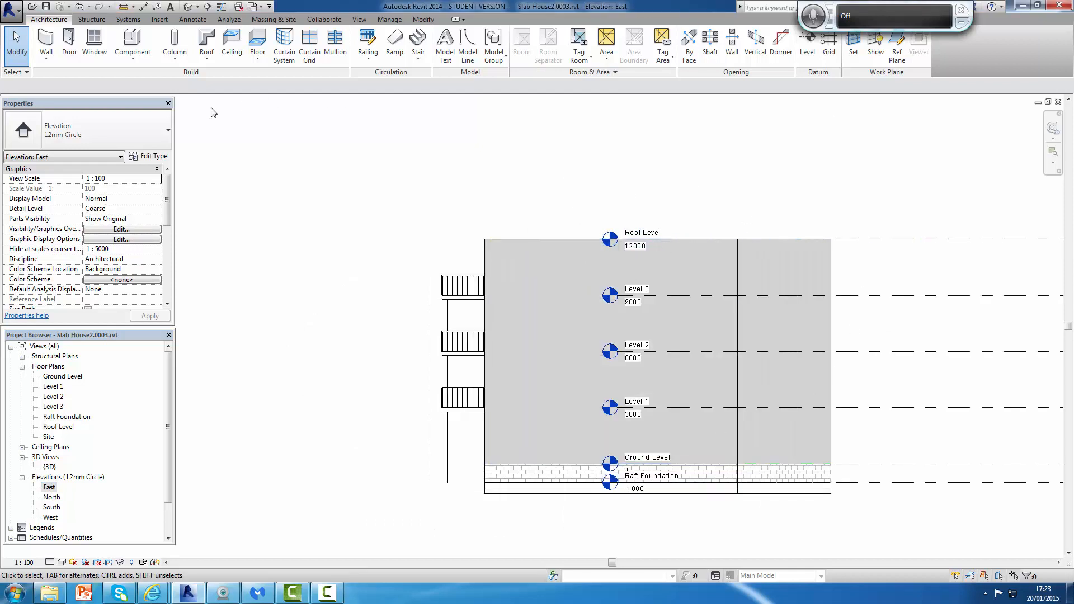
click(207, 58)
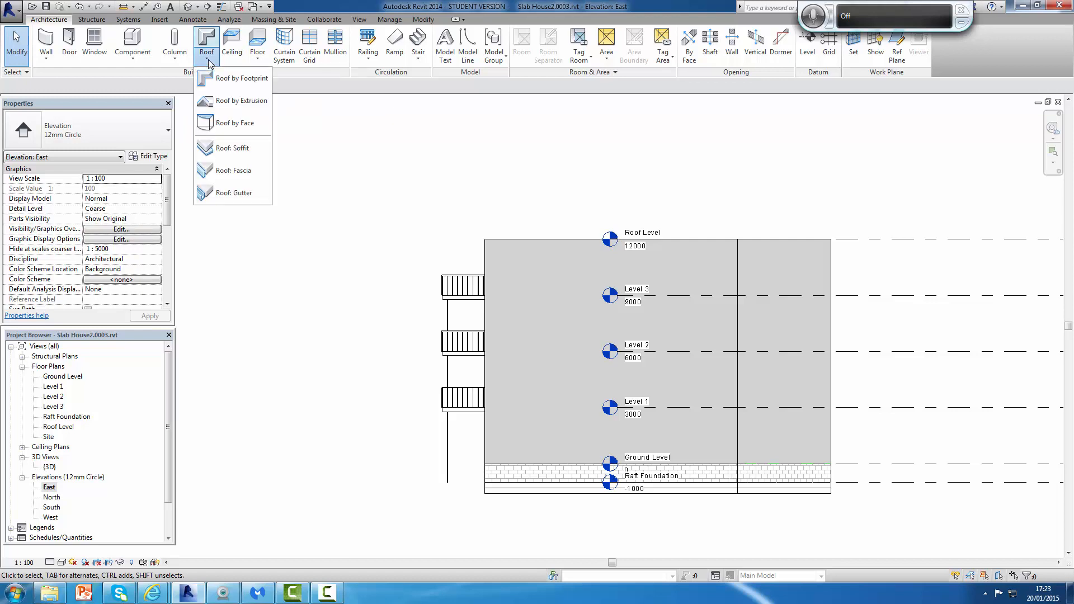
click(239, 102)
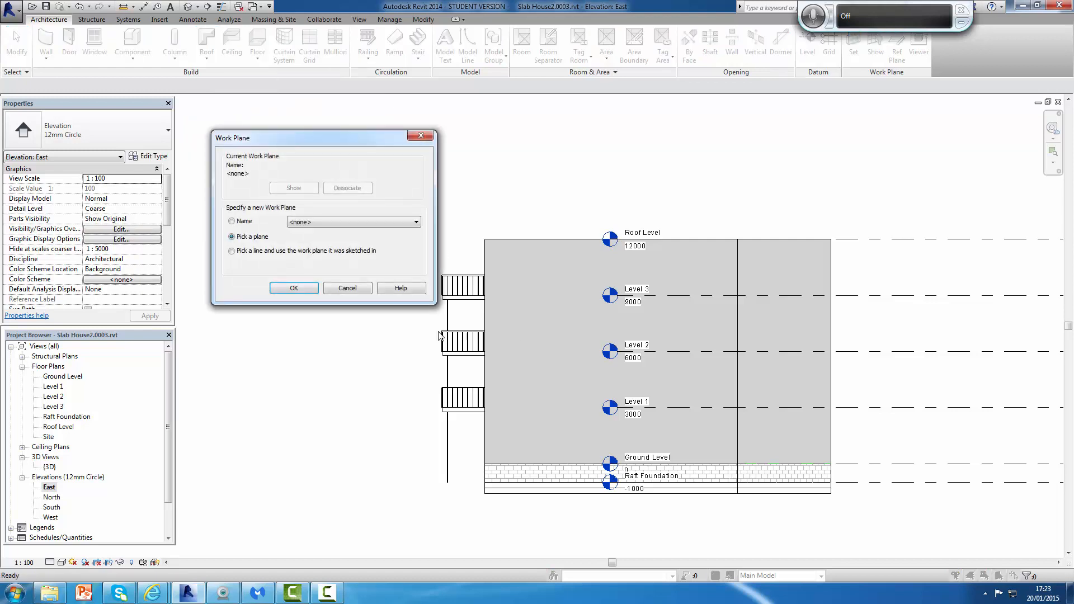
click(294, 288)
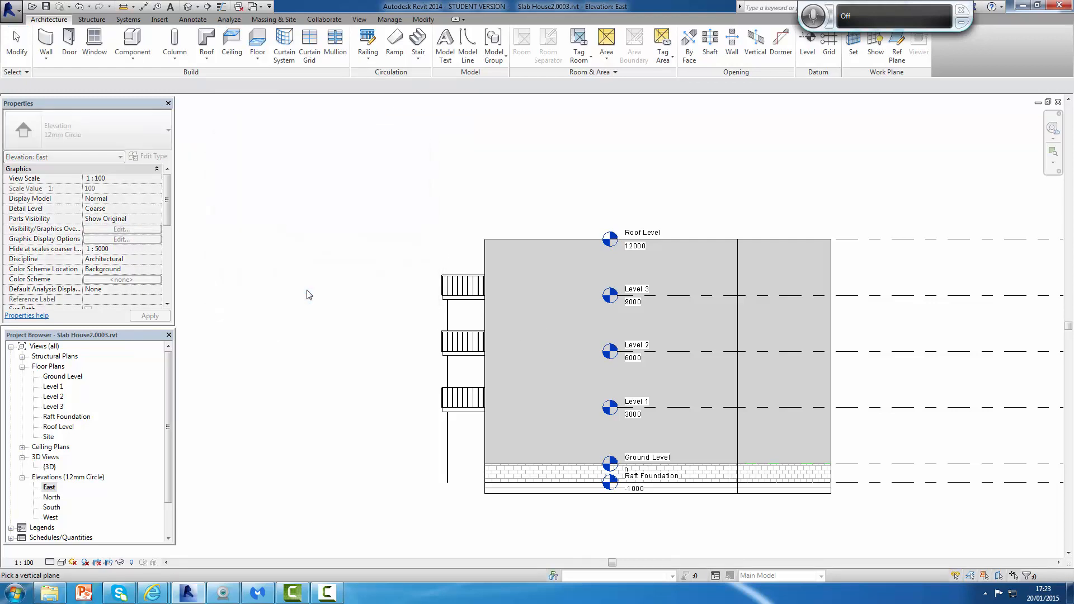
click(512, 246)
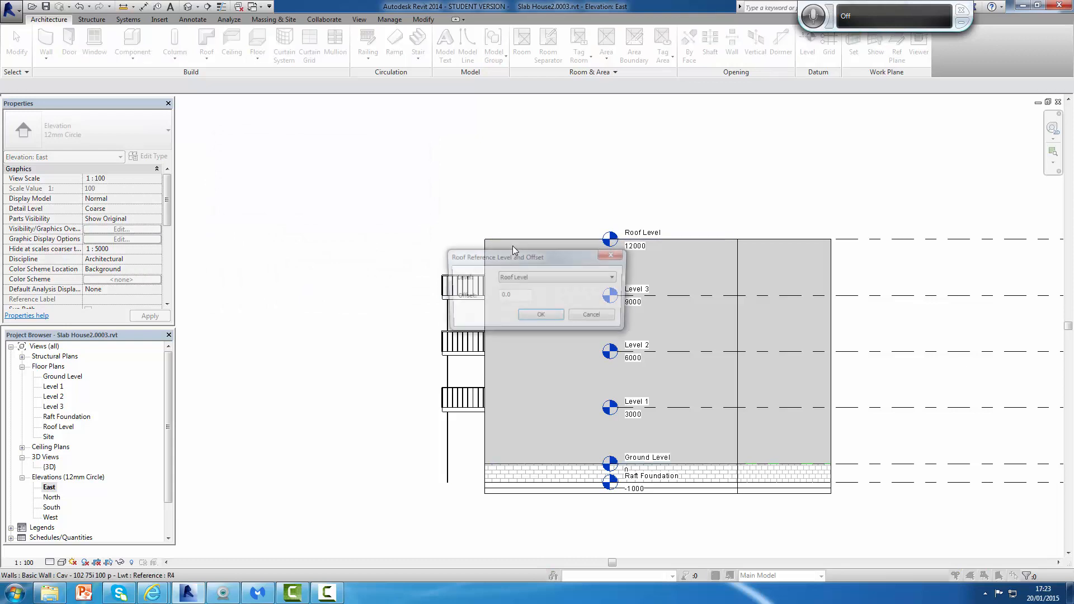
click(540, 317)
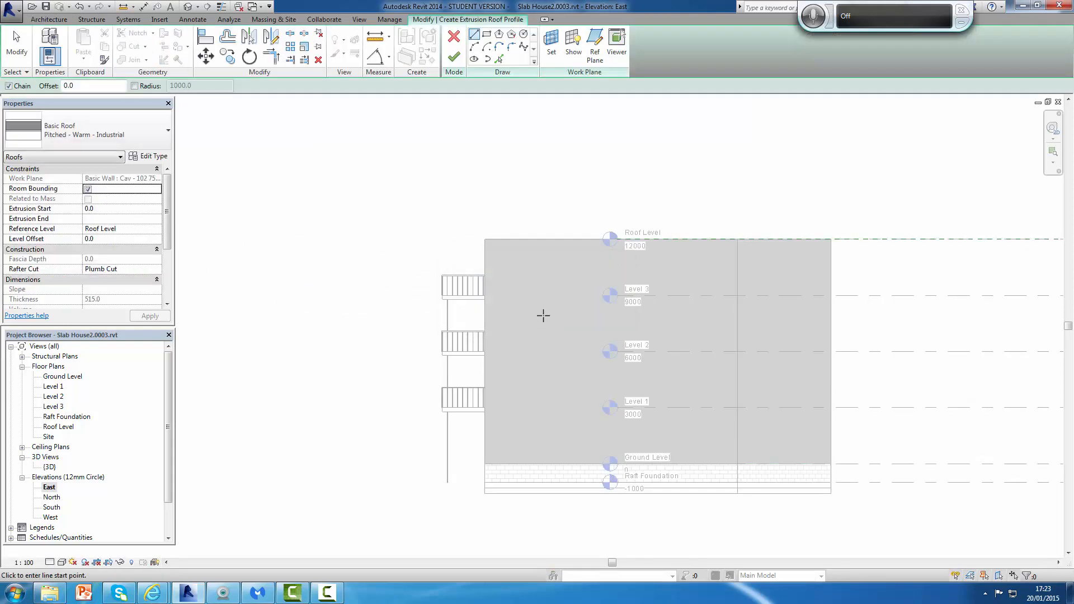
Sketch a roof profile line rising from beyond the balcony side, followed by a horizontal line above the building
click(475, 35)
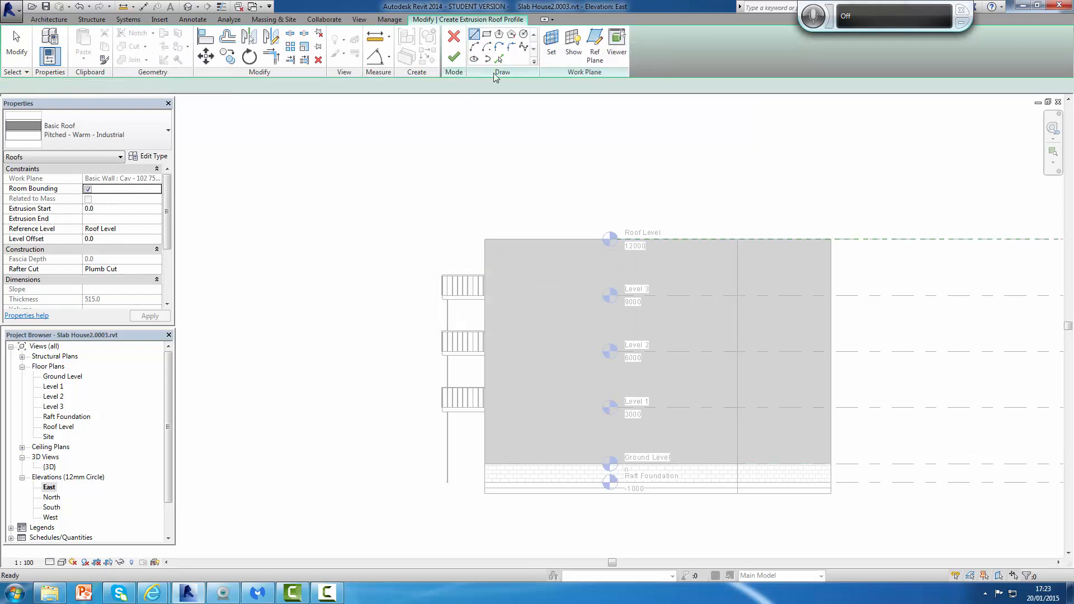
click(441, 225)
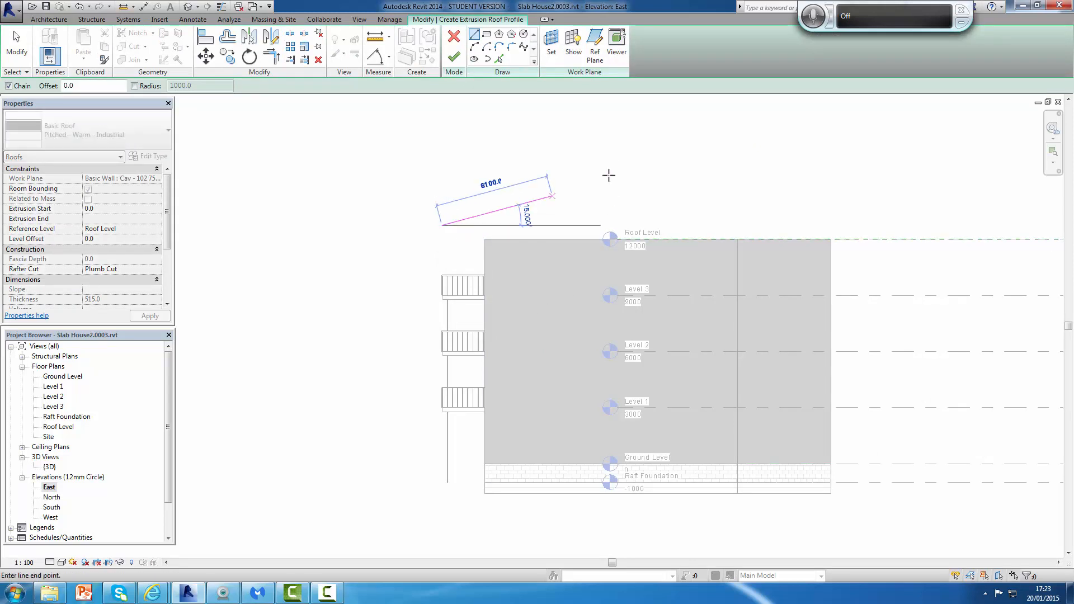
click(638, 159)
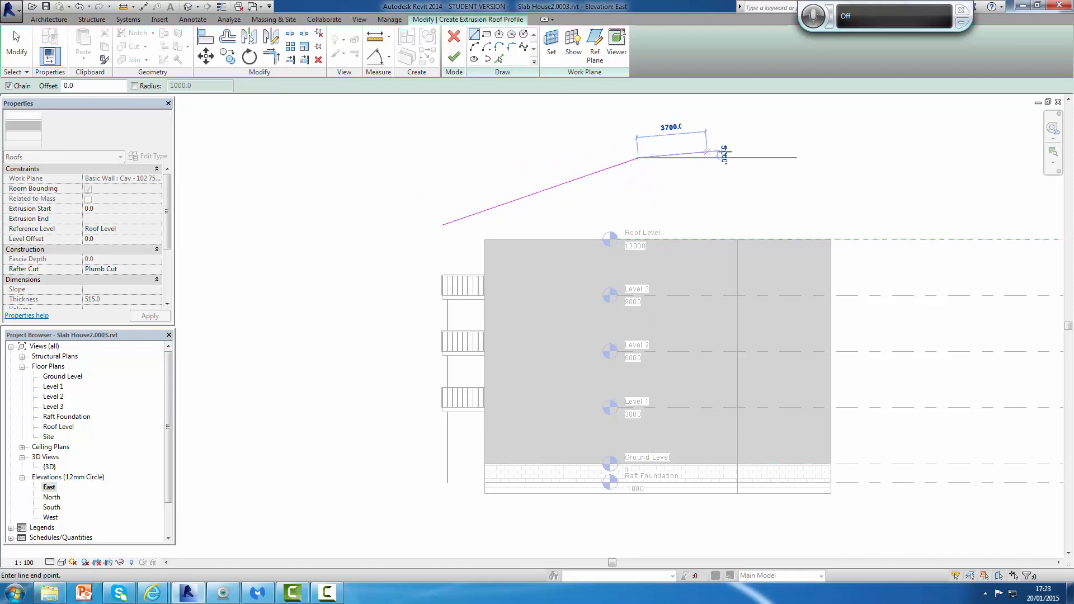
click(774, 159)
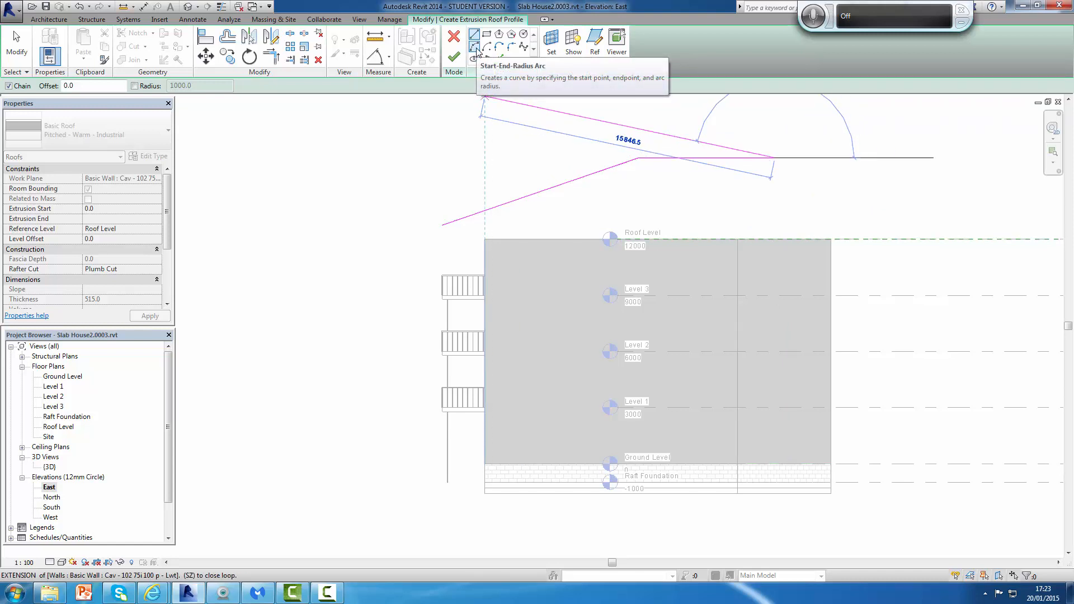
Complete the roof profile with a tangent arc of about 12029 mm radius descending beyond the opposite wall, and finish the roof sketch
click(476, 51)
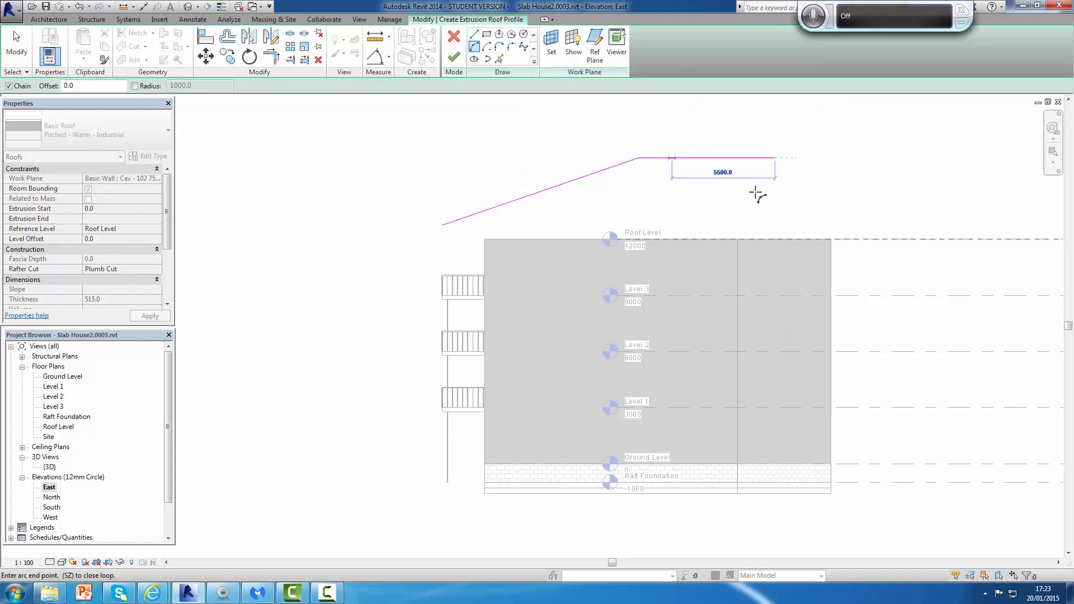
click(937, 229)
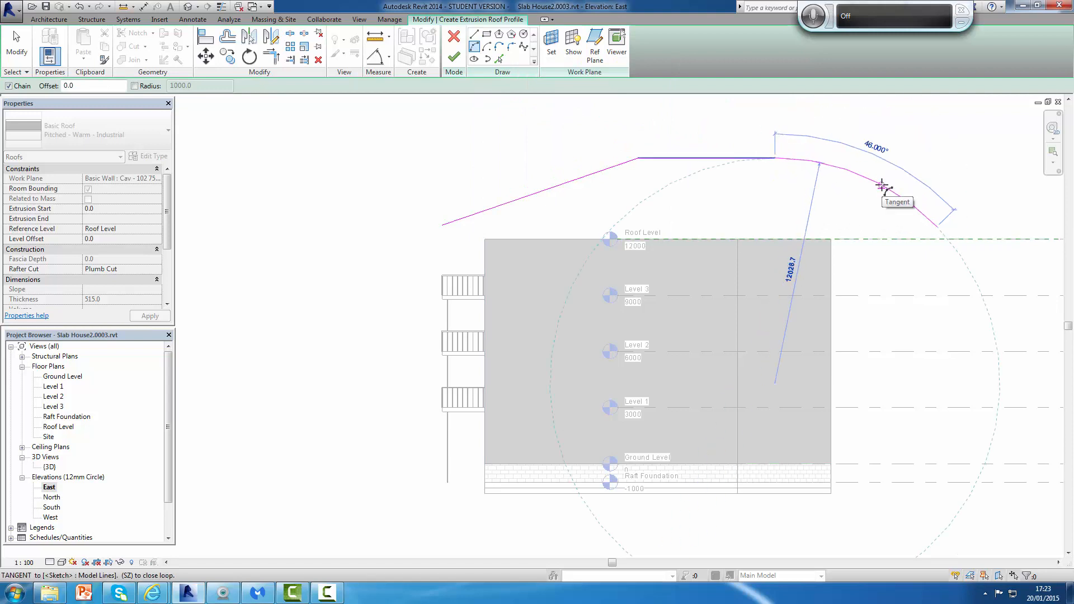
click(882, 186)
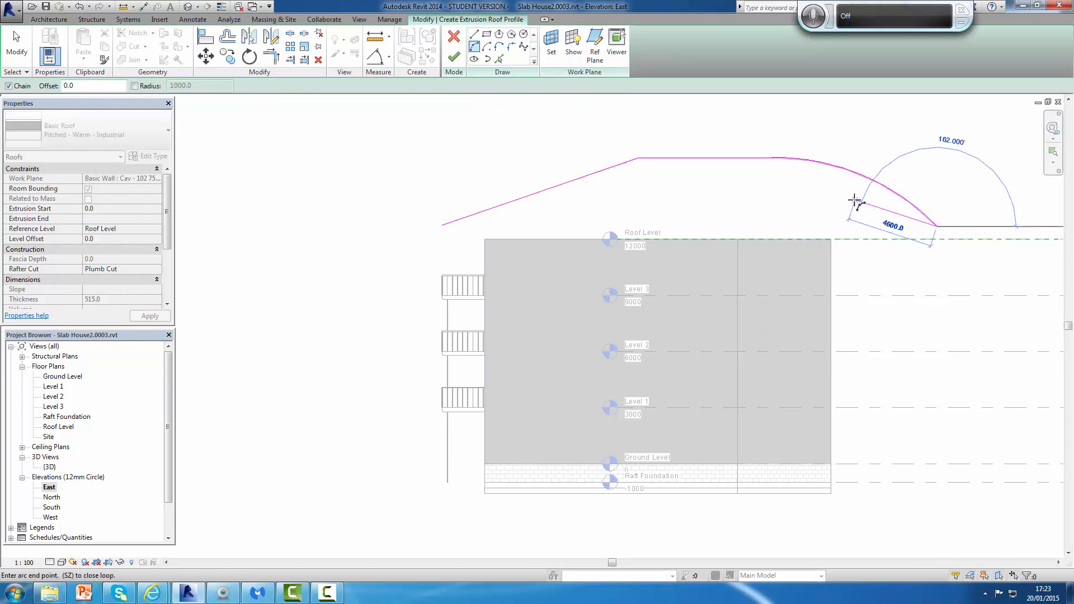
key(Escape)
right_click(368, 190)
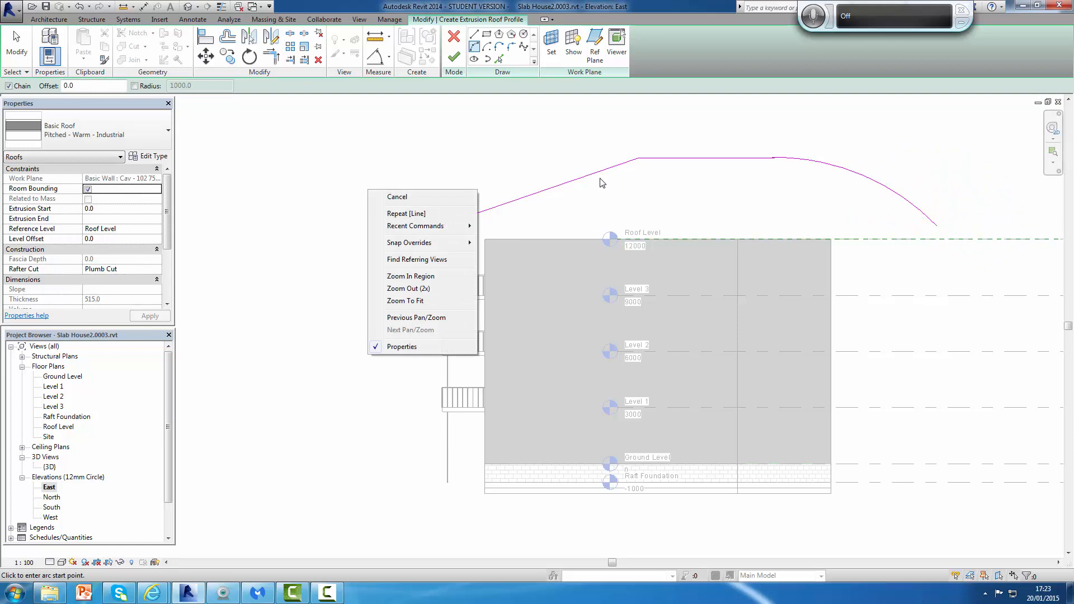
click(423, 213)
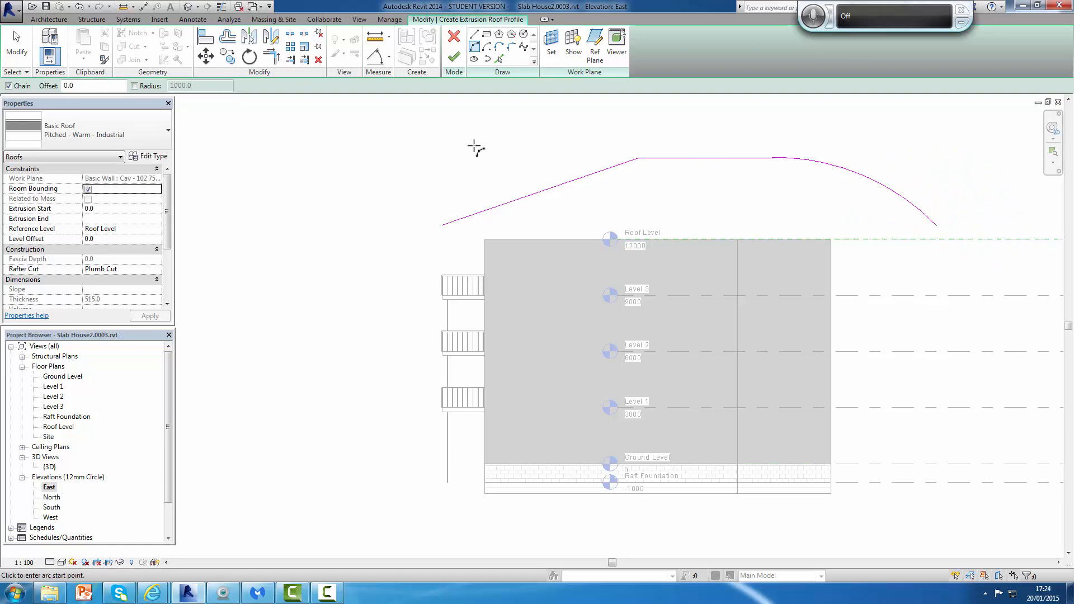
click(454, 60)
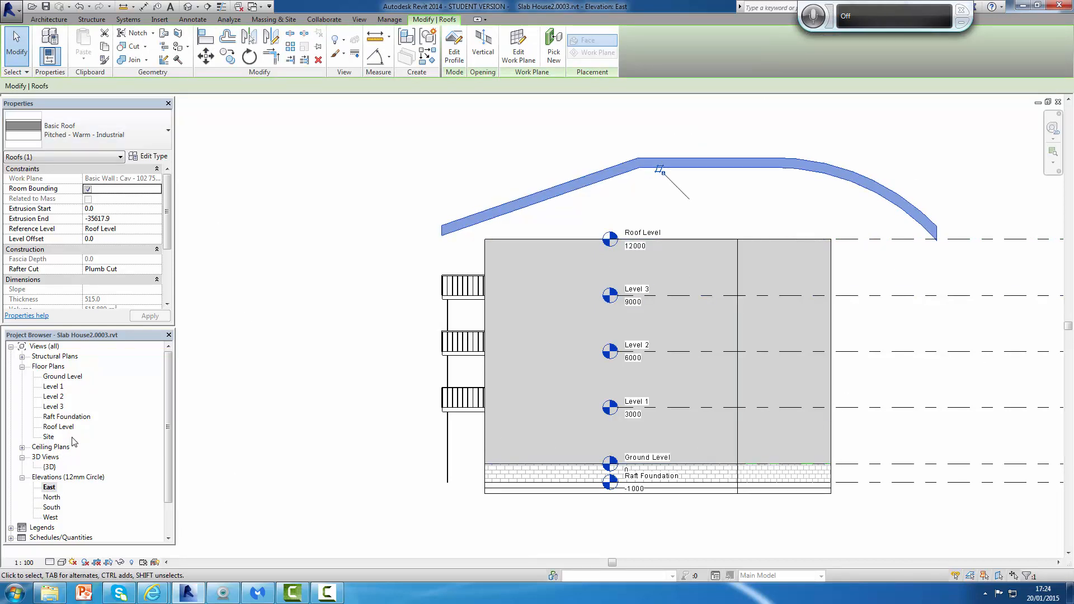
In the default 3D view, stretch the roof's east end about 1086 mm beyond the end wall
double_click(50, 467)
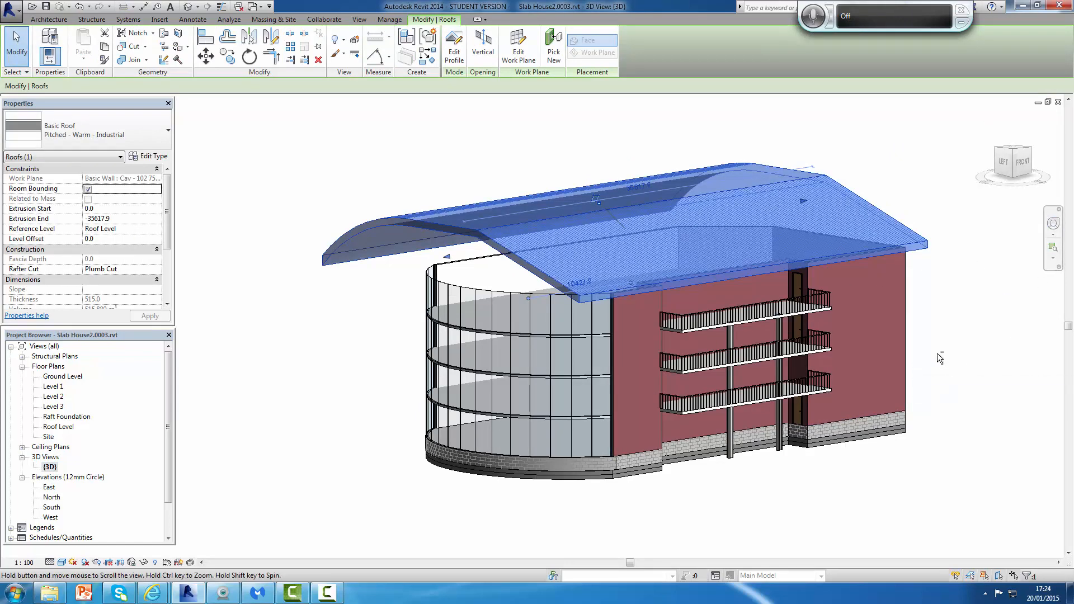
shift+middle_drag(937, 353, 830, 383)
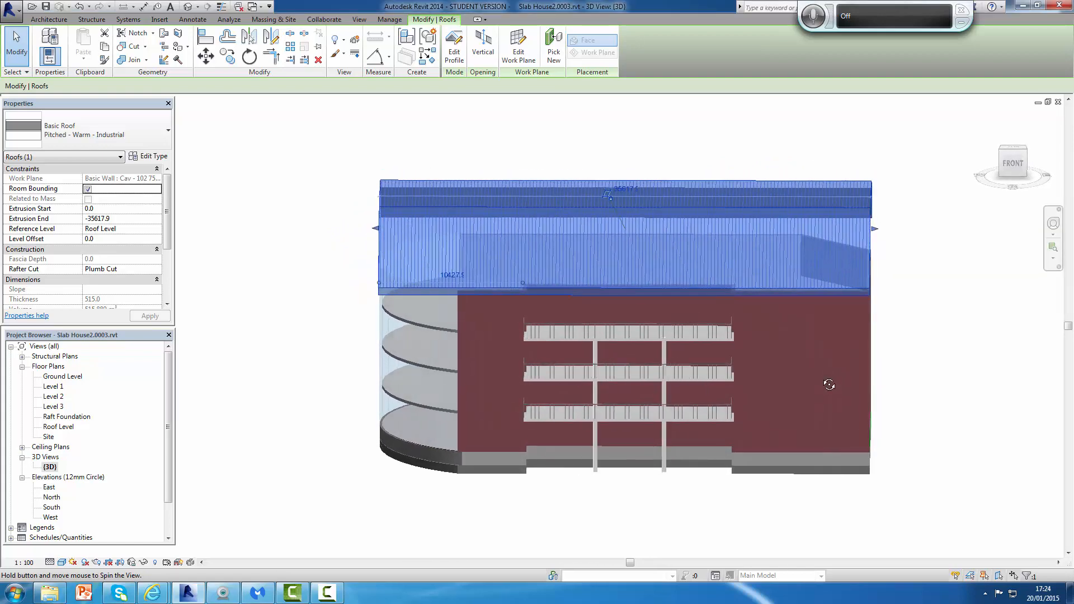
scroll(824, 376, up, 1)
scroll(928, 244, down, 1)
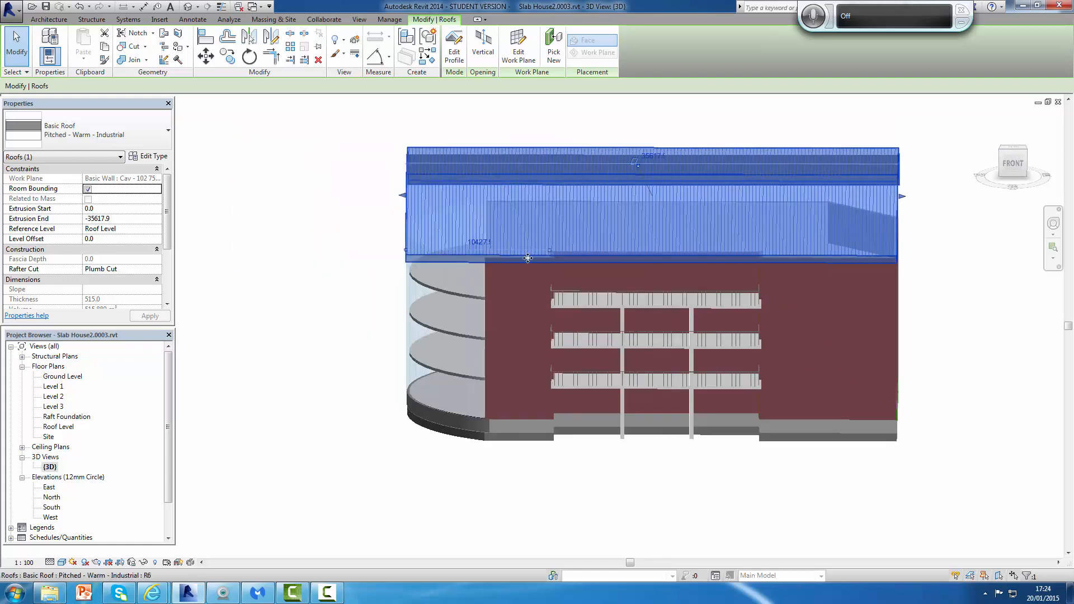
shift+middle_drag(528, 258, 917, 311)
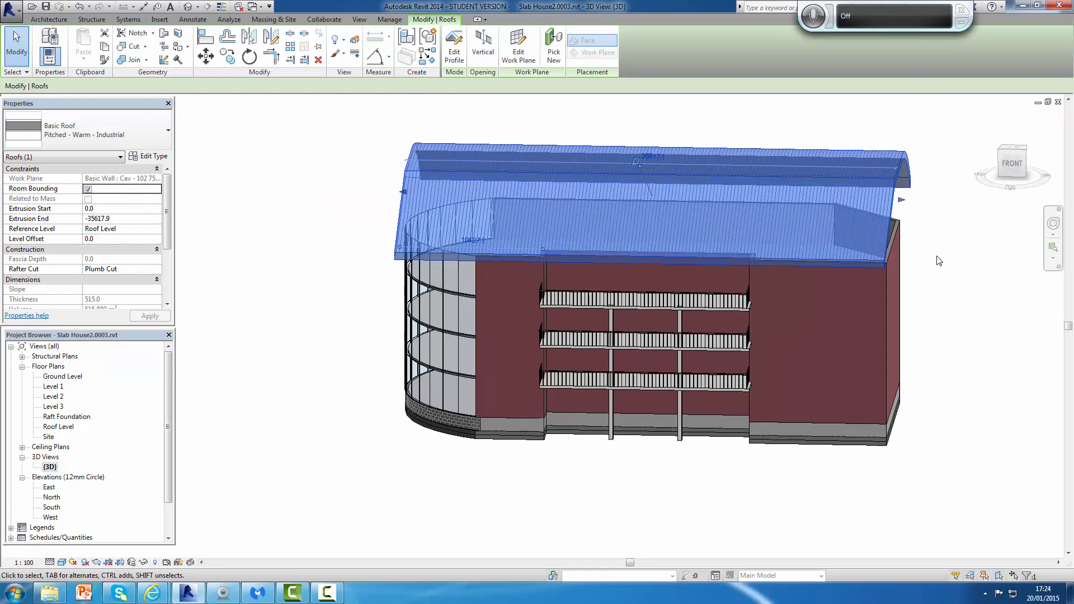
drag(900, 200, 912, 200)
click(954, 217)
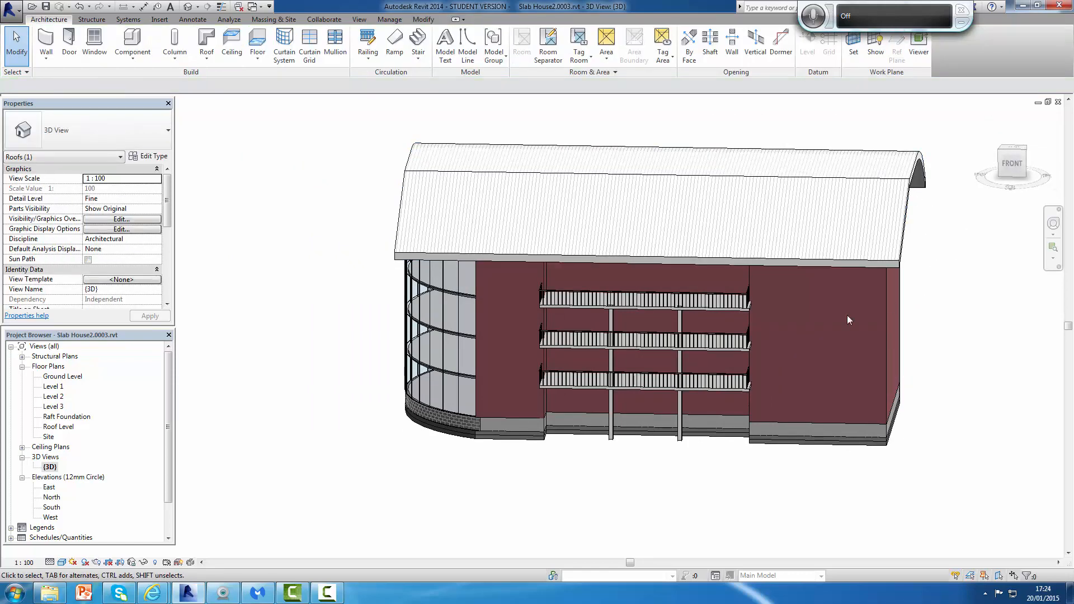
Stretch the roof's west end outward so it overhangs the curved glazed wall
click(637, 221)
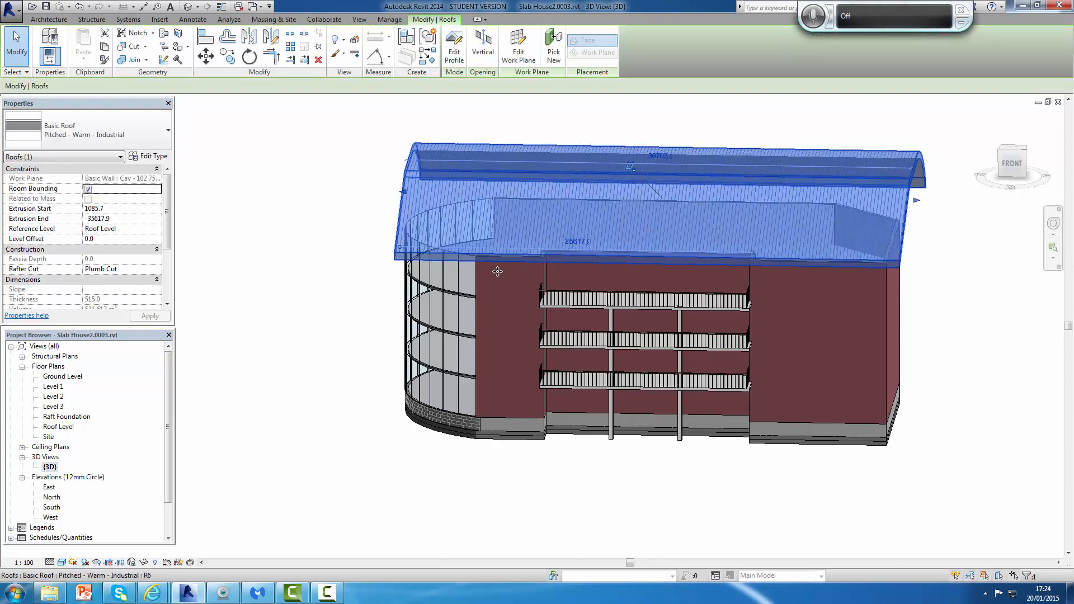
shift+middle_drag(692, 385, 732, 391)
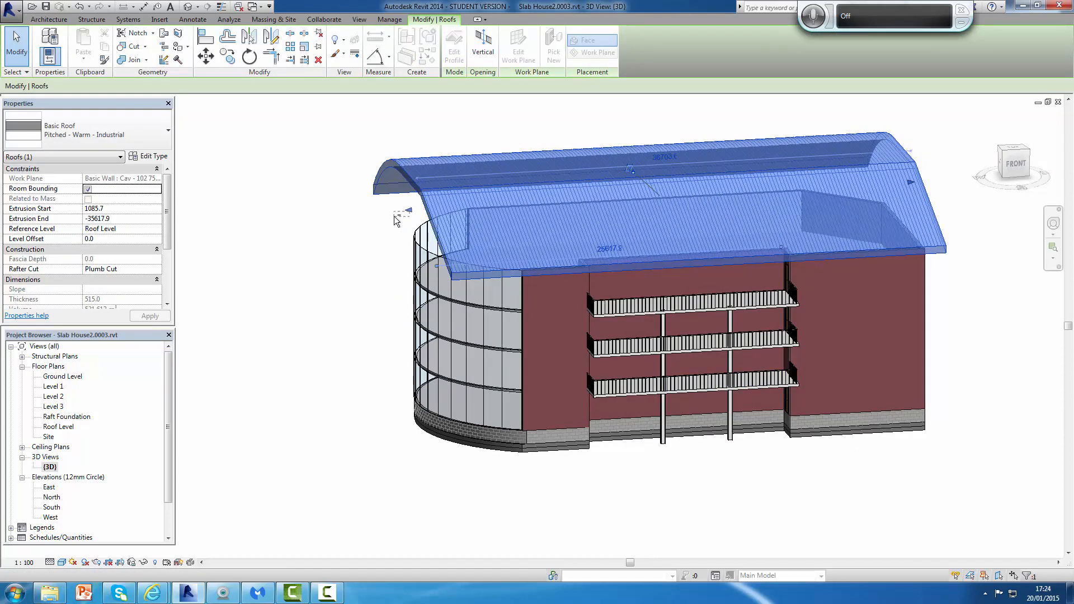
click(408, 213)
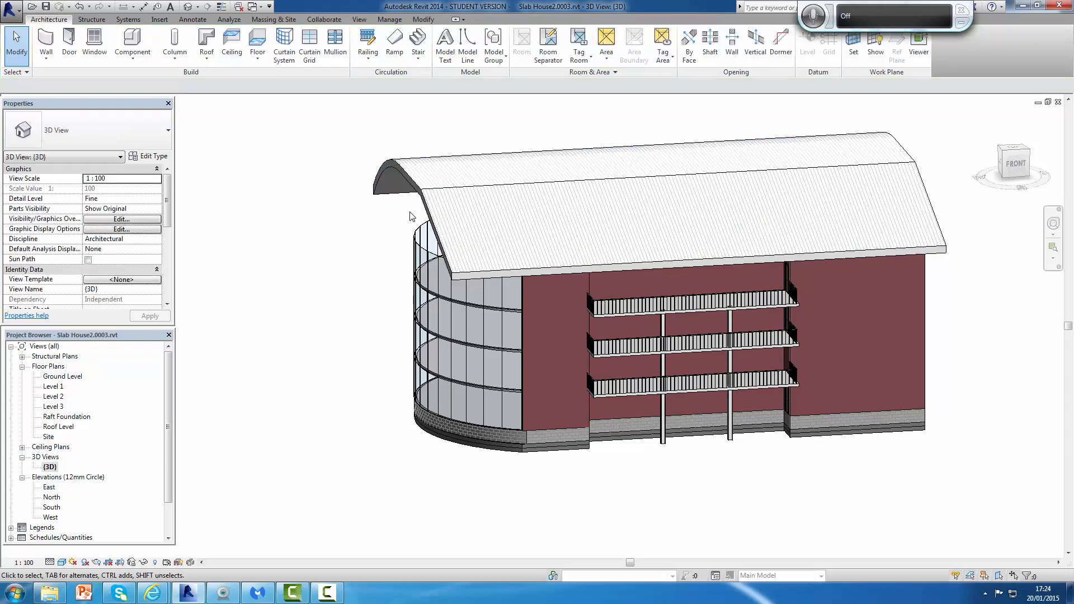
scroll(1038, 326, down, 1)
middle_drag(1010, 330, 898, 336)
scroll(922, 322, up, 1)
shift+middle_drag(899, 328, 868, 314)
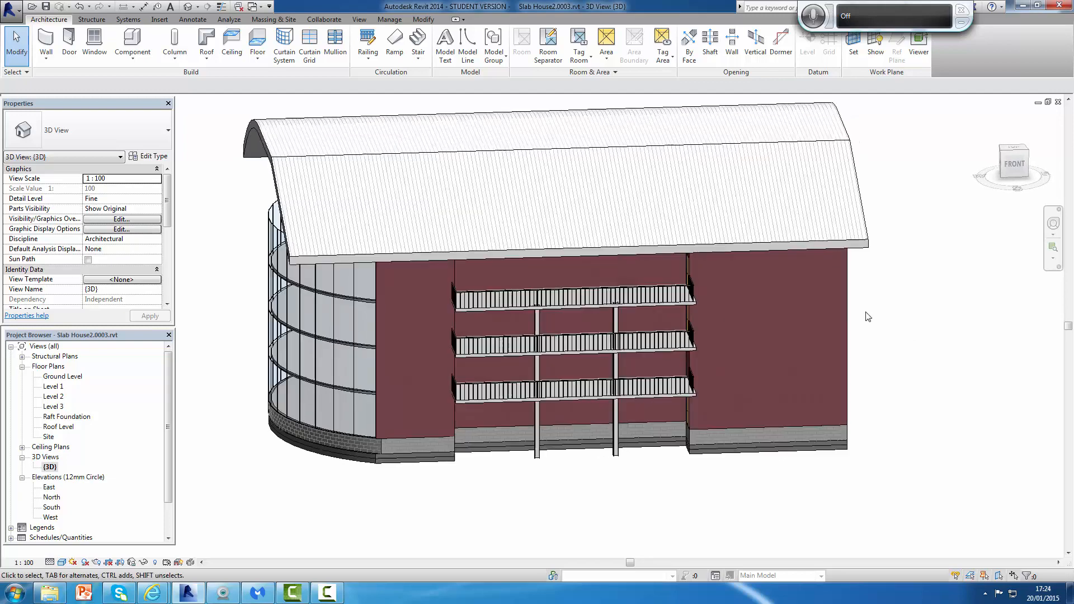
scroll(720, 277, up, 2)
scroll(551, 228, down, 3)
click(562, 229)
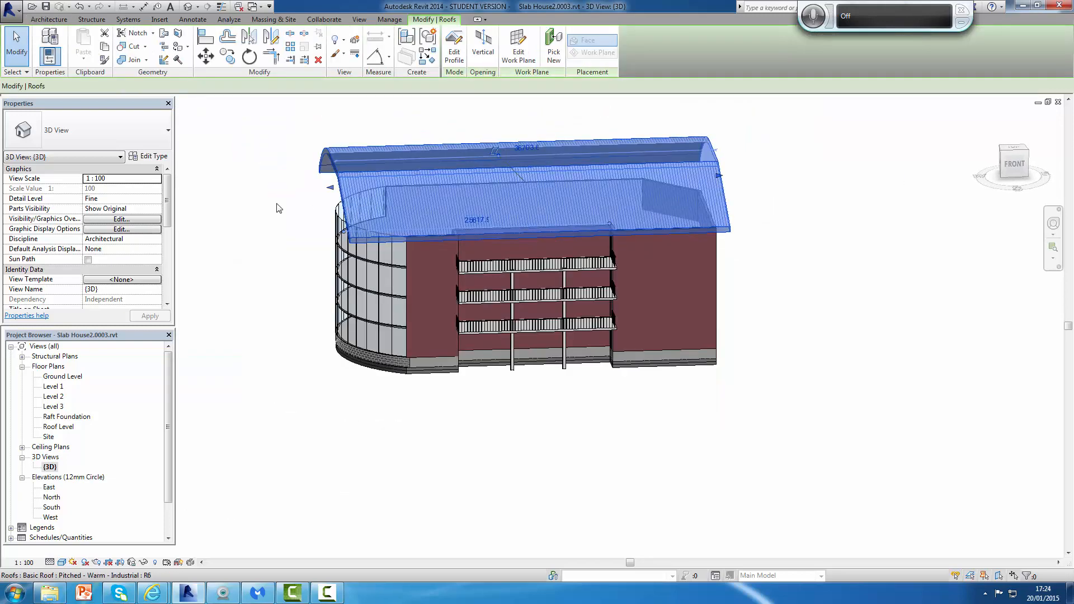
drag(325, 190, 317, 189)
click(823, 165)
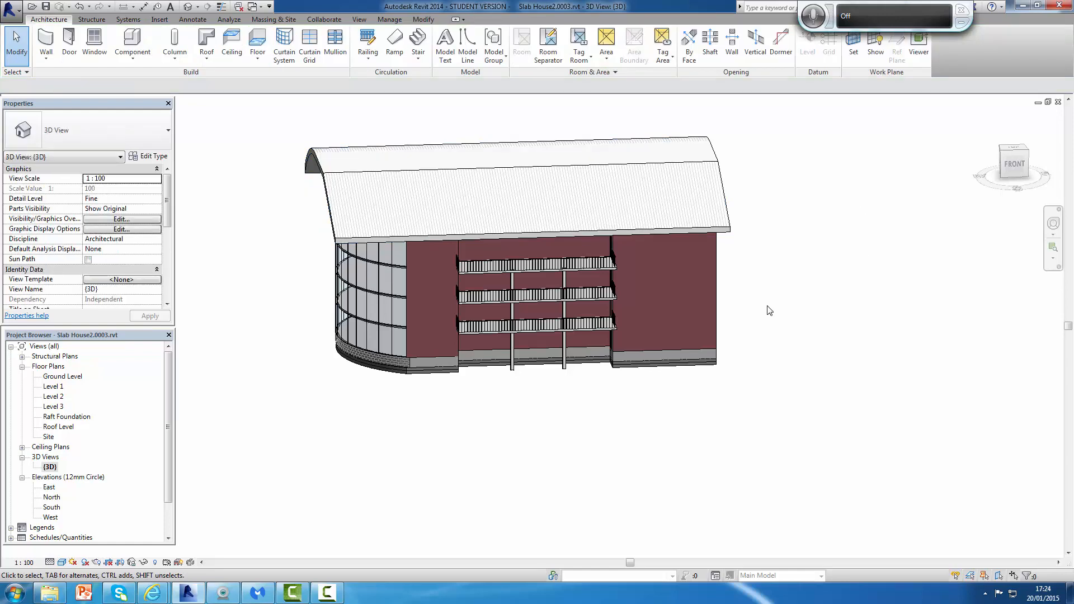
Inspect the roof overhangs from the balcony side and return the 3D view to its home orientation
shift+middle_drag(766, 319, 735, 279)
scroll(732, 280, down, 1)
scroll(726, 290, up, 4)
scroll(726, 292, down, 5)
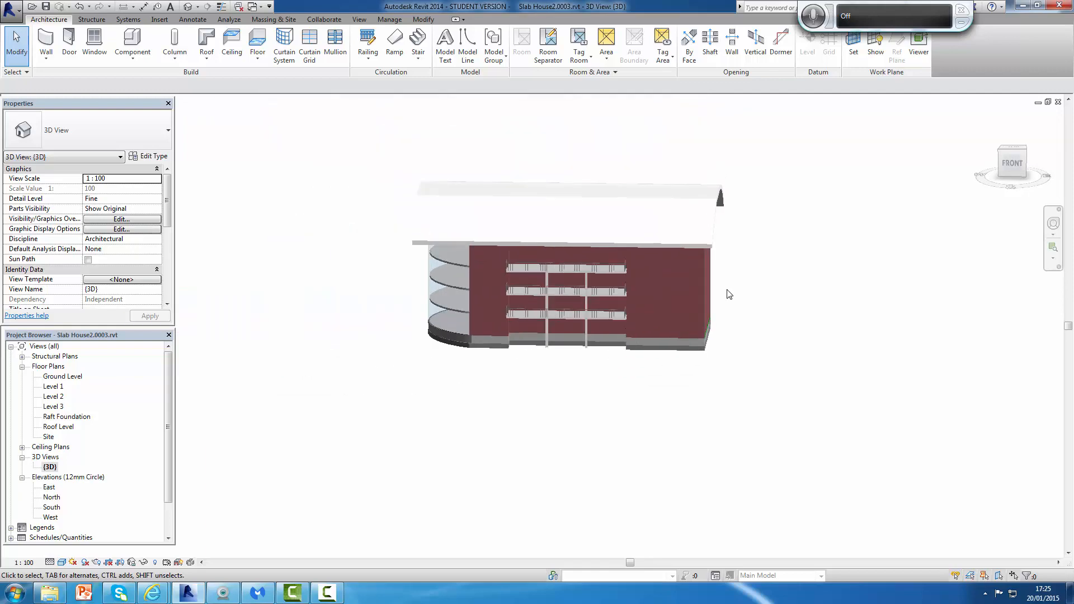
scroll(727, 292, up, 3)
shift+middle_drag(737, 313, 774, 319)
scroll(951, 119, up, 1)
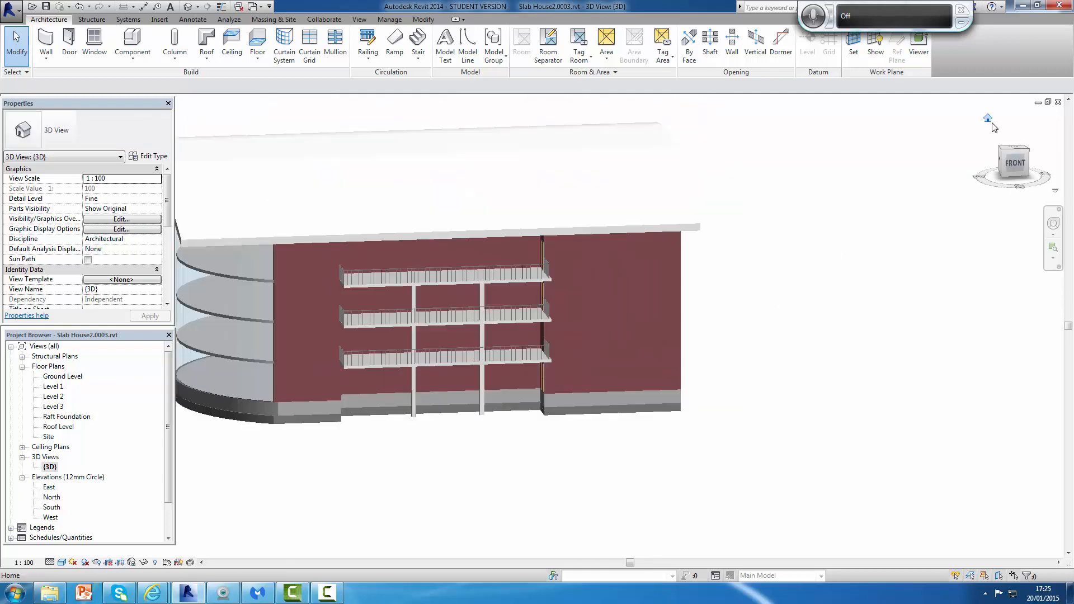
click(988, 120)
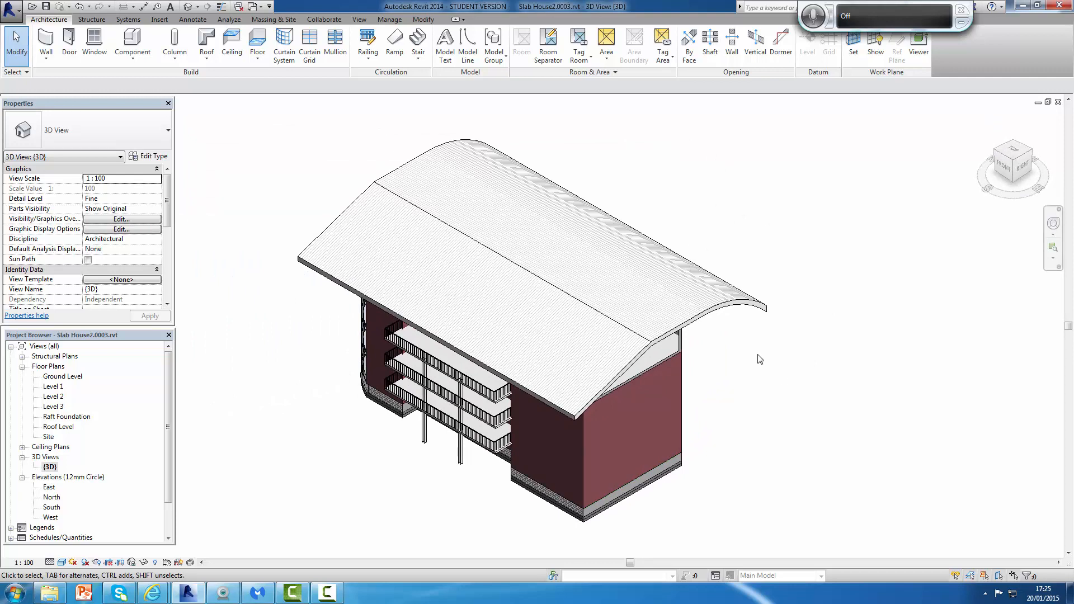
Select all walls of type Cav - 102 75i 100 p - Lwt and attach their tops to the extruded roof
scroll(759, 359, down, 1)
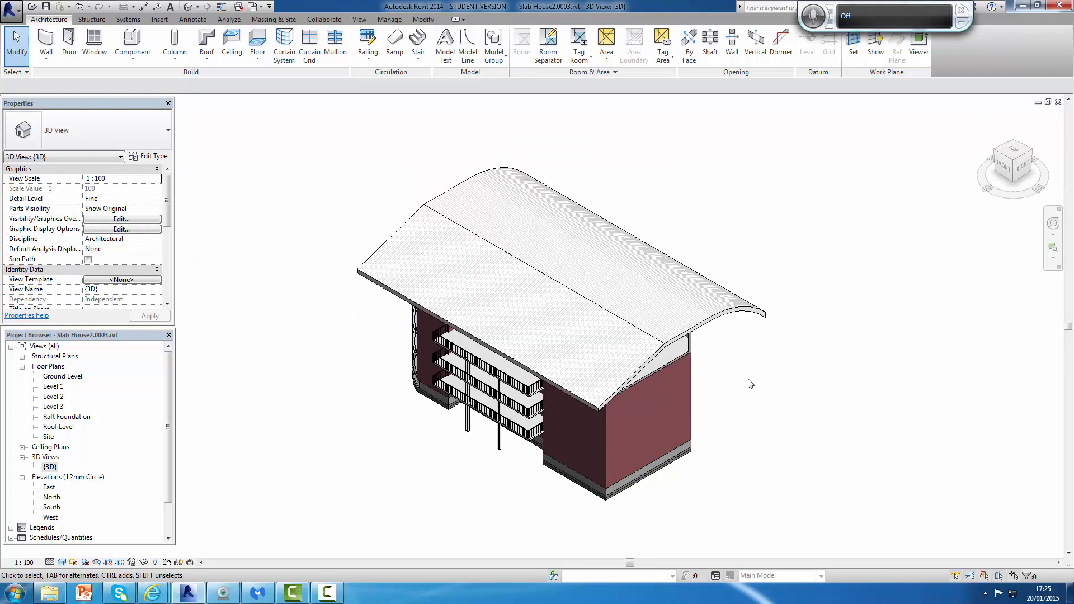
shift+middle_drag(748, 379, 771, 206)
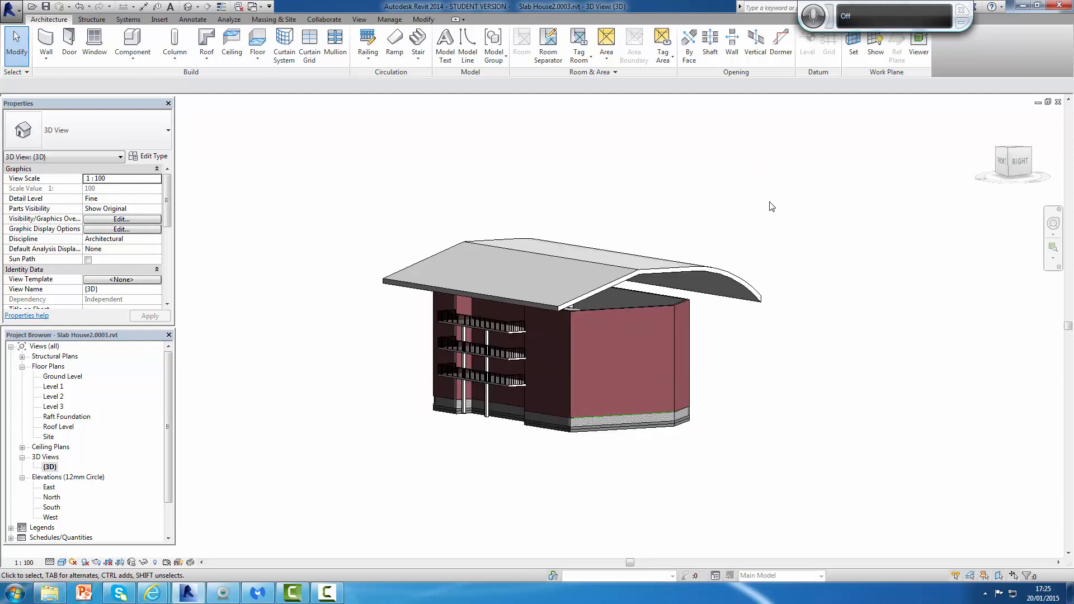
click(618, 317)
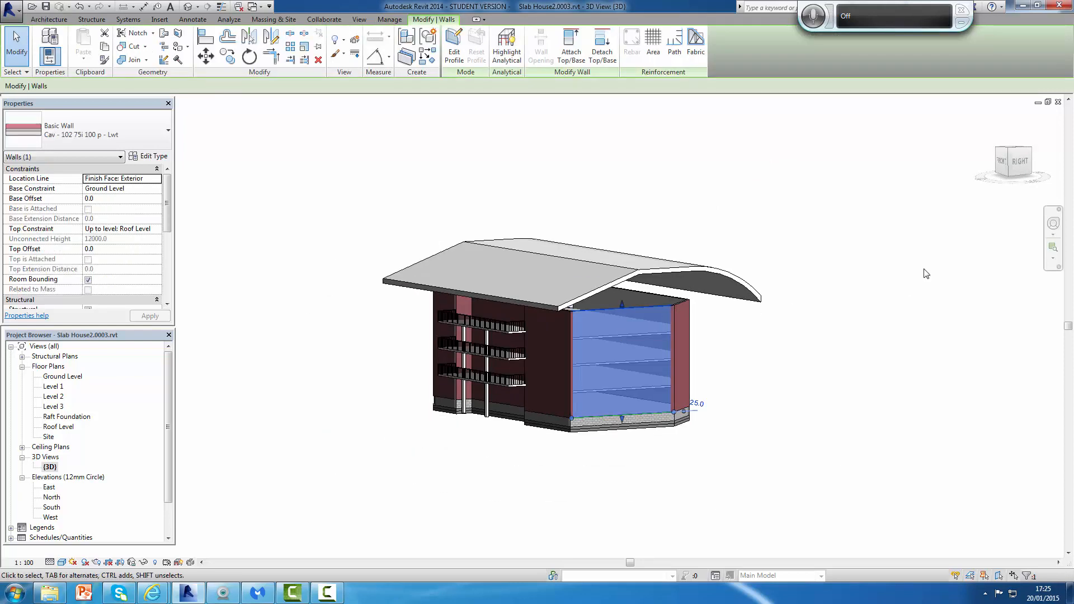
key(s)
key(a)
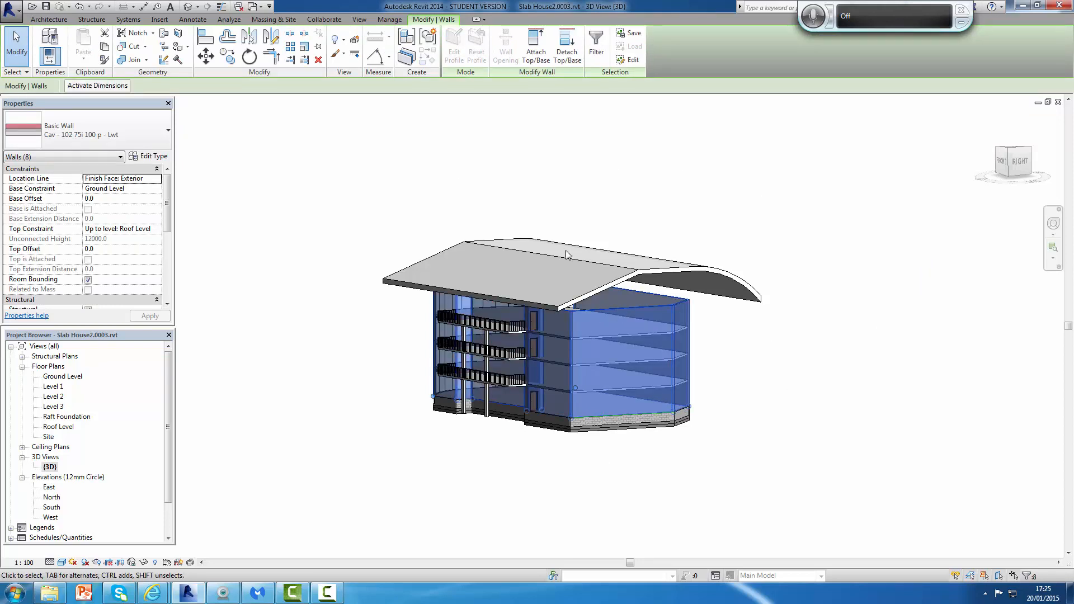
click(536, 42)
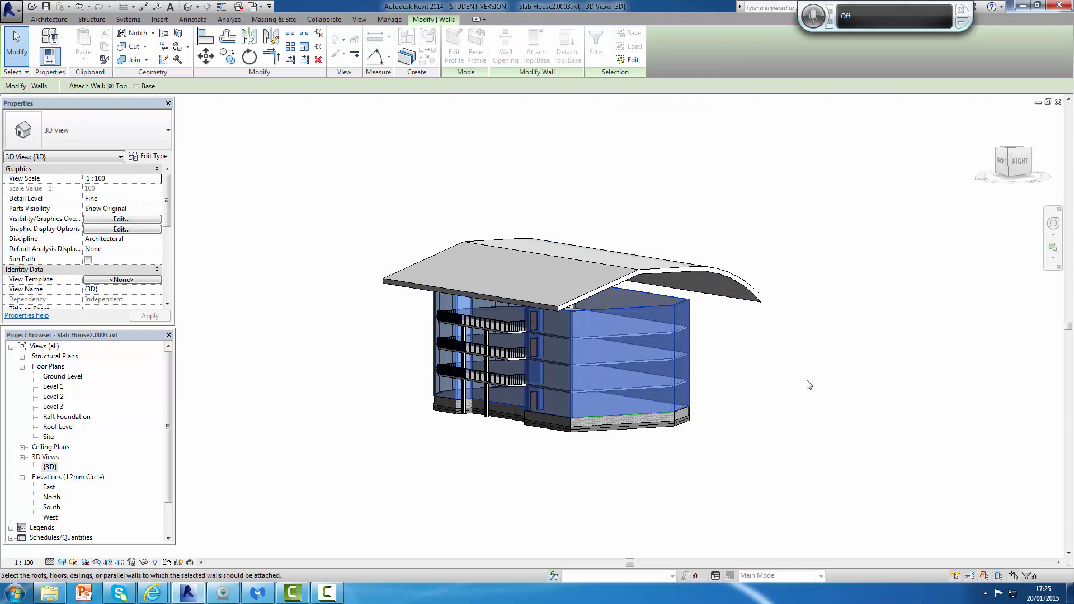
click(697, 268)
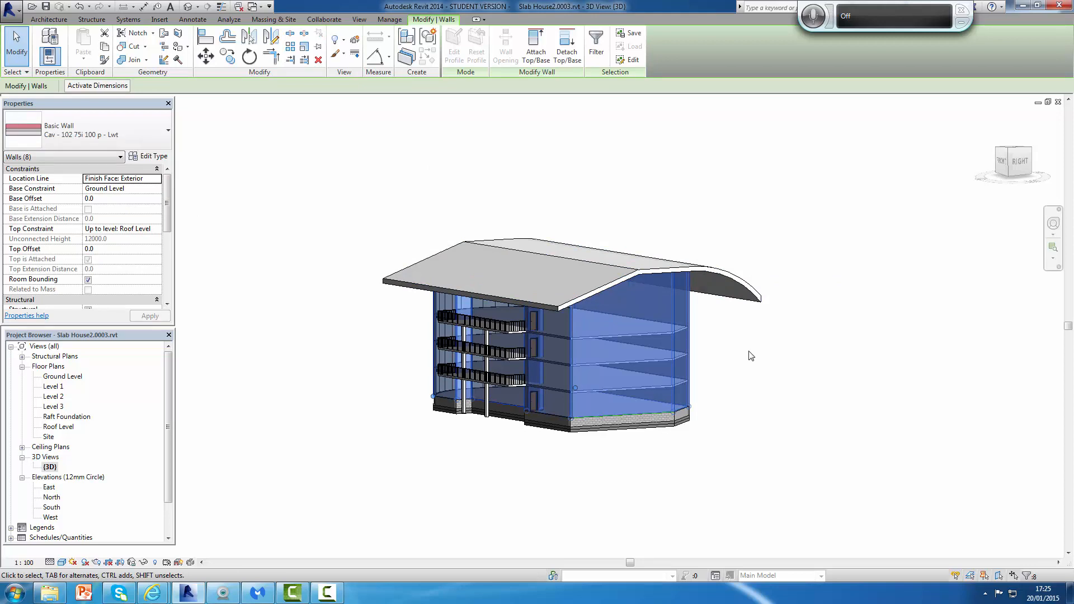
scroll(747, 355, down, 1)
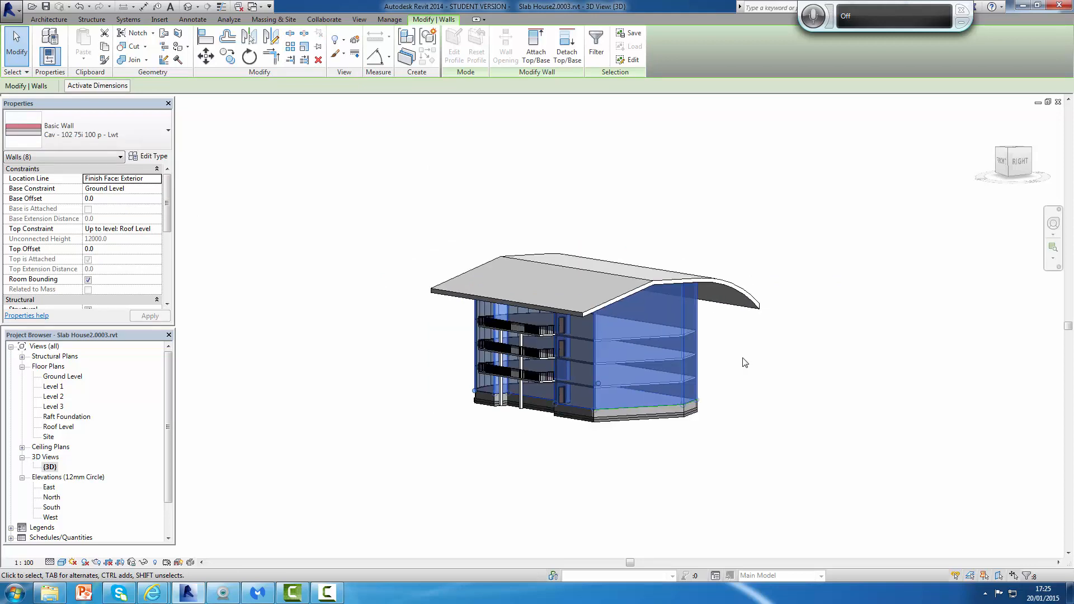
shift+middle_drag(738, 370, 795, 443)
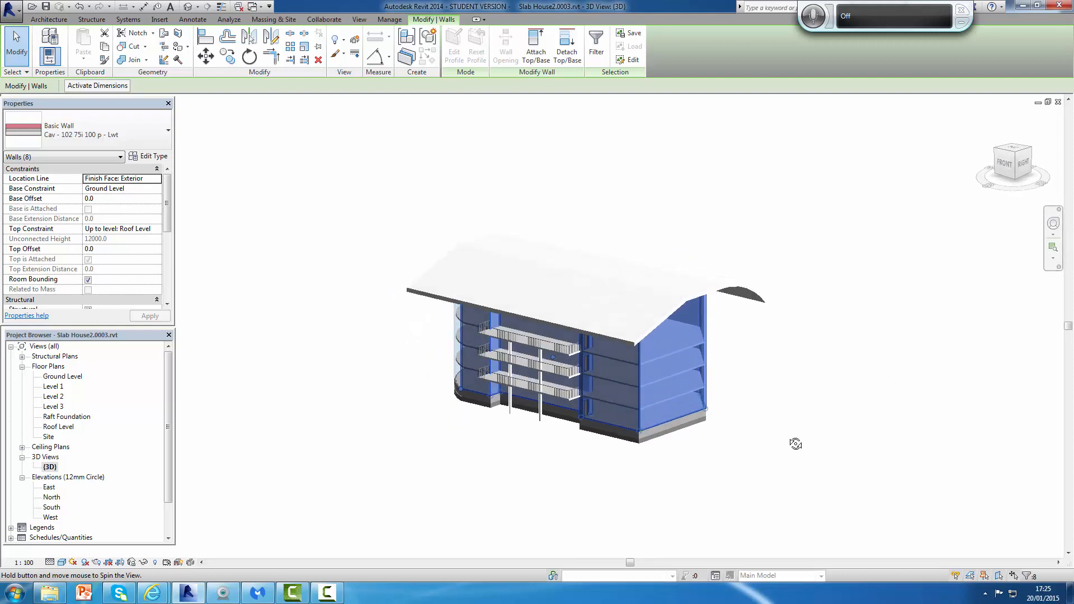
click(849, 271)
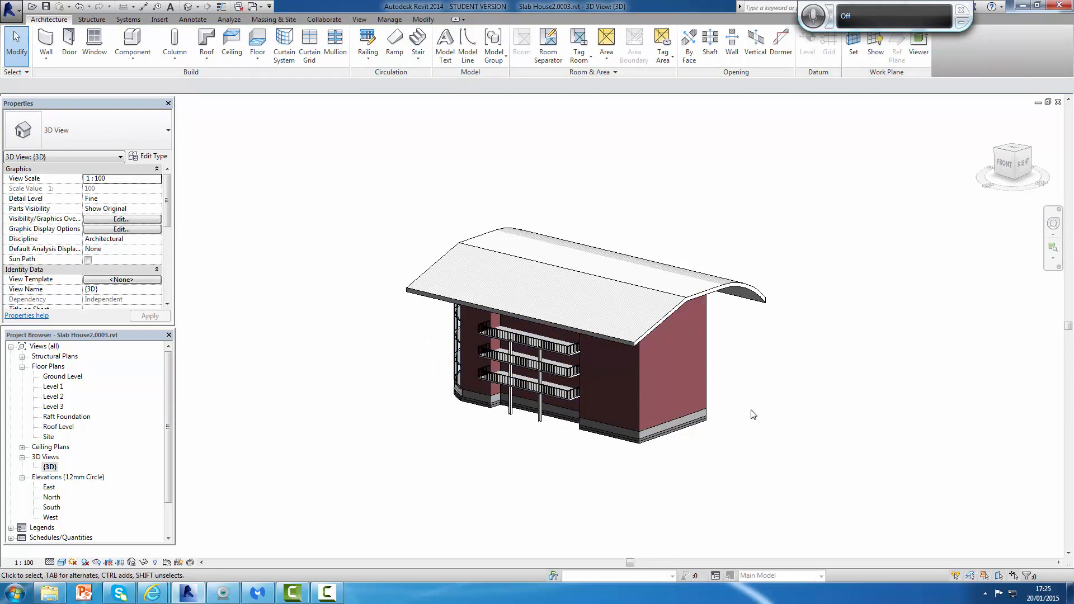
Attach the top of the curved Exterior Glazing curtain wall to the underside of the roof
shift+middle_drag(754, 415, 971, 355)
scroll(861, 350, up, 1)
scroll(665, 369, down, 2)
scroll(569, 411, up, 2)
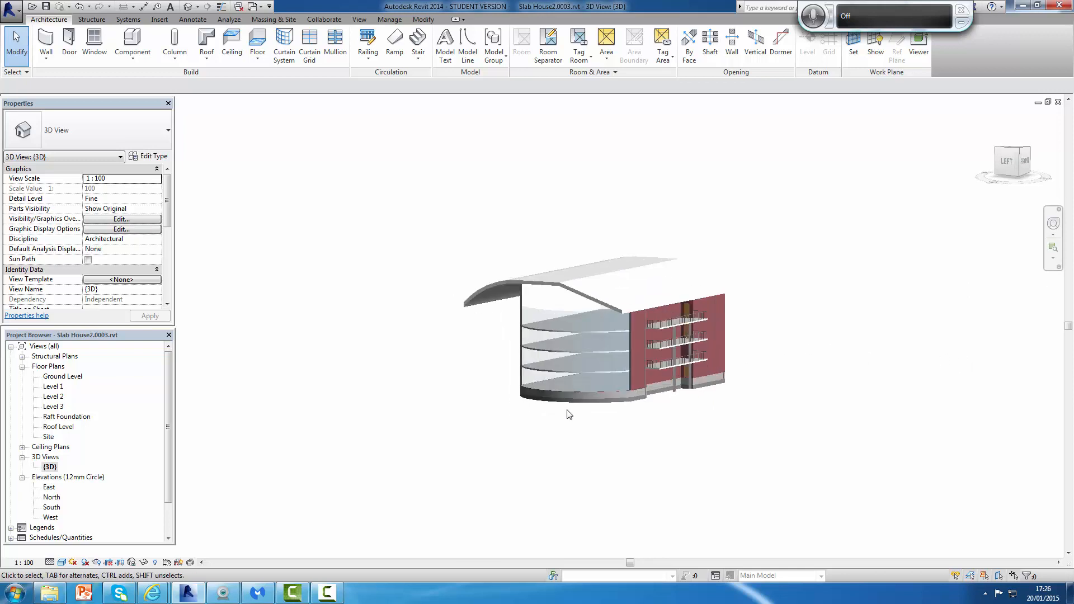
scroll(568, 411, up, 1)
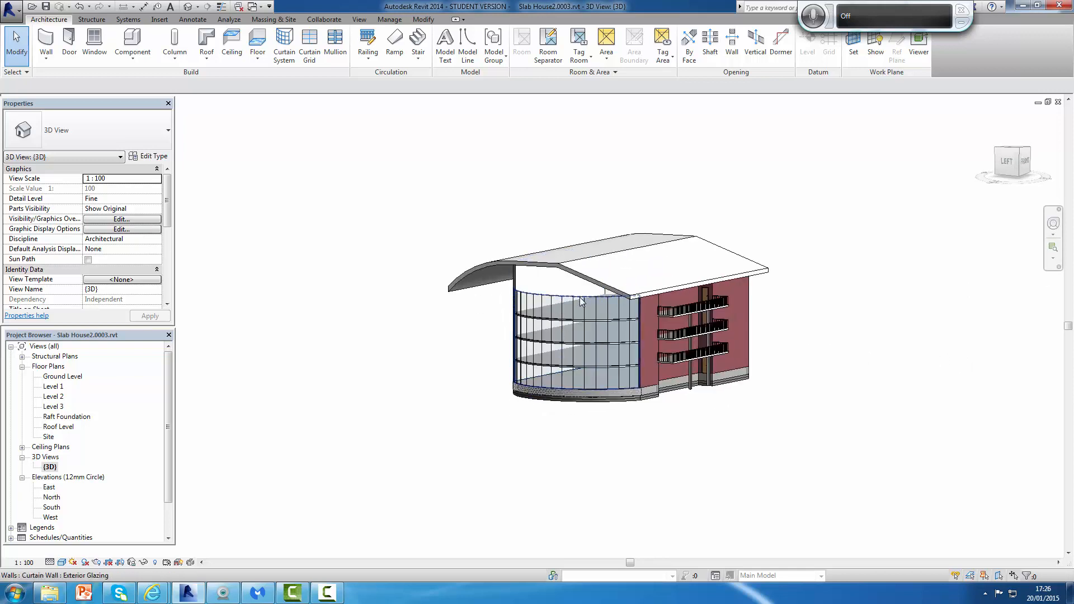
click(580, 298)
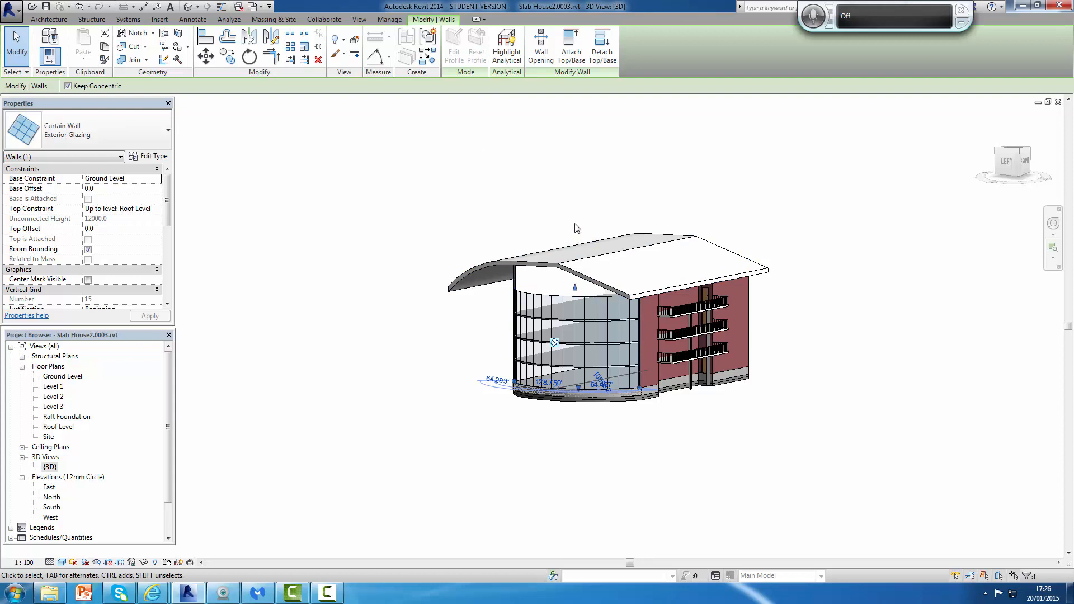
click(571, 45)
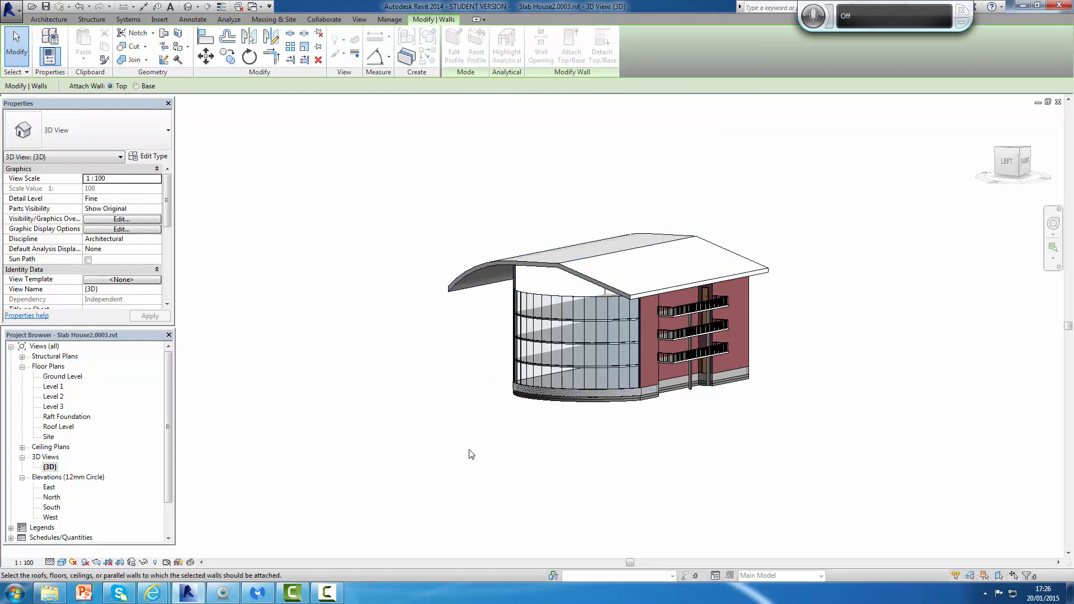
click(538, 265)
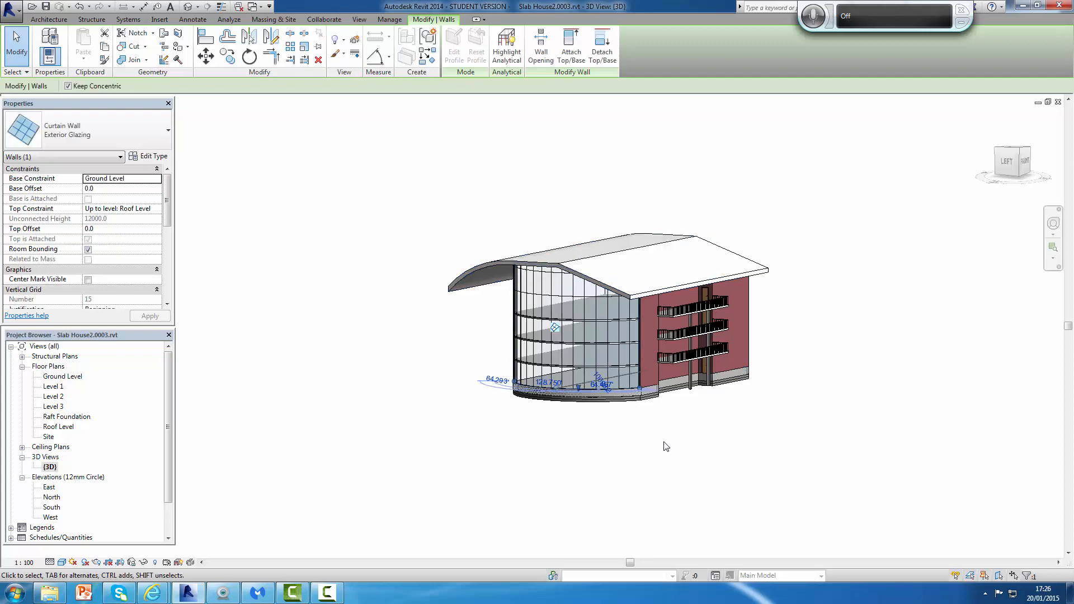
Inspect the junction between the curved glazing and the roof, and the overall building from the balcony side
shift+middle_drag(661, 444, 760, 365)
click(729, 330)
scroll(729, 331, up, 3)
scroll(523, 268, down, 3)
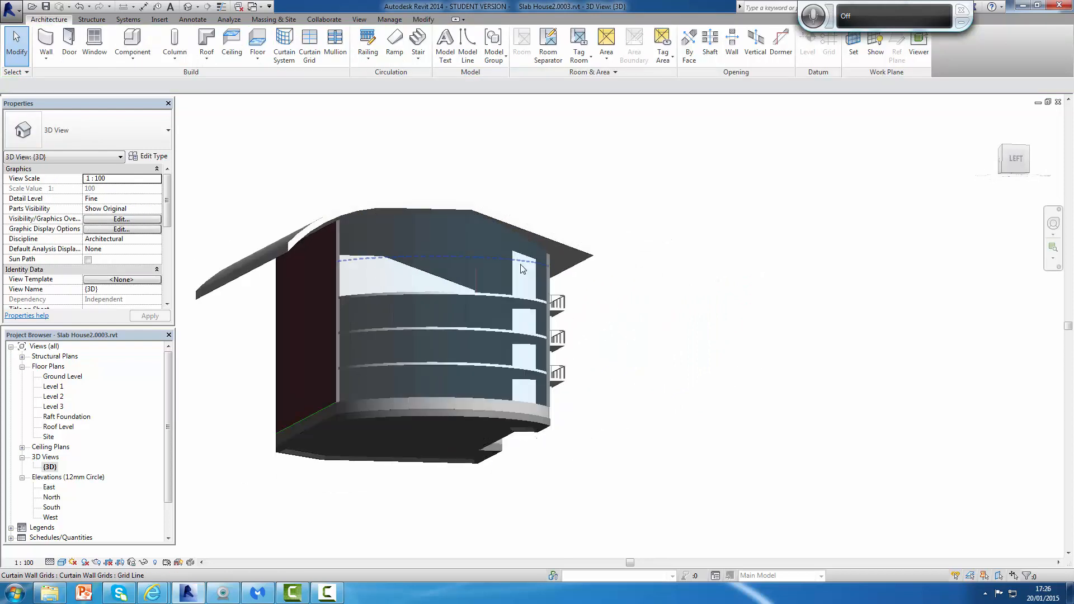
scroll(502, 264, up, 3)
scroll(499, 261, up, 1)
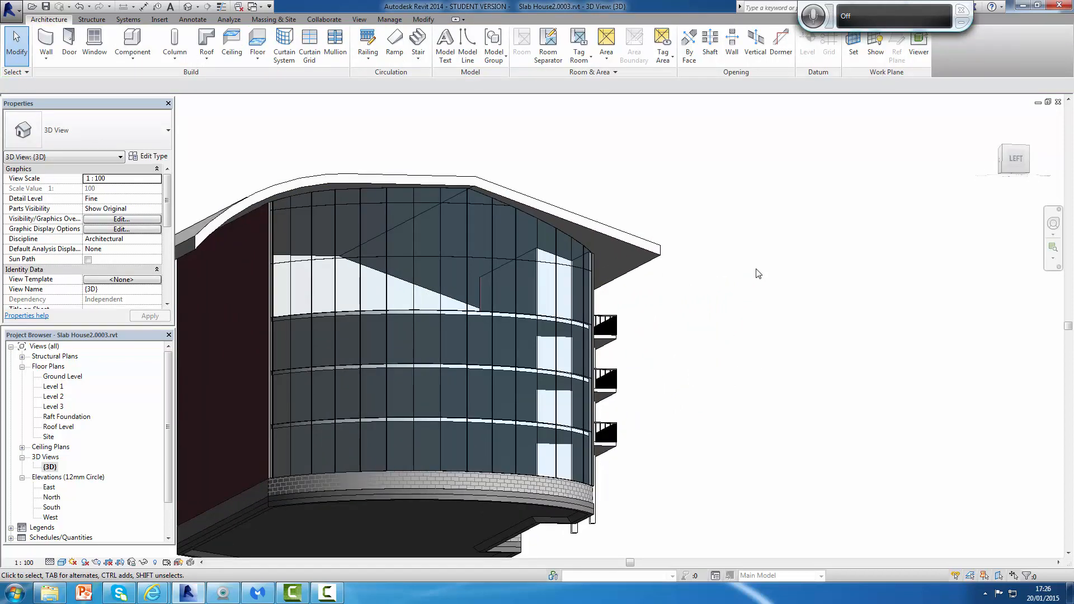
scroll(729, 339, down, 4)
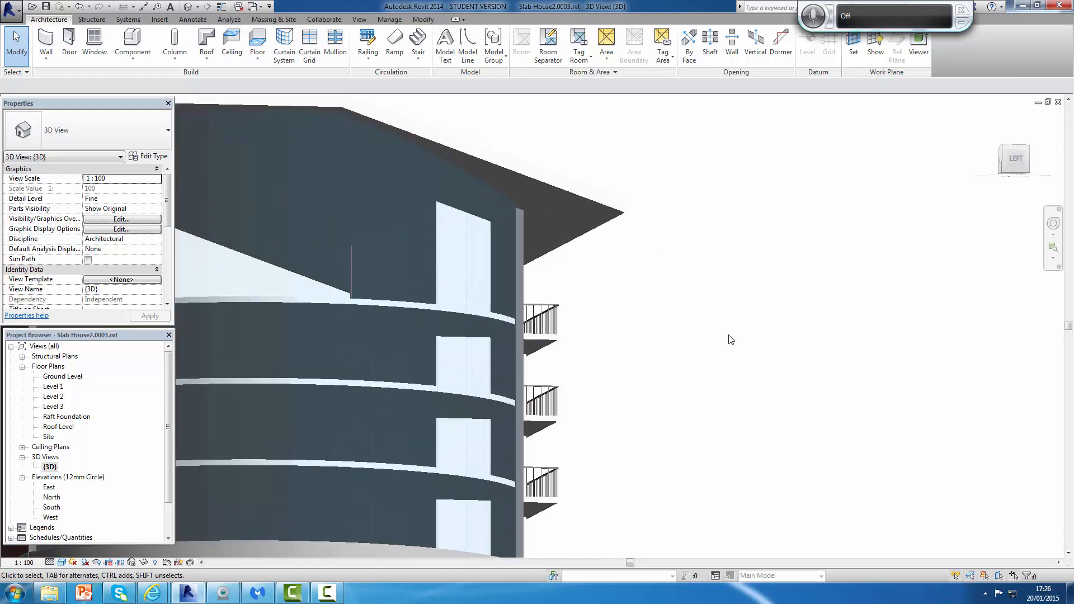
shift+middle_drag(733, 336, 593, 445)
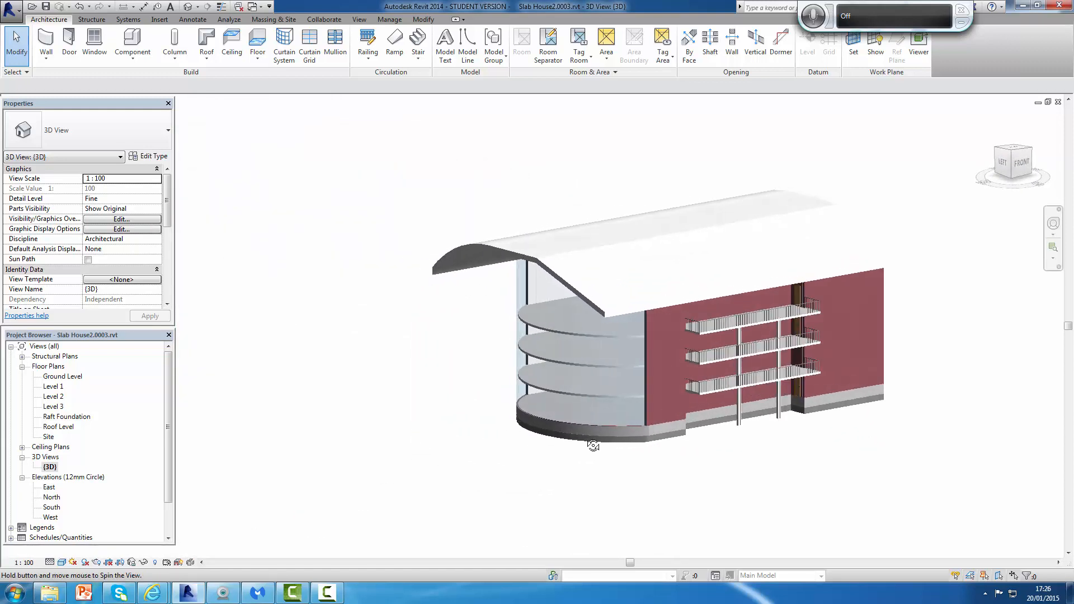
scroll(943, 274, down, 2)
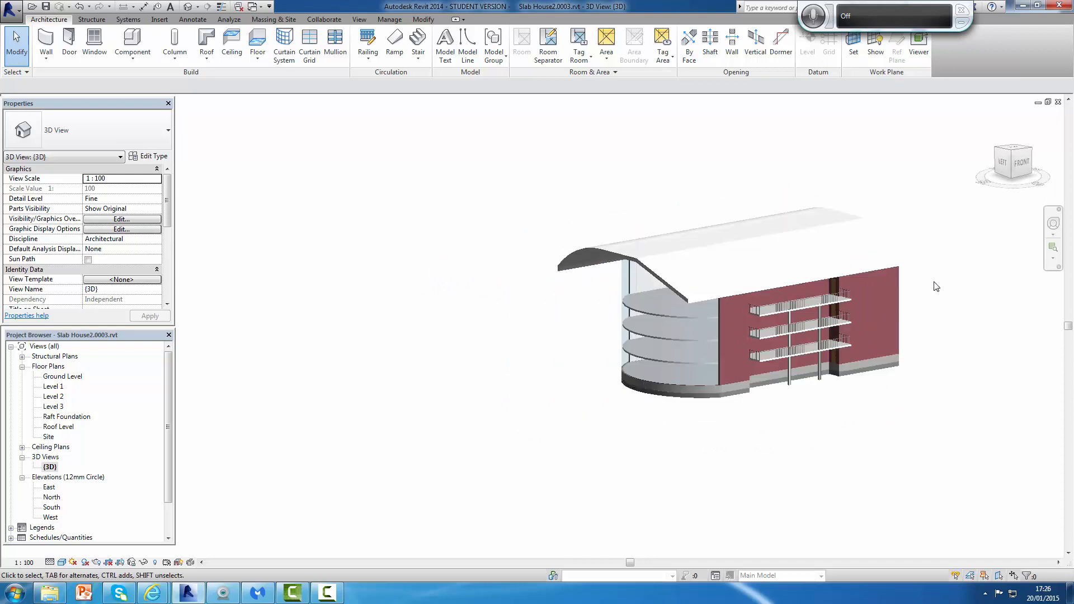
scroll(932, 285, up, 3)
scroll(923, 284, down, 3)
middle_drag(921, 284, 841, 314)
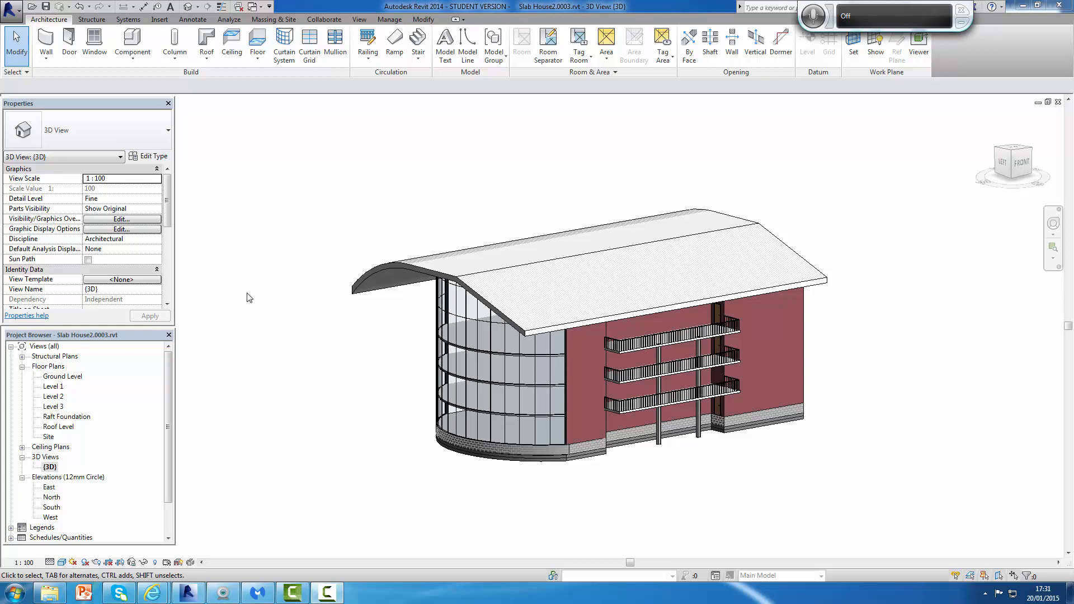
On the Ground Level plan, use Stair by Sketch to draw a full straight horizontal run starting just inside grid 1 and crossing grid 2
double_click(80, 378)
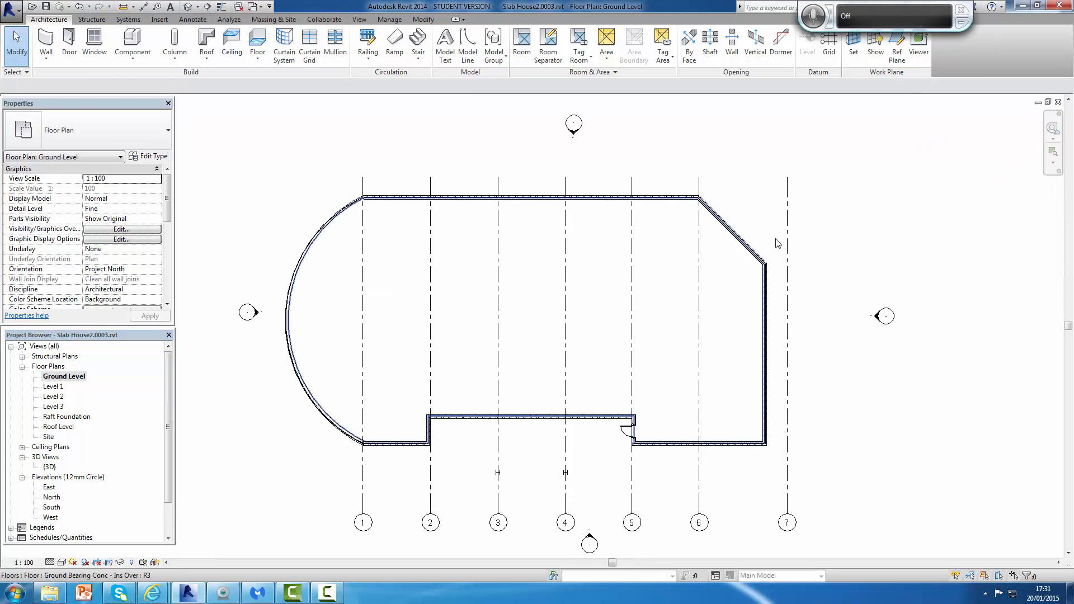
middle_drag(493, 283, 615, 301)
scroll(611, 280, up, 4)
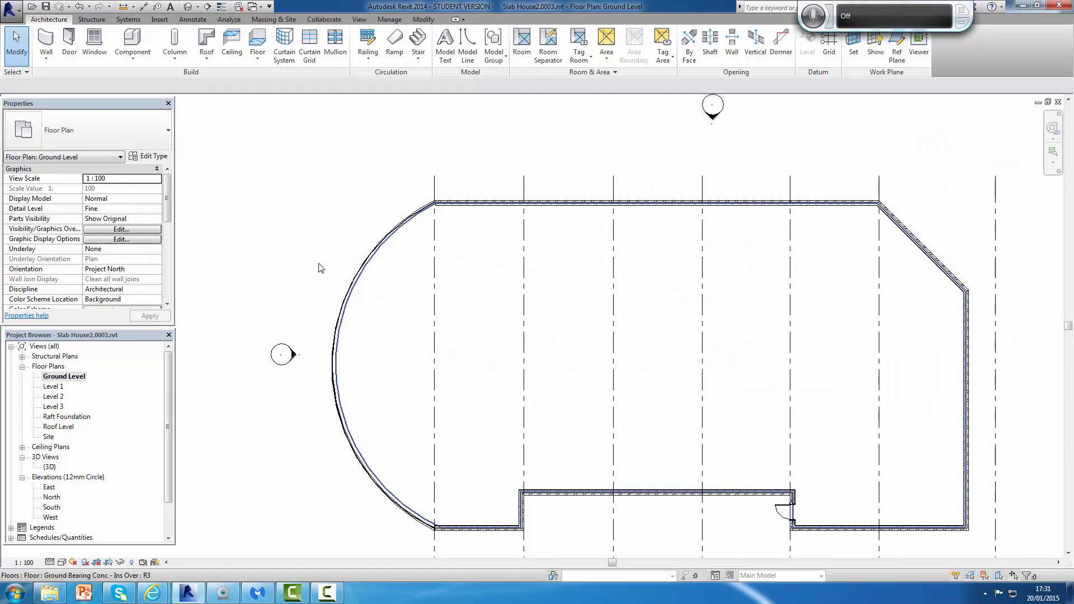
click(419, 59)
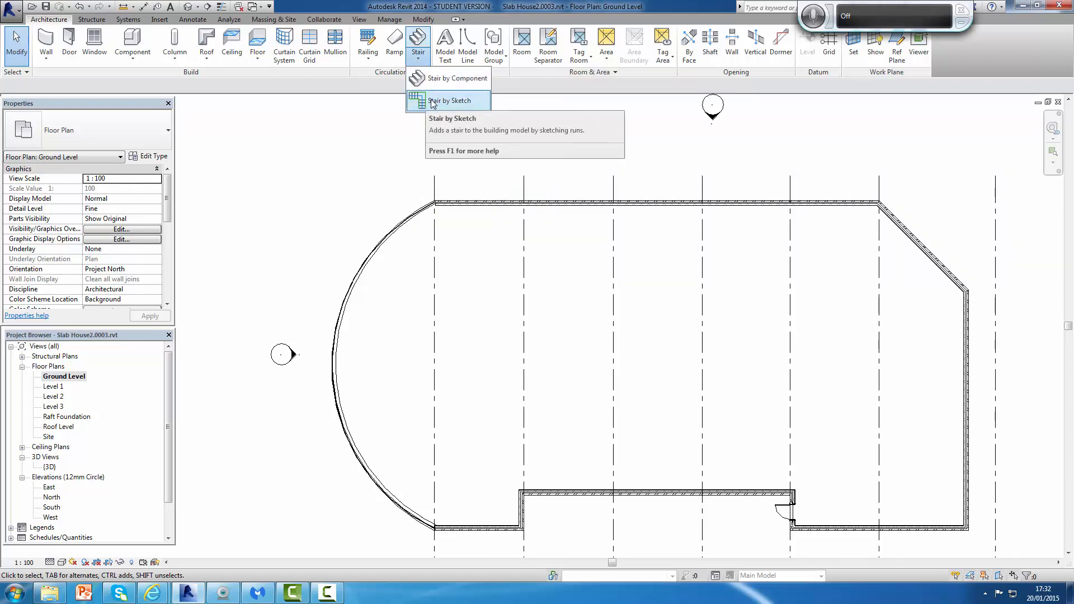
click(433, 101)
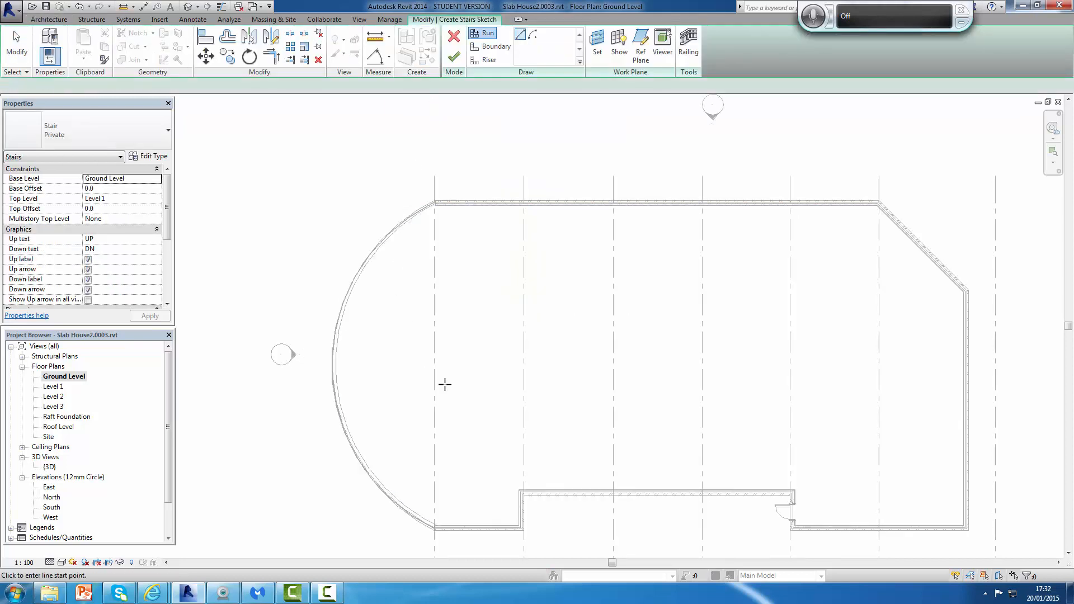
click(457, 255)
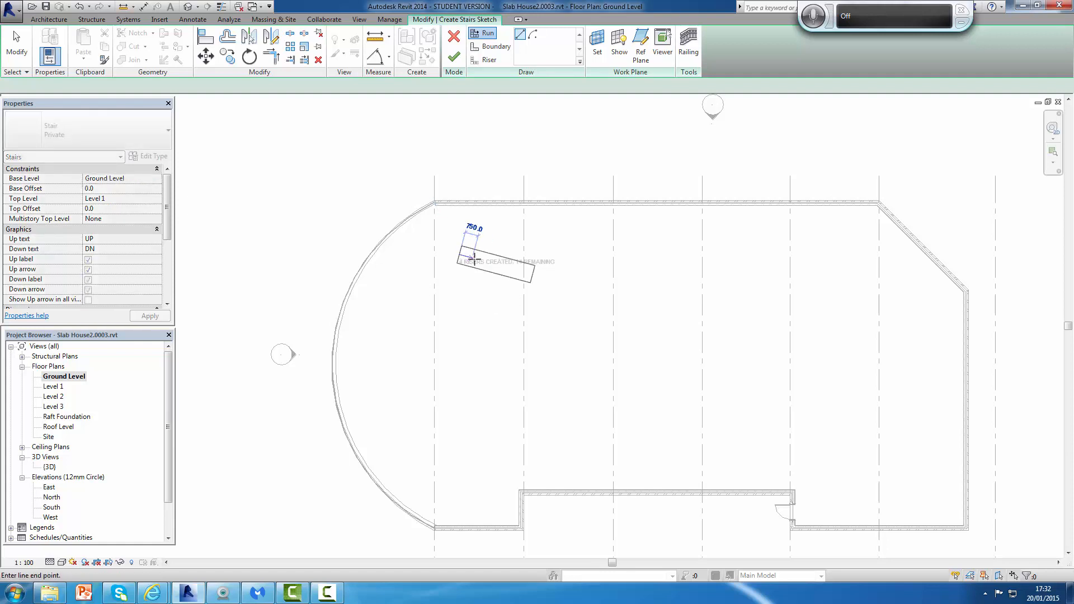
click(537, 255)
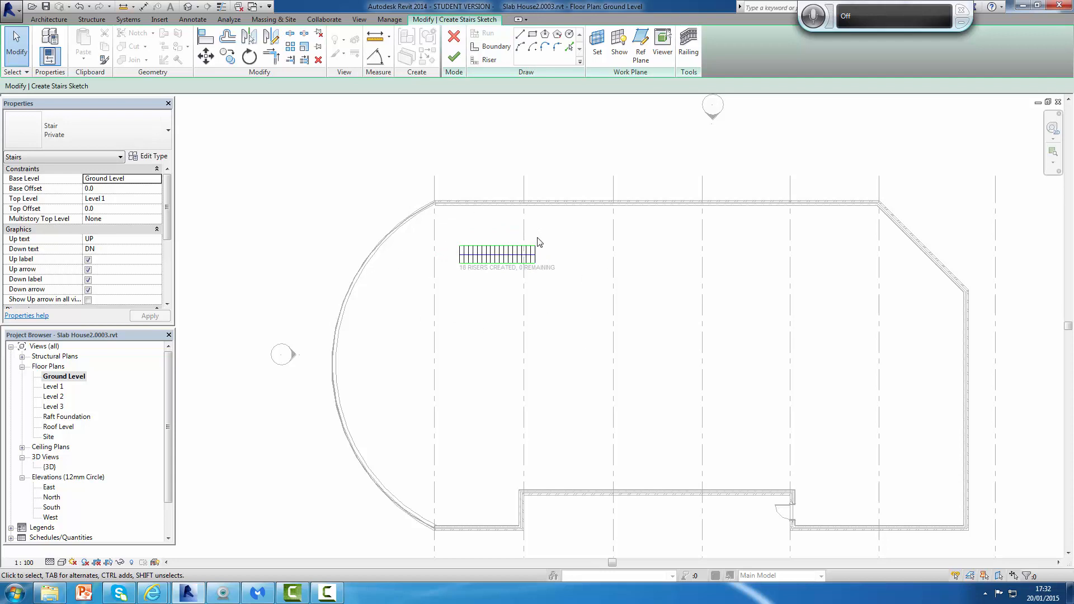
Check the stair run's position within the floor plan and finish the stair sketch
scroll(505, 291, up, 3)
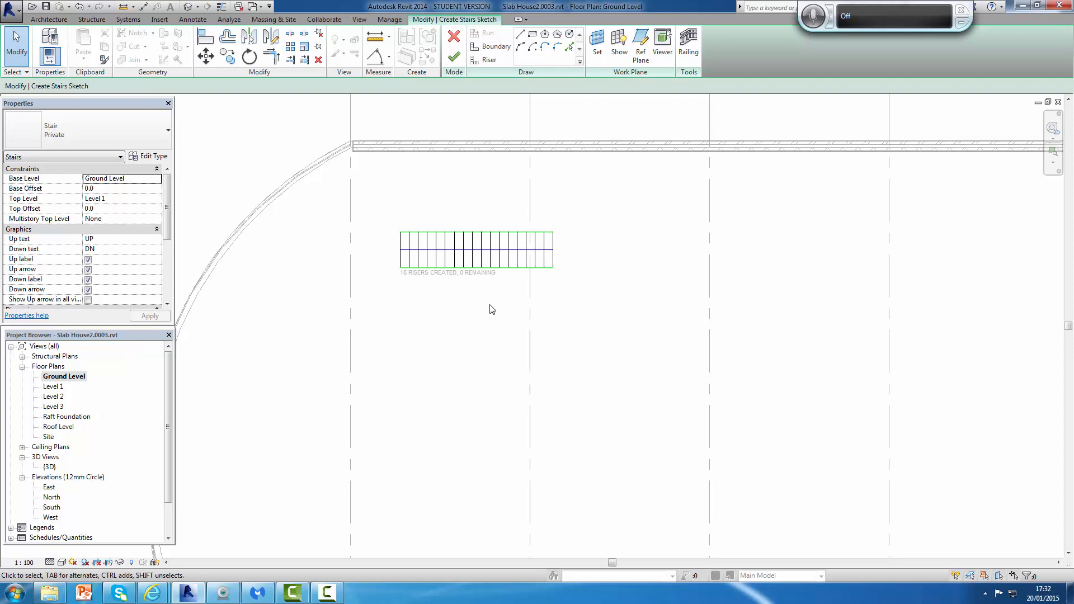
scroll(594, 250, down, 1)
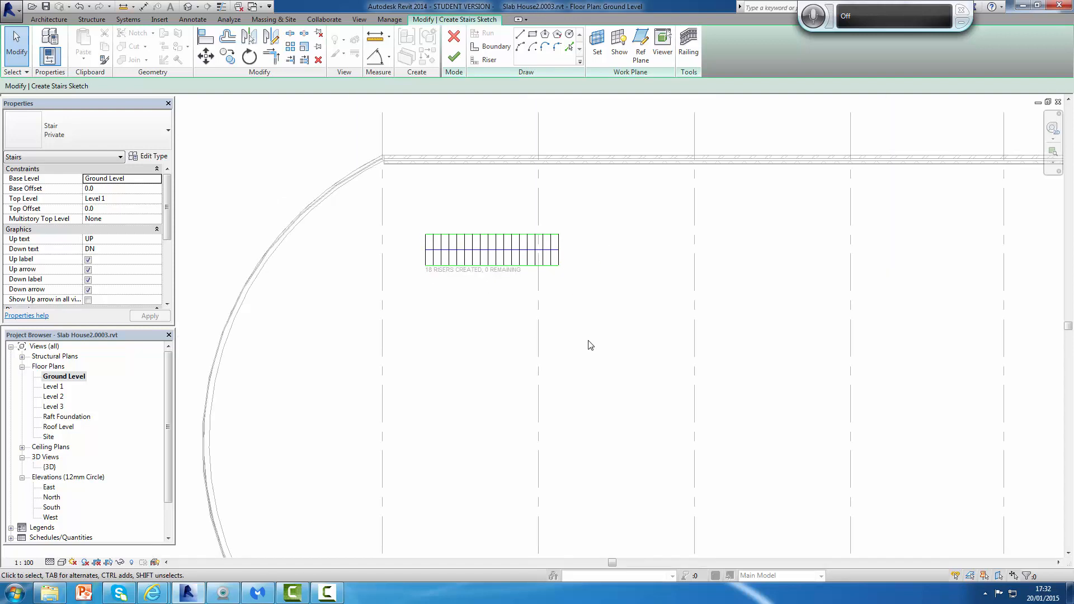
scroll(597, 301, down, 2)
scroll(639, 279, down, 1)
mouse_move(777, 310)
middle_down()
mouse_move(756, 289)
mouse_move(761, 297)
middle_up()
scroll(761, 297, up, 1)
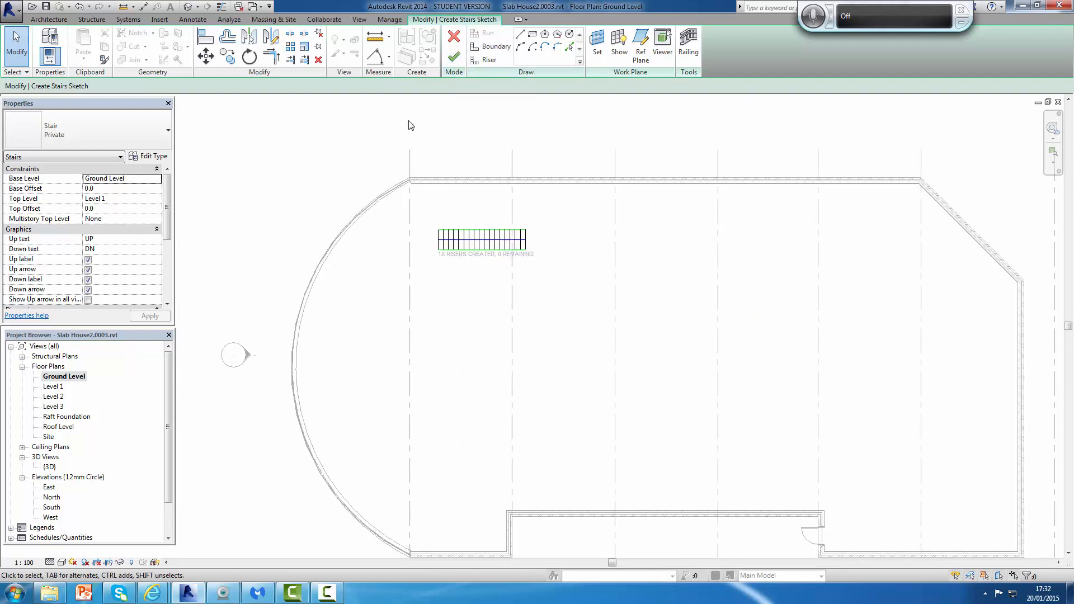
click(456, 62)
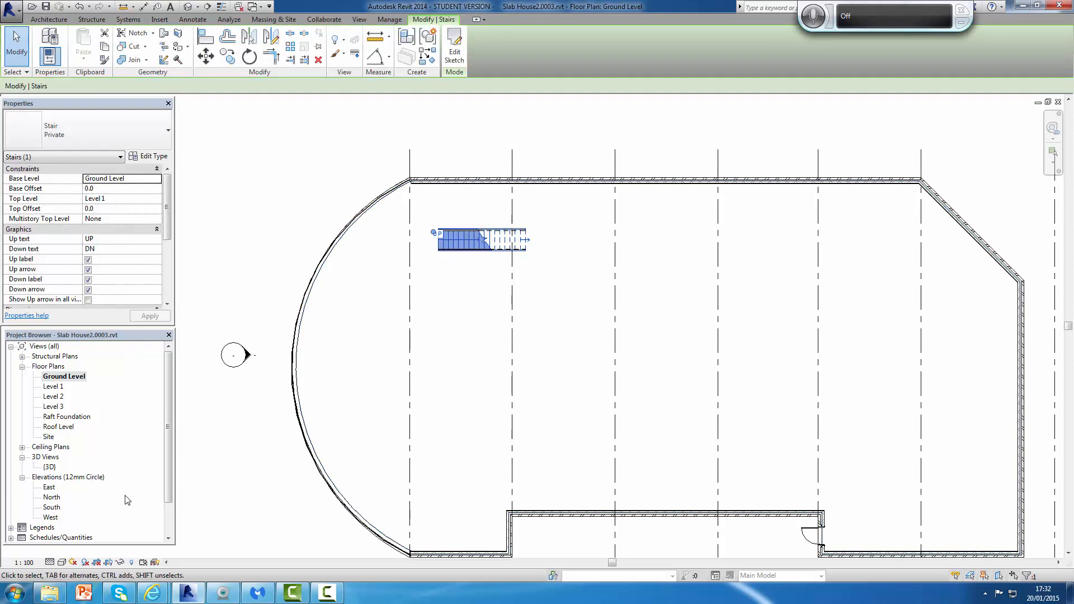
Examine the new ground-floor stair through the curved glazing in the 3D view
double_click(50, 467)
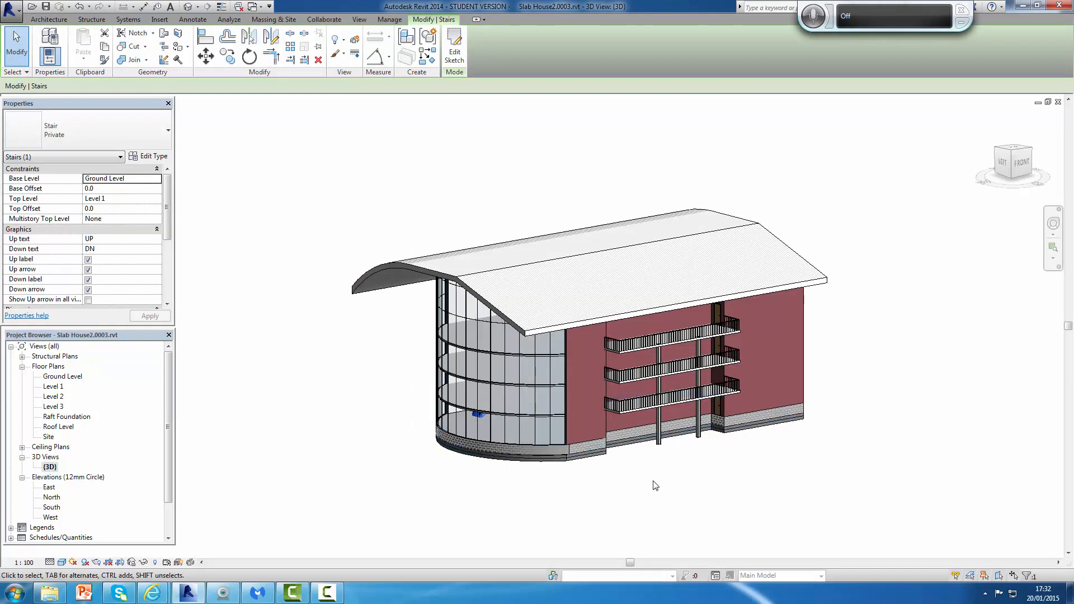
shift+middle_drag(653, 469, 842, 444)
scroll(699, 414, down, 5)
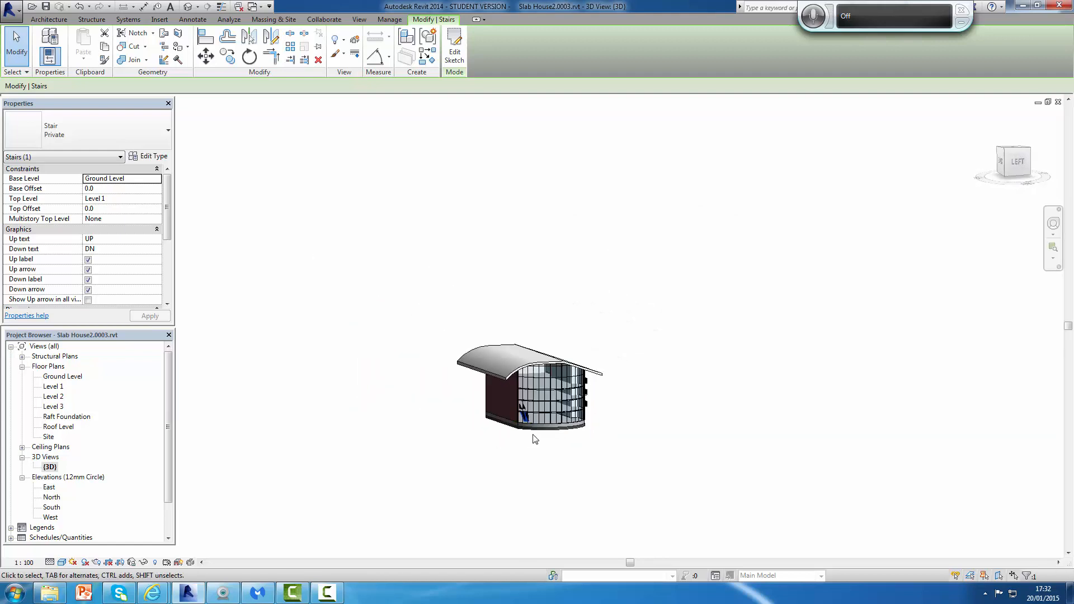
scroll(559, 434, up, 4)
scroll(559, 439, up, 2)
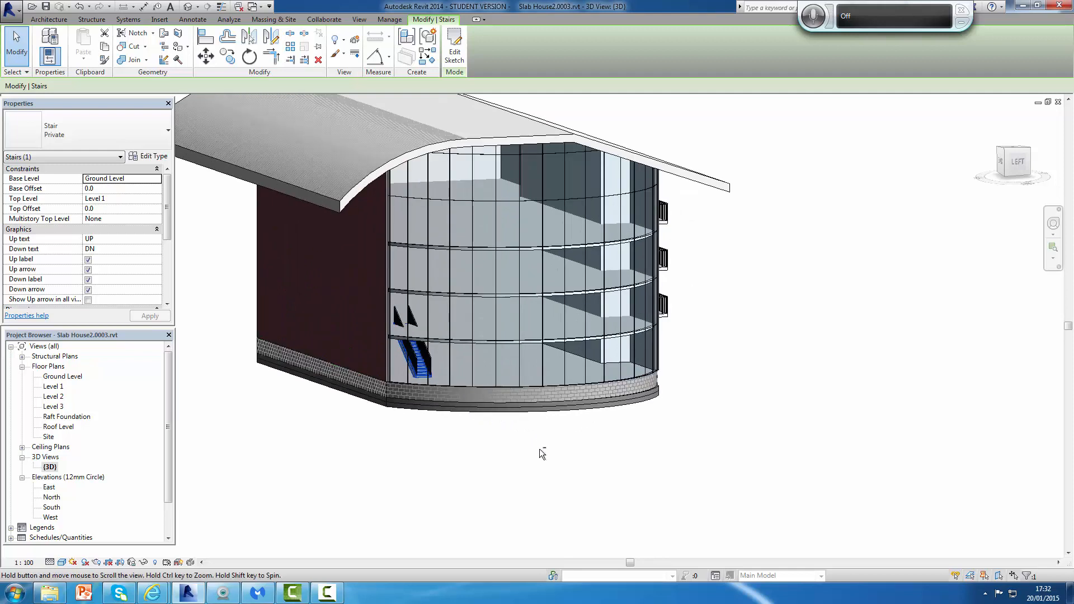
shift+middle_drag(540, 449, 582, 464)
scroll(752, 343, down, 4)
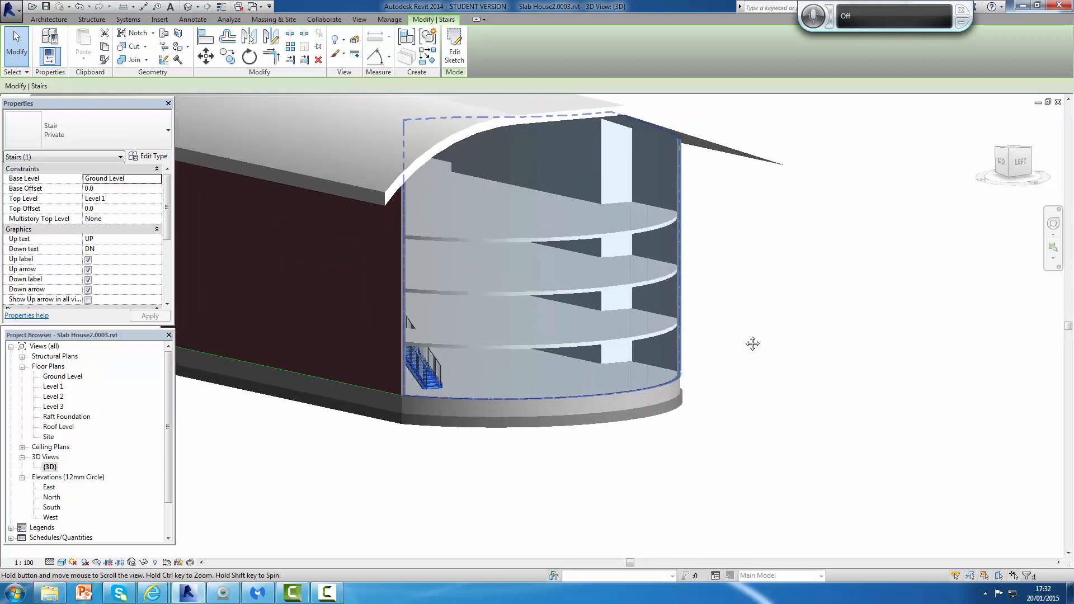
scroll(654, 394, up, 4)
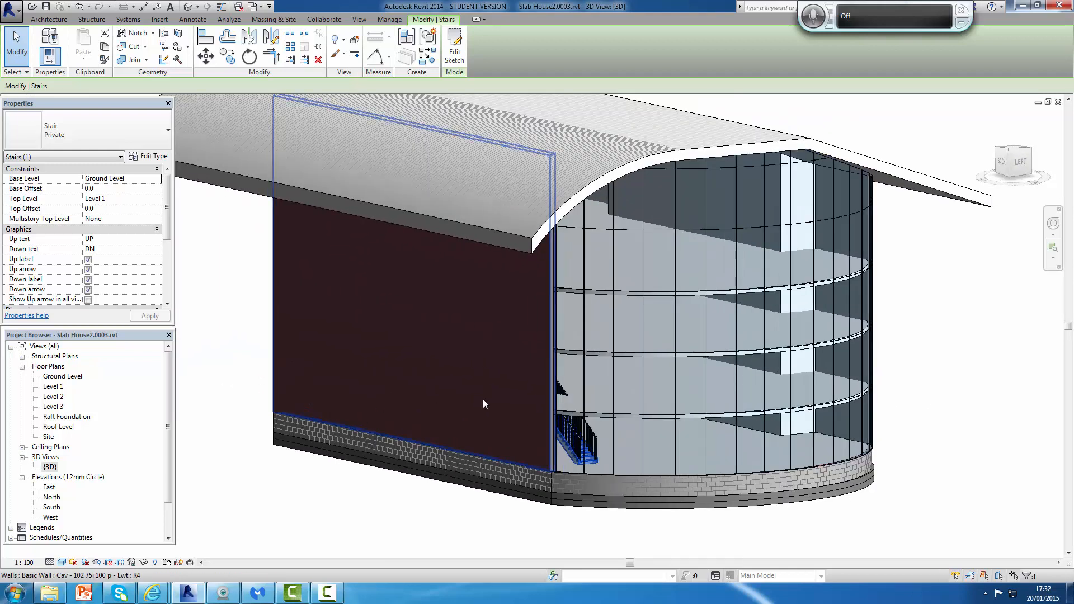
Temporarily hide the long cavity side wall beside the stair in the 3D view
shift+middle_drag(875, 416, 459, 429)
click(415, 413)
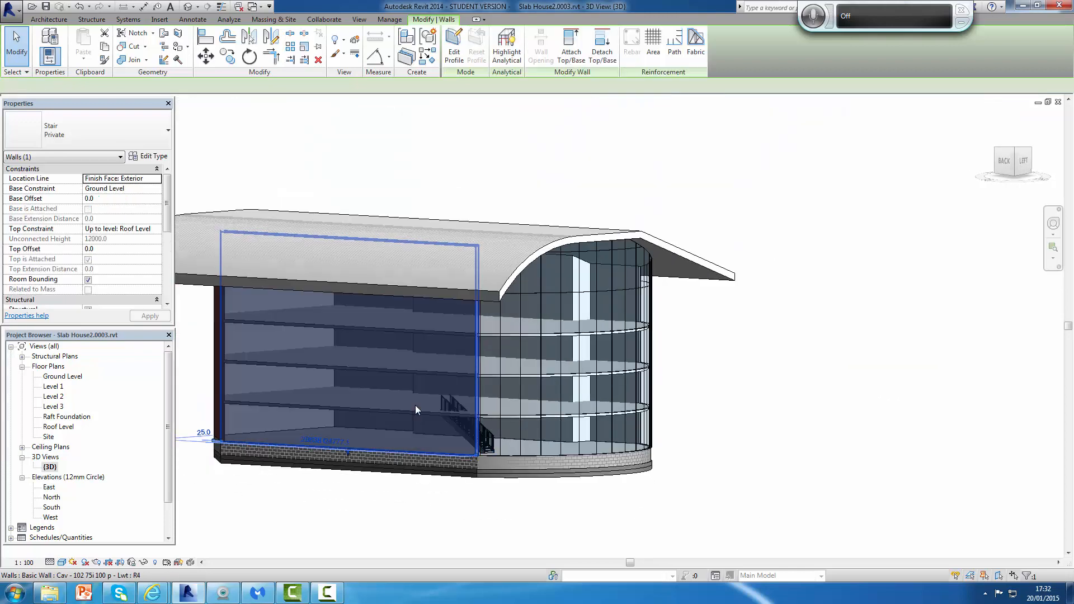
click(144, 562)
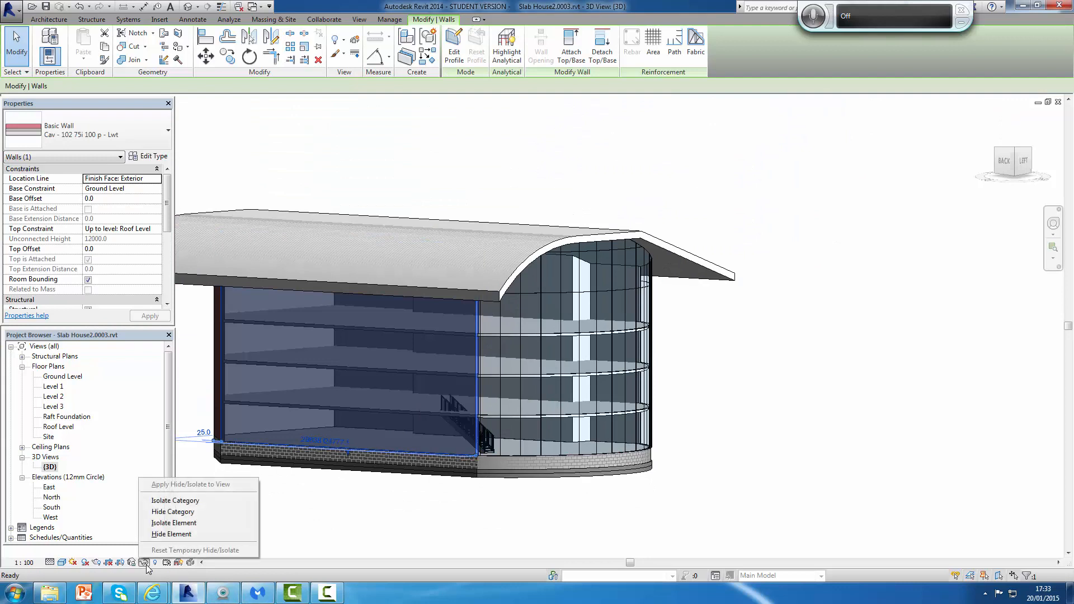
click(169, 534)
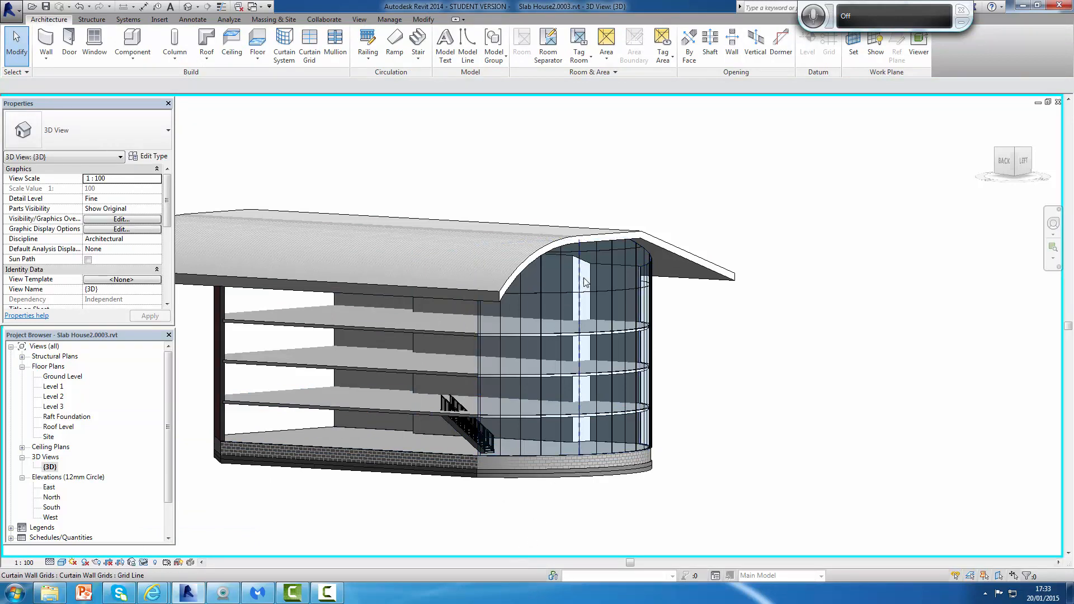
Temporarily hide the curved Exterior Glazing curtain wall and inspect the exposed stair between Ground Level and Level 1
click(587, 251)
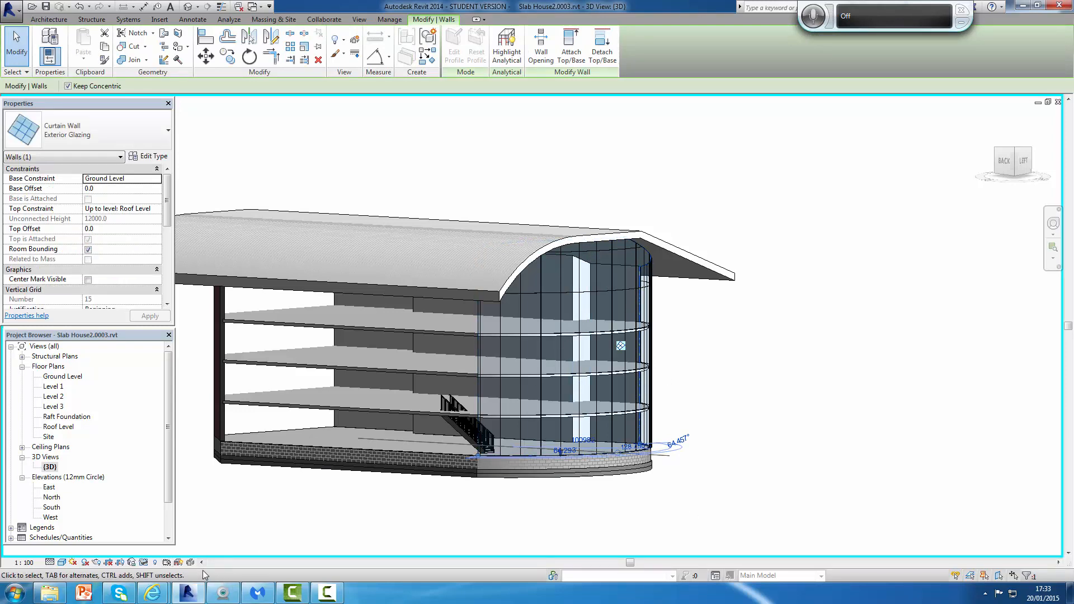
click(144, 563)
click(171, 534)
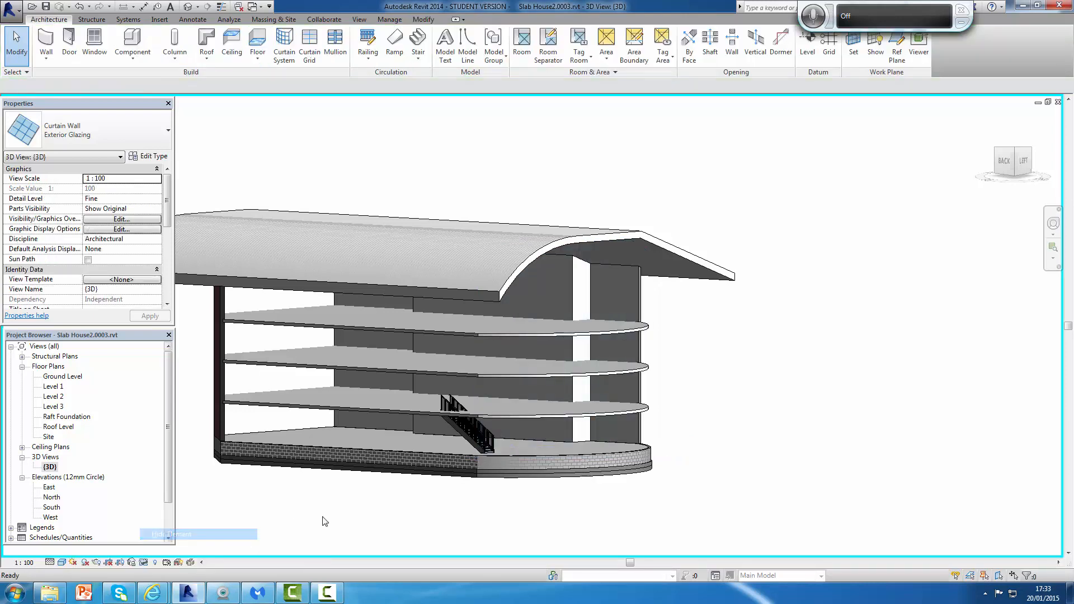
scroll(478, 448, up, 2)
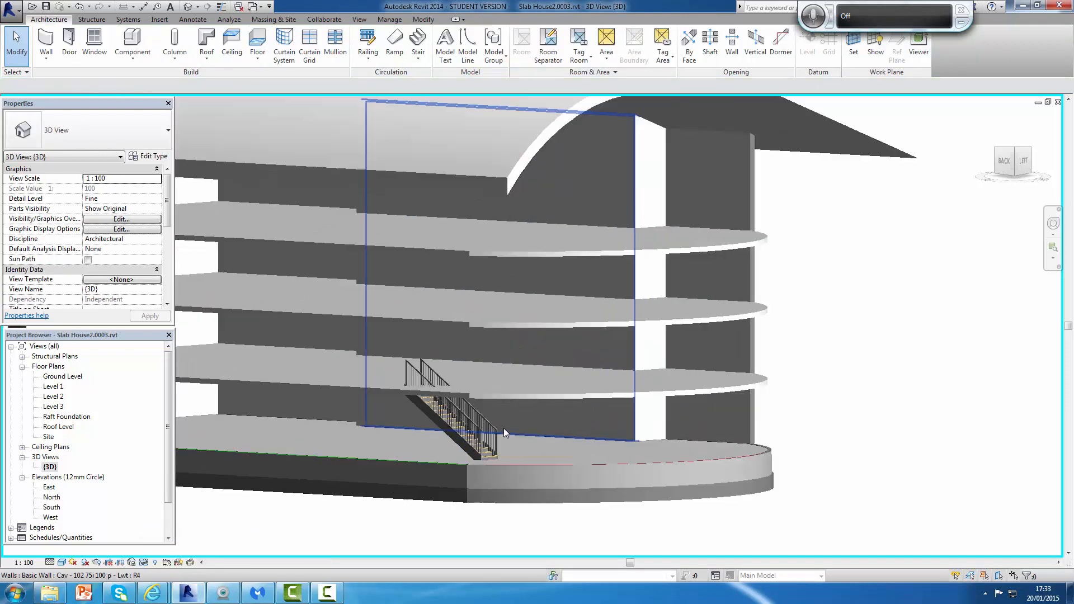
middle_drag(503, 427, 710, 434)
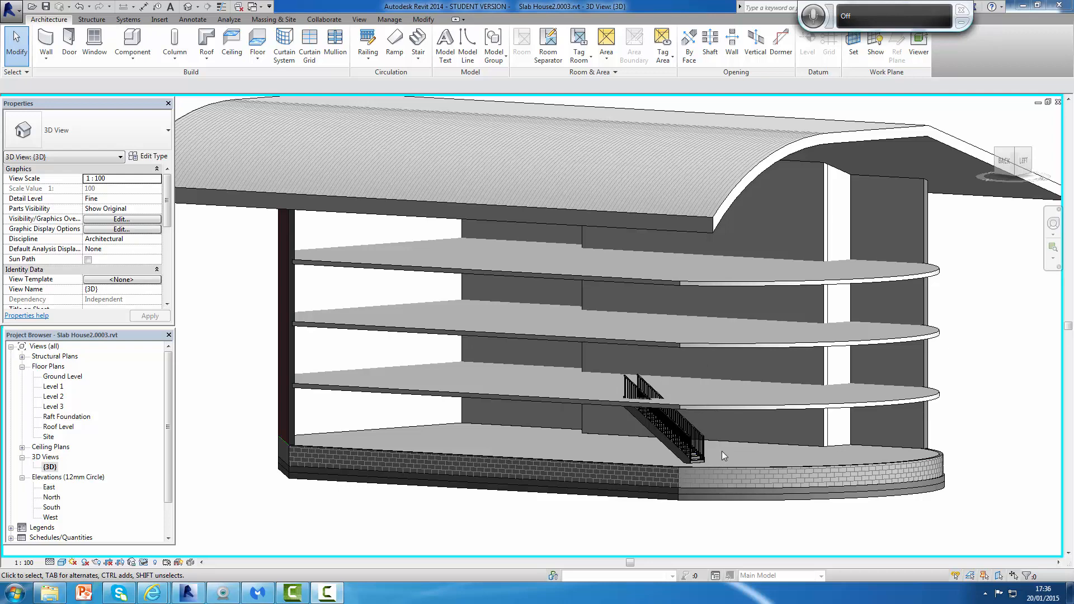
scroll(971, 343, down, 2)
scroll(972, 357, up, 2)
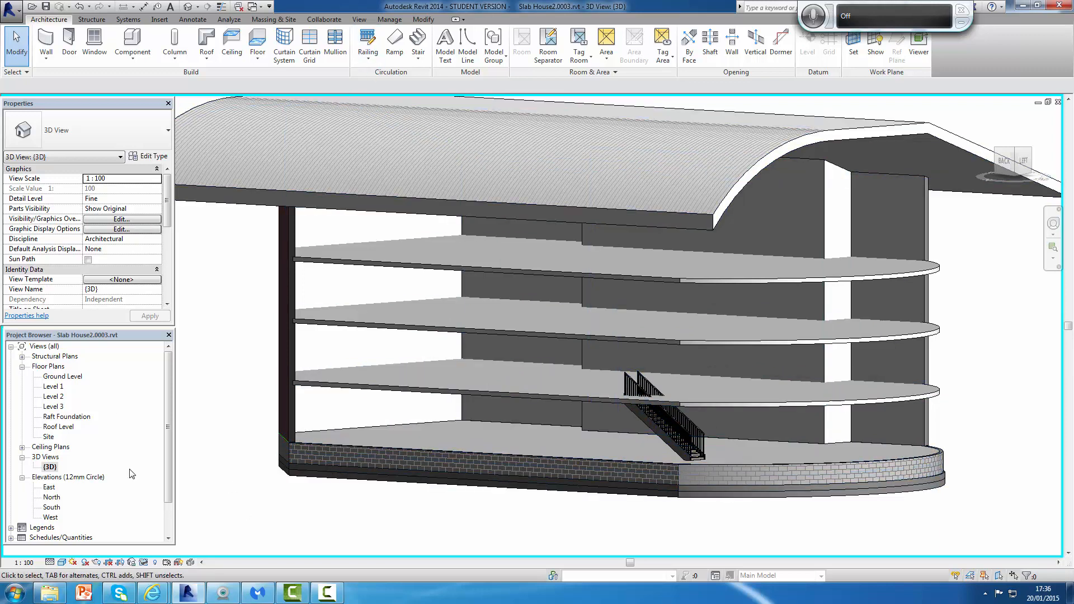
Open the stair's sketch for editing on the Ground Level plan and delete its upper straight boundary line
double_click(67, 378)
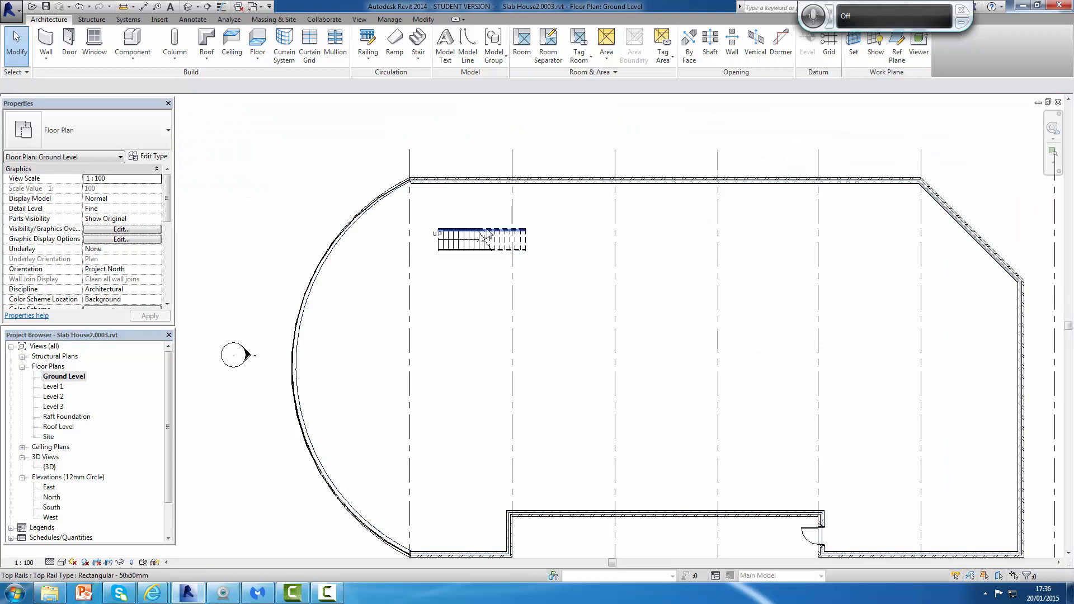
click(481, 242)
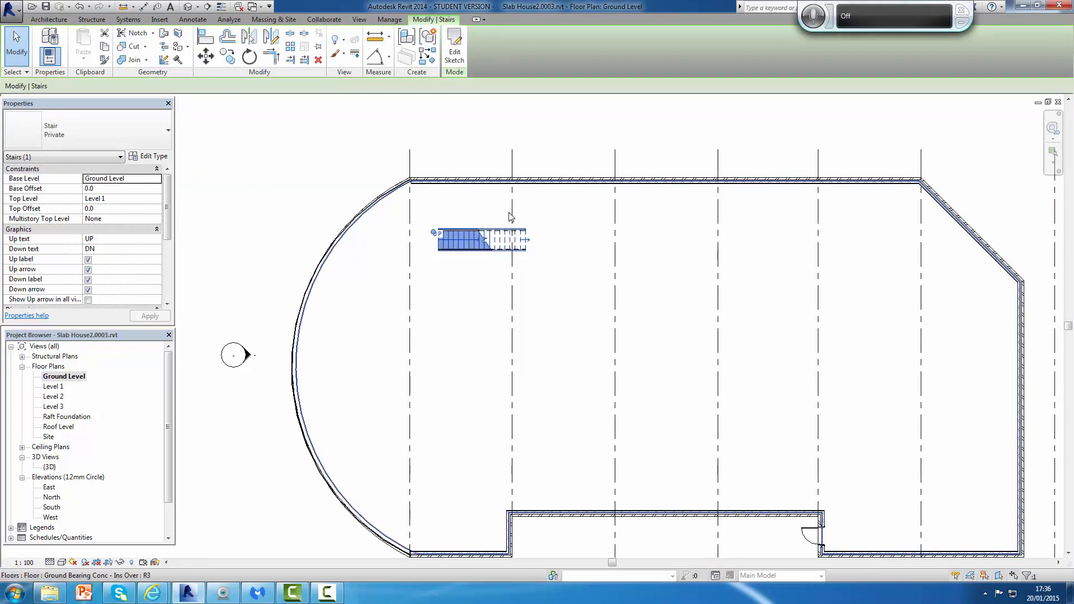
scroll(506, 218, up, 5)
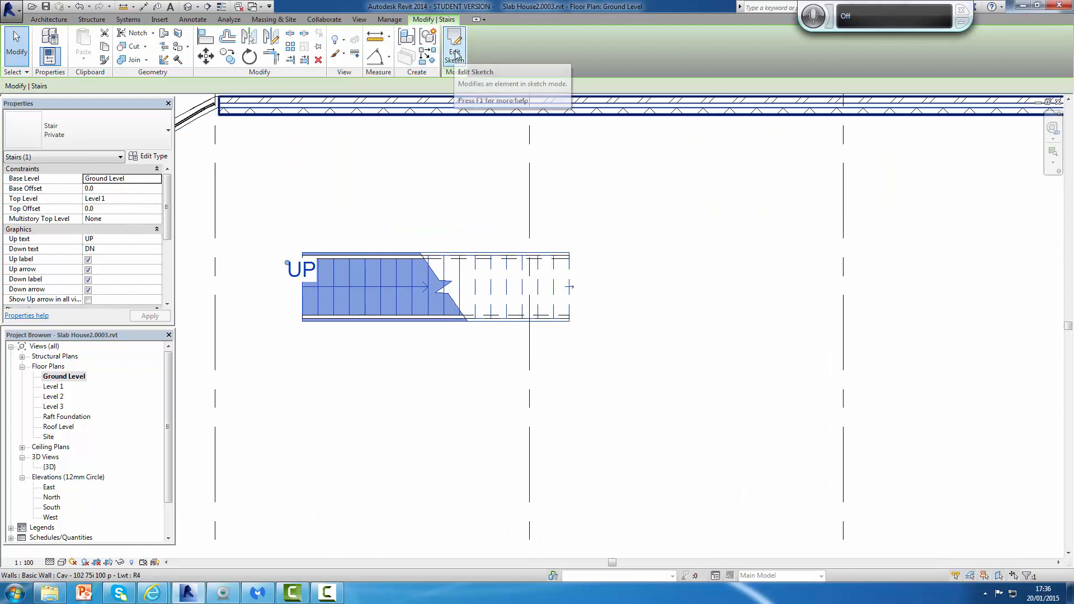
click(454, 54)
scroll(430, 260, up, 1)
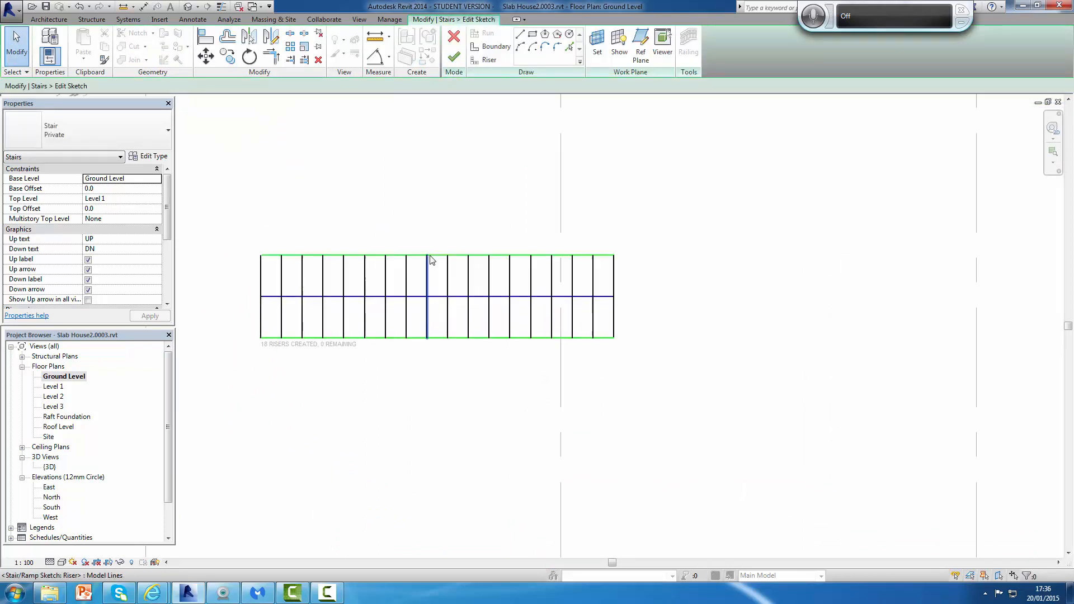
scroll(431, 260, up, 1)
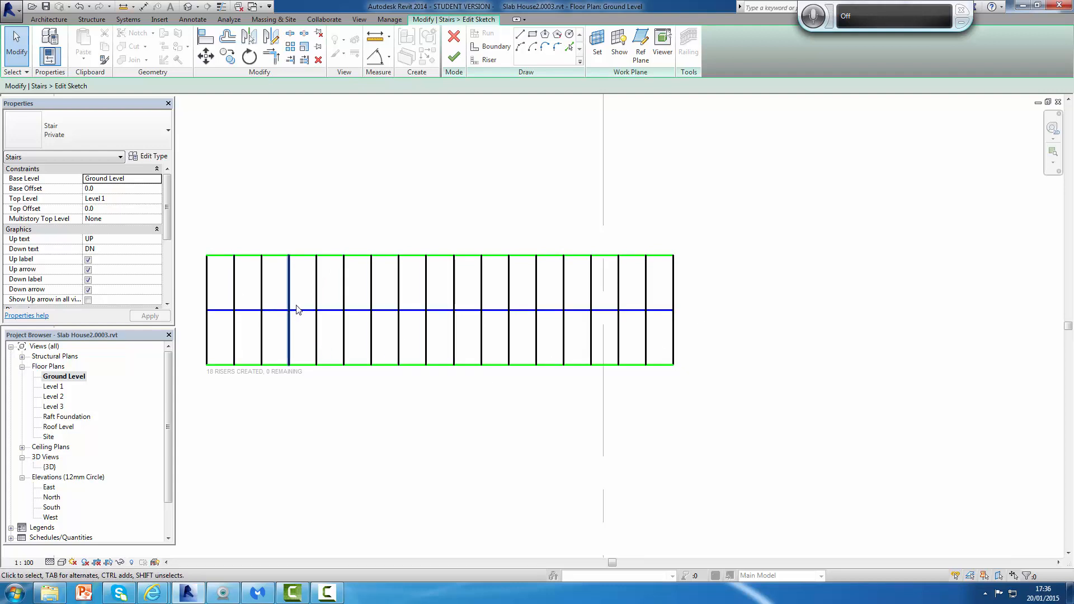
scroll(673, 318, down, 1)
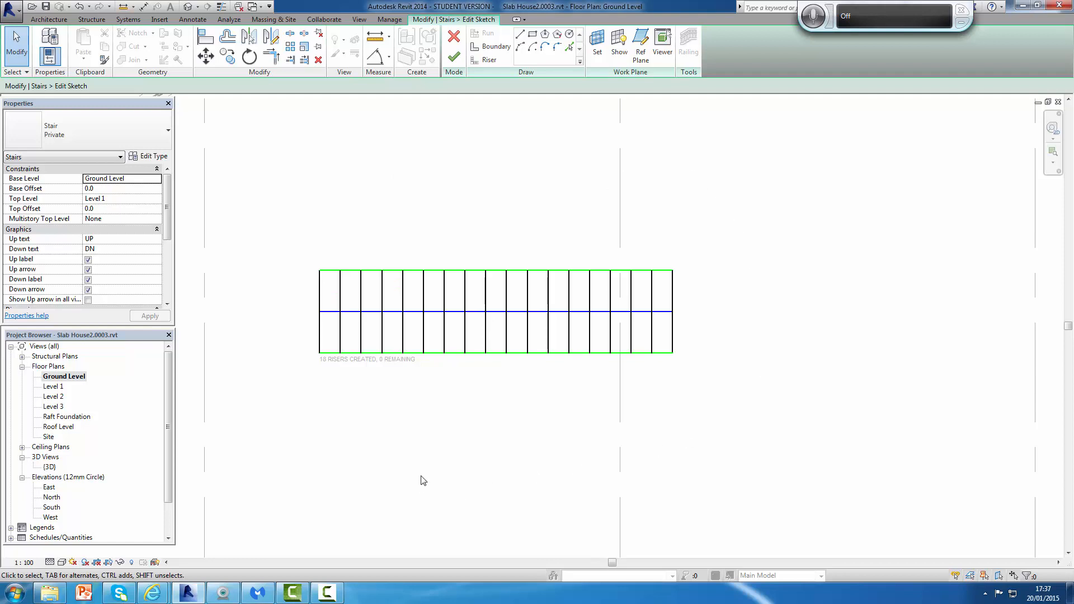
click(519, 272)
key(Delete)
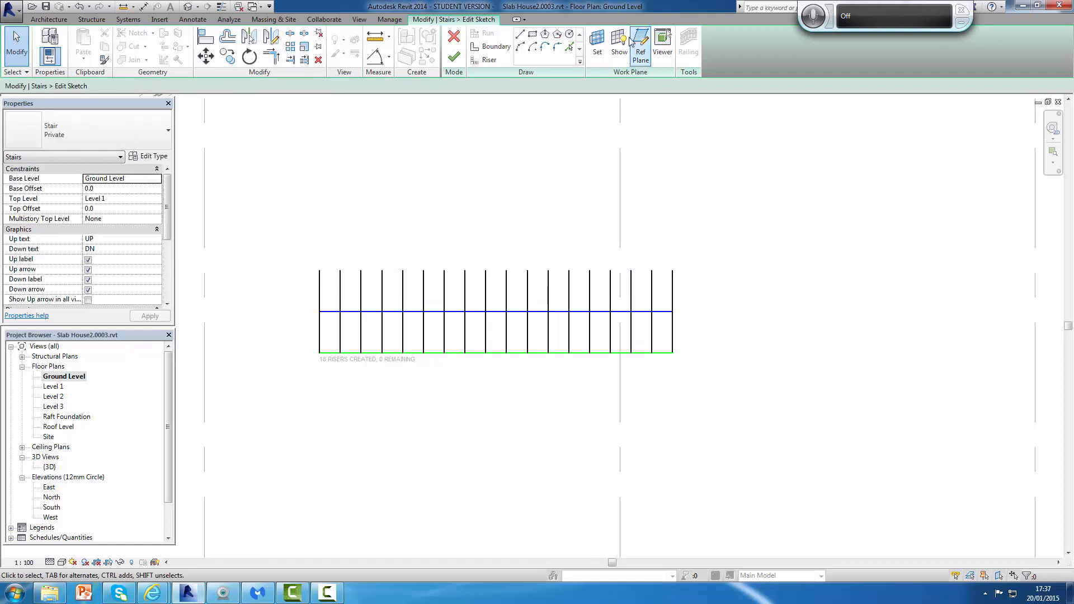
click(498, 49)
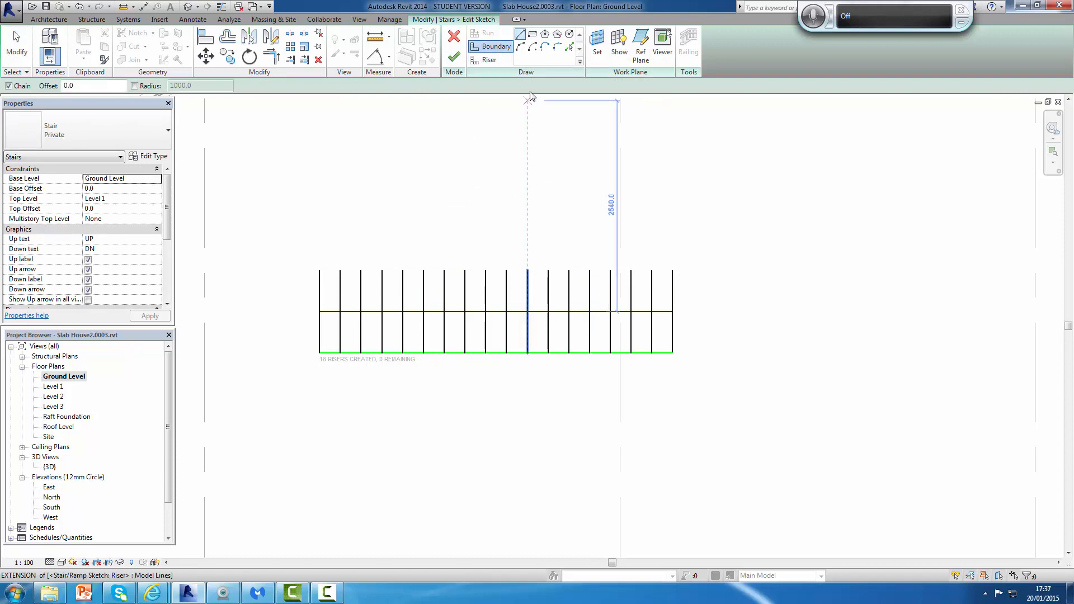
click(534, 49)
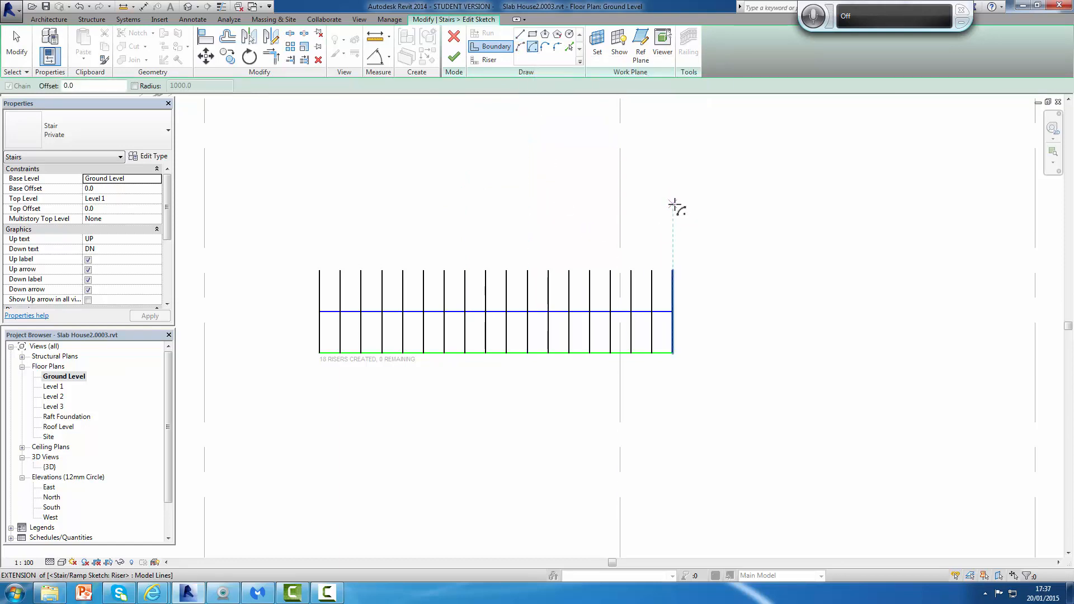
click(673, 216)
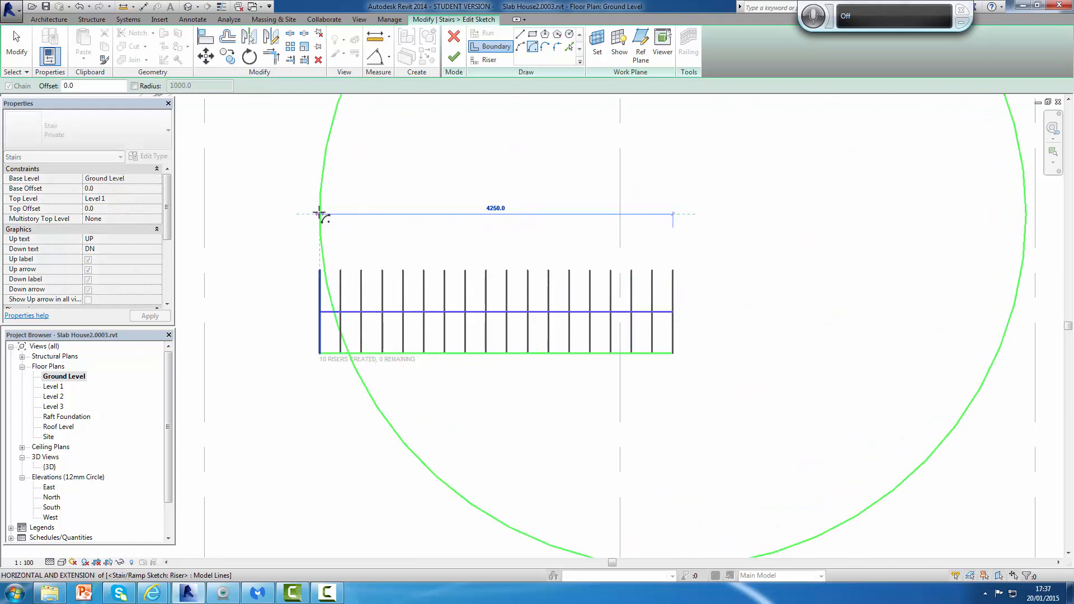
click(320, 215)
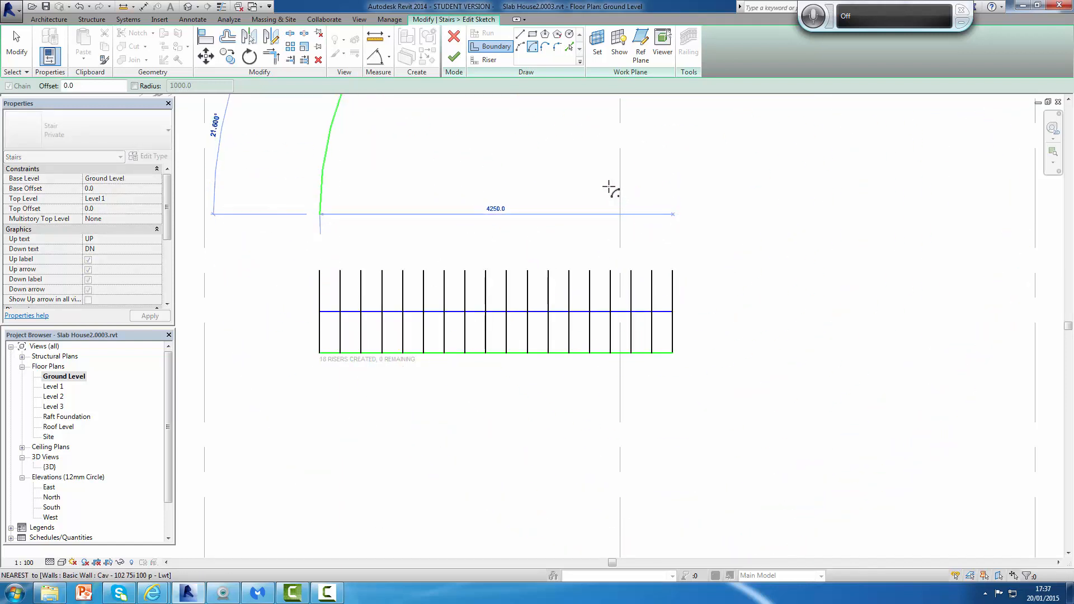
key(Escape)
key(Escape)
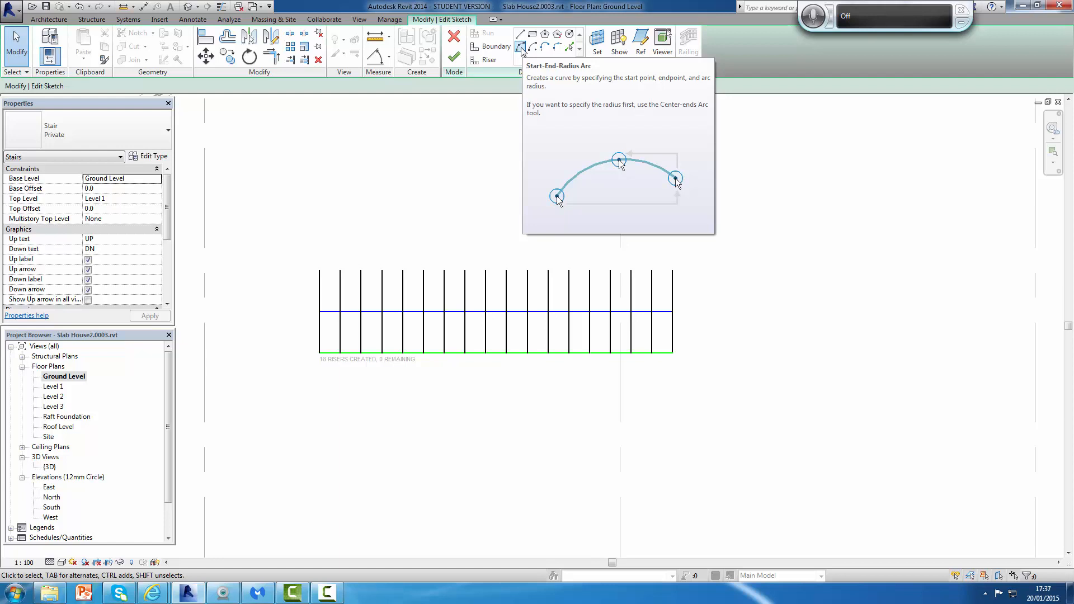
Draw a Start-End-Radius Arc boundary above the risers, spanning the full 4250 mm run and bowing inward towards them
click(520, 47)
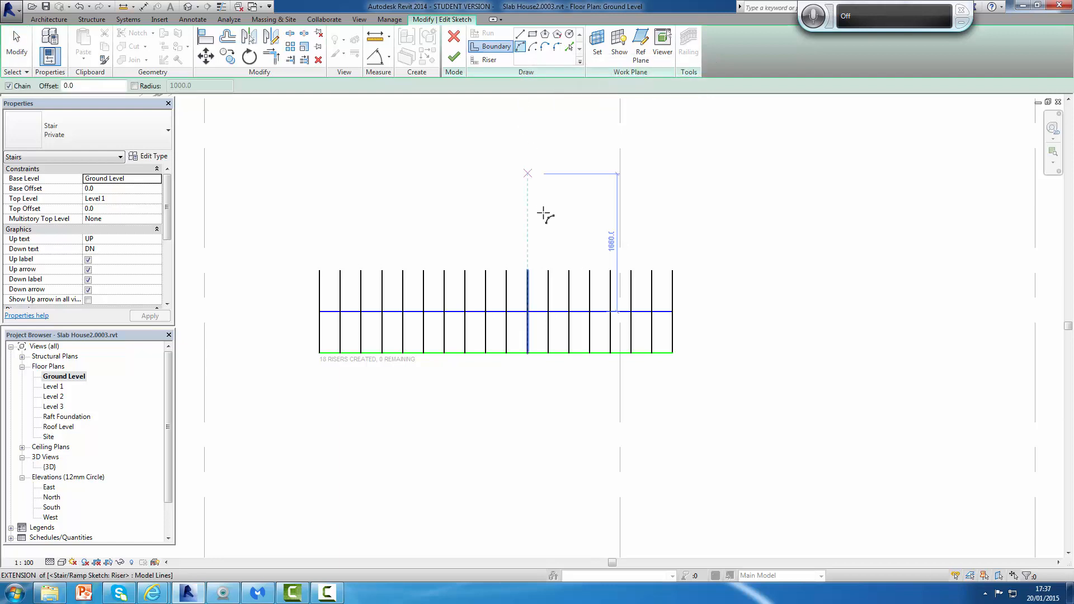
click(673, 218)
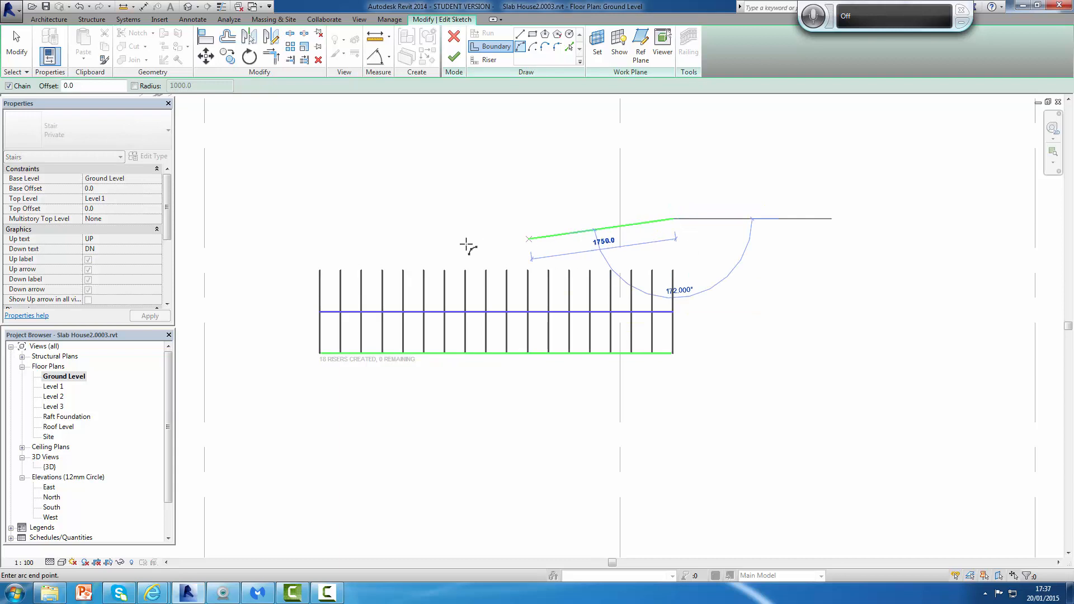
click(320, 219)
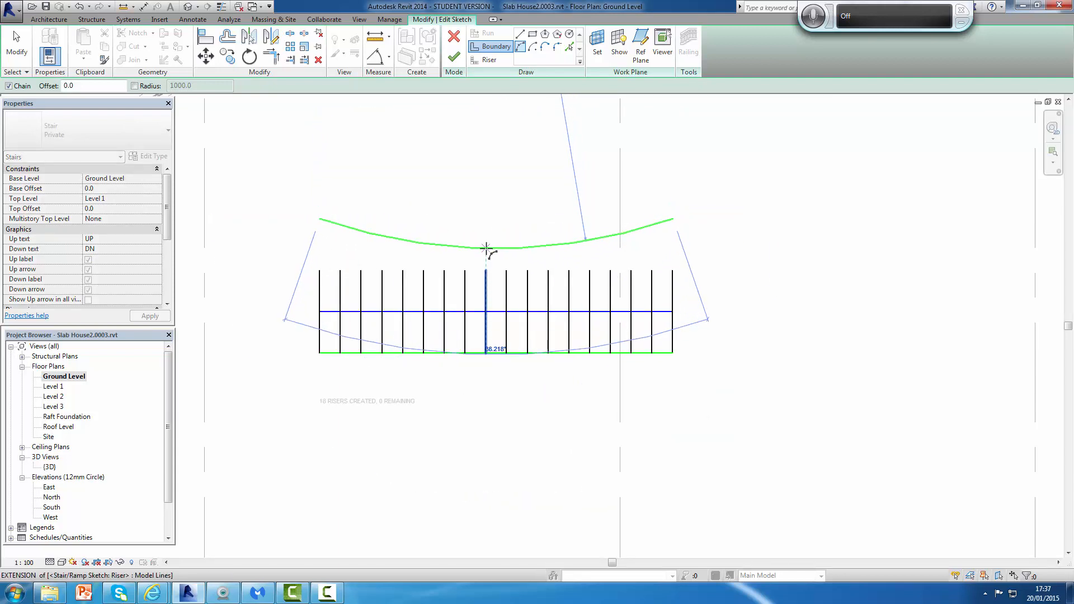
click(486, 248)
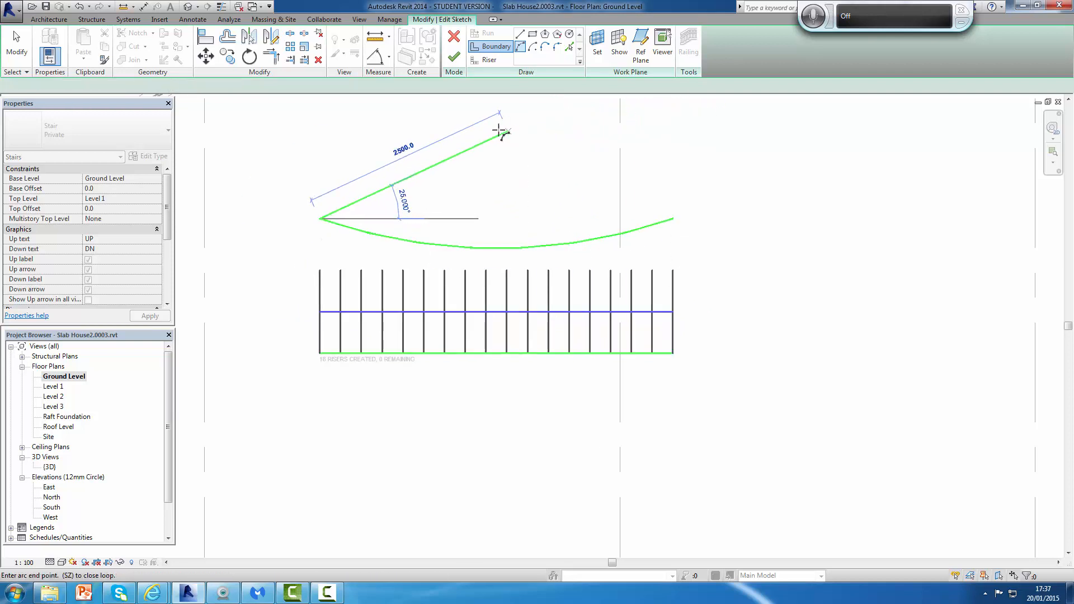
key(Escape)
key(Escape)
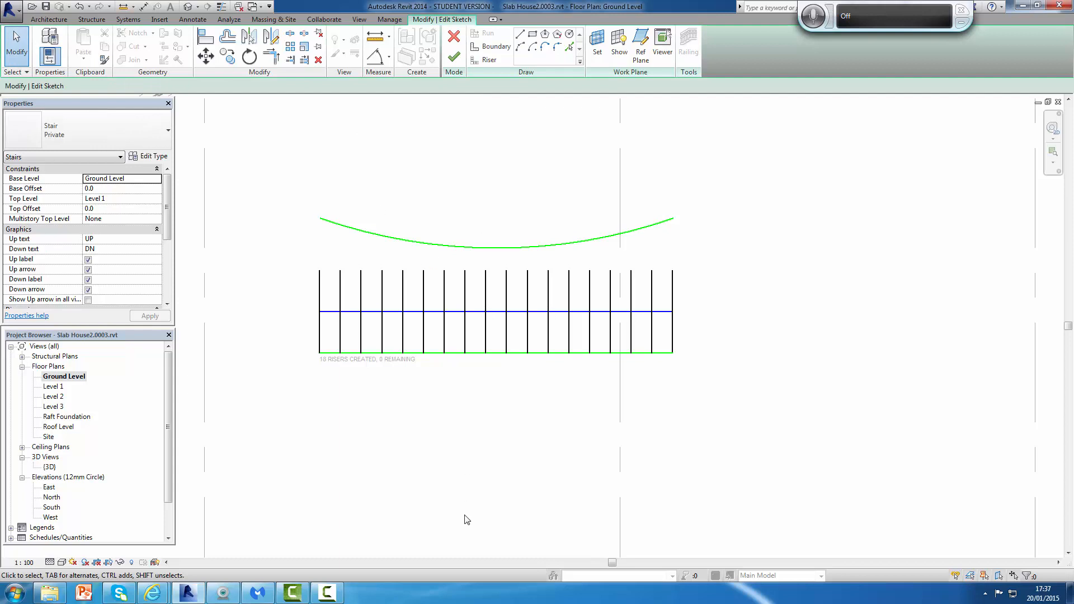
Replace the lower straight boundary with a Start-End-Radius Arc below the risers, spanning 4250 mm and bowing inward by about 34.7° of arc
click(494, 354)
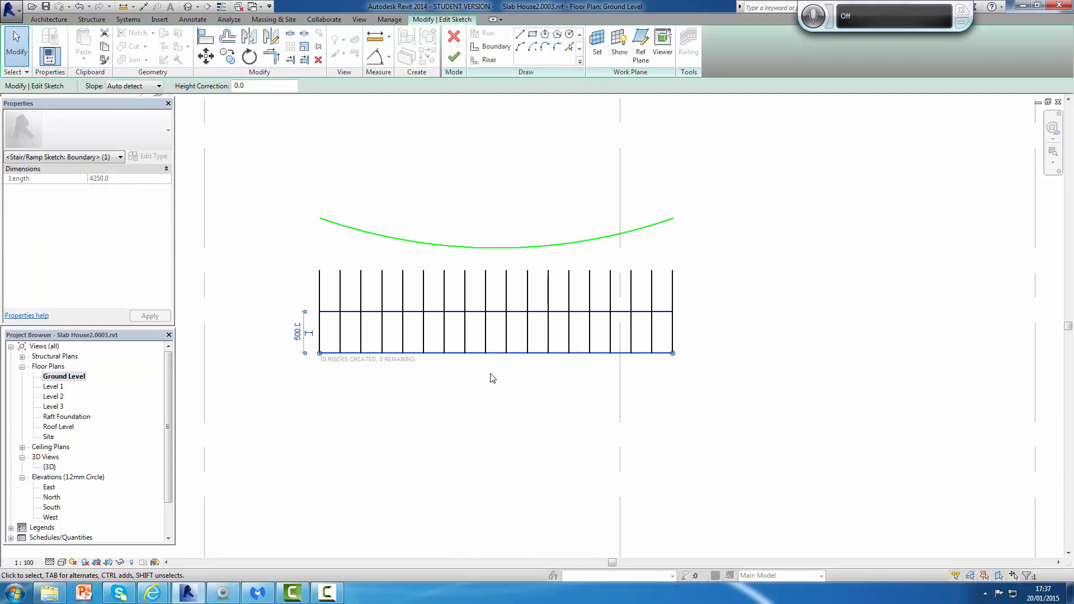
key(Delete)
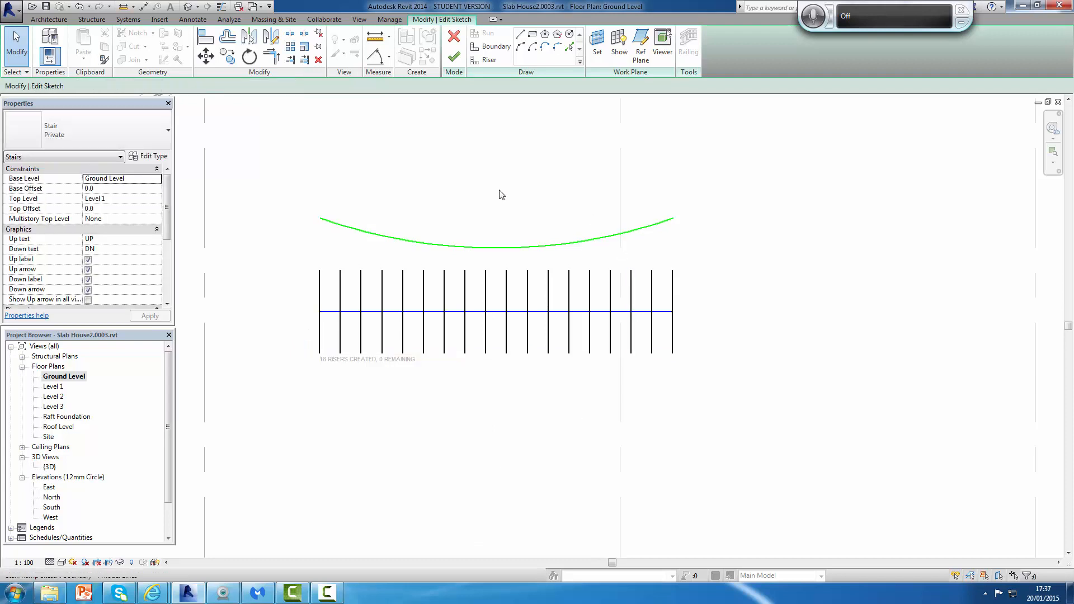
click(520, 48)
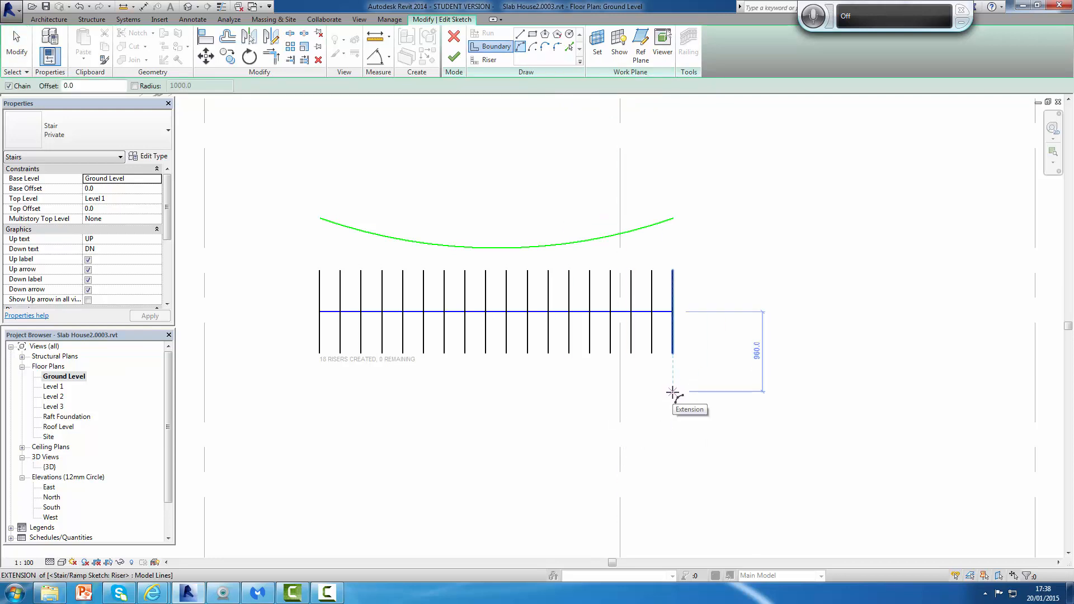
click(673, 392)
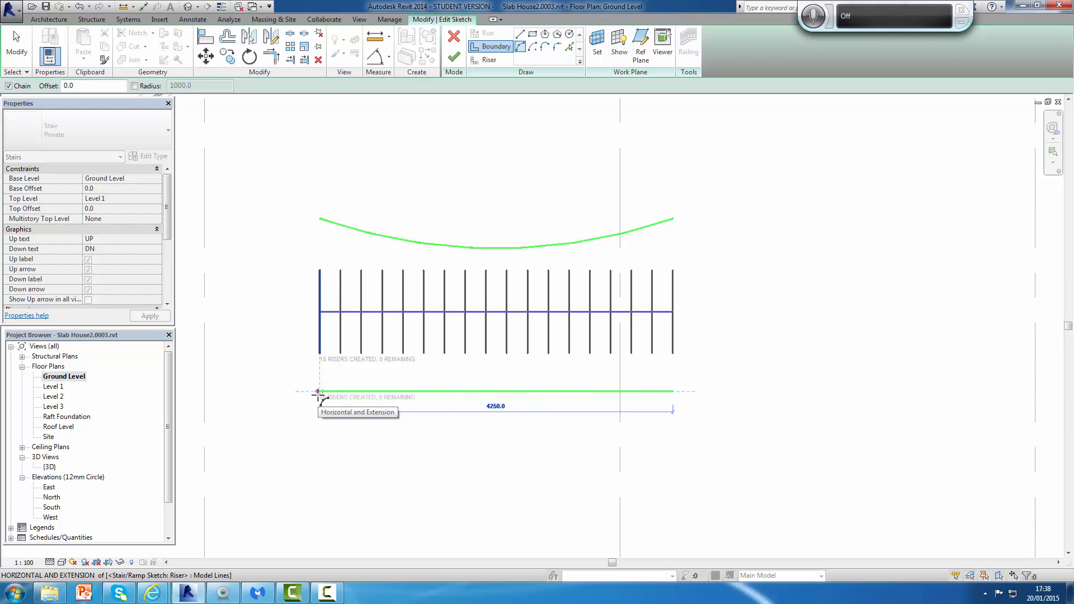
click(319, 392)
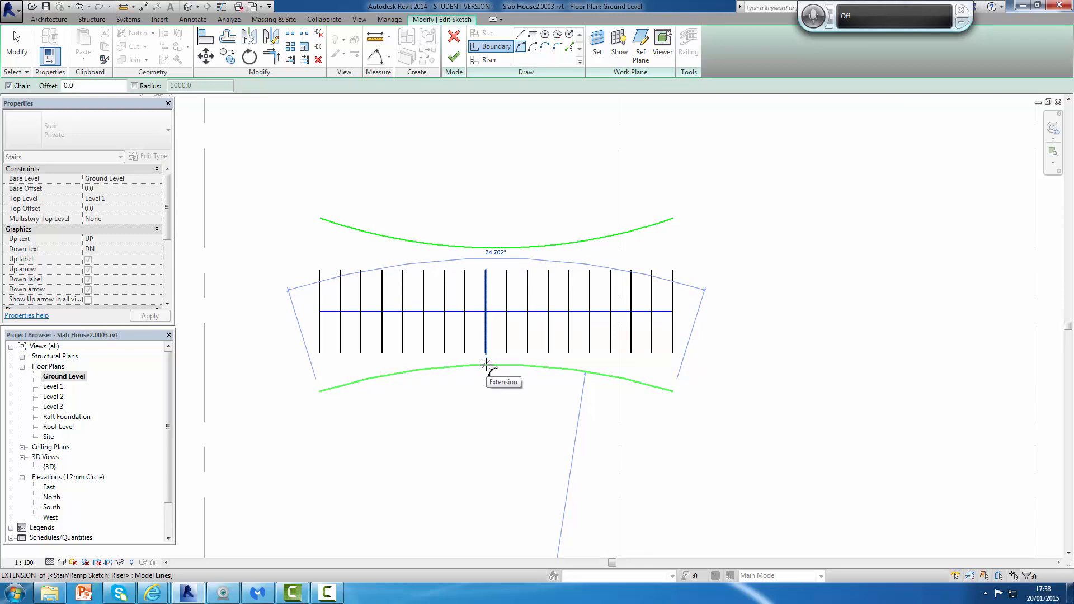
click(486, 365)
key(Escape)
key(Escape)
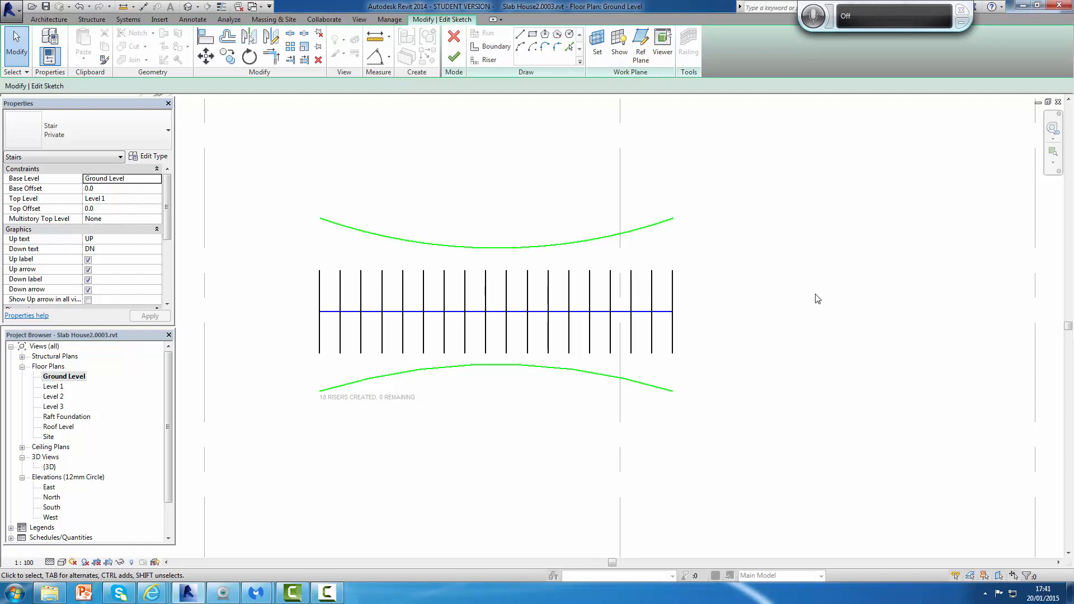
Delete the first riser line at the start of the stair run, nearest the curved glazing
scroll(749, 297, down, 1)
scroll(789, 266, down, 2)
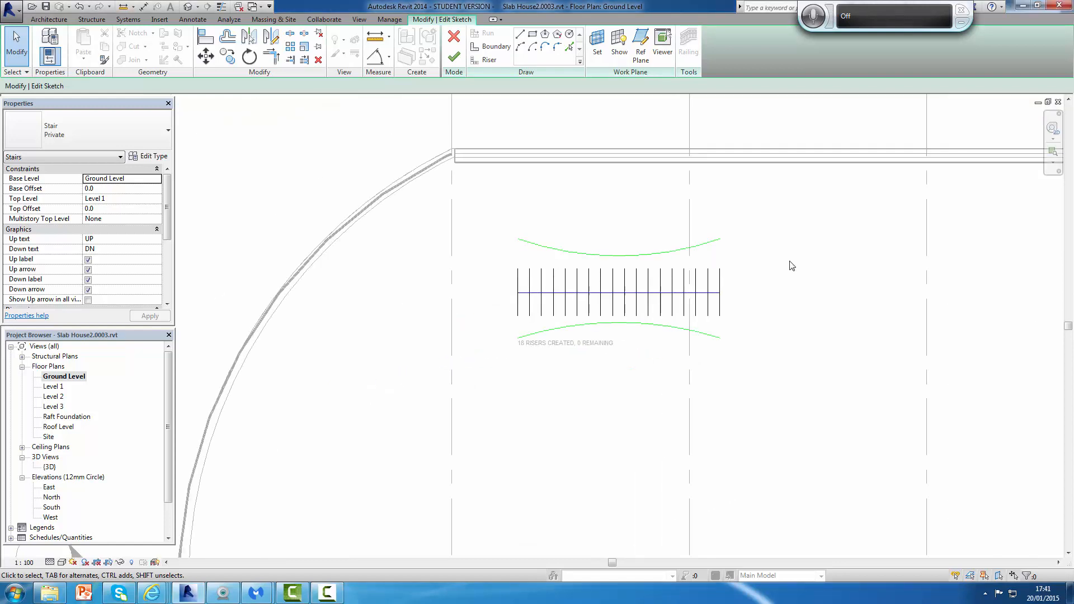
scroll(785, 261, up, 1)
scroll(784, 261, up, 1)
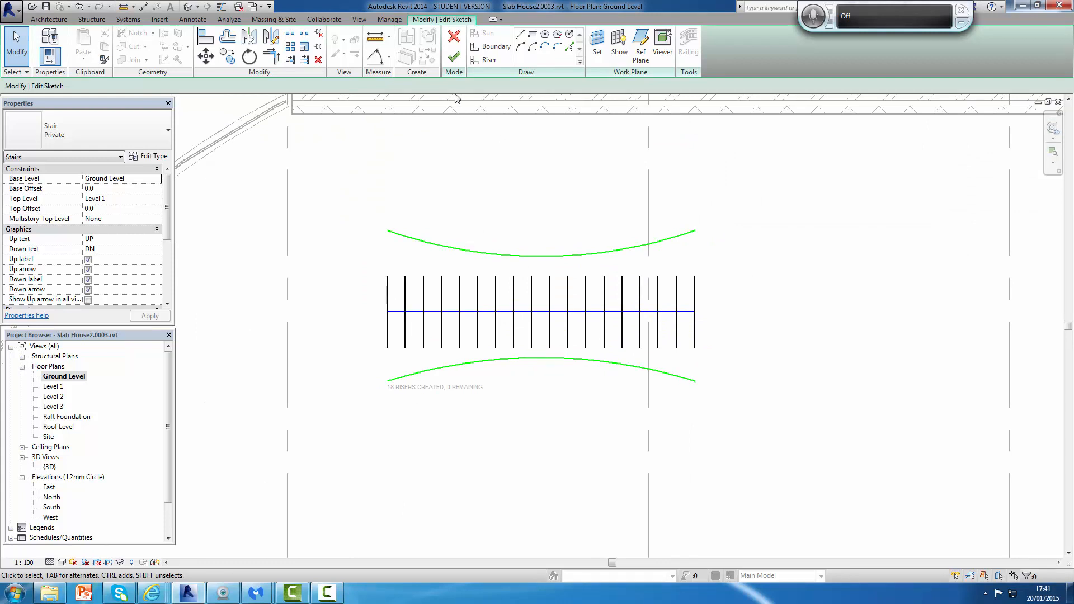
click(387, 304)
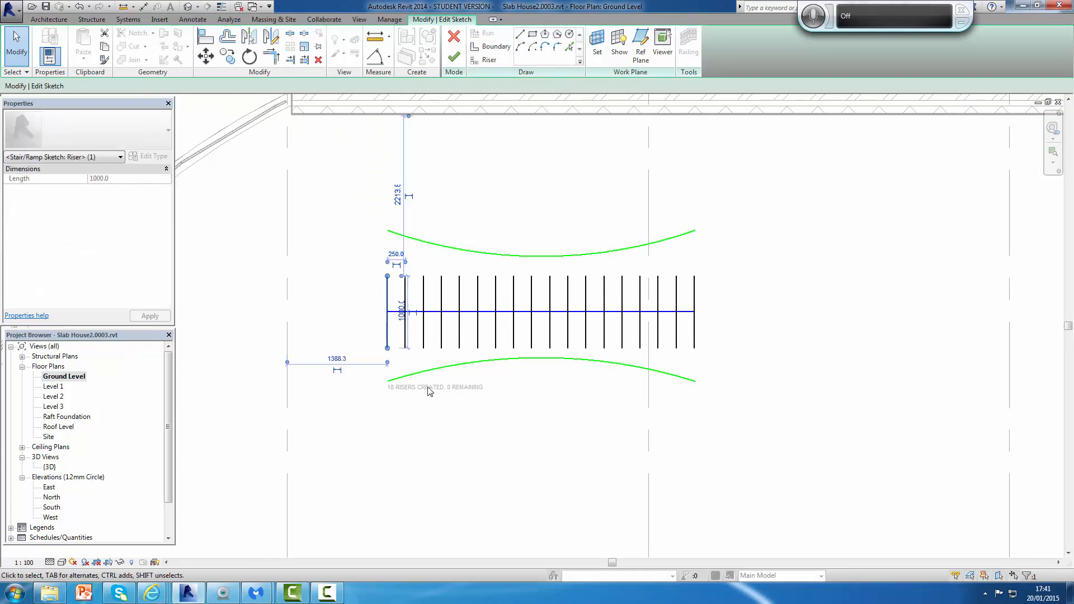
key(Delete)
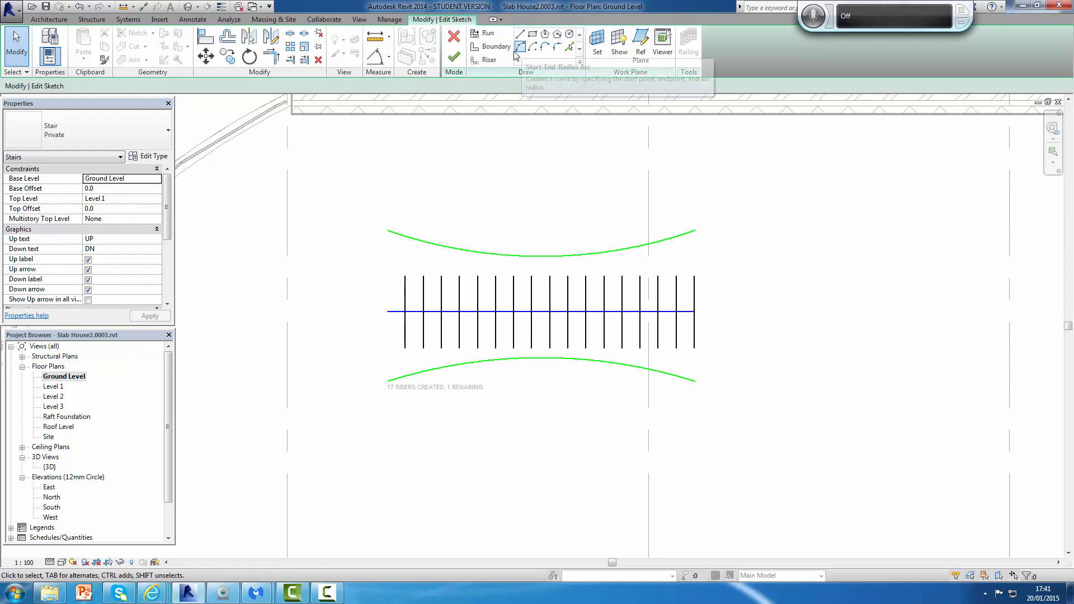
Draw a Start-End-Radius Arc riser joining the boundaries' ends nearest the curved glazing, bulging outward with a radius of about 1340 mm
click(486, 62)
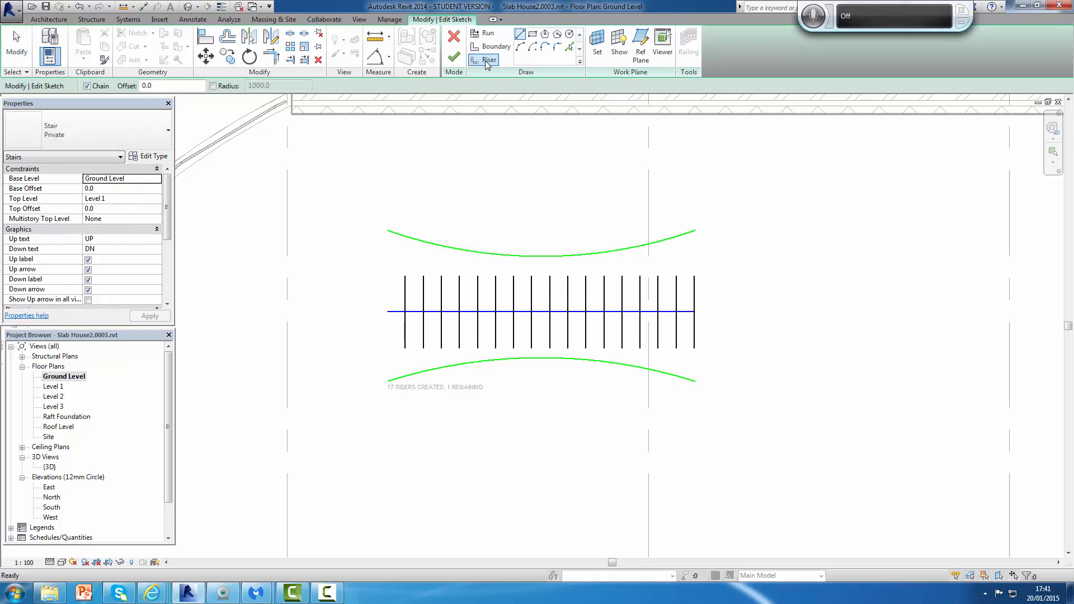
click(520, 47)
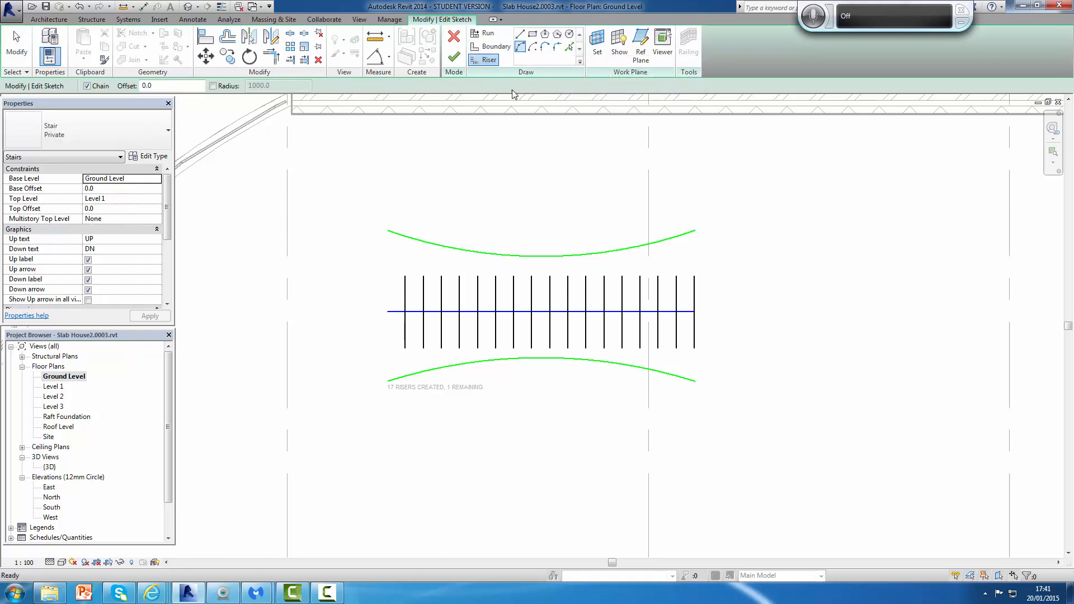
click(388, 231)
click(385, 379)
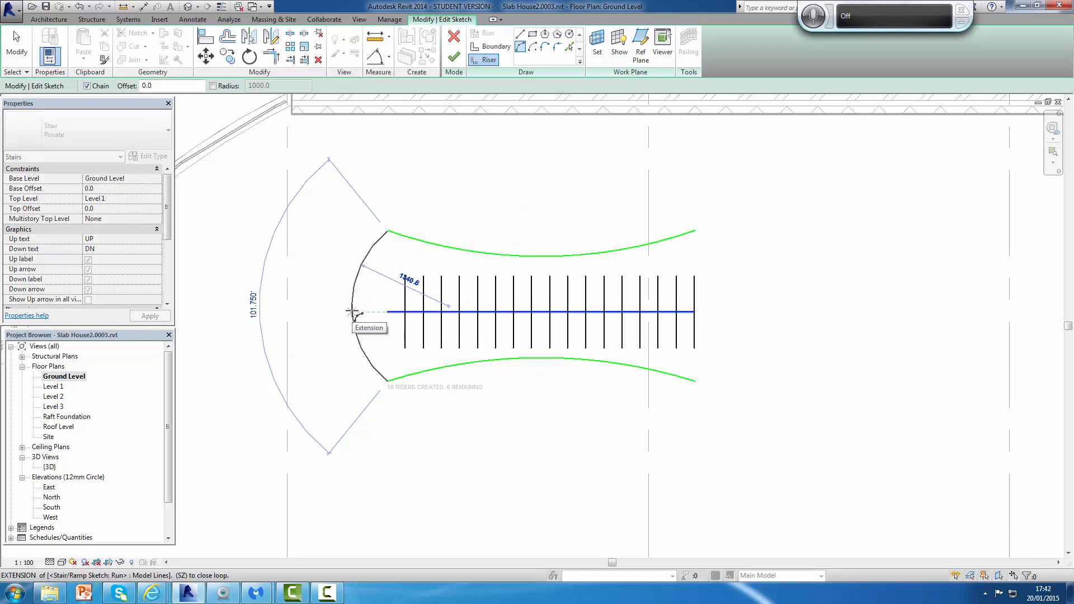
click(351, 312)
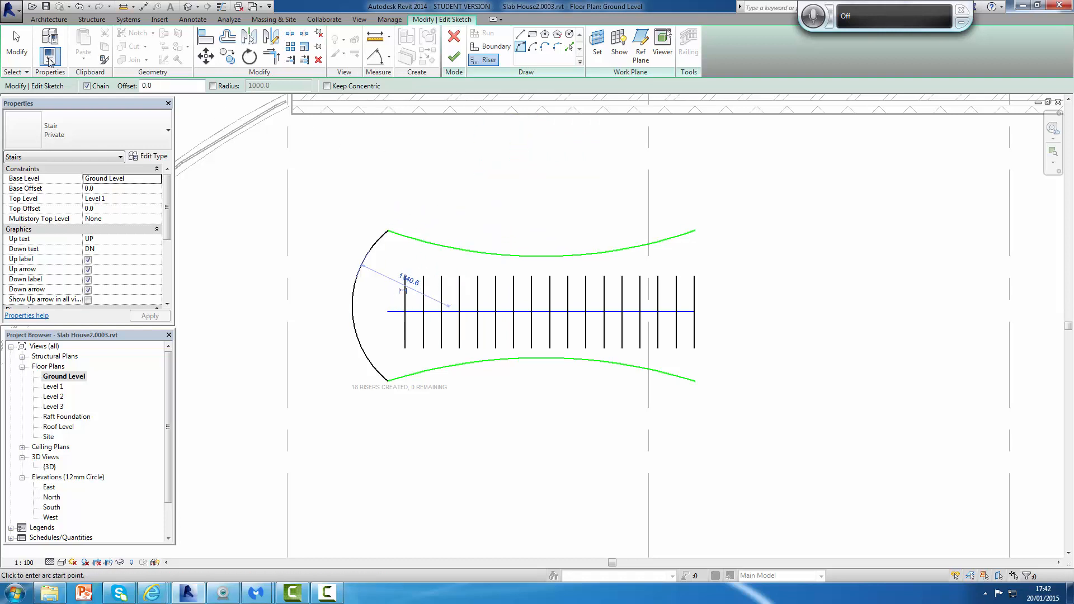
click(17, 45)
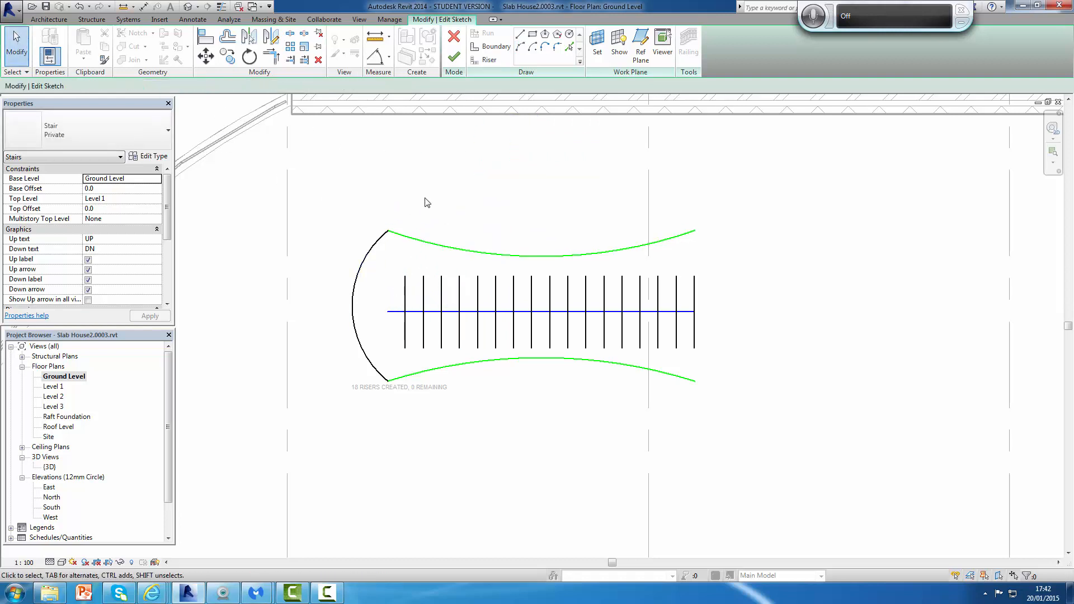
Replace the straight riser beside the curved one with an outward-bulging Start-End-Radius Arc riser of about 1570 mm radius, and finish the stair sketch
click(405, 301)
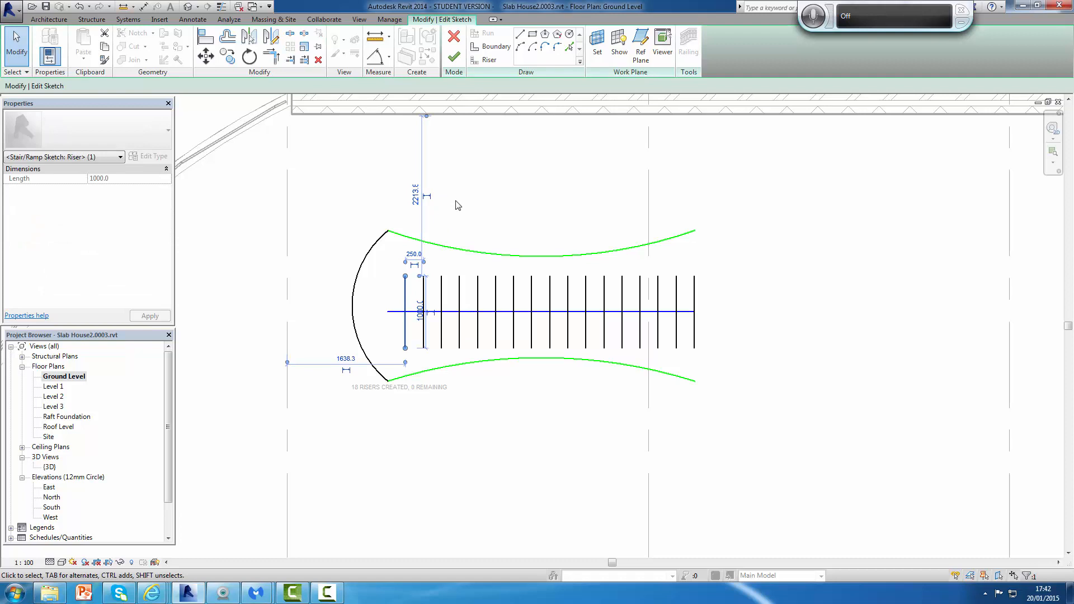
key(Delete)
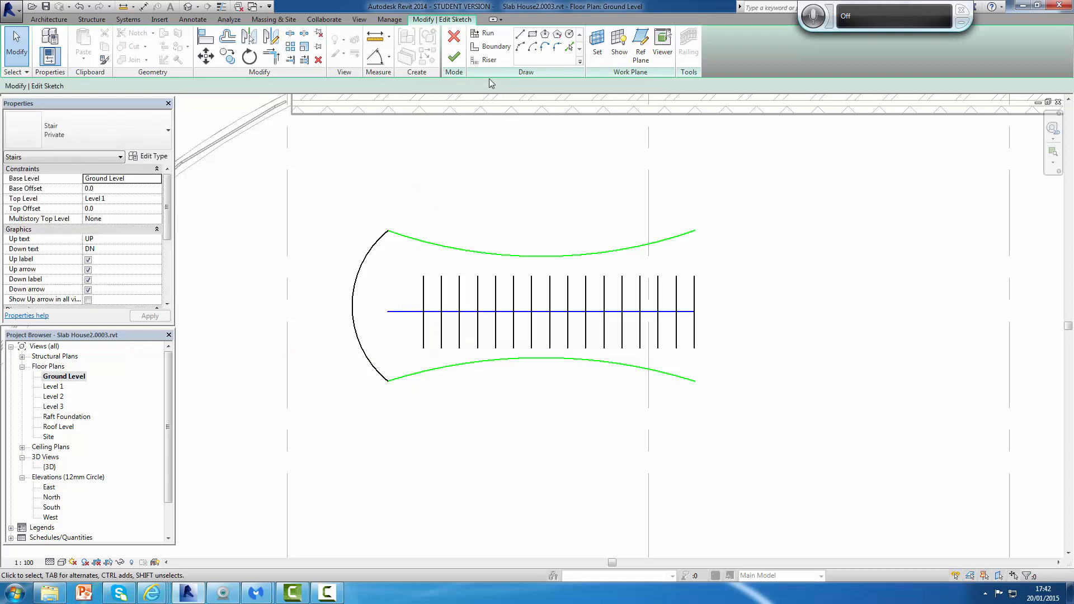
click(489, 60)
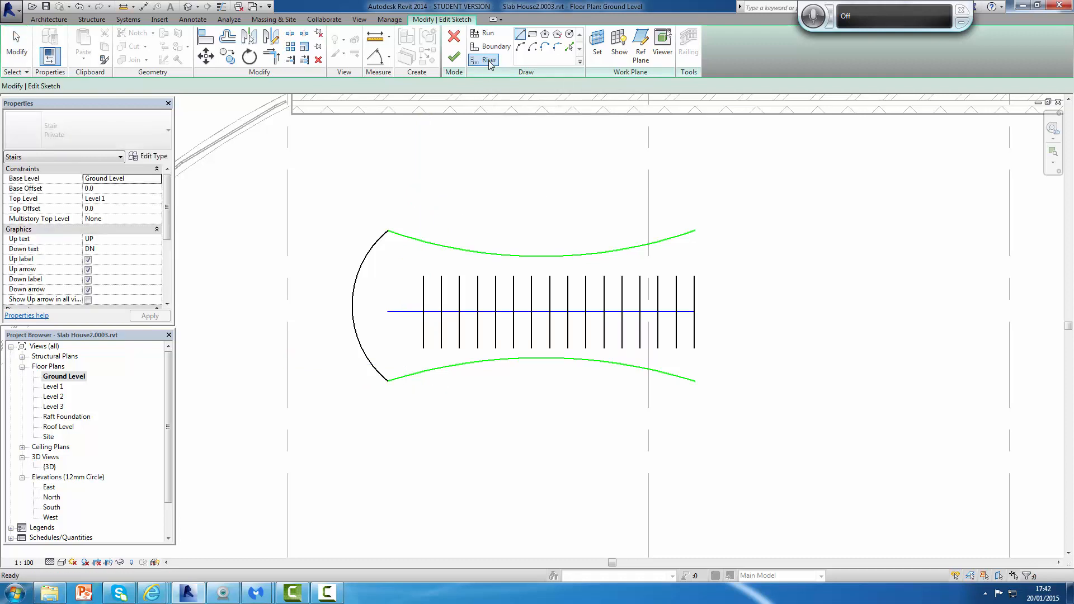
click(520, 48)
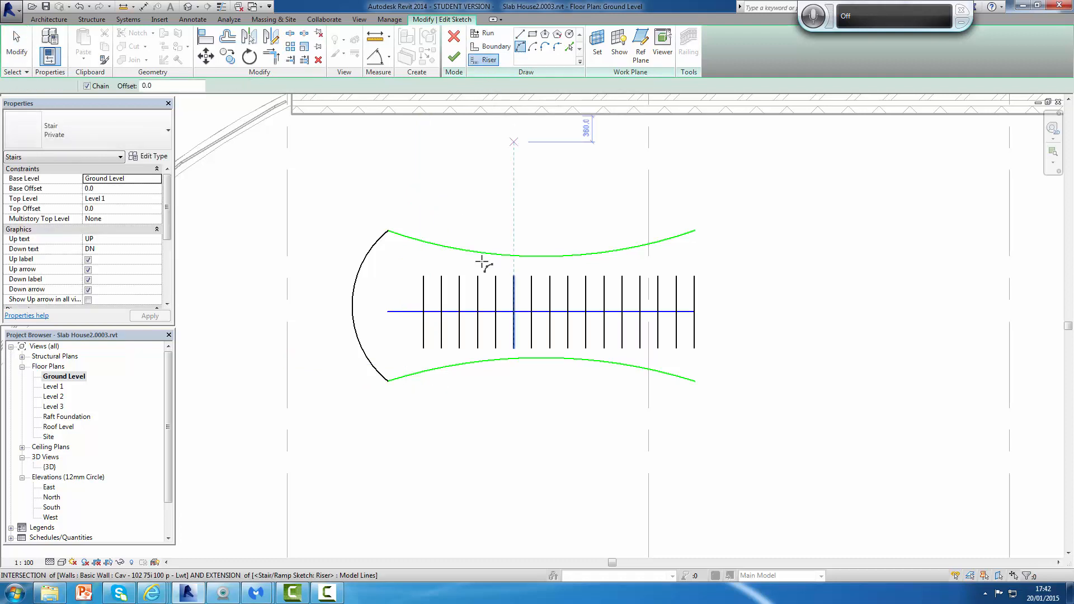
click(409, 238)
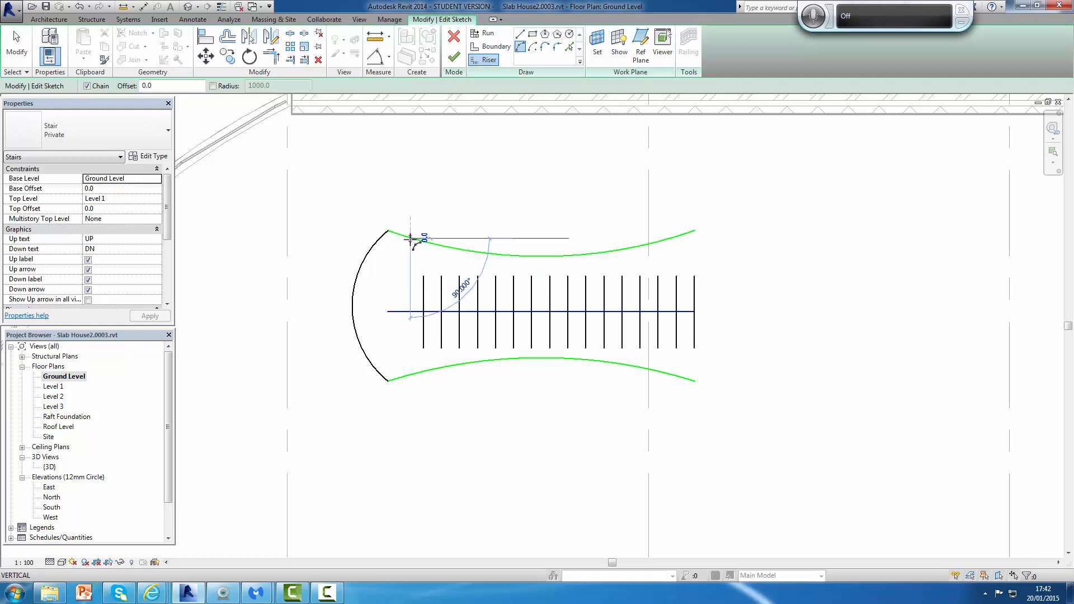
click(410, 375)
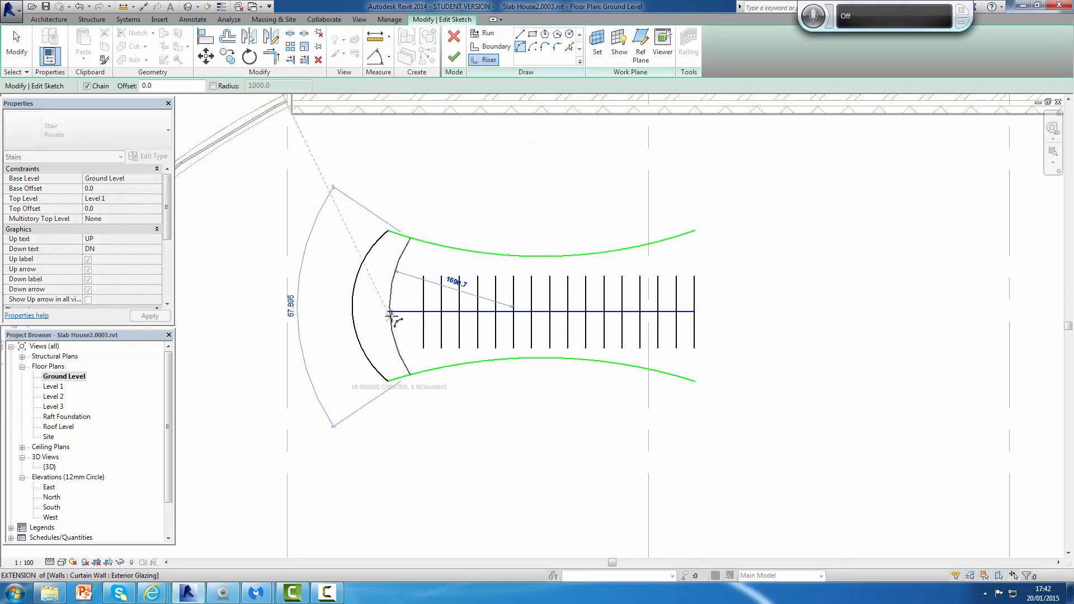
click(388, 313)
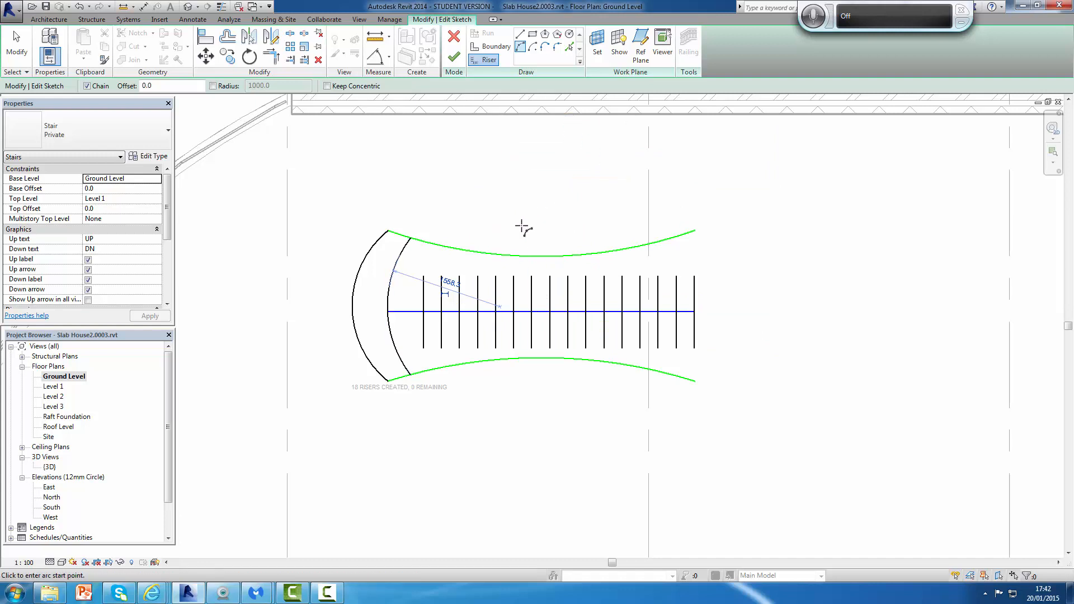
click(455, 61)
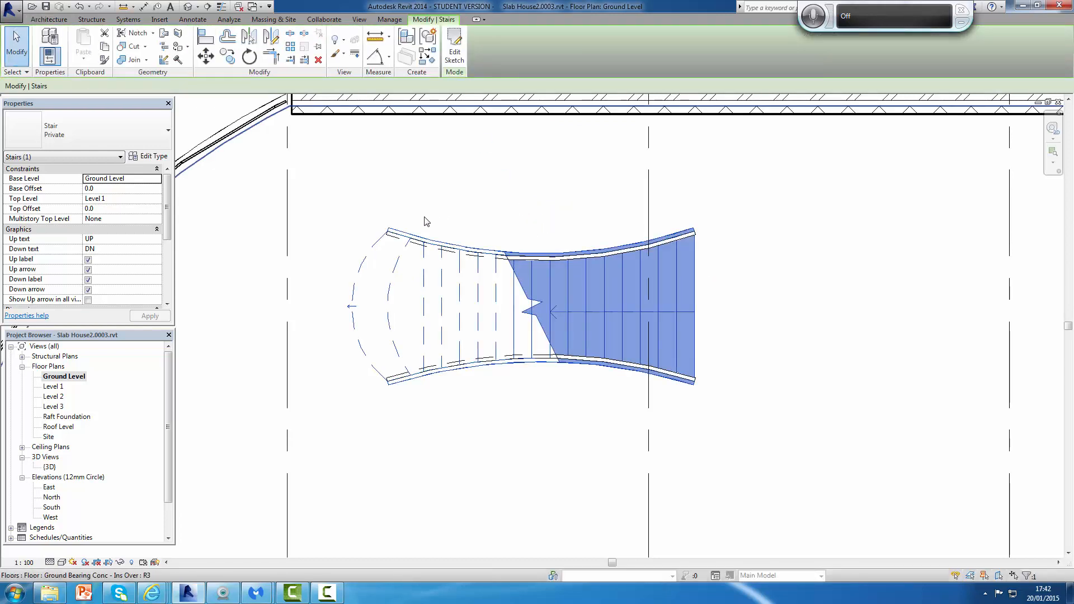
Check the reshaped stair in the 3D view and return to the Ground Level plan, leaving the floor boundary edit
scroll(484, 221, down, 1)
middle_drag(506, 204, 542, 254)
scroll(604, 248, down, 1)
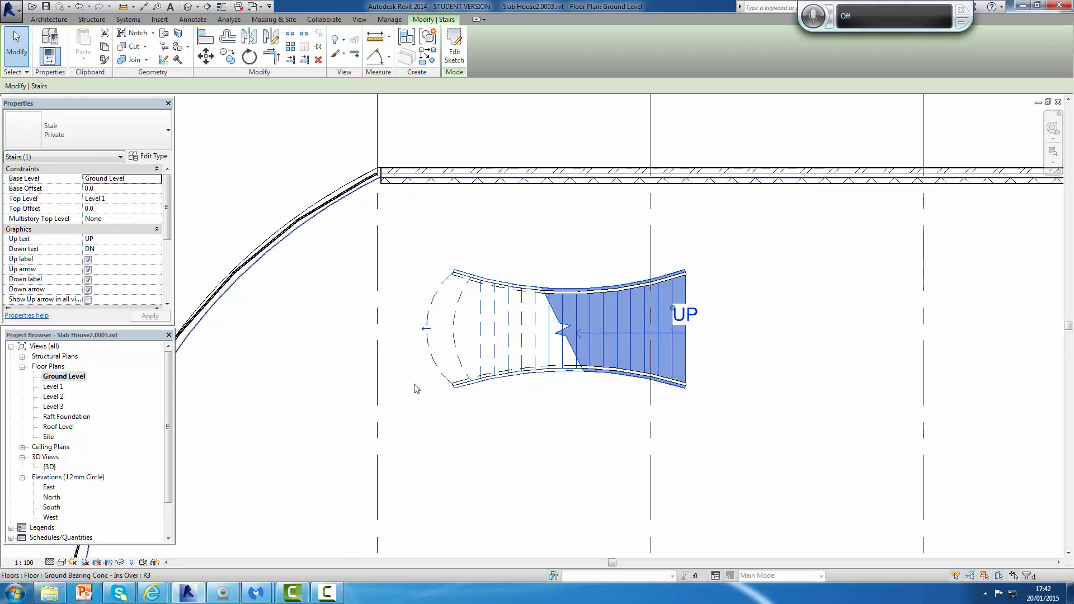
double_click(737, 253)
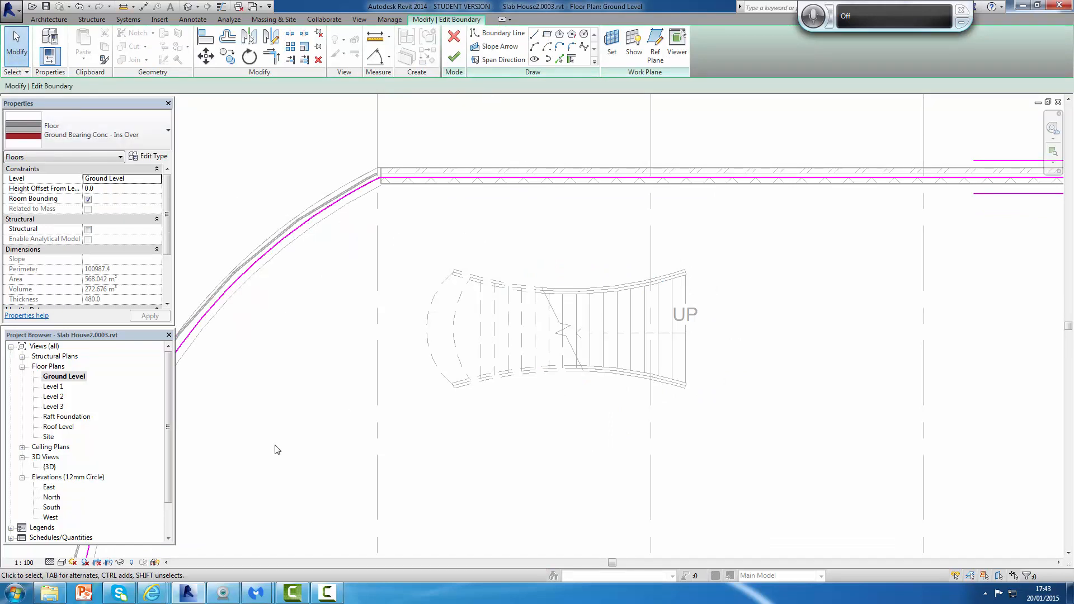
double_click(54, 466)
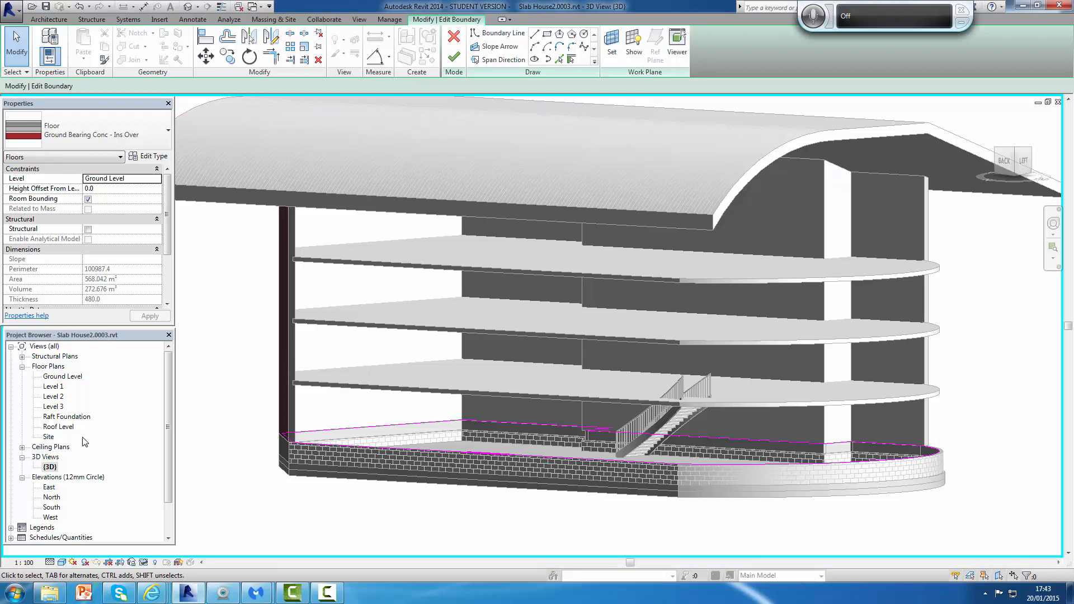
double_click(62, 376)
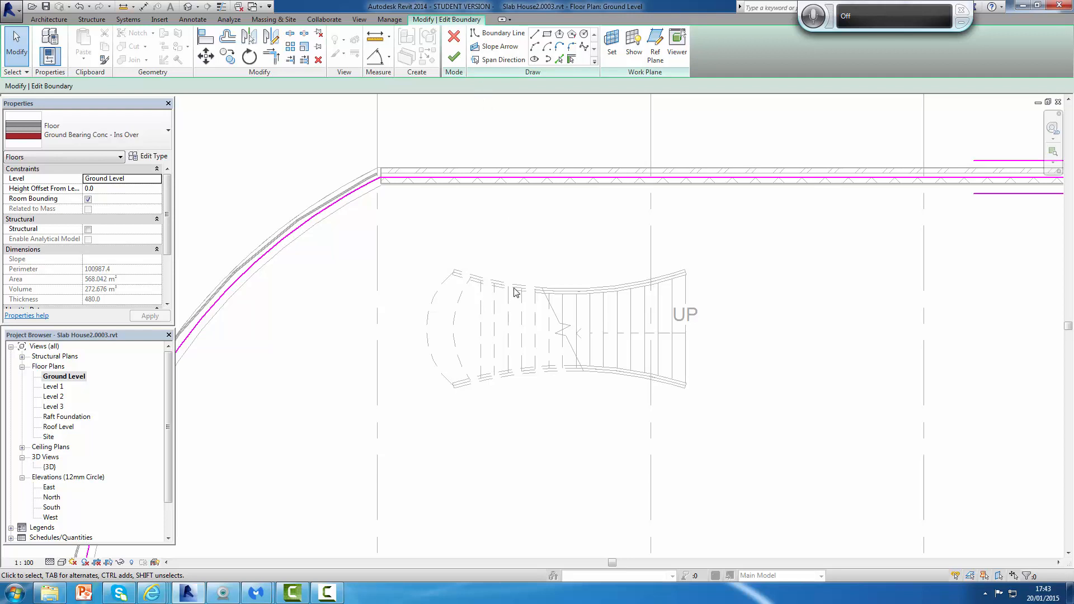
click(453, 55)
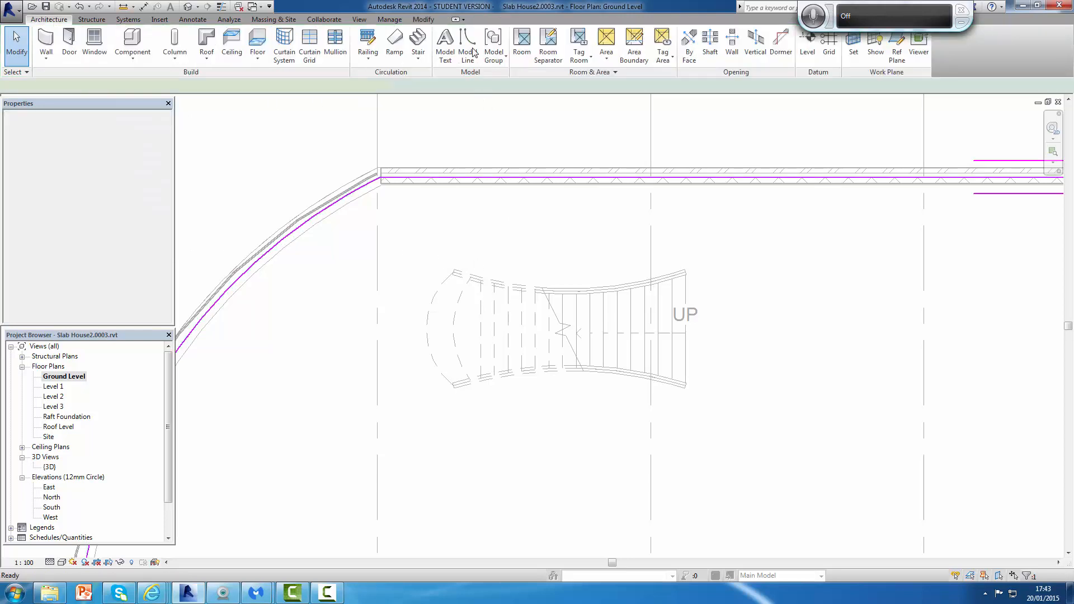
key(Escape)
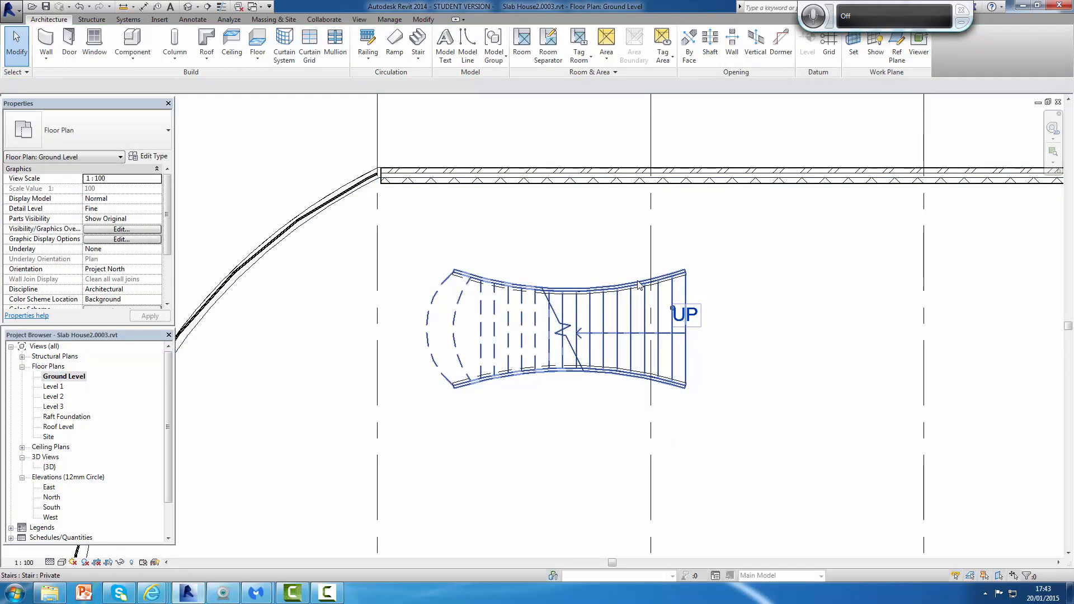
click(639, 284)
click(454, 53)
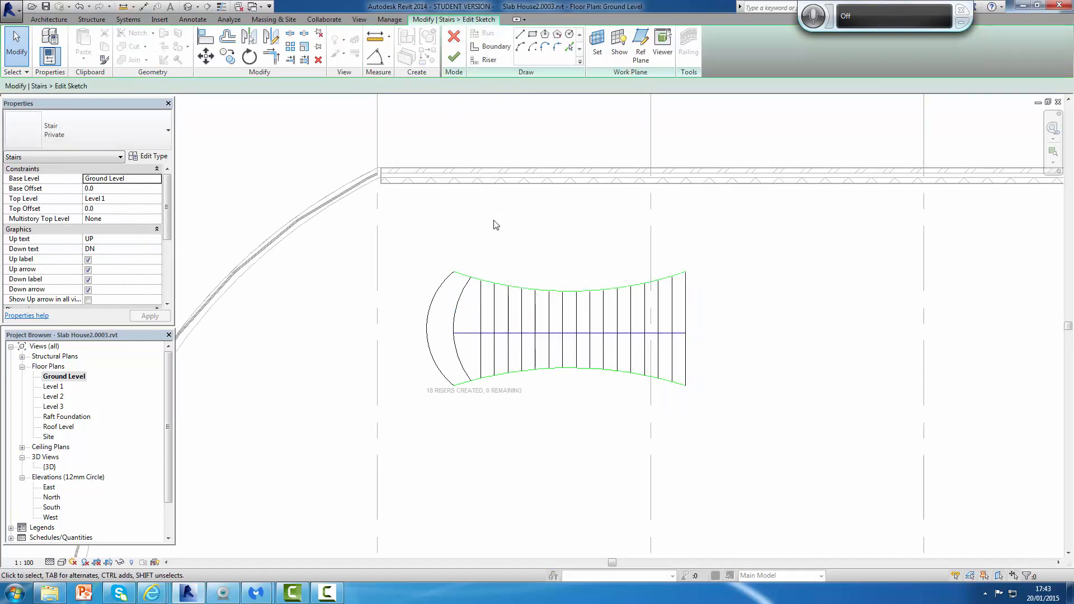
click(501, 284)
click(541, 239)
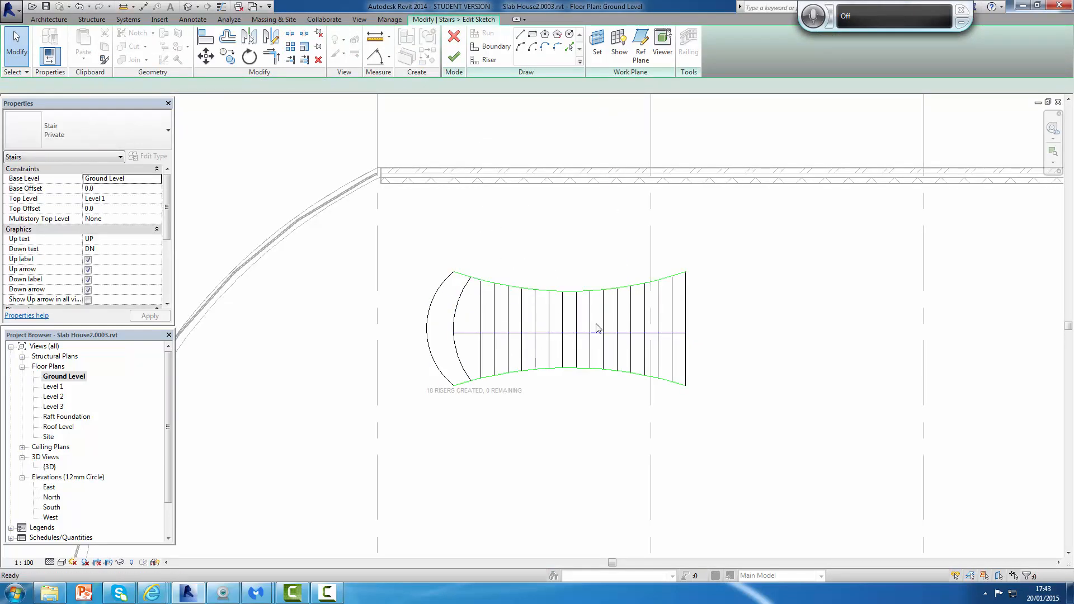
click(644, 331)
click(715, 271)
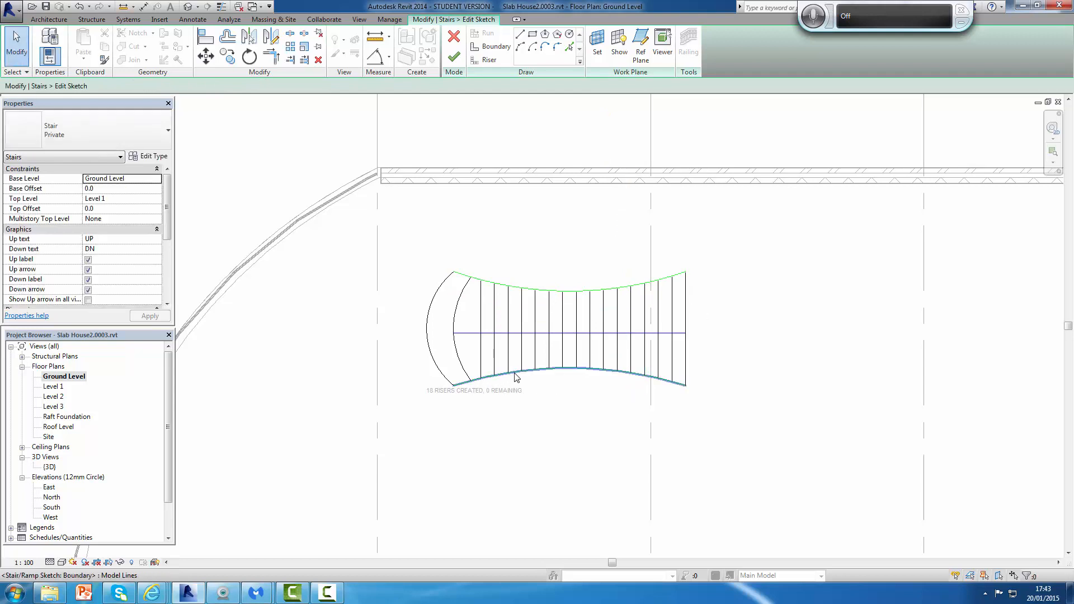
click(494, 330)
click(560, 167)
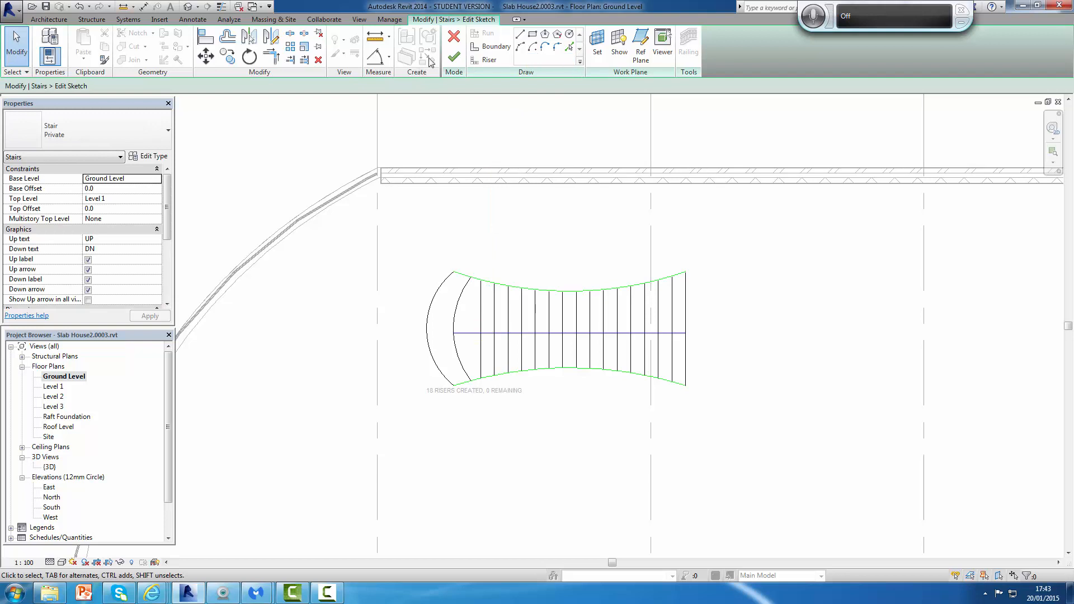
click(491, 49)
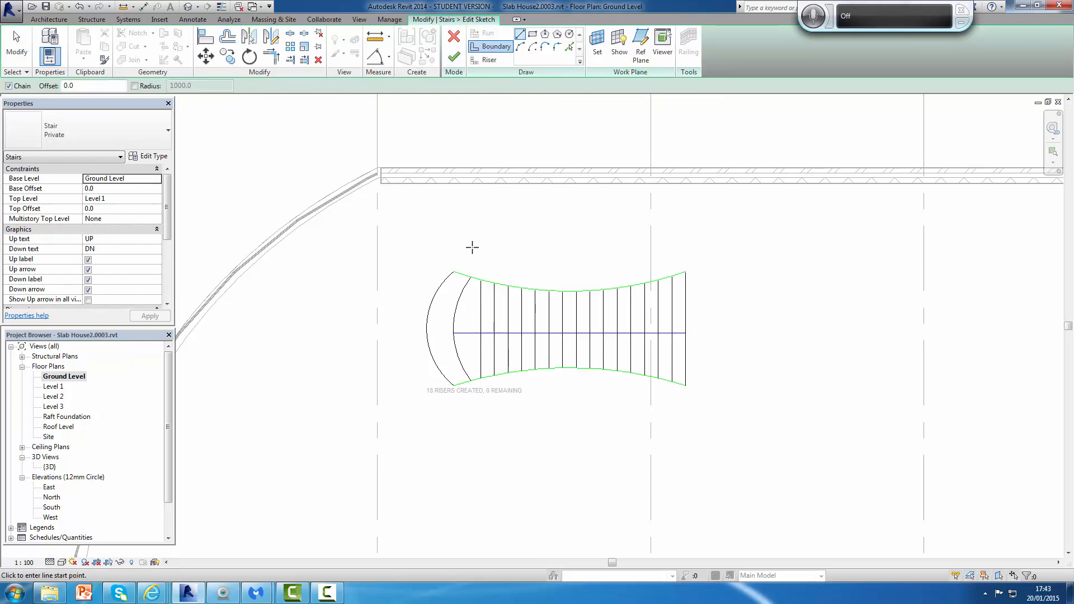
key(Escape)
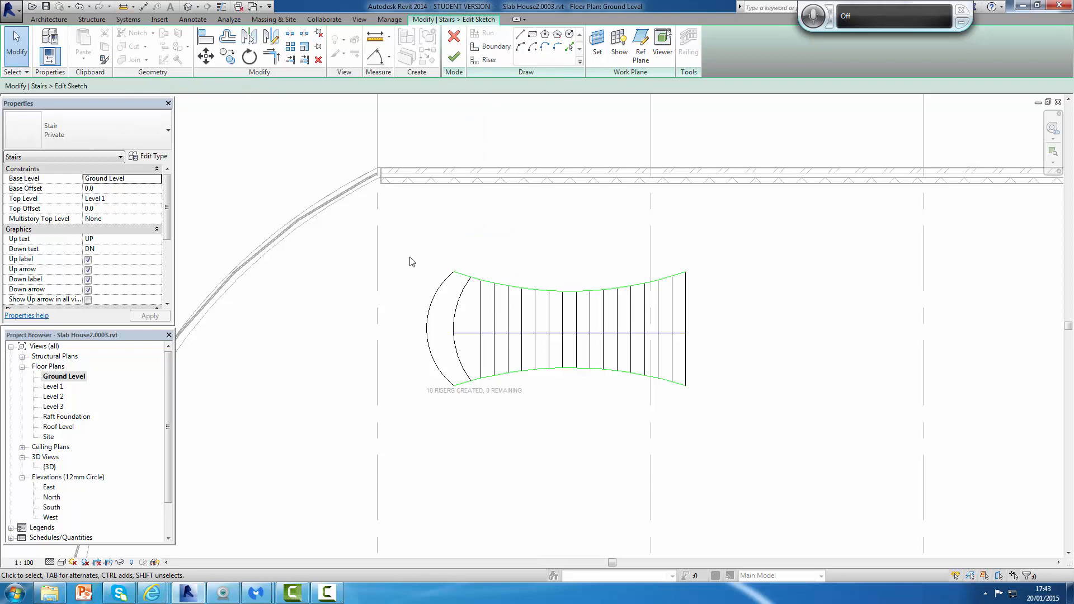
mouse_move(409, 257)
mouse_down()
mouse_move(763, 431)
mouse_move(740, 464)
mouse_up()
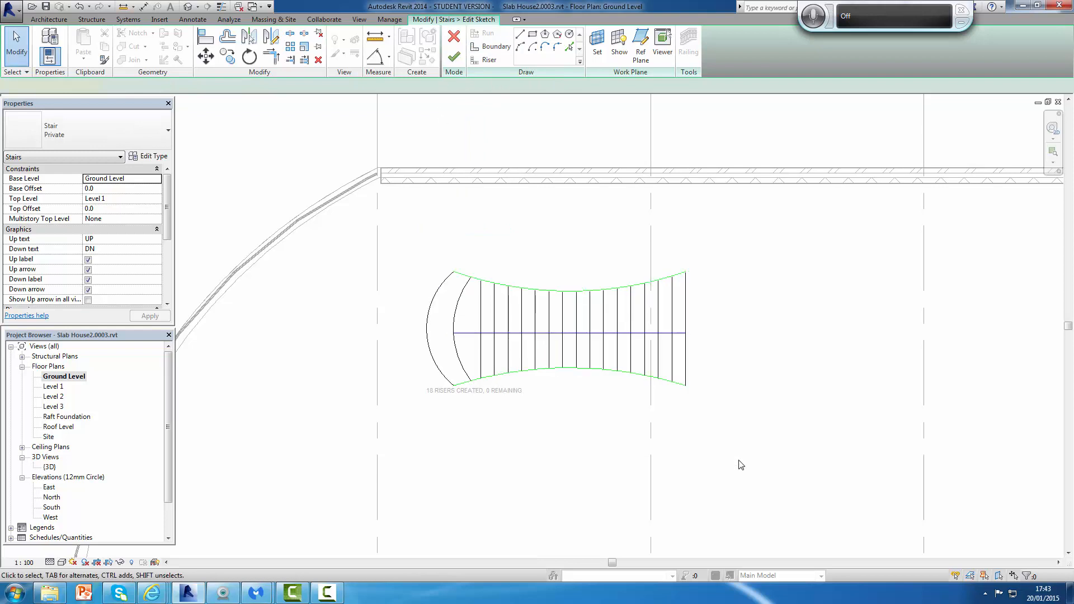
click(686, 387)
key(Escape)
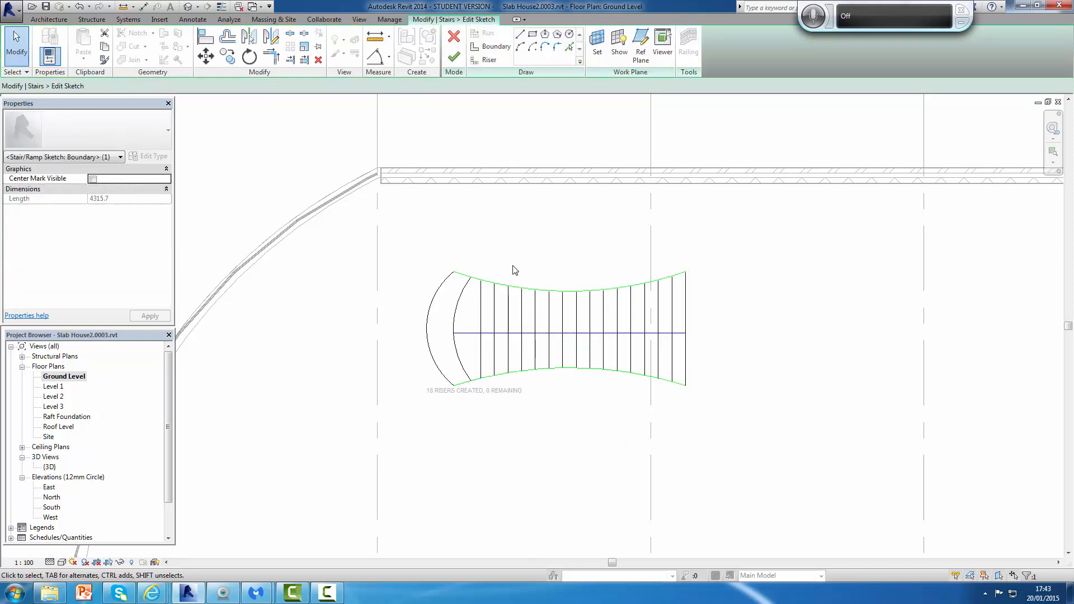
mouse_move(377, 240)
mouse_down()
mouse_move(523, 257)
mouse_move(770, 426)
mouse_up()
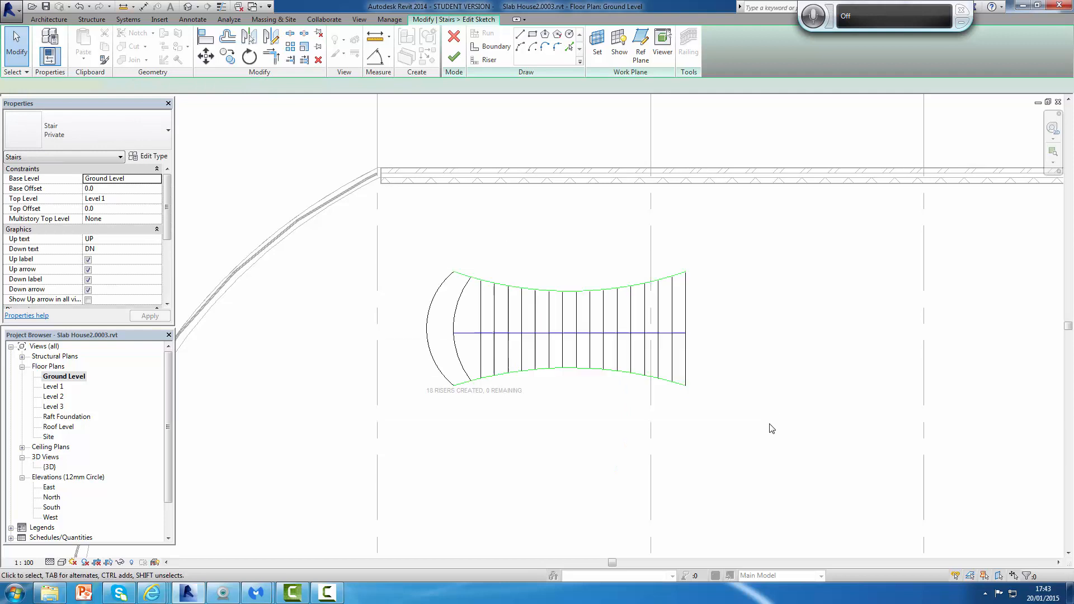
right_click(492, 90)
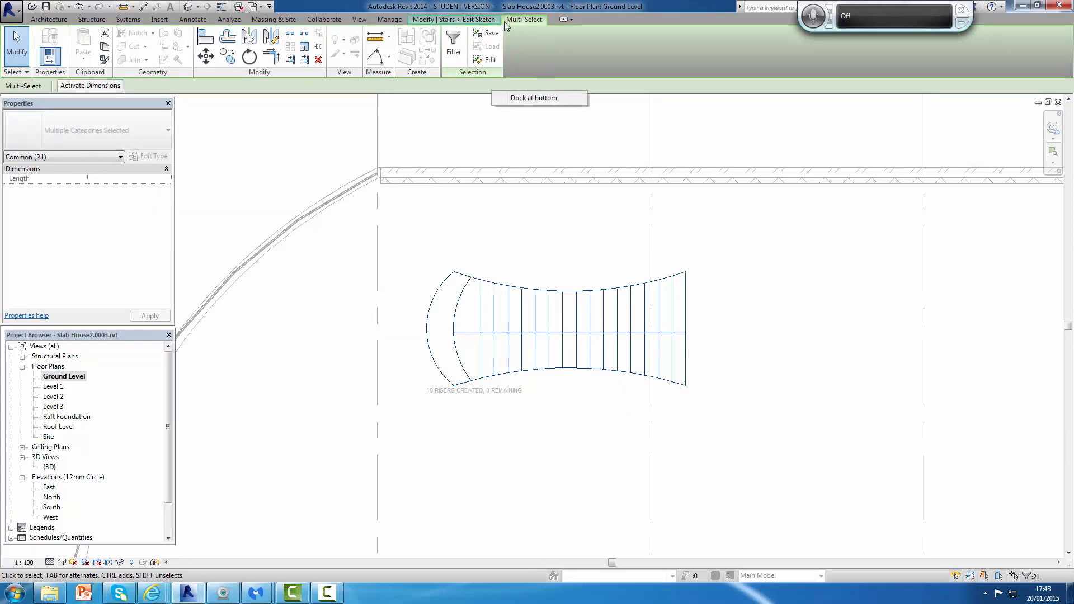
click(424, 20)
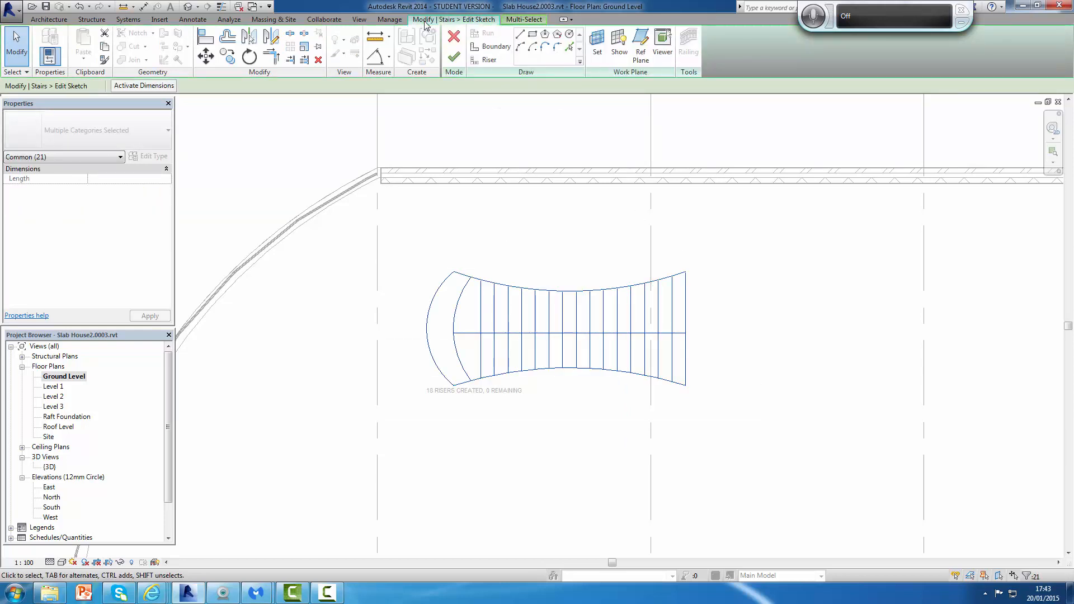
click(456, 36)
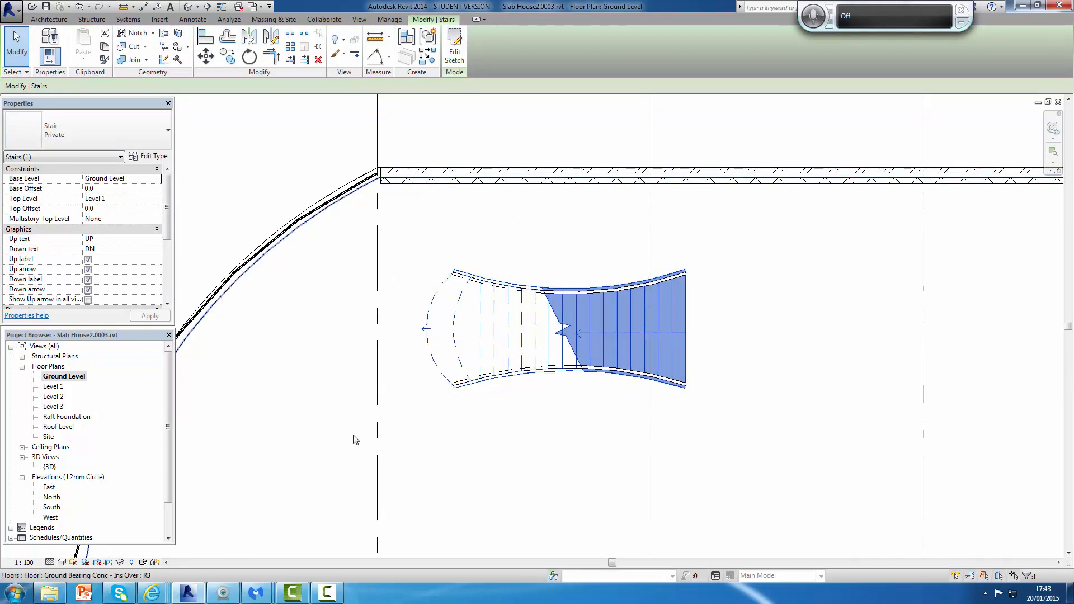
Flip the stair's up direction so that it starts at the curved risers, and deselect the stair
click(426, 328)
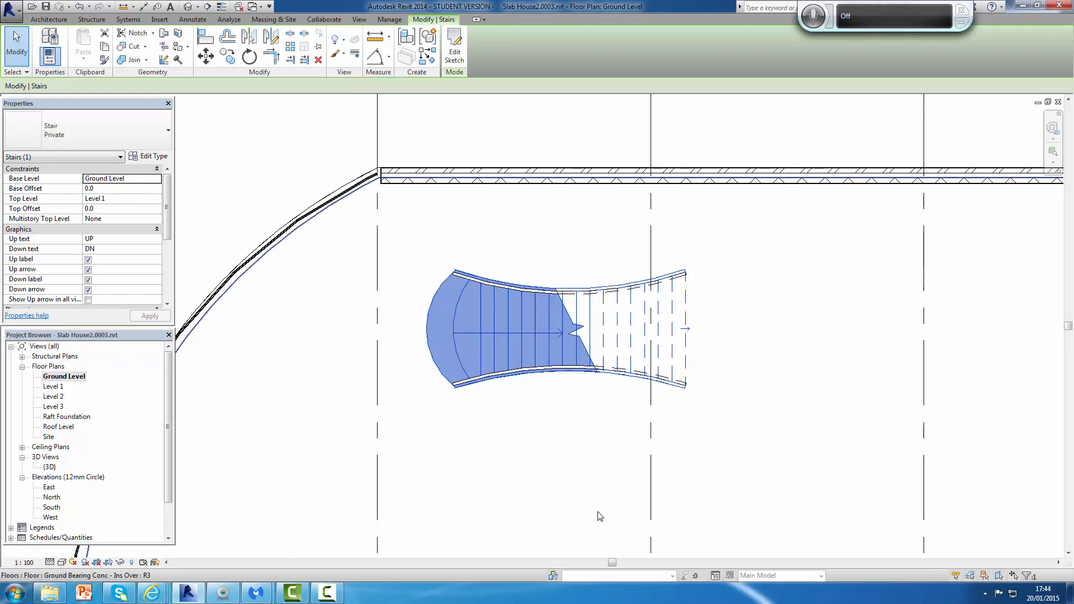
click(477, 20)
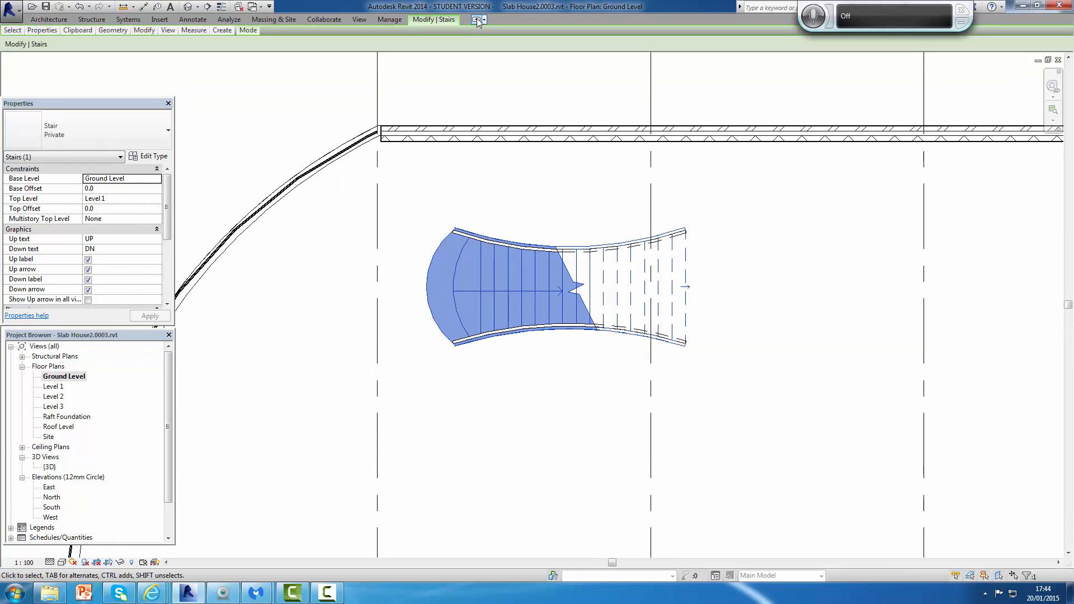
click(477, 20)
click(477, 20)
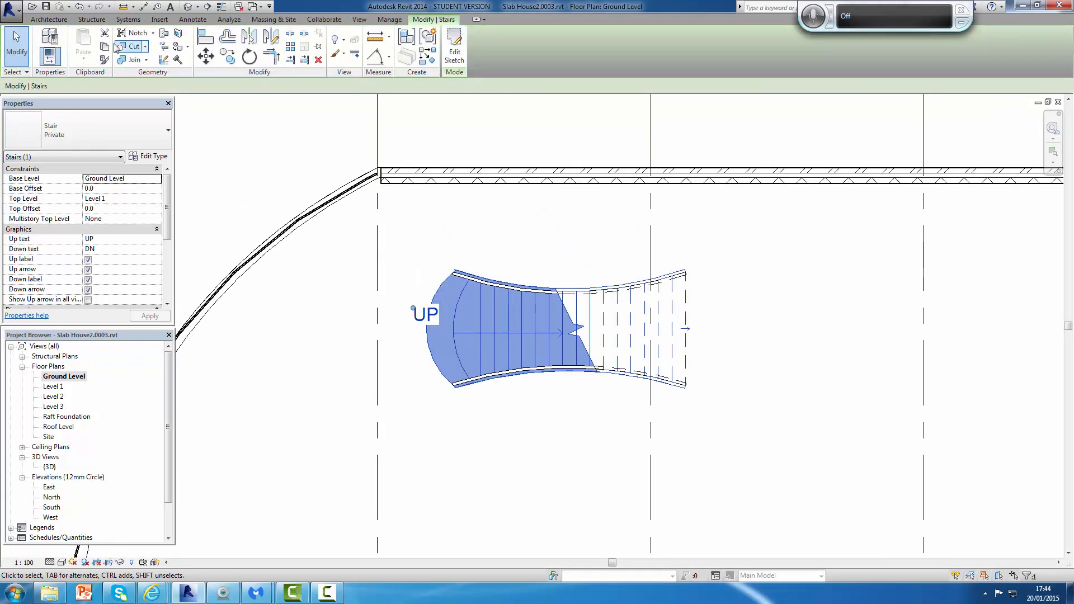
click(248, 157)
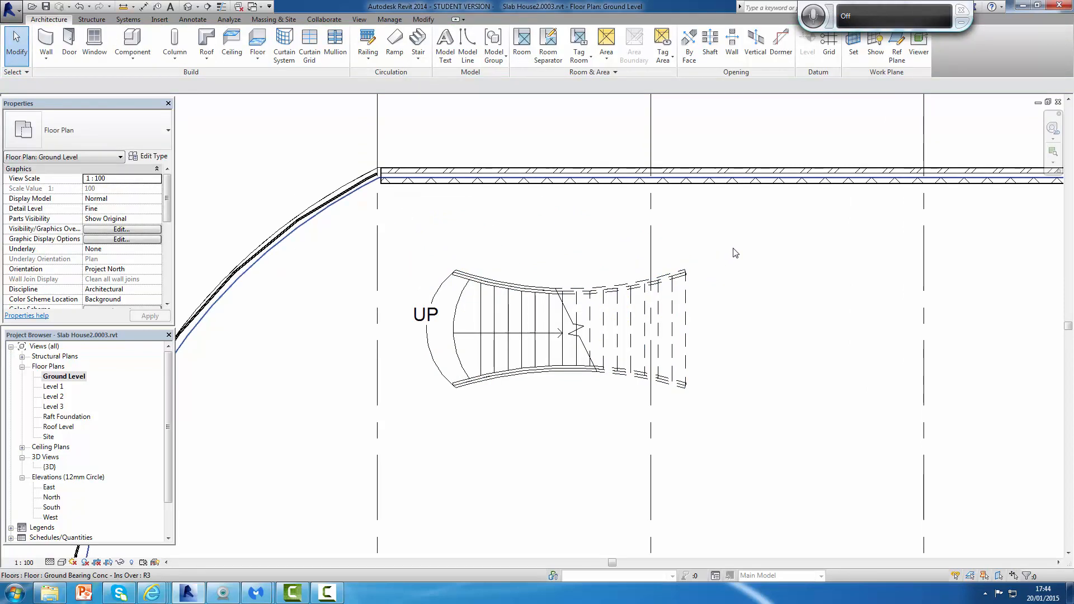
Open the 3D view and examine the reshaped stair, its curved bottom risers and its railings from several sides
double_click(53, 466)
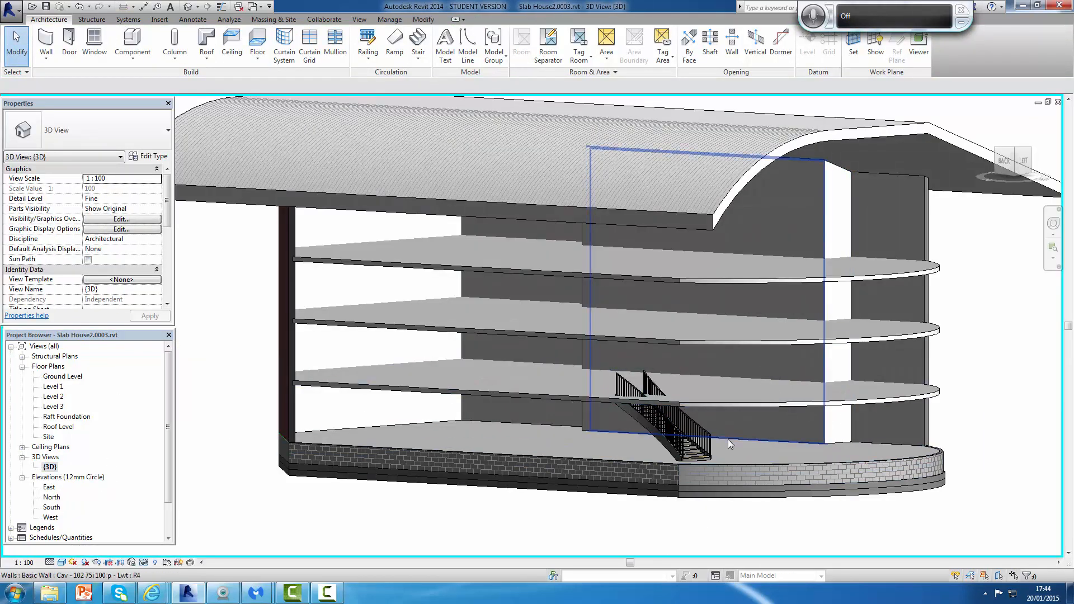
scroll(727, 381, down, 3)
scroll(729, 320, up, 2)
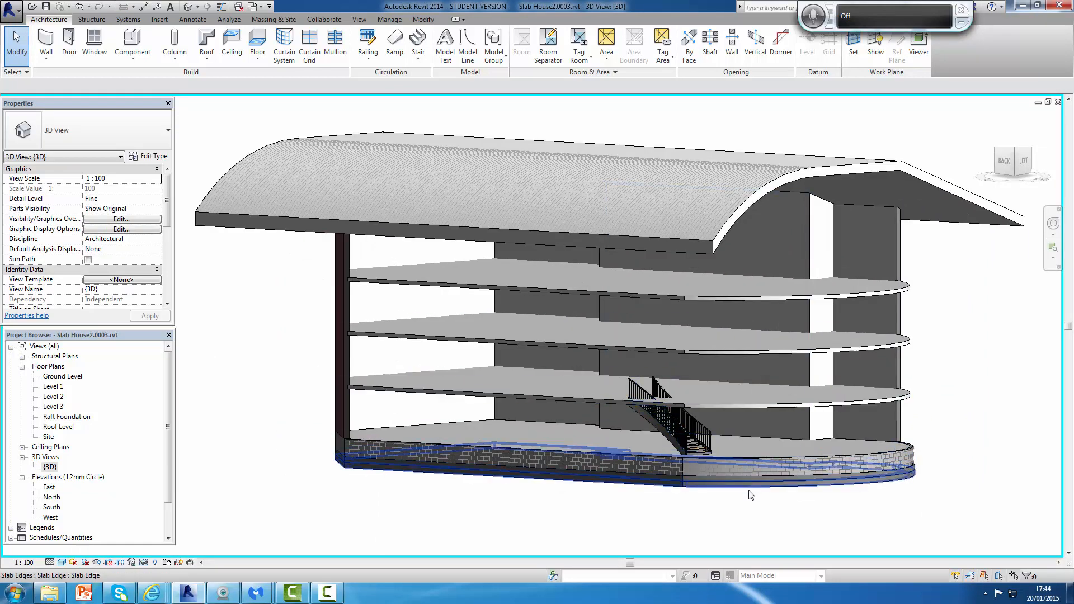
shift+middle_drag(759, 488, 713, 506)
scroll(713, 364, up, 5)
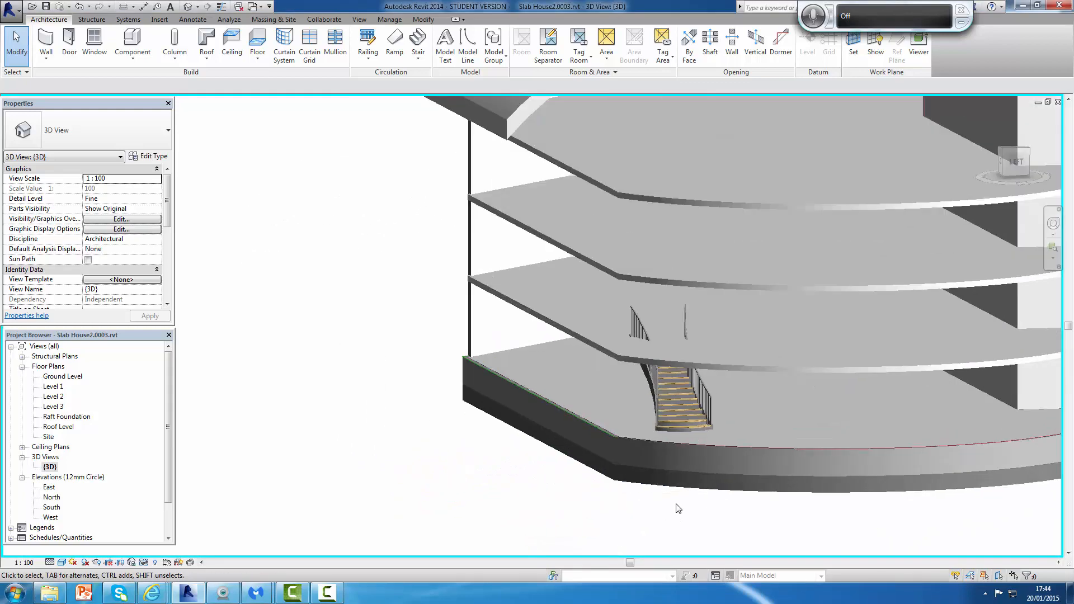
scroll(724, 387, up, 4)
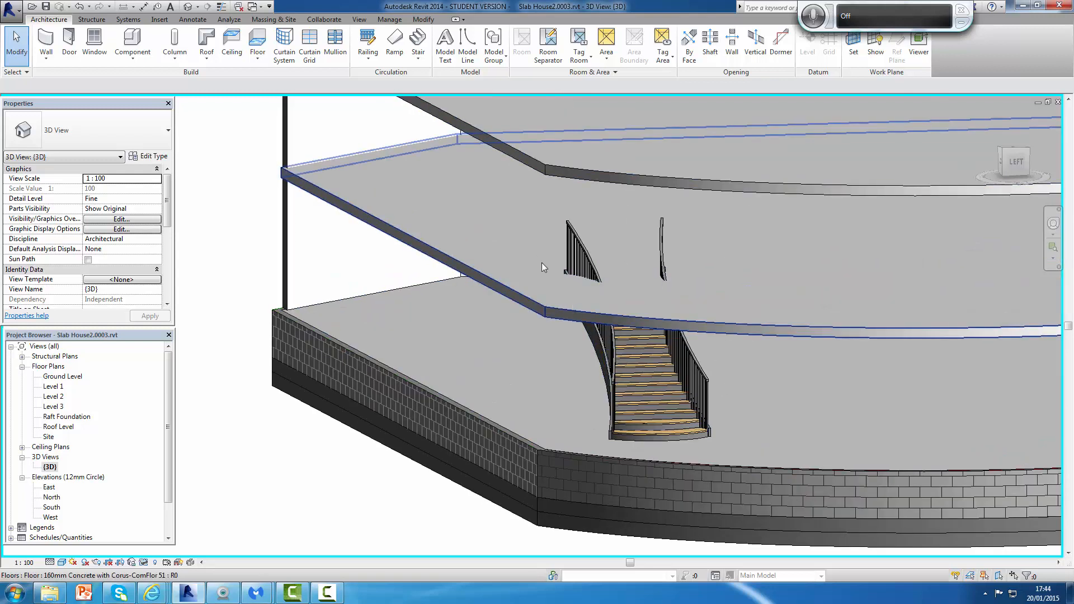
scroll(652, 269, down, 3)
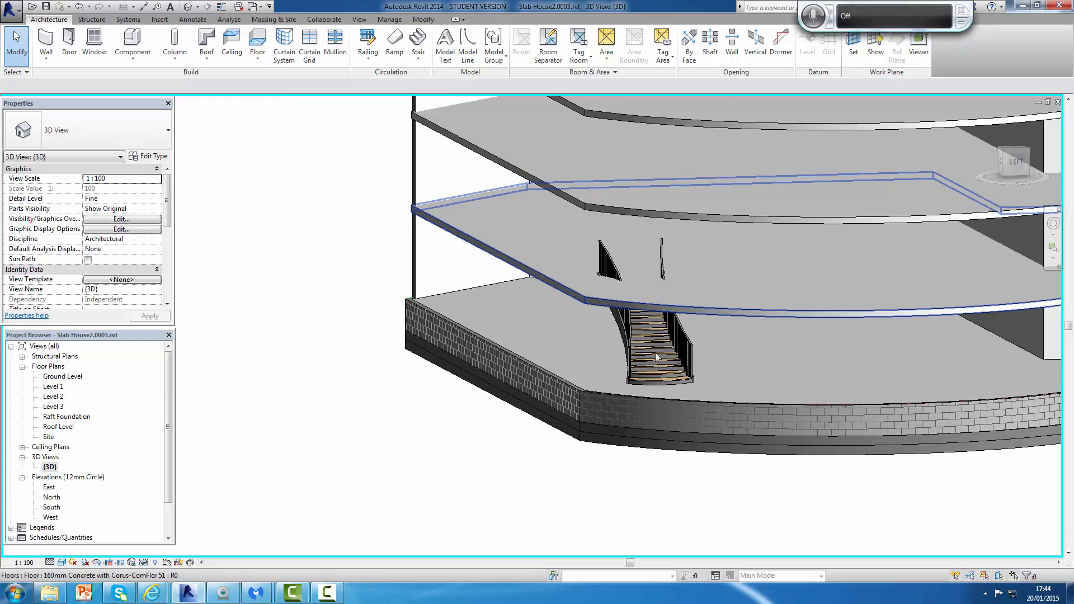
scroll(793, 385, down, 4)
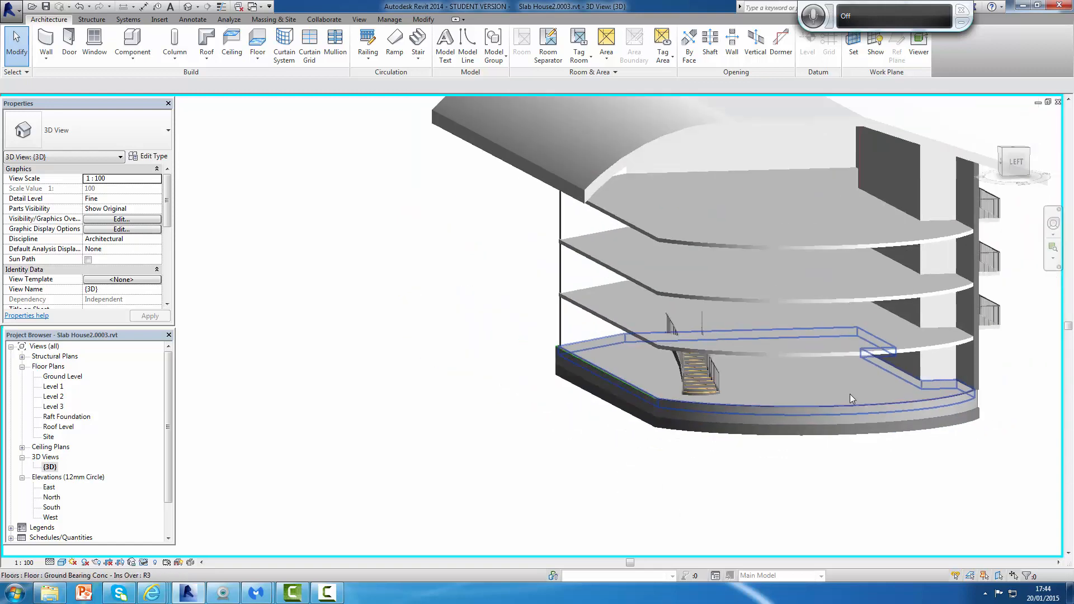
middle_drag(851, 417, 774, 429)
scroll(770, 467, up, 5)
scroll(767, 420, up, 3)
scroll(754, 403, down, 6)
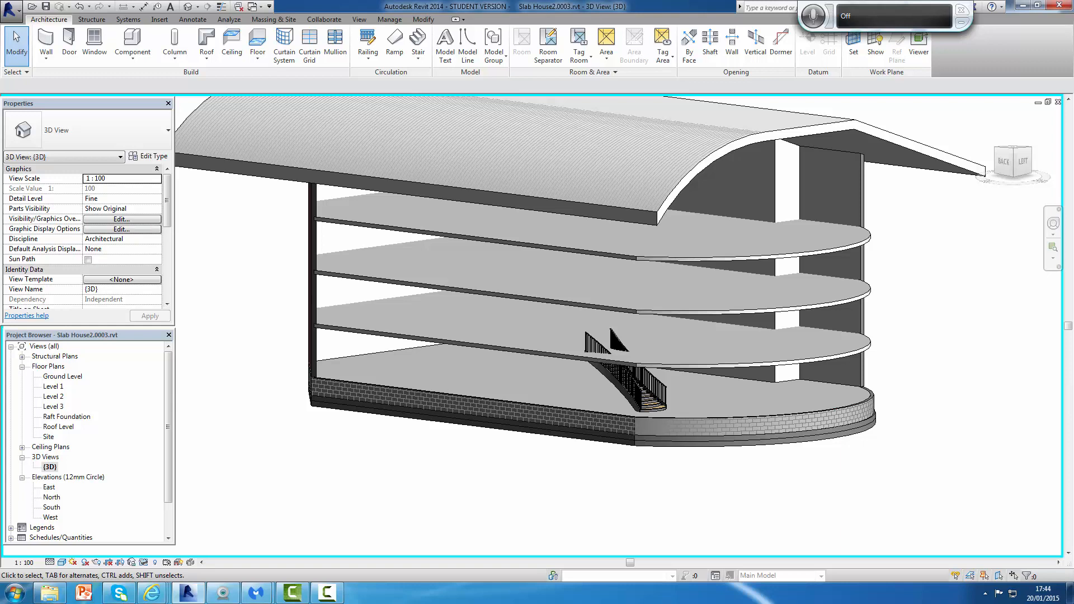
scroll(727, 403, up, 3)
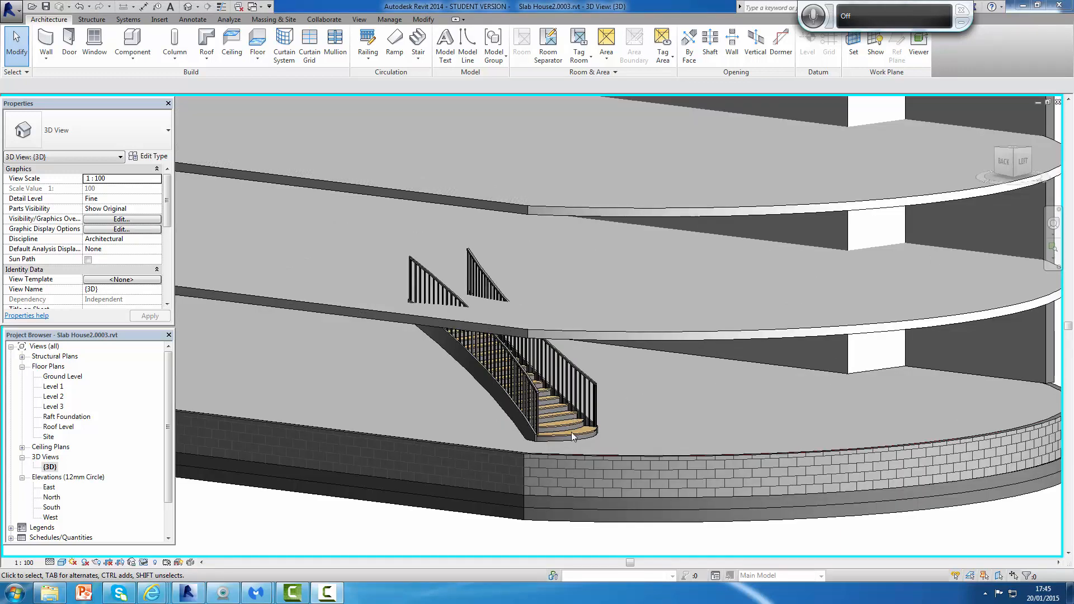
double_click(592, 378)
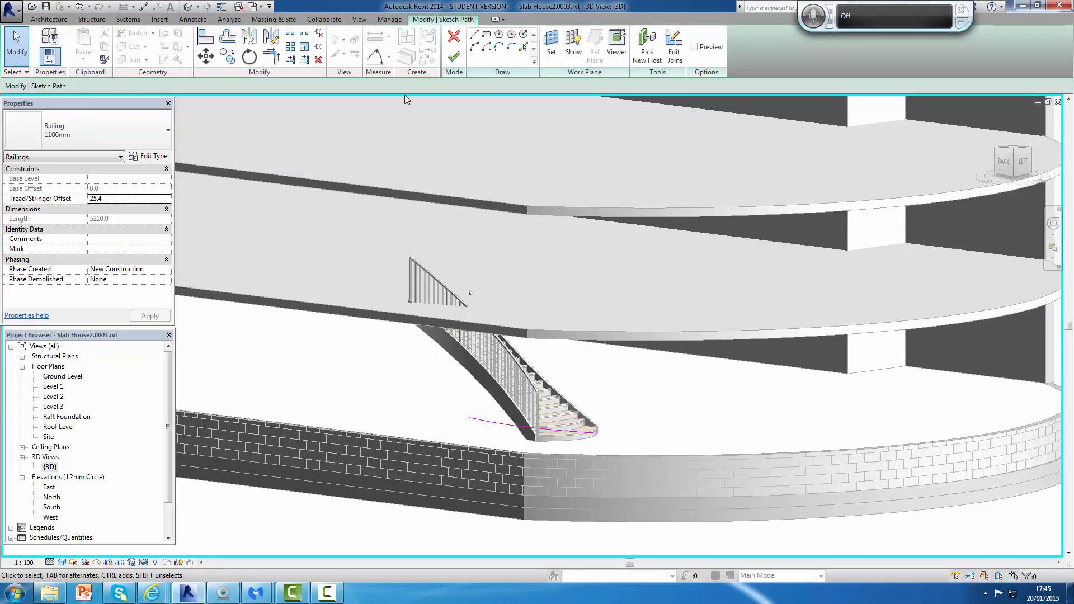
click(456, 53)
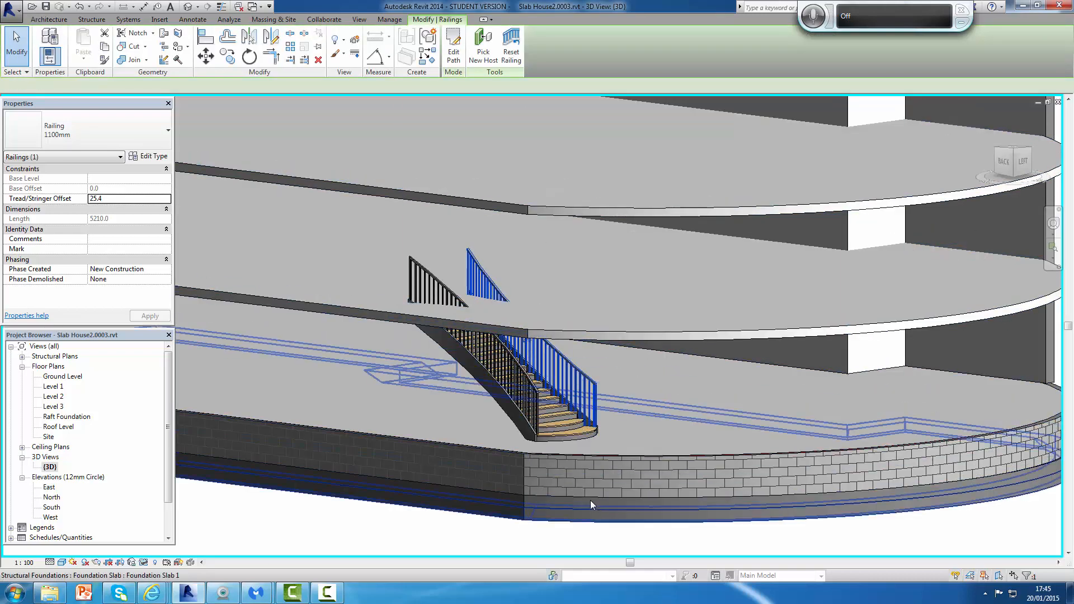
key(Escape)
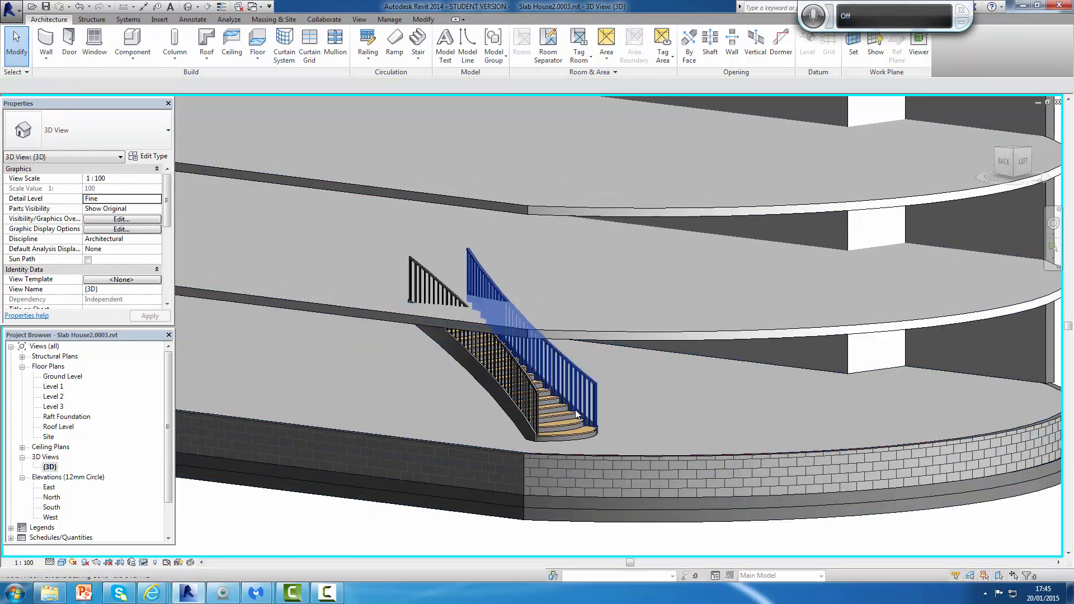
Change the stair railing on the side nearest the curved slab edge to the Glass Panel - Bottom Fill type
click(597, 395)
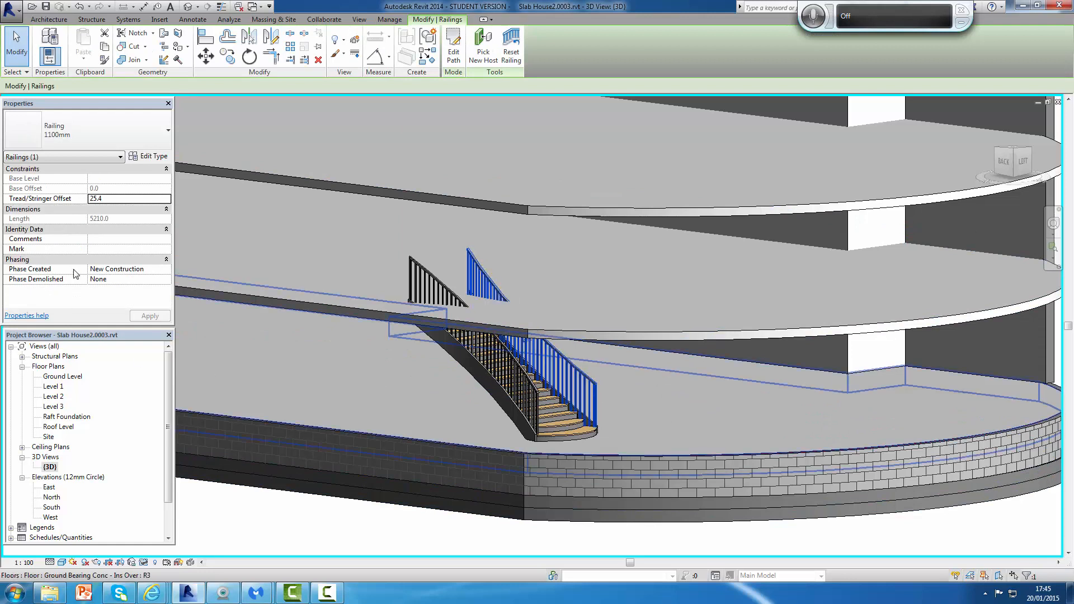
click(169, 131)
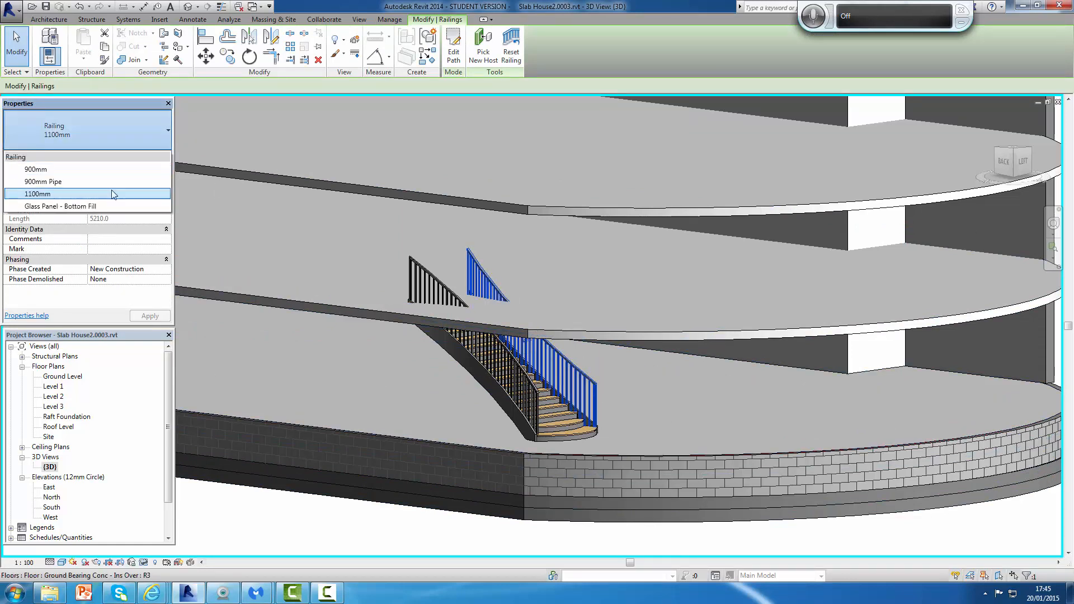
click(45, 206)
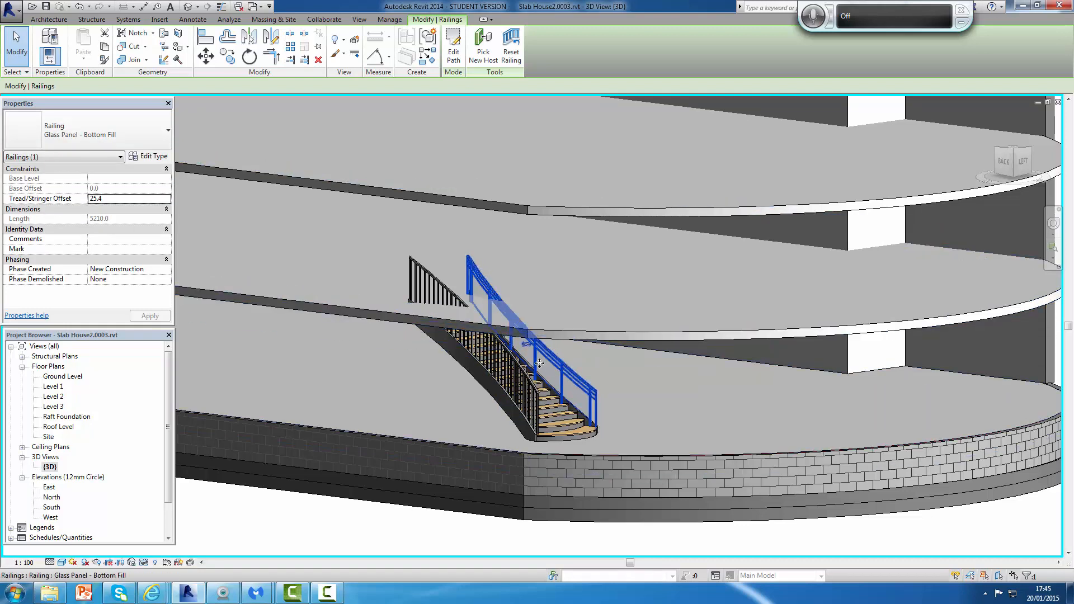
Change the stair's remaining 1100mm railing to the Glass Panel - Bottom Fill type
click(626, 392)
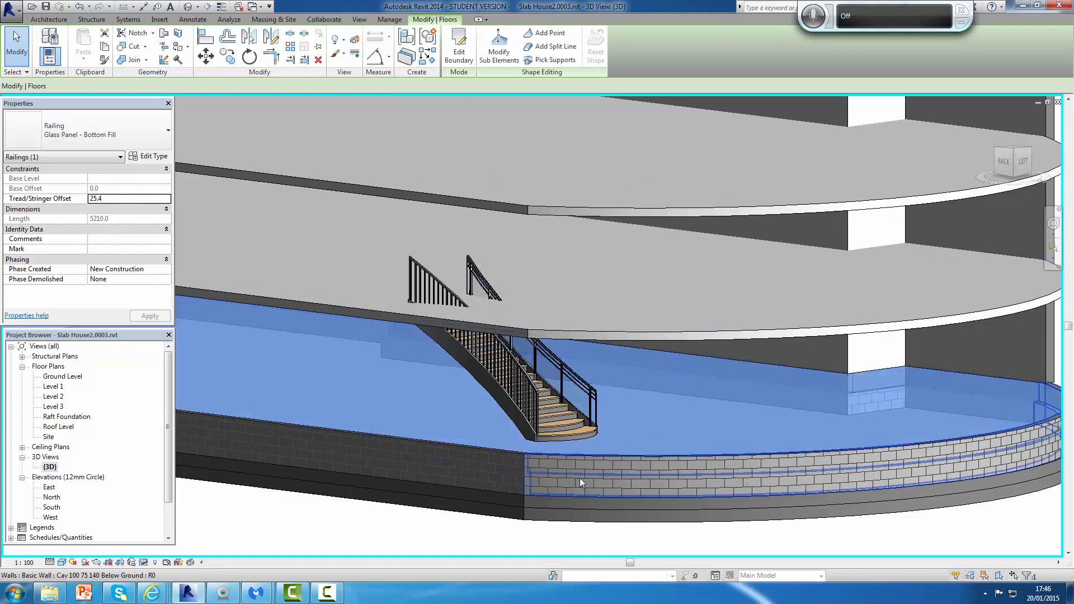
click(529, 394)
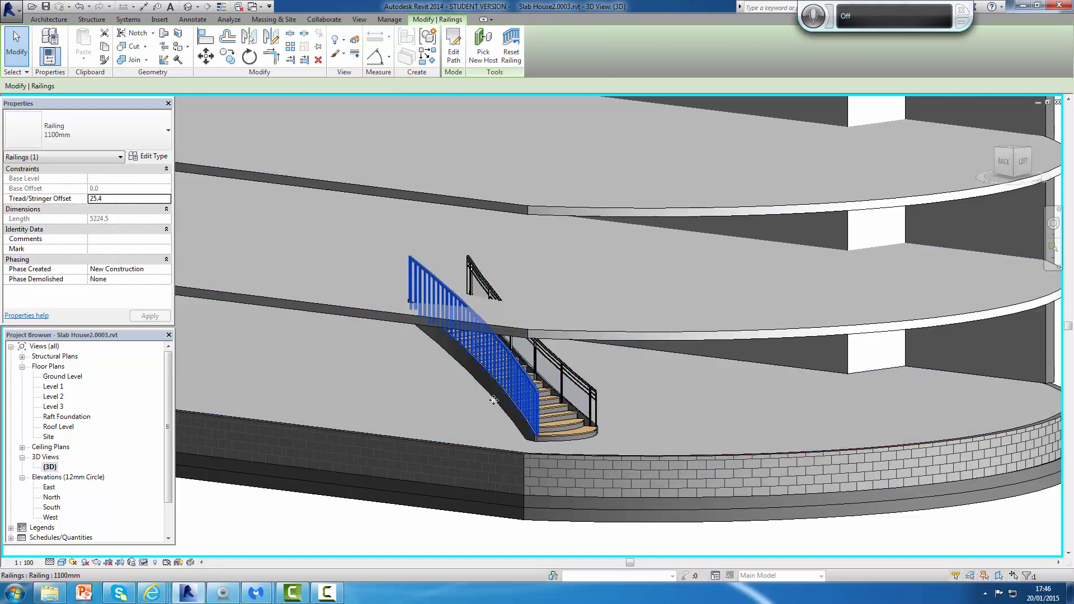
click(168, 129)
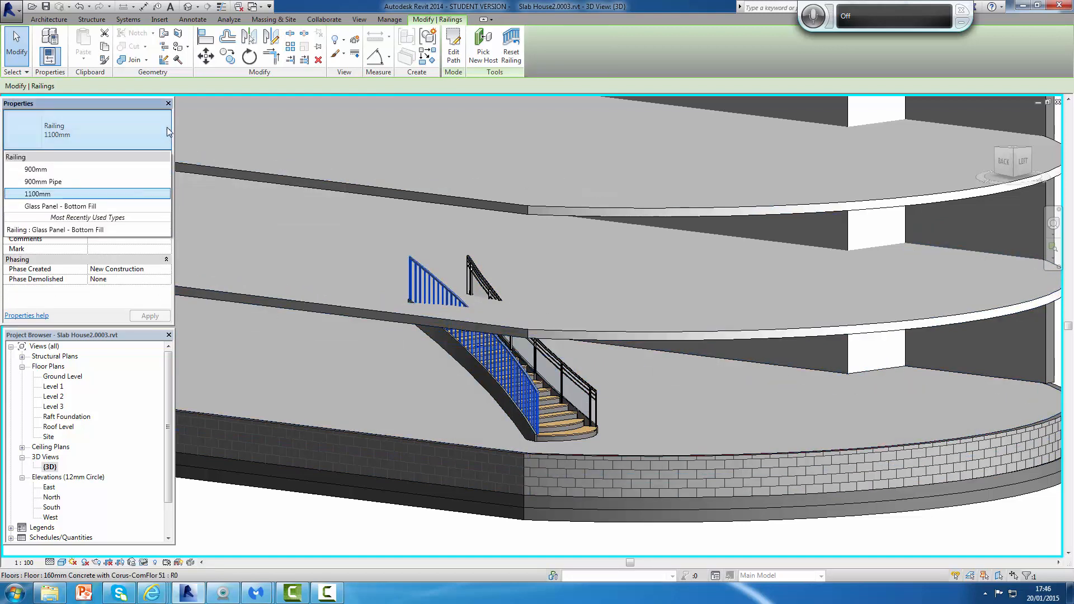
click(69, 229)
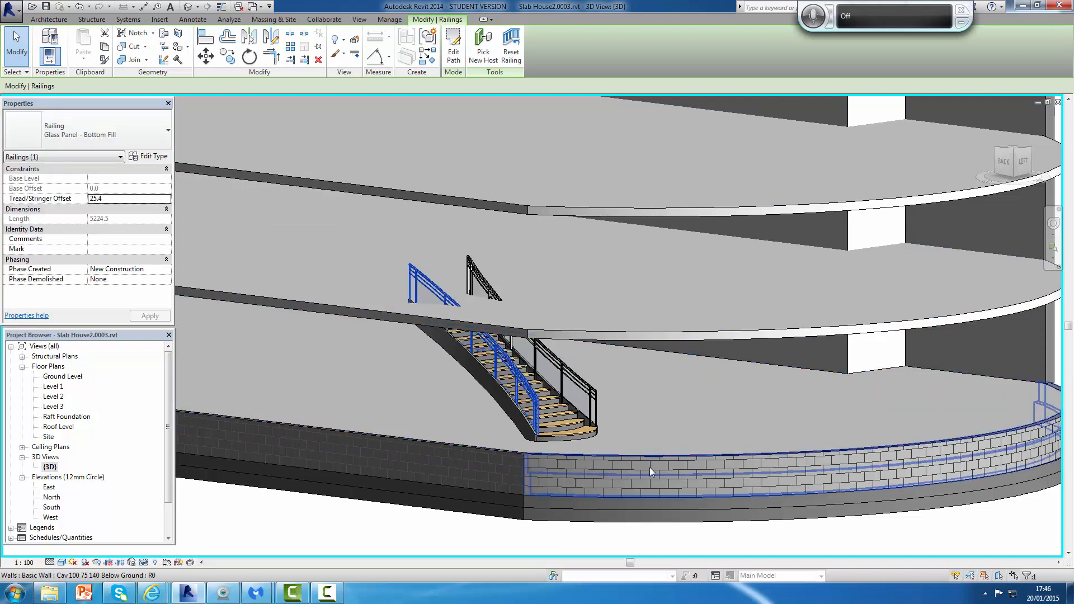
Examine the stair types available for the existing Private stair and its position in the whole building
click(561, 424)
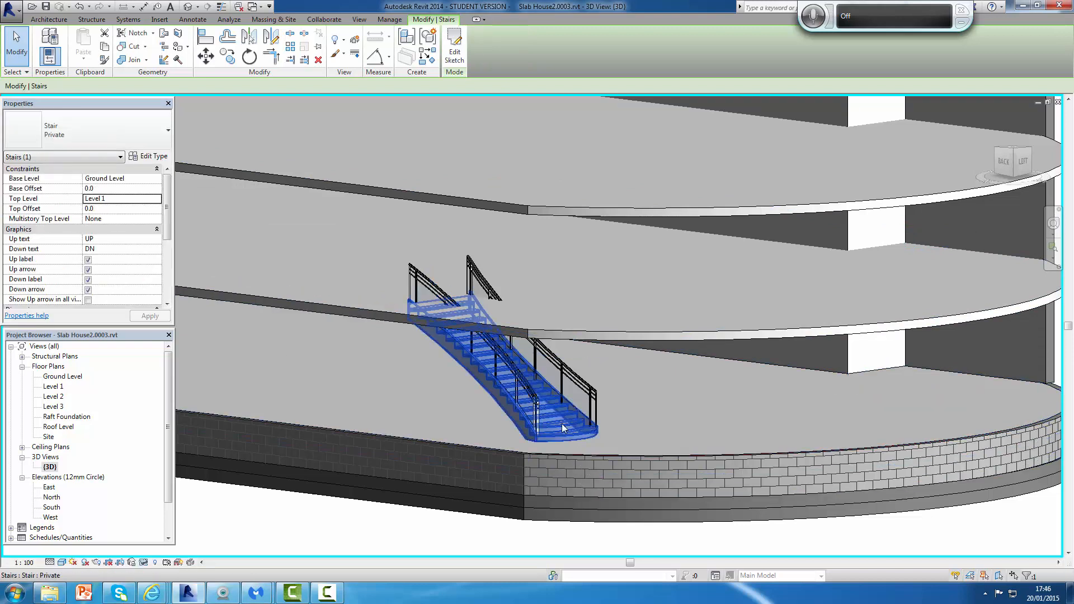
click(167, 128)
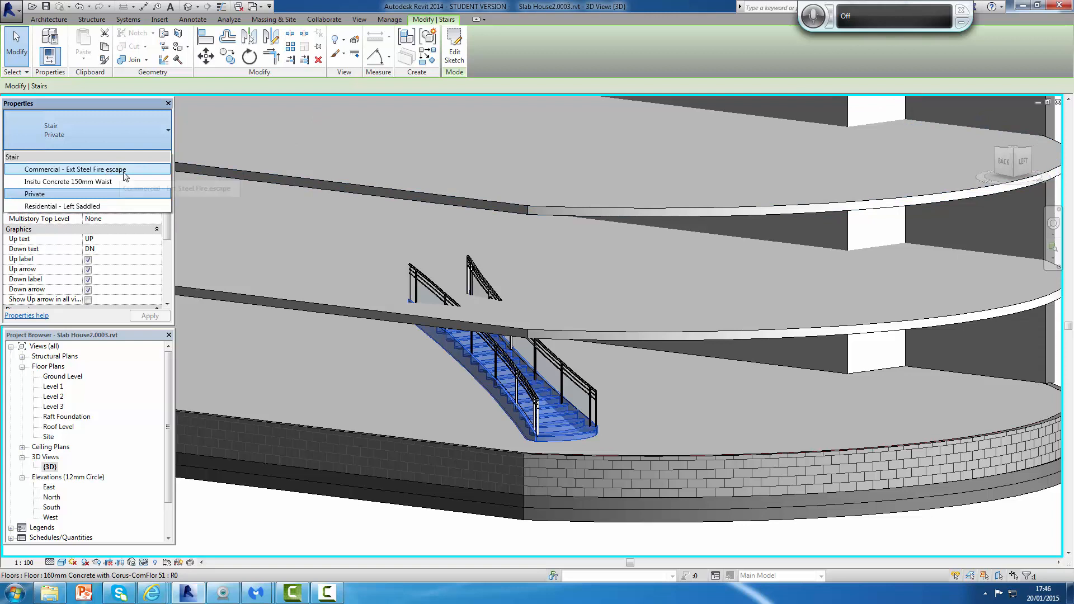
key(Escape)
key(Escape)
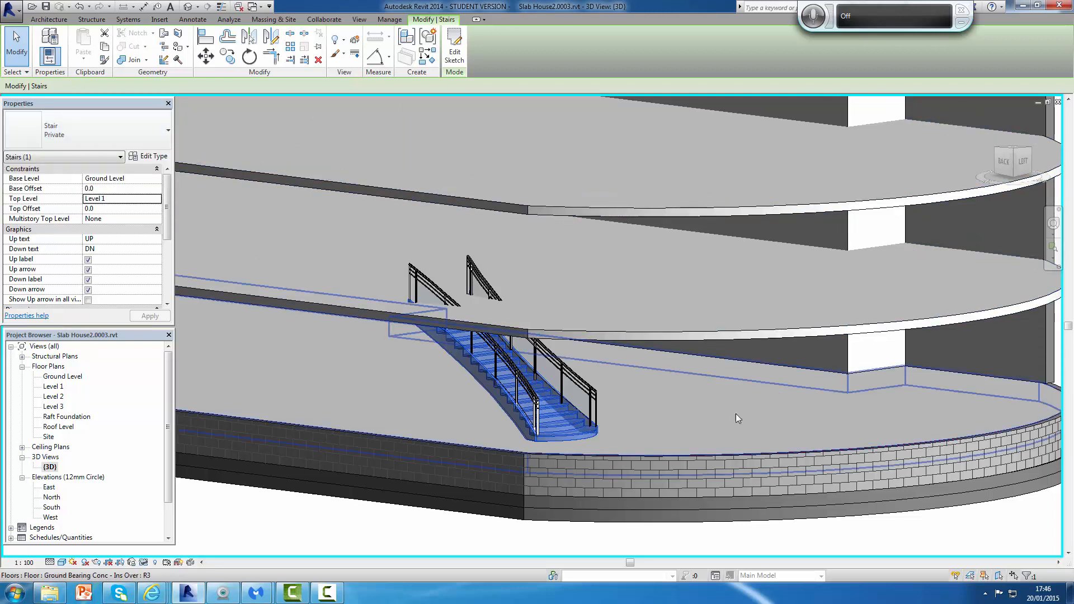
scroll(653, 391, down, 2)
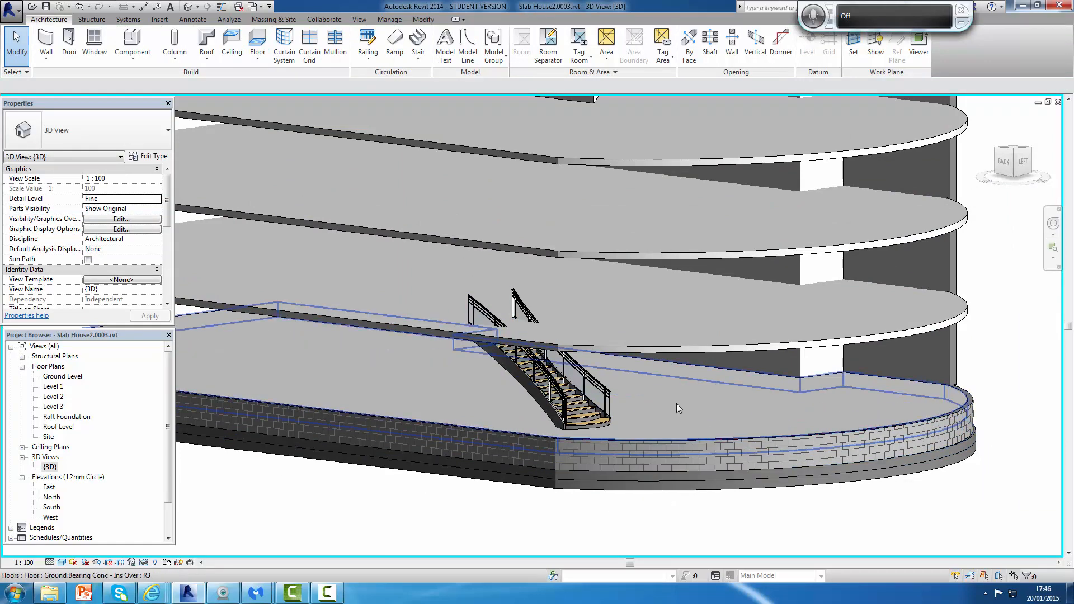
scroll(730, 391, down, 3)
scroll(733, 390, up, 2)
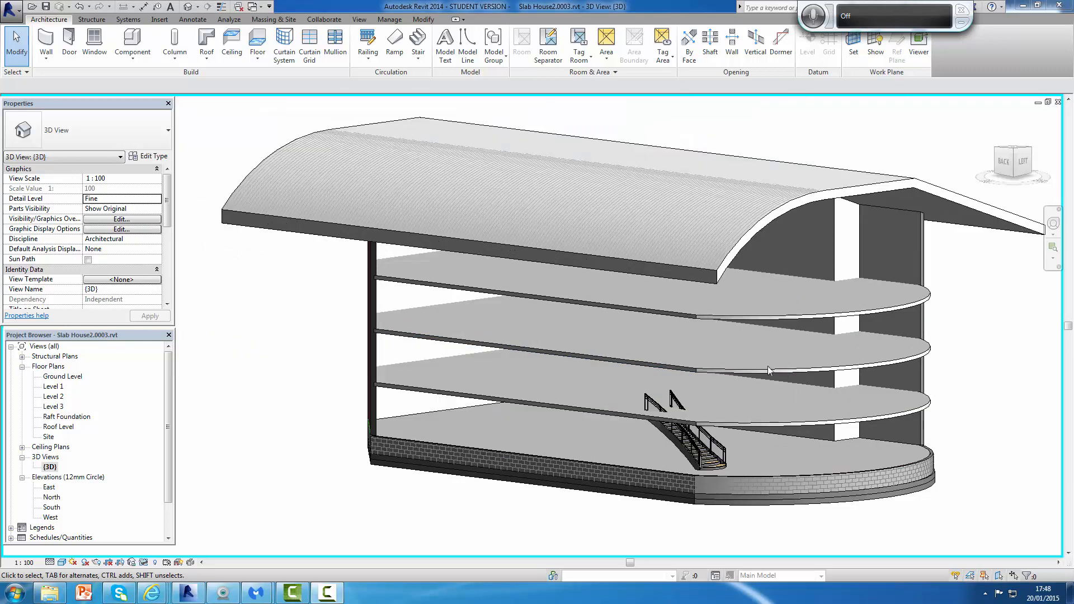
click(711, 468)
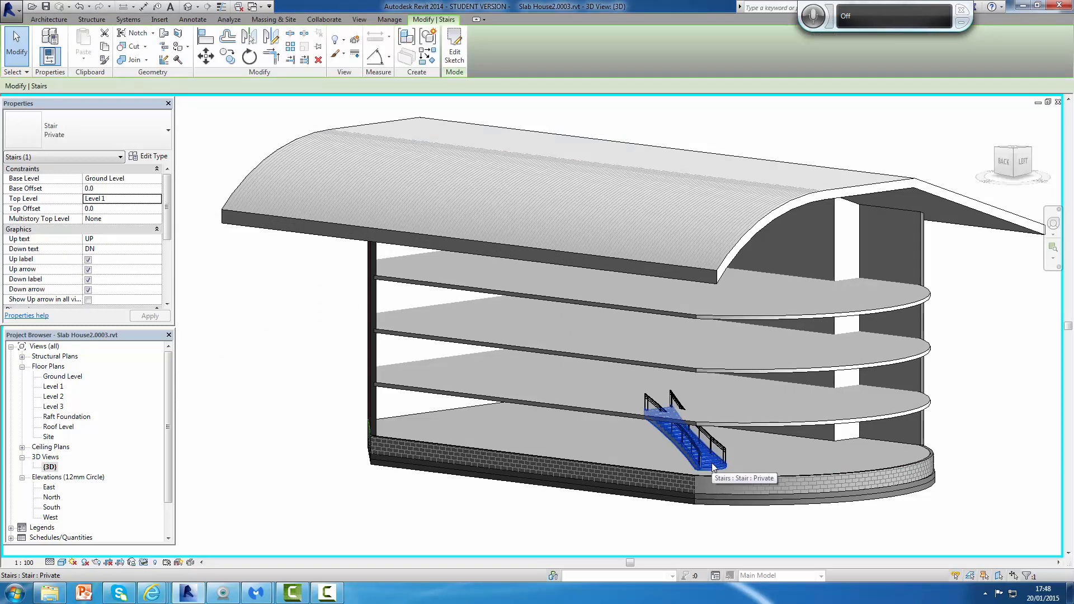
click(876, 518)
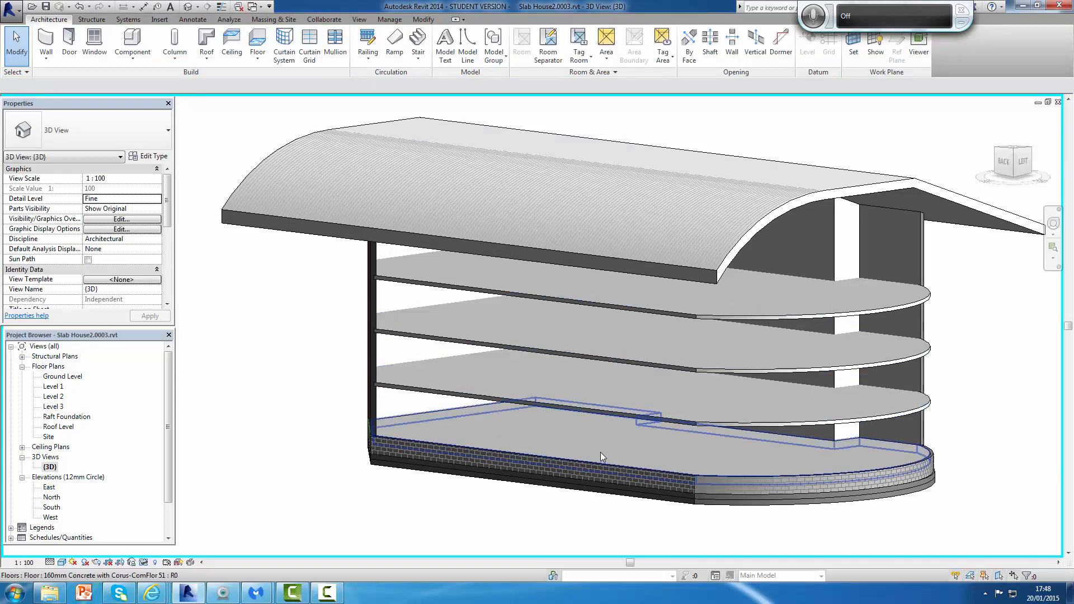
Open the Ground Level floor plan and start a new stair by sketch
double_click(63, 377)
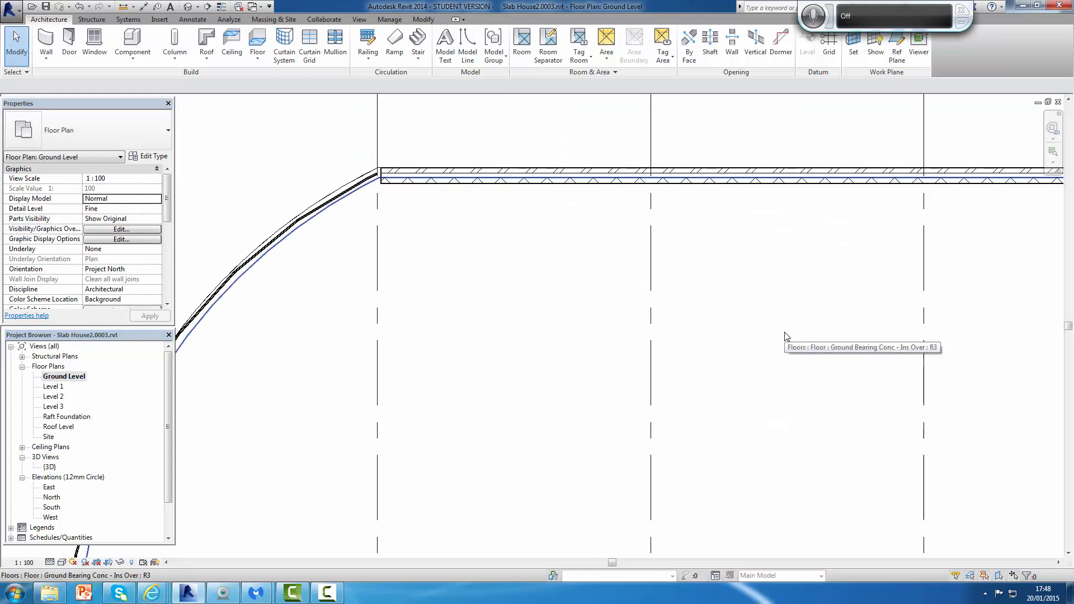
scroll(606, 262, down, 5)
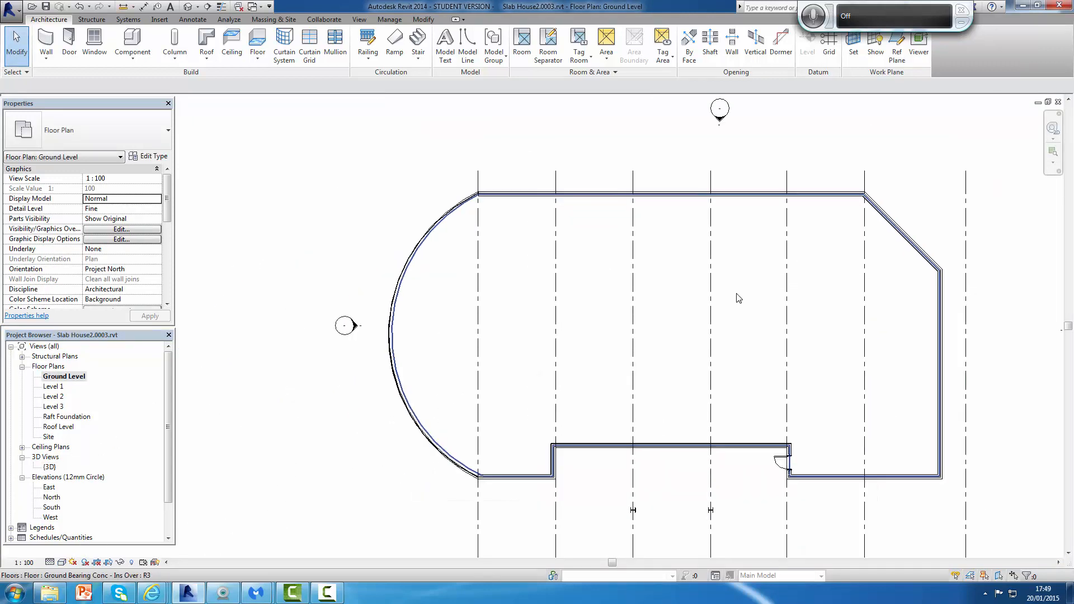
middle_drag(736, 297, 556, 232)
scroll(549, 230, up, 1)
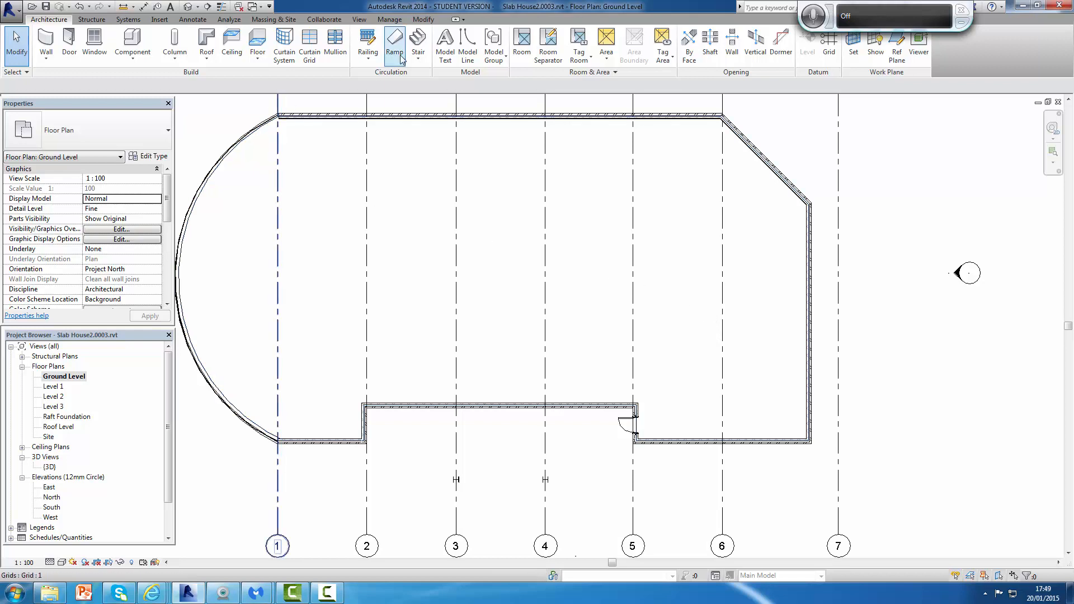
click(420, 60)
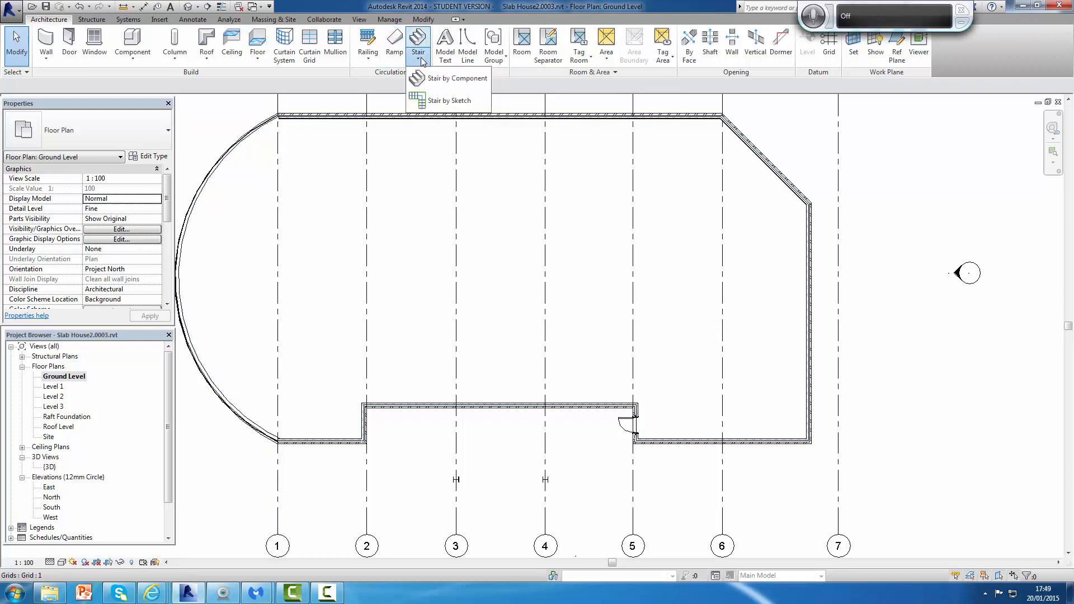
click(435, 102)
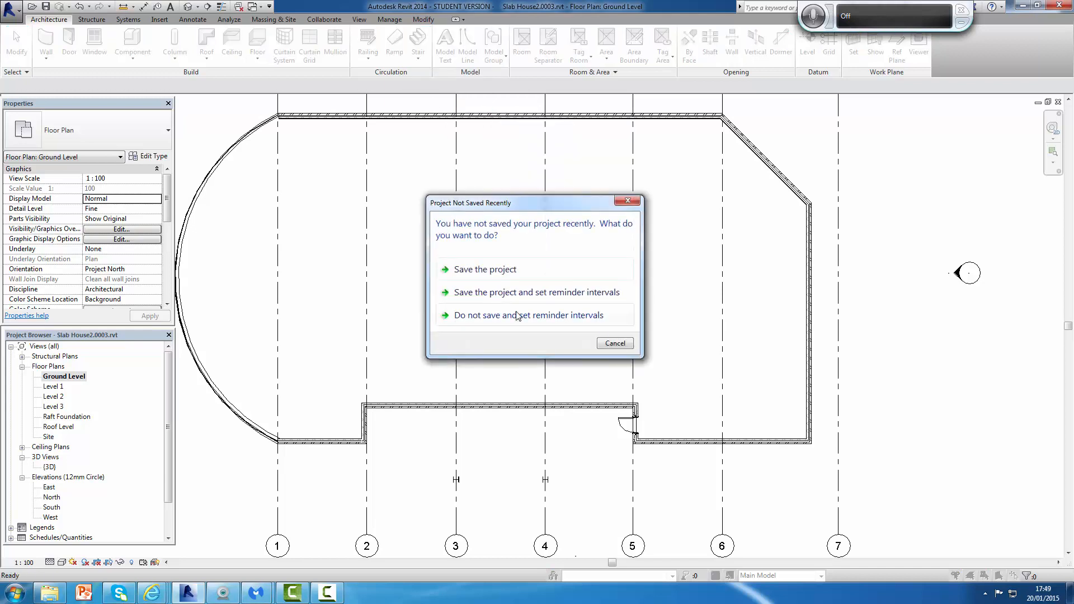
Save the project as Slab House2.rvt instead of the backup file, overwriting the existing newer file
click(478, 271)
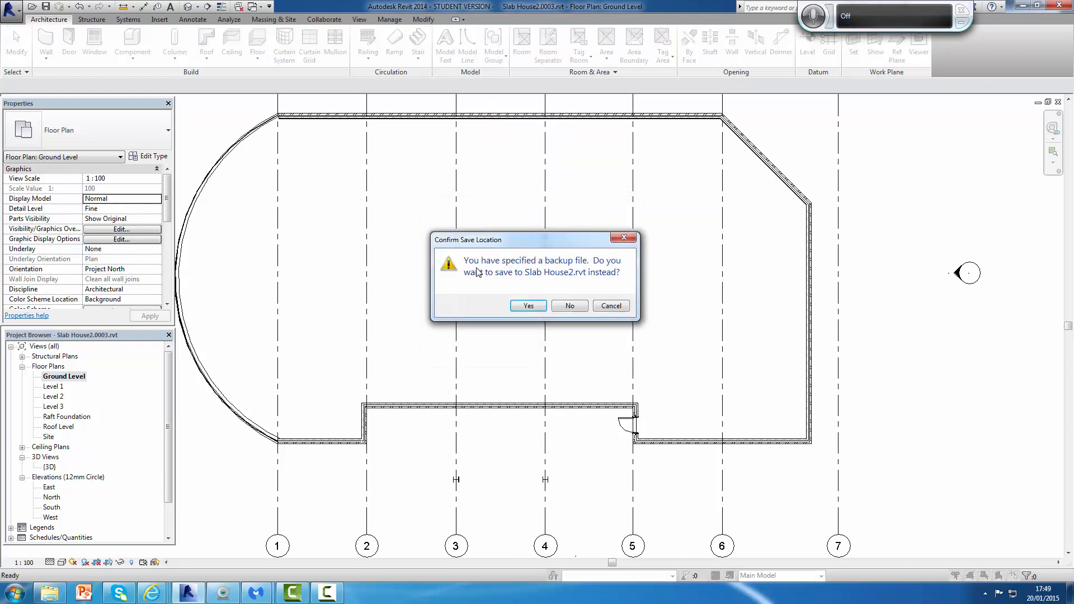
click(528, 307)
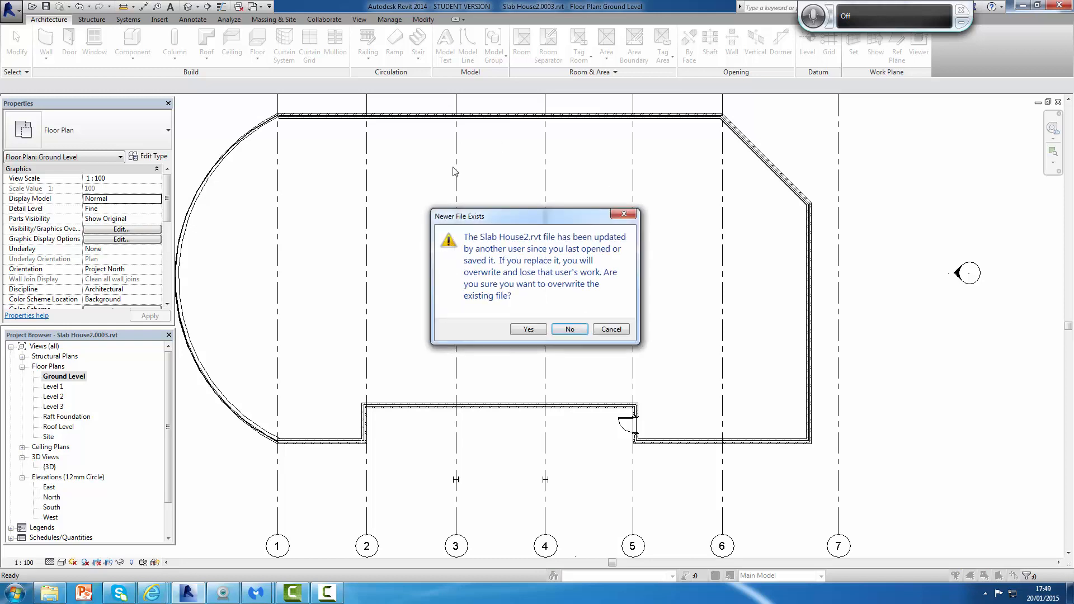
click(529, 330)
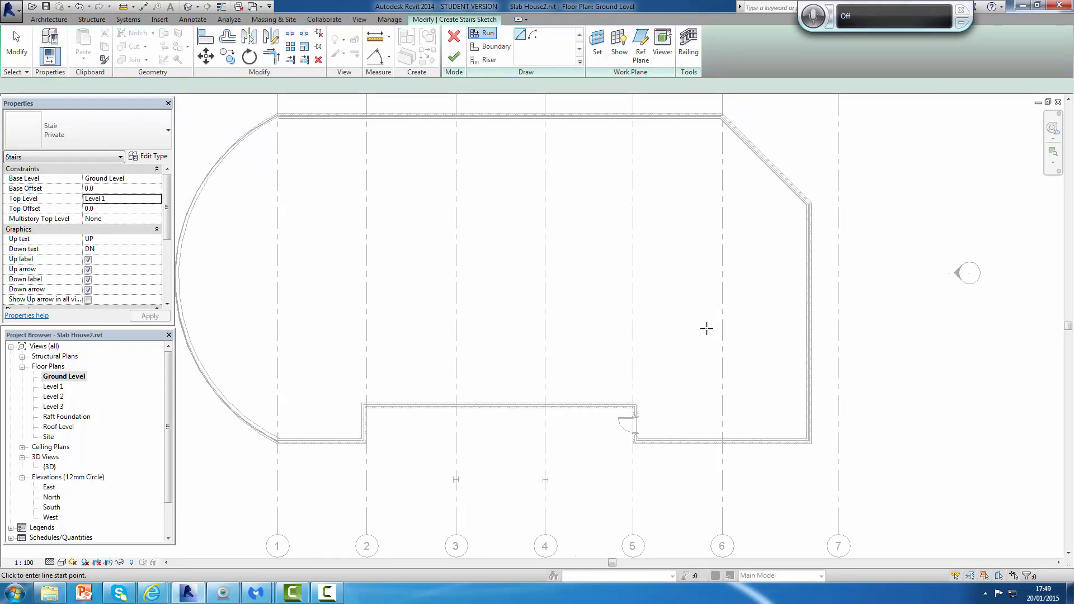
Sketch a U-shaped stair near grid 6 with two parallel 2000 mm runs of 9 risers each, in opposite directions and joined by a landing
click(704, 329)
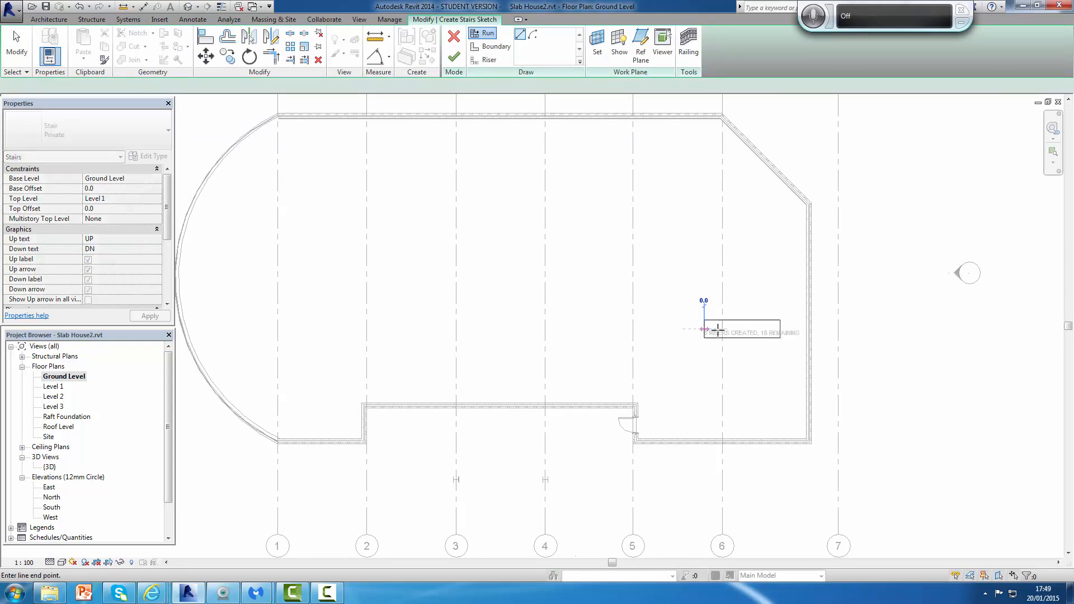
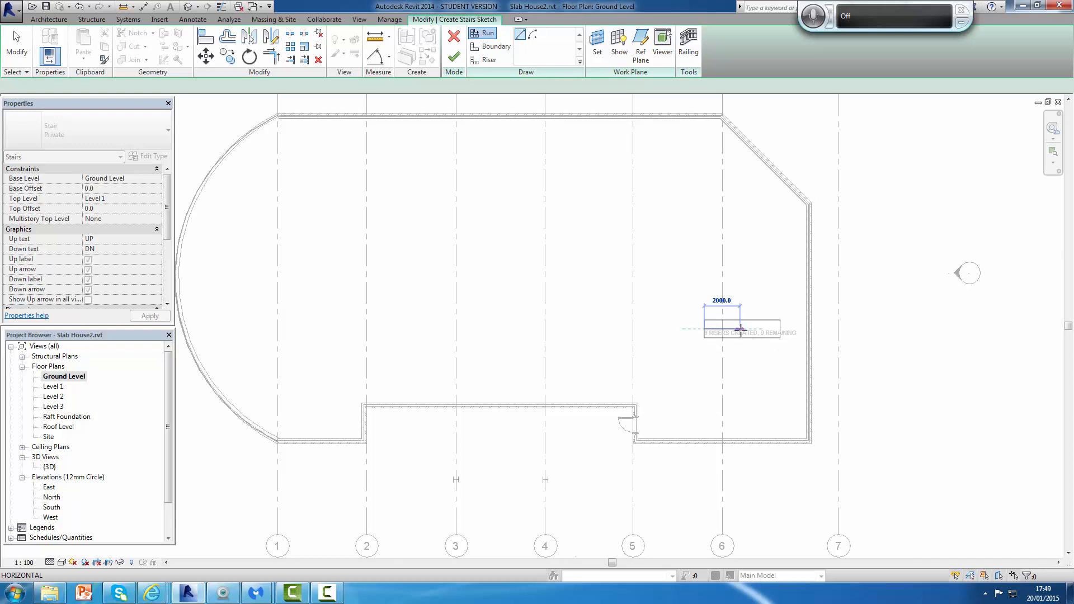
click(739, 330)
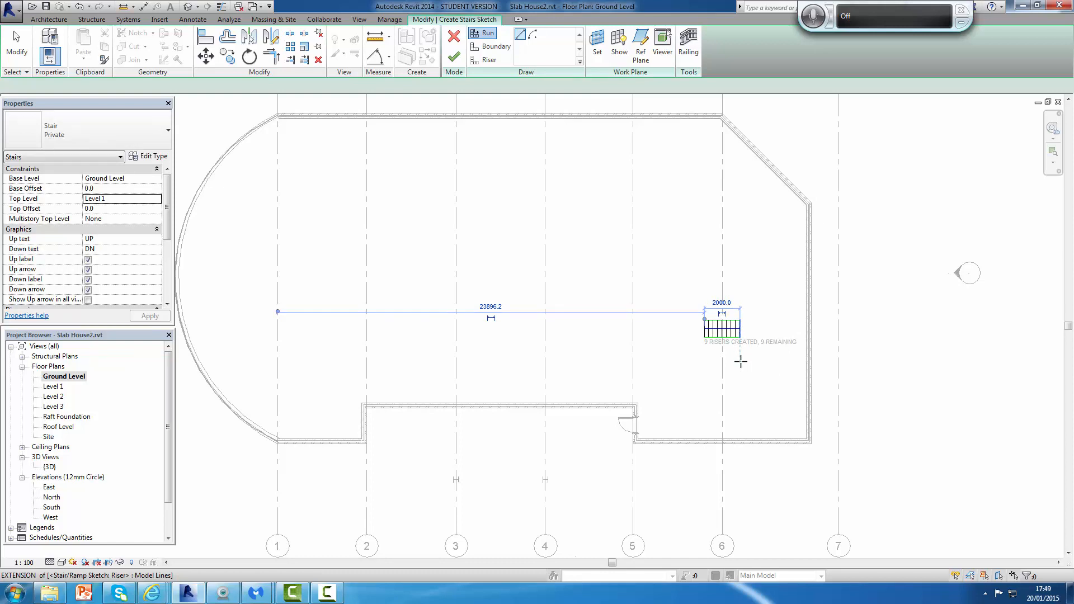
click(739, 361)
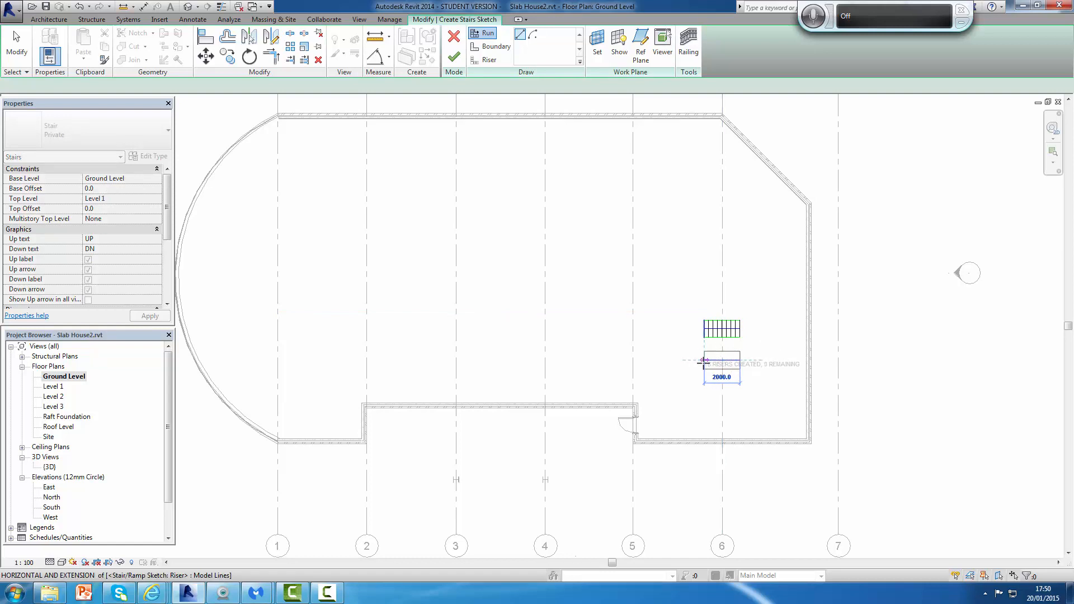
click(703, 362)
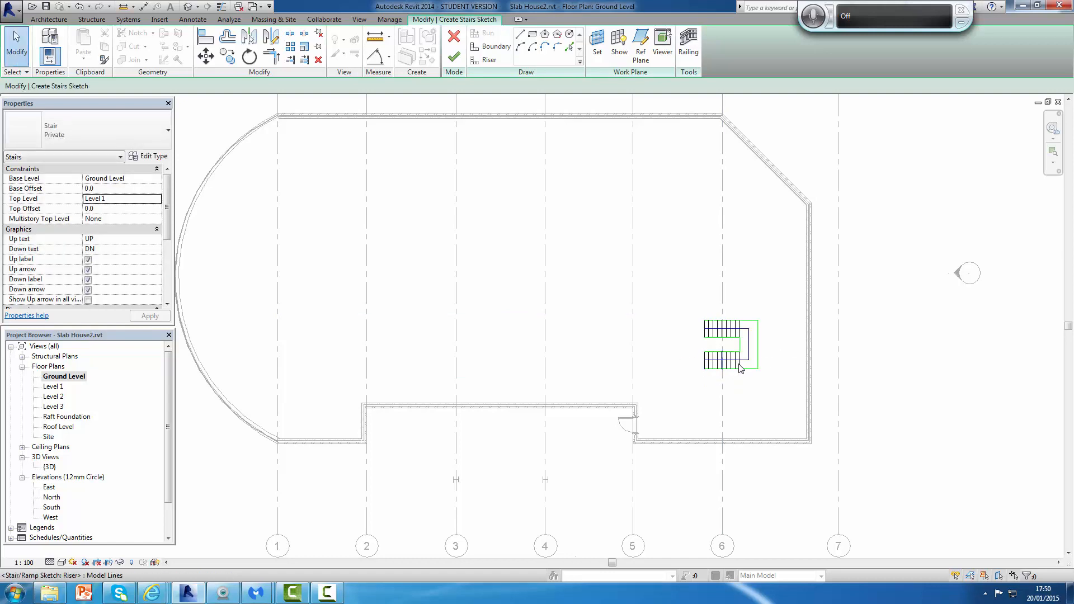
scroll(737, 335, up, 5)
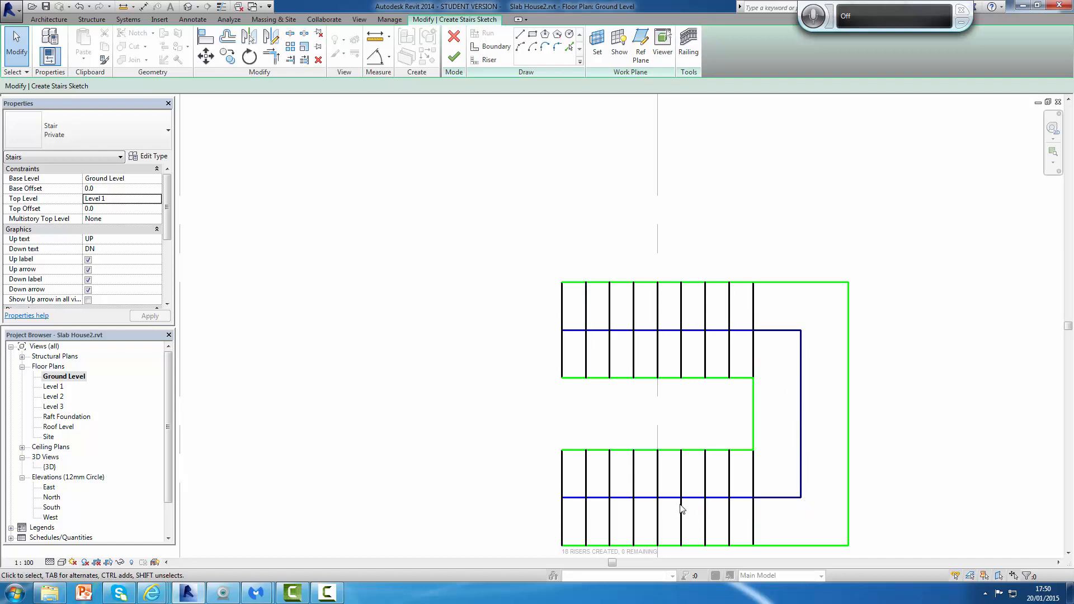
scroll(883, 263, down, 6)
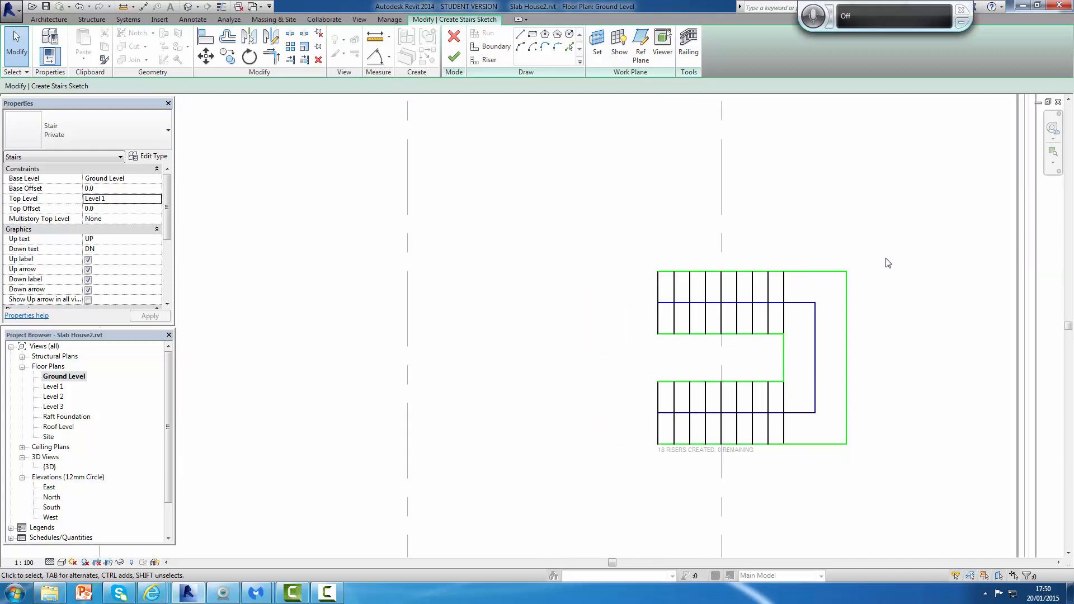
scroll(601, 248, down, 4)
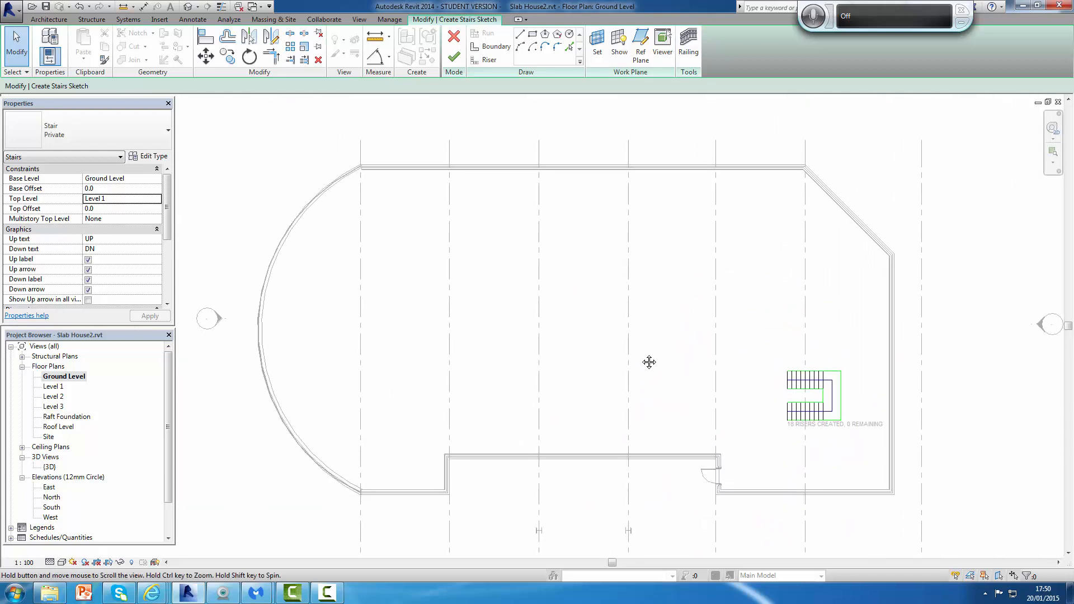
Open the 3D view and examine the stair sketch's position on the ground floor slab
double_click(50, 468)
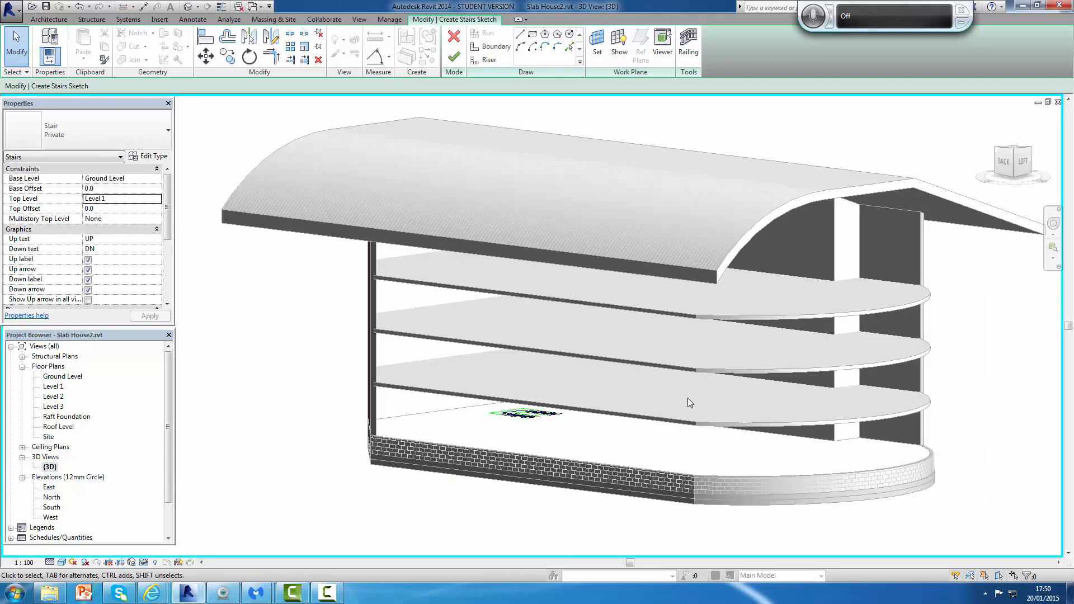
scroll(687, 398, down, 1)
mouse_move(687, 398)
middle_down()
mouse_move(676, 377)
mouse_move(688, 352)
mouse_move(681, 380)
middle_up()
scroll(676, 378, down, 1)
scroll(675, 378, down, 1)
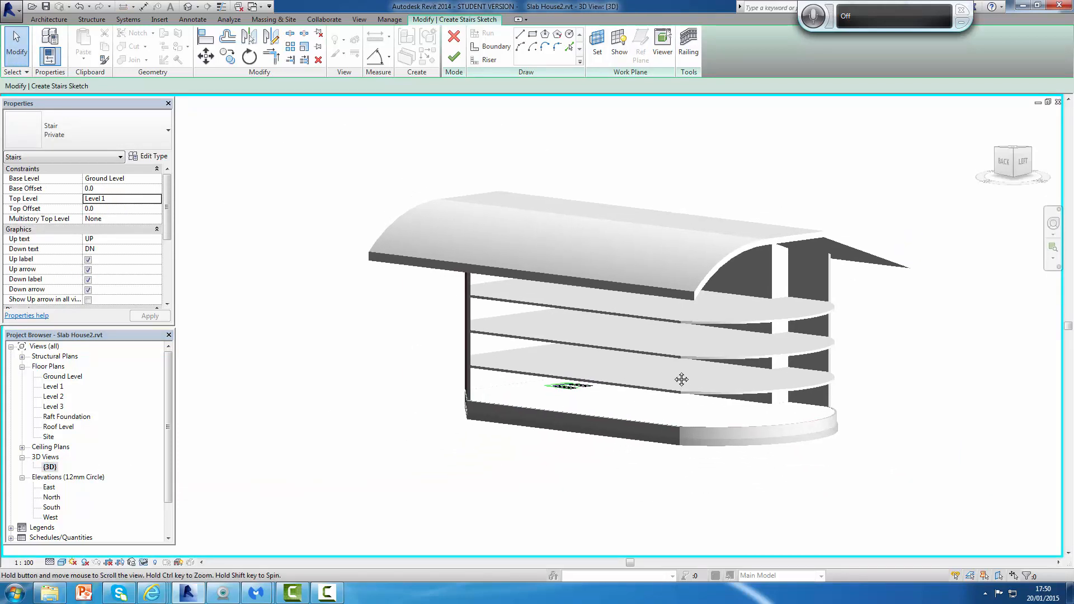
scroll(594, 387, down, 2)
scroll(594, 387, down, 1)
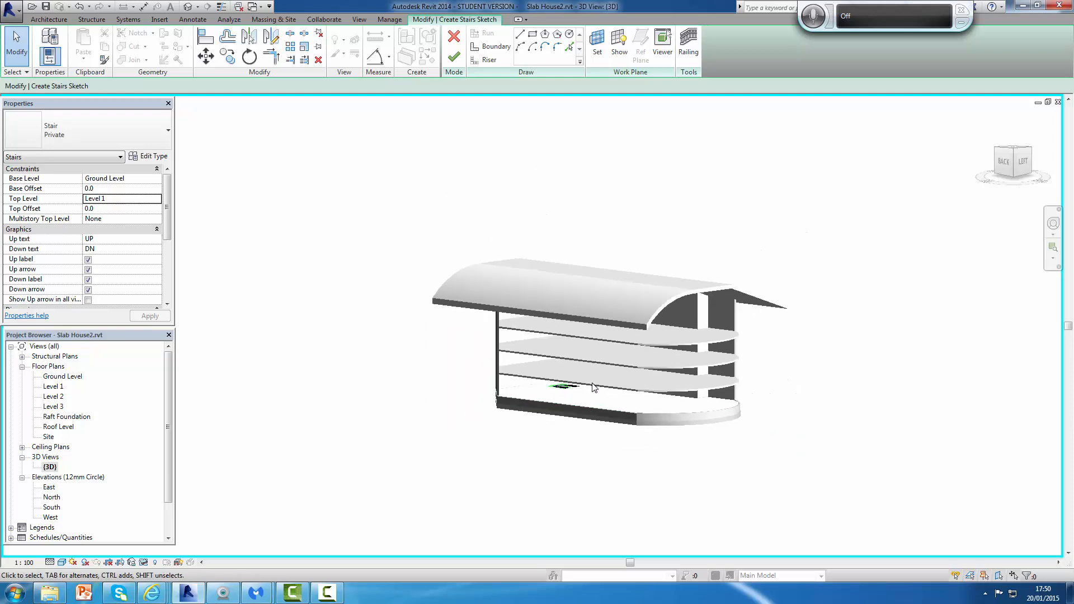
scroll(594, 387, up, 5)
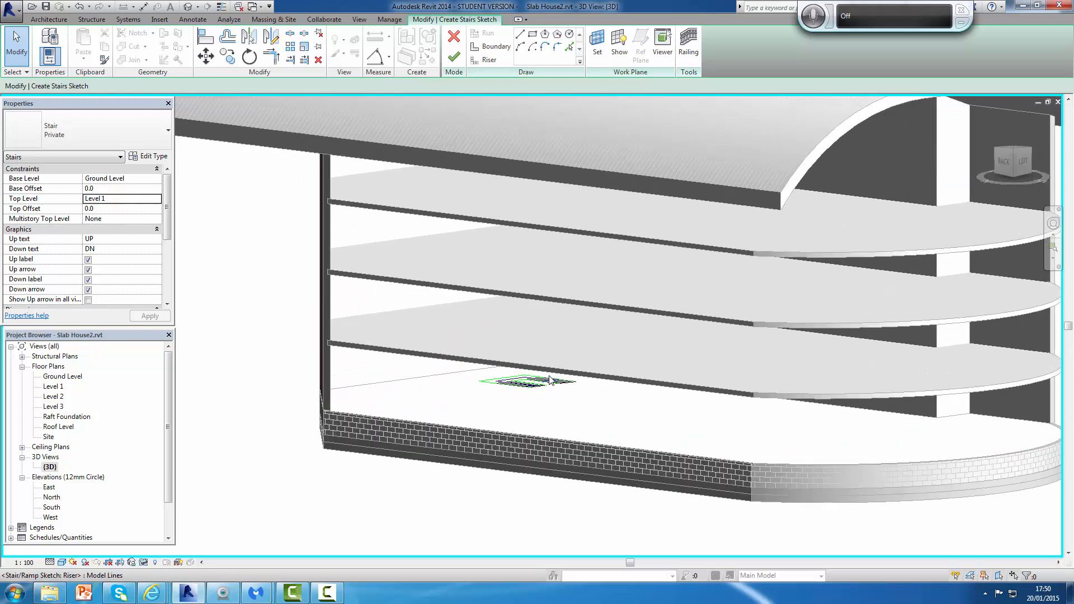
Try to shift a line of the stair sketch in the 3D view, and undo the change
click(551, 381)
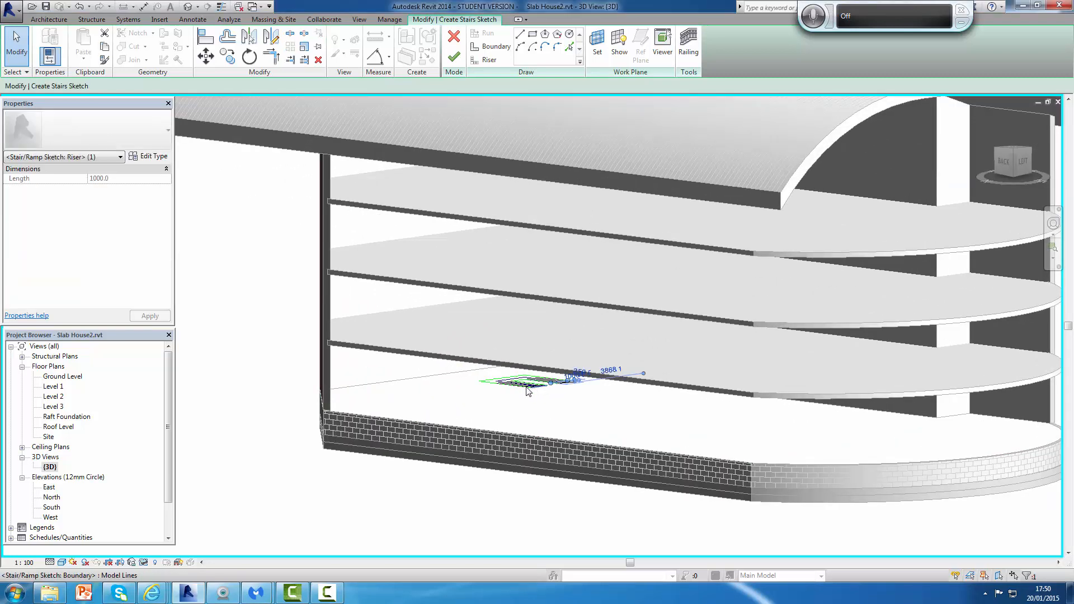
click(526, 385)
click(570, 384)
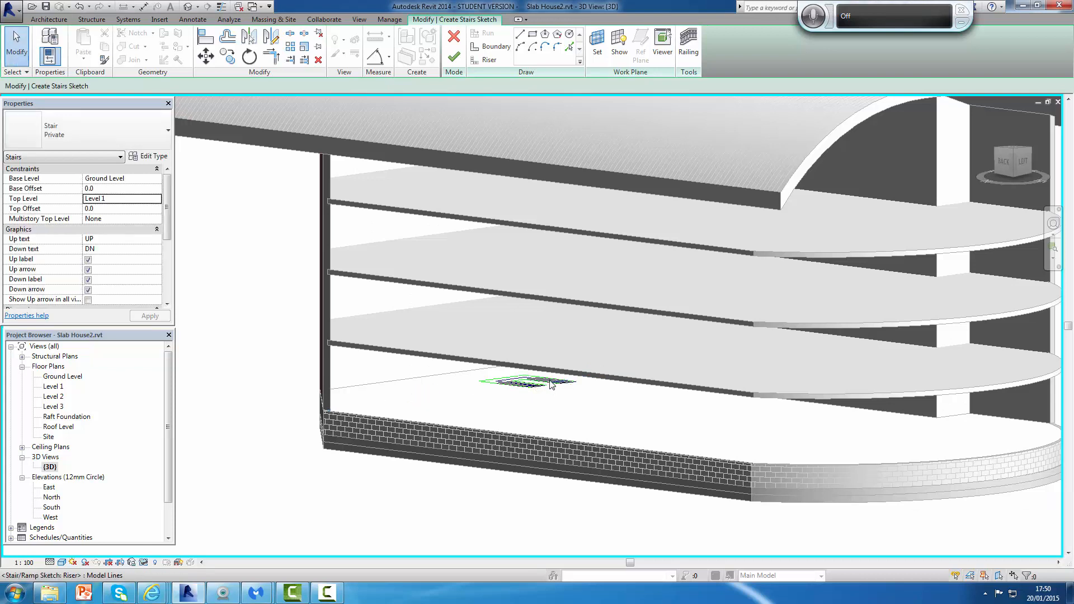
click(515, 384)
drag(514, 383, 471, 376)
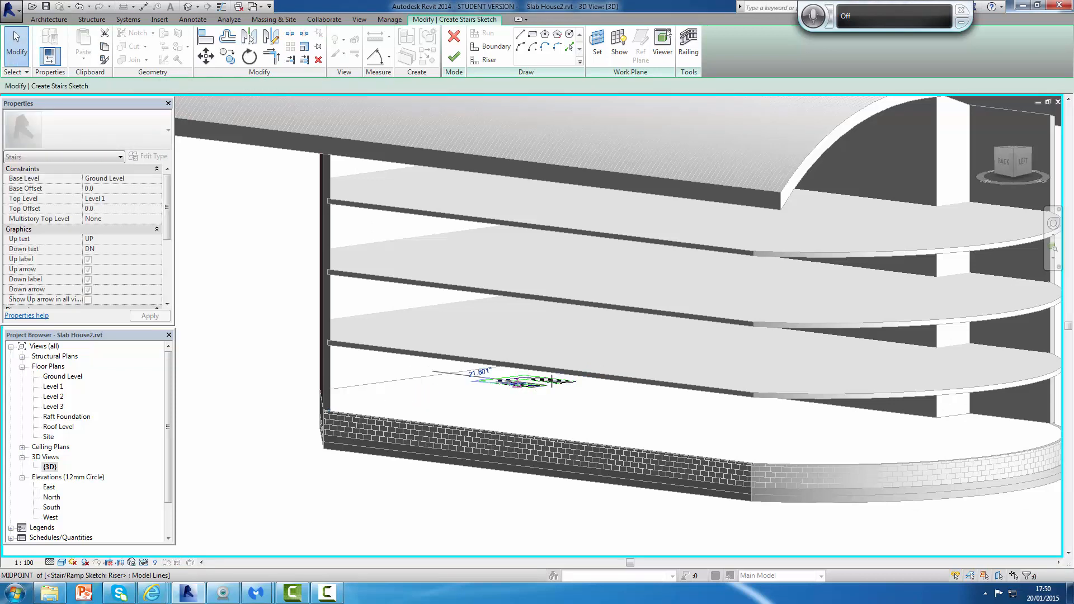
key(ctrl+z)
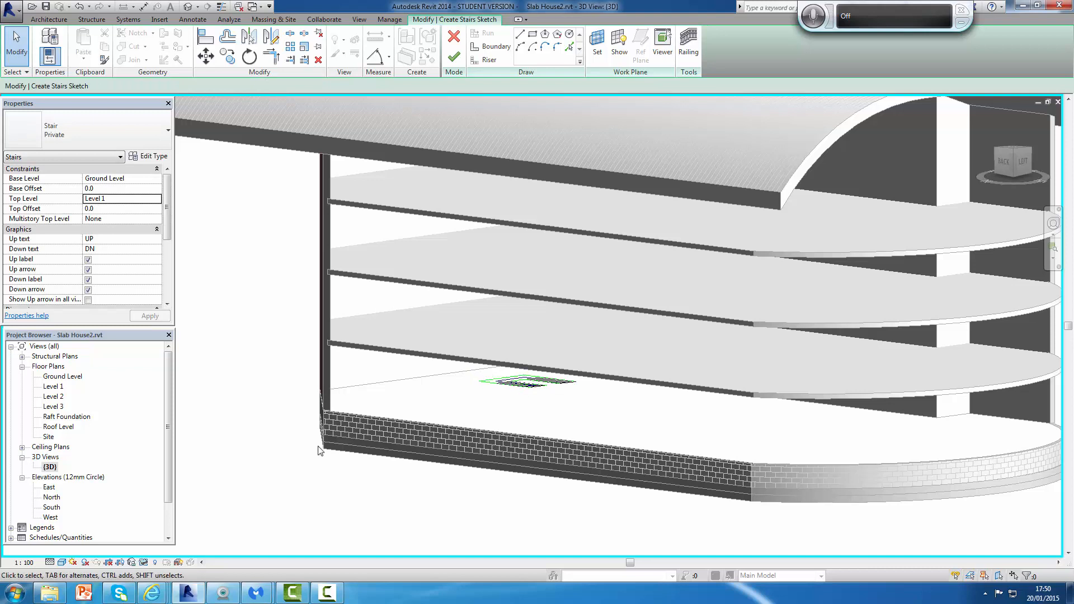
Return to the Ground Level plan and delete one riser from each run of the stair sketch
double_click(79, 377)
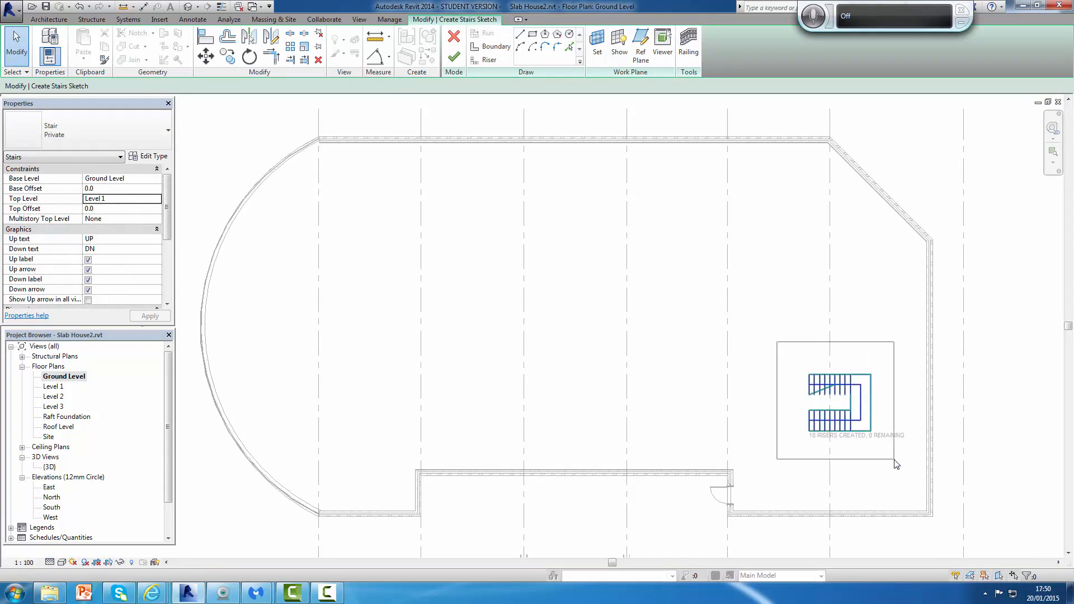
click(870, 431)
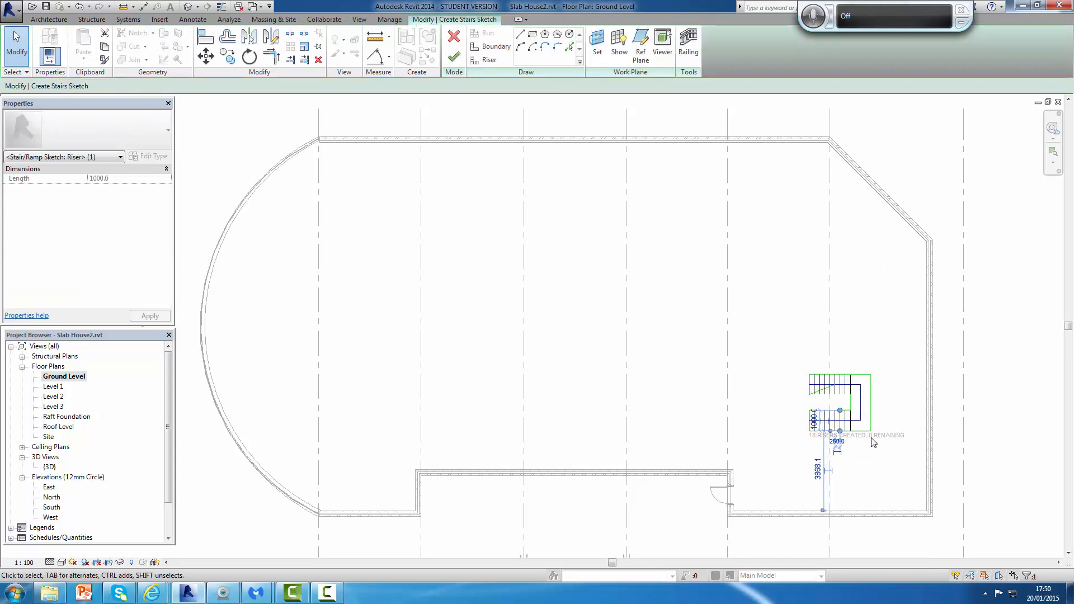
key(Delete)
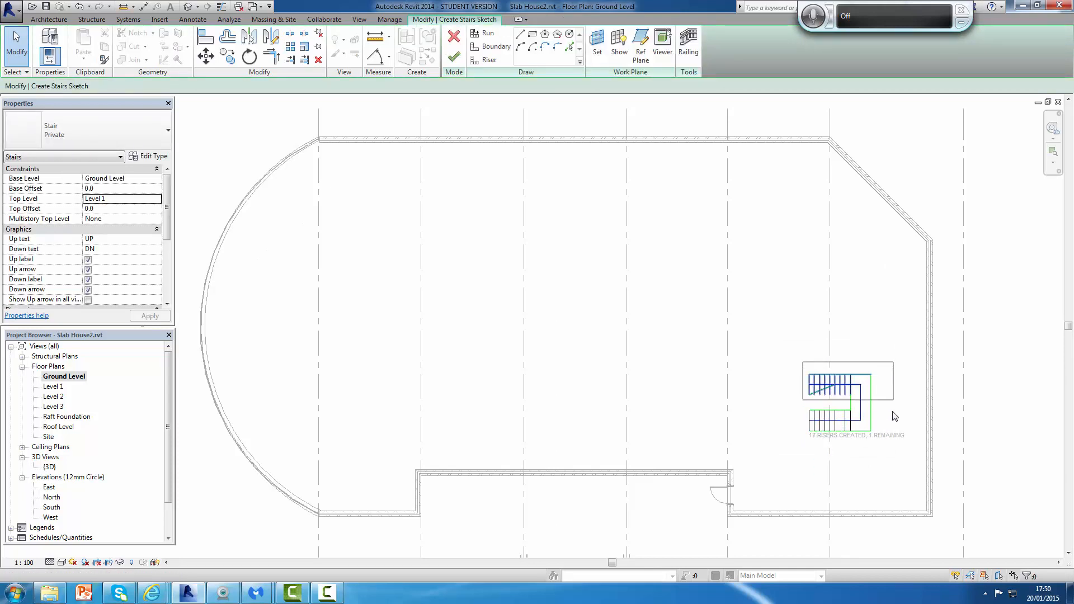
click(856, 399)
key(Delete)
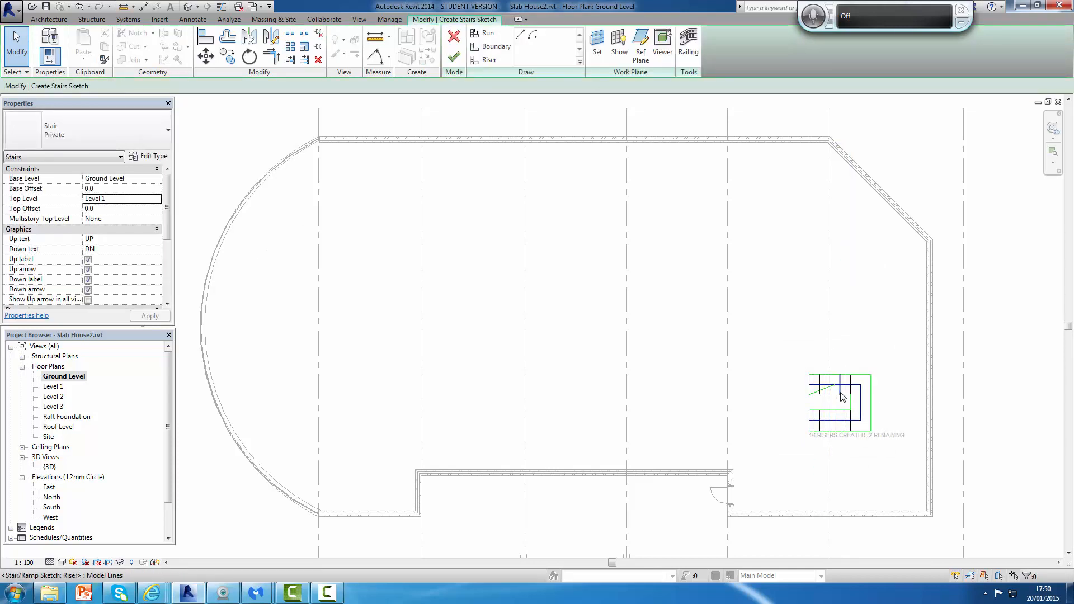
click(843, 402)
click(793, 361)
drag(792, 358, 884, 453)
key(Escape)
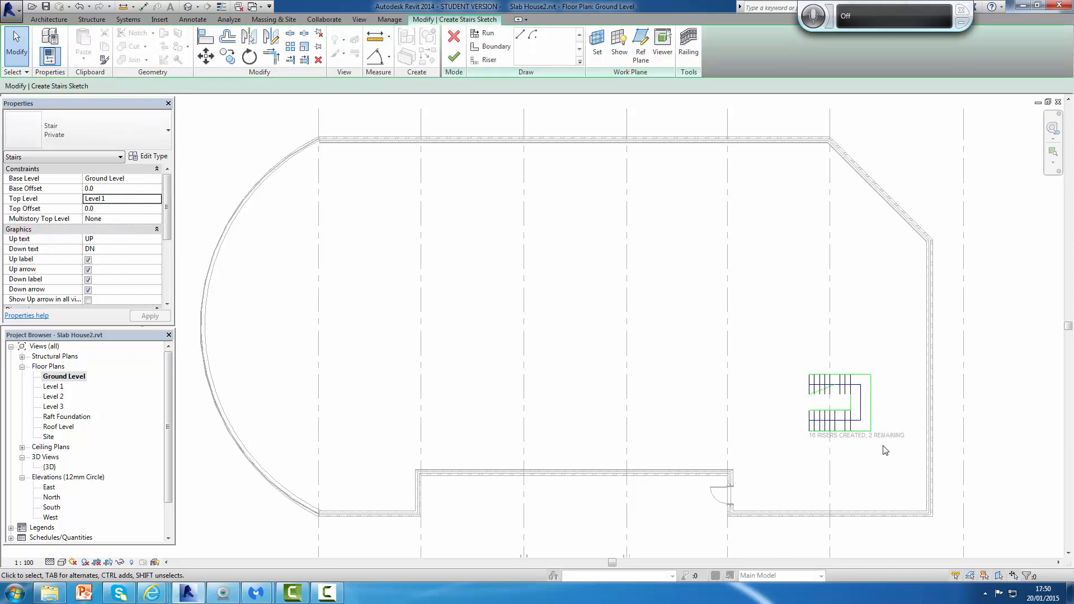
Abandon the edited stair and discard its whole sketch
click(454, 36)
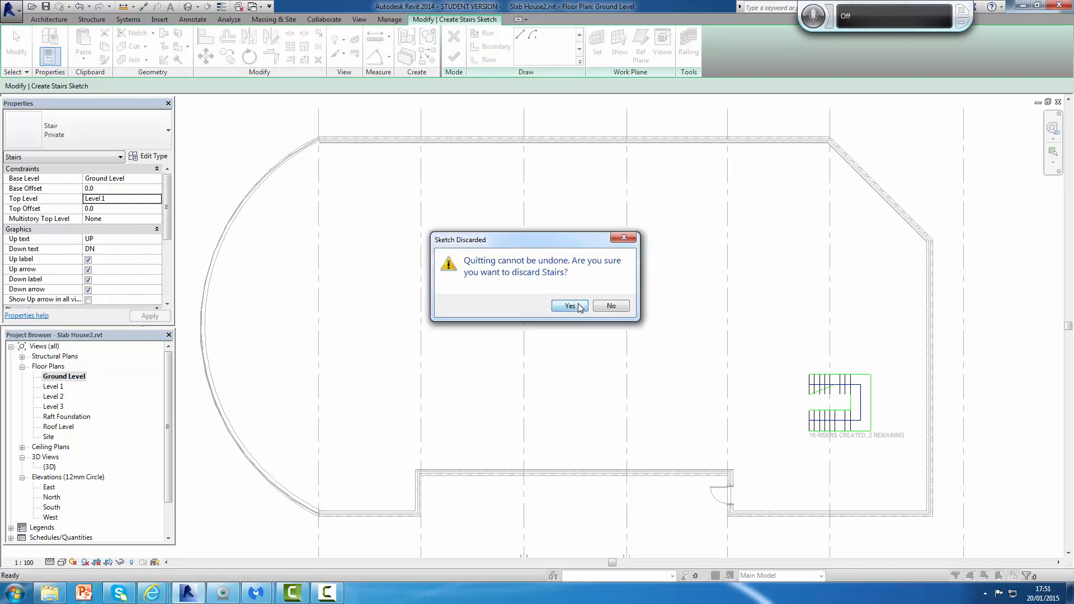
click(569, 306)
scroll(696, 330, down, 2)
middle_drag(701, 335, 755, 368)
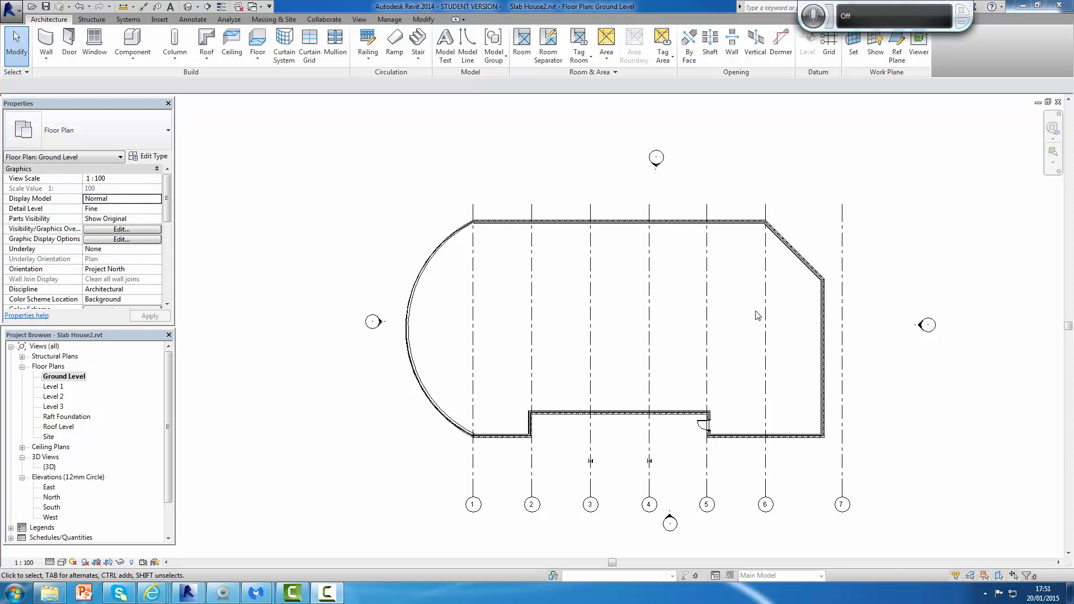
Start a new sketched stair with Ground Level as its base level and Level 1 as its top level
scroll(756, 317, up, 5)
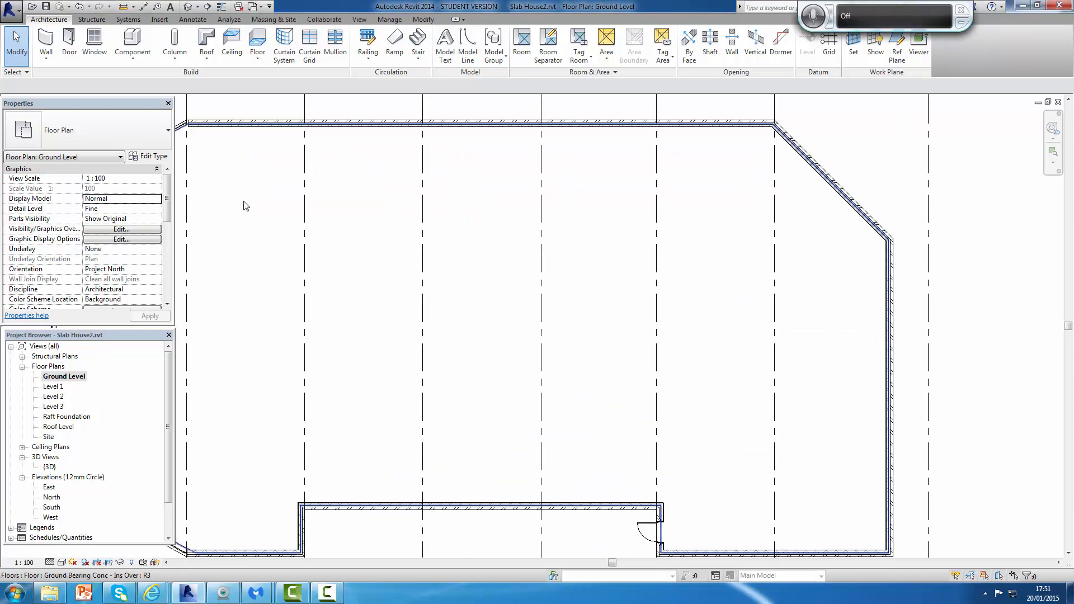
click(419, 58)
click(435, 99)
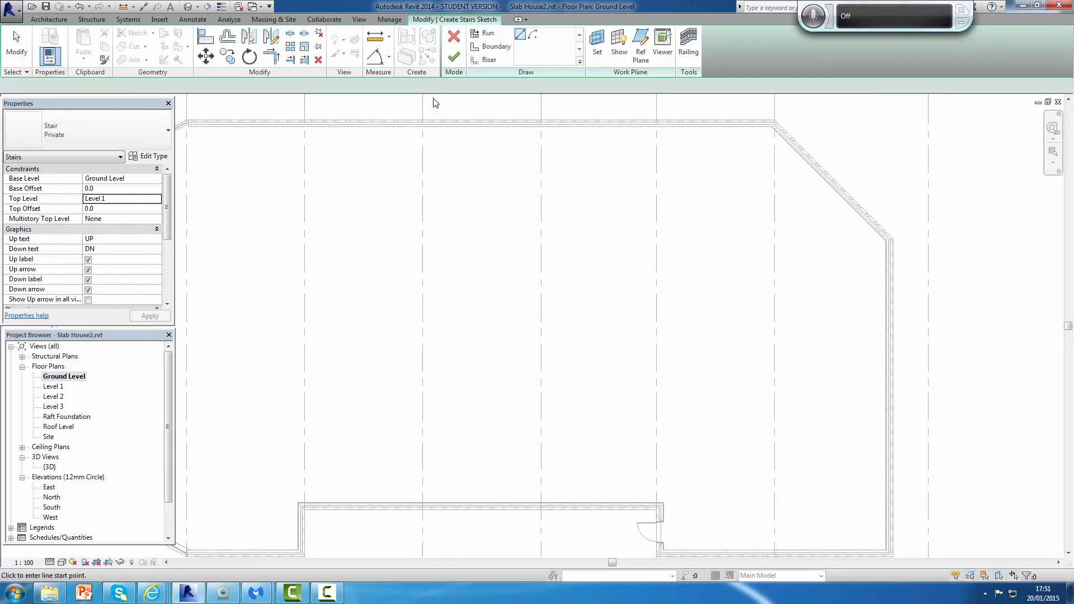
click(152, 178)
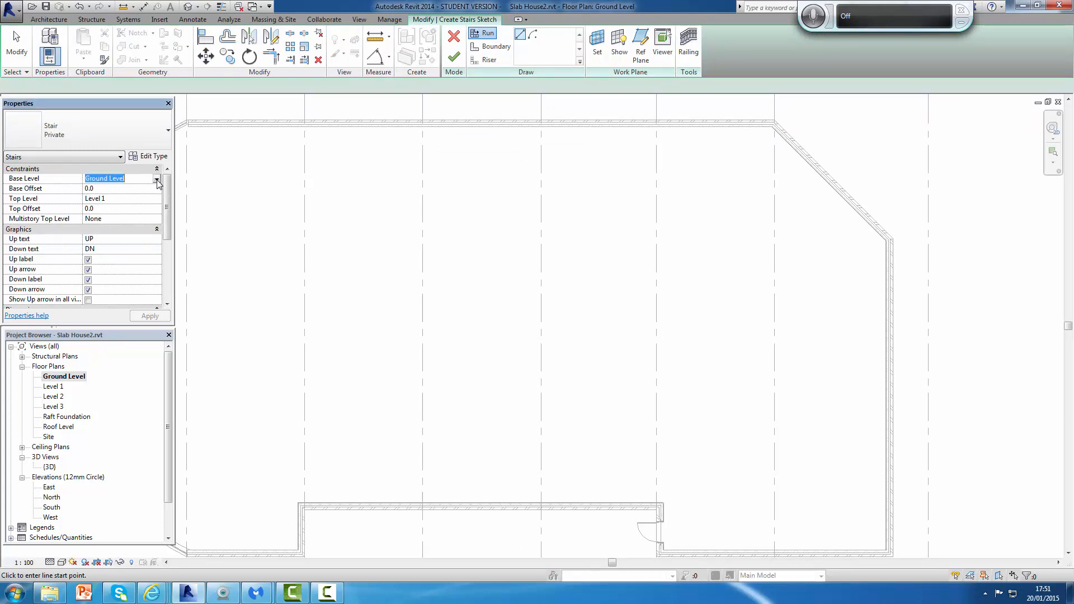
click(157, 178)
click(132, 197)
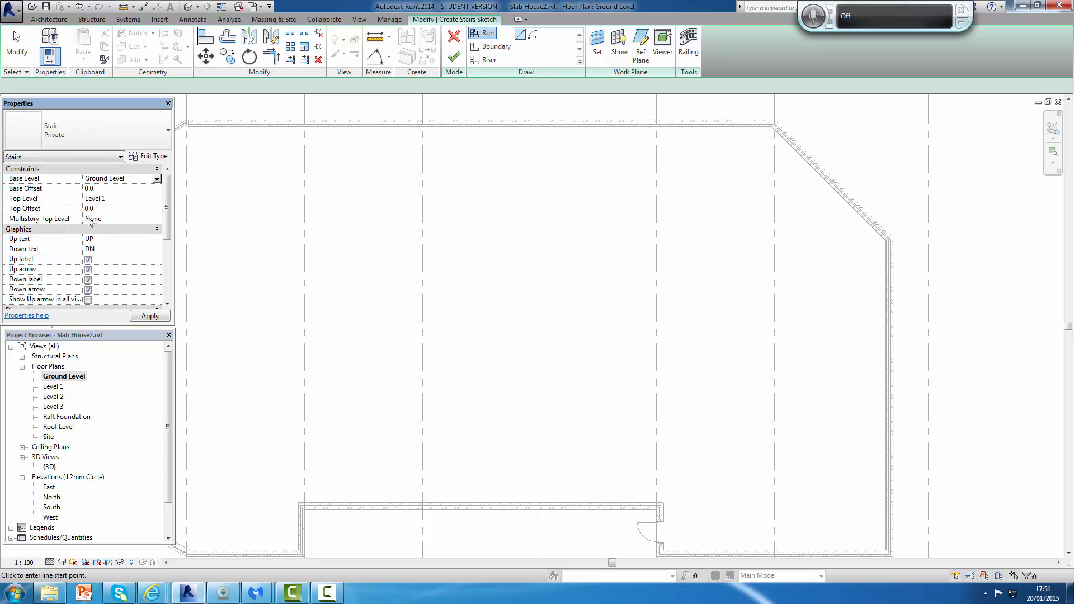
click(112, 198)
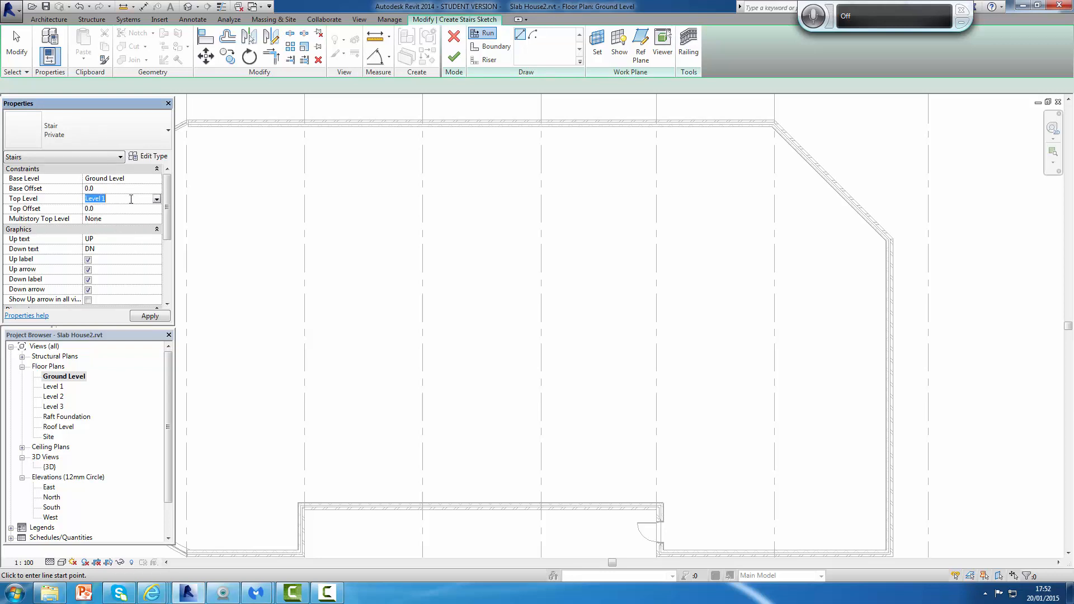
click(157, 199)
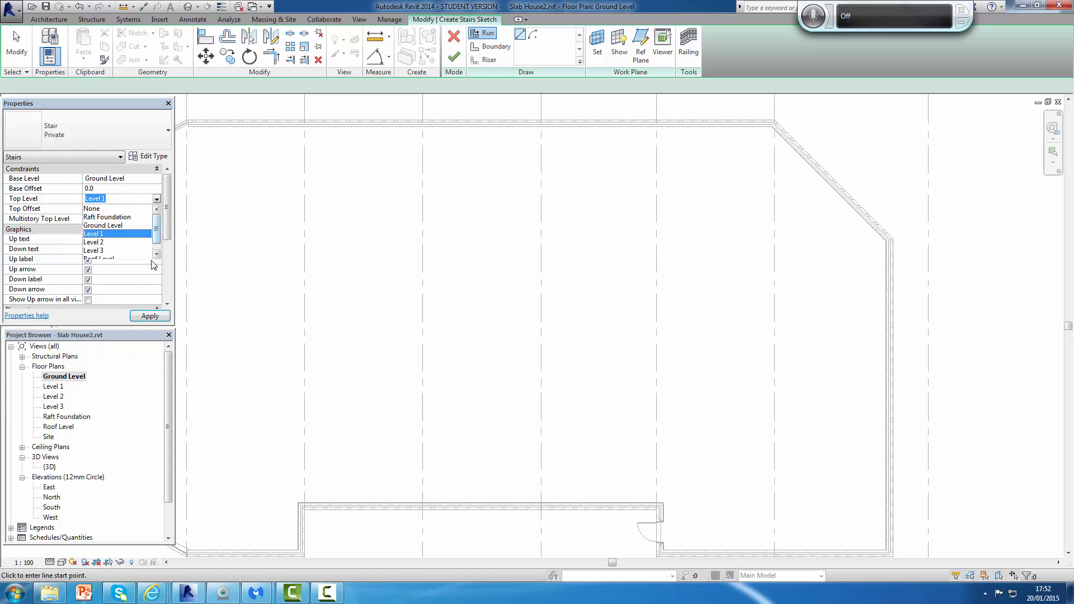
click(113, 199)
click(150, 316)
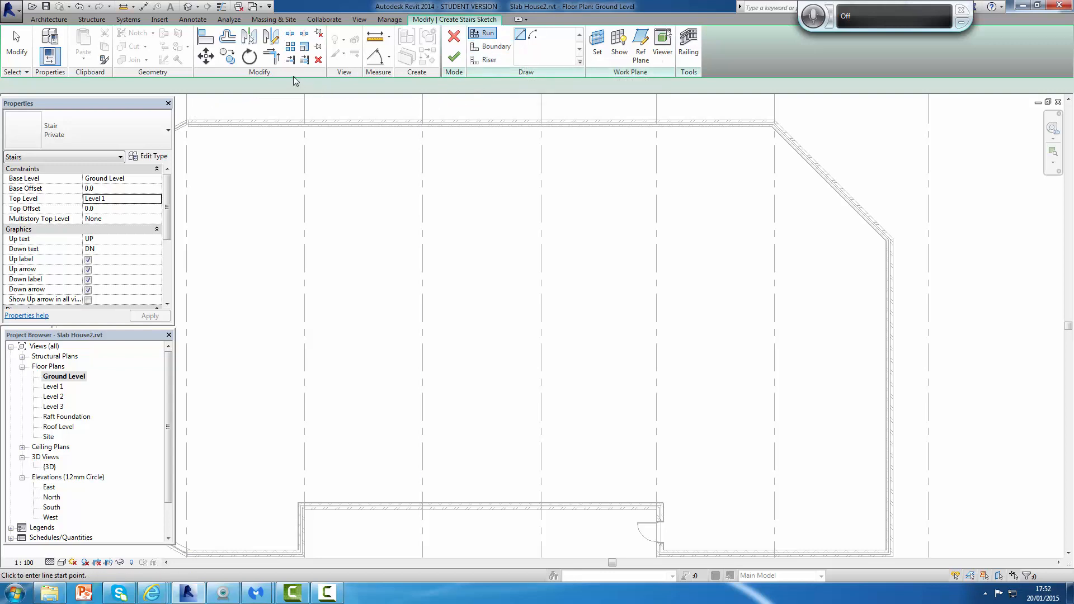
Sketch a U-shaped stair across grid 6 with a 2250 mm run of 10 risers and a parallel return run of 8 risers
click(748, 388)
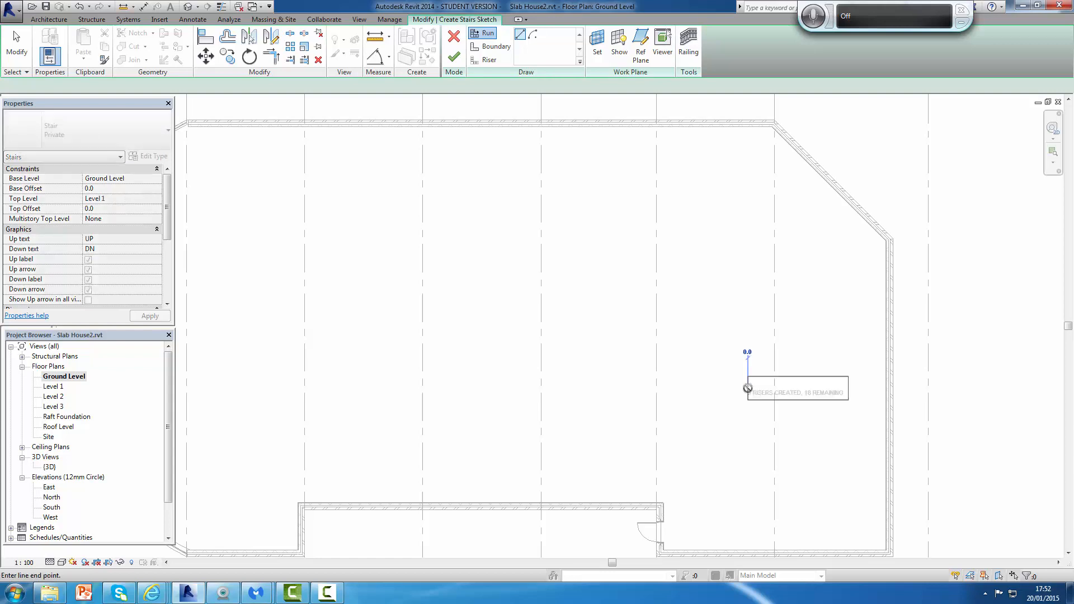
click(801, 387)
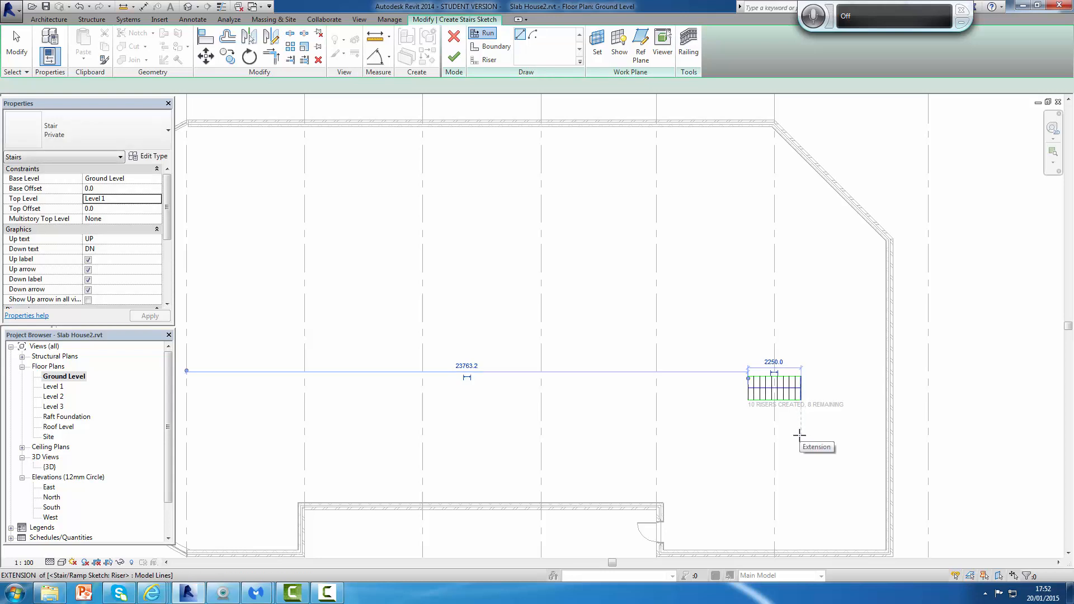
click(800, 435)
click(760, 435)
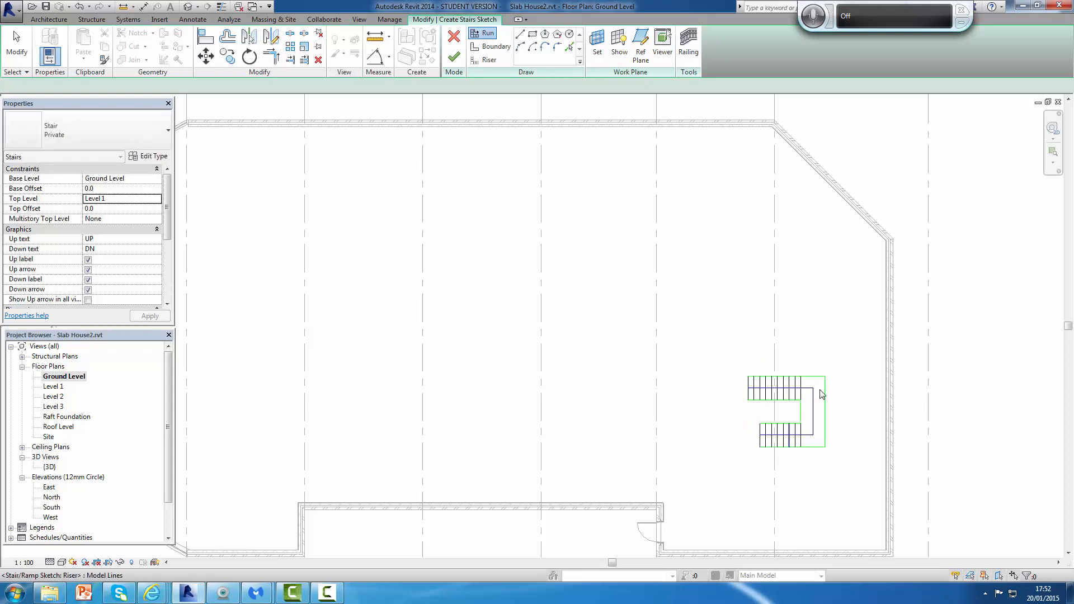
key(Escape)
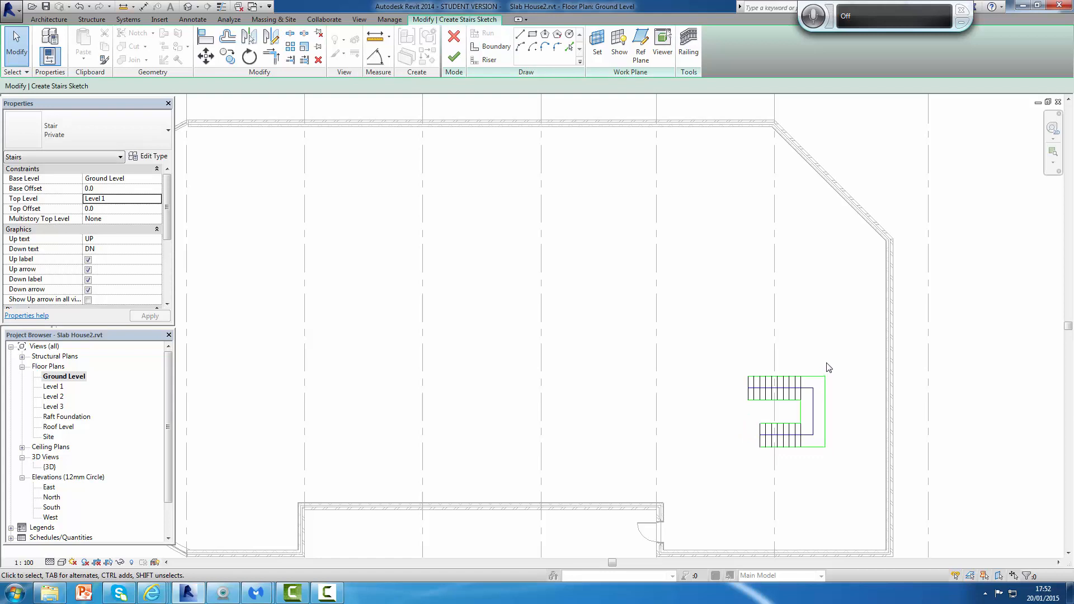
Move the end riser of the shorter run outward to line up with the first riser of the longer run
click(761, 439)
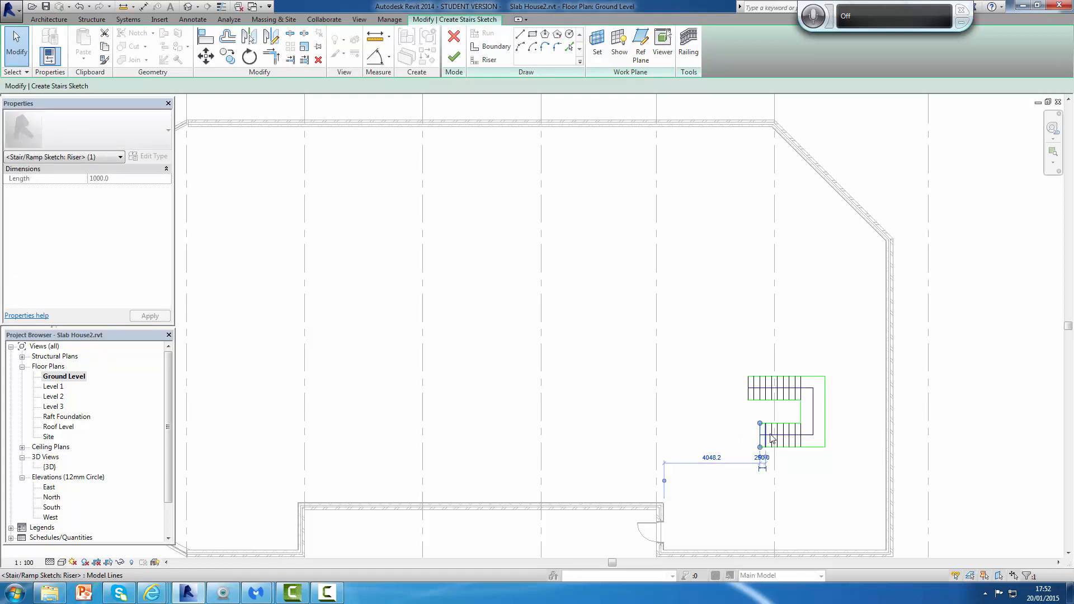
key(Escape)
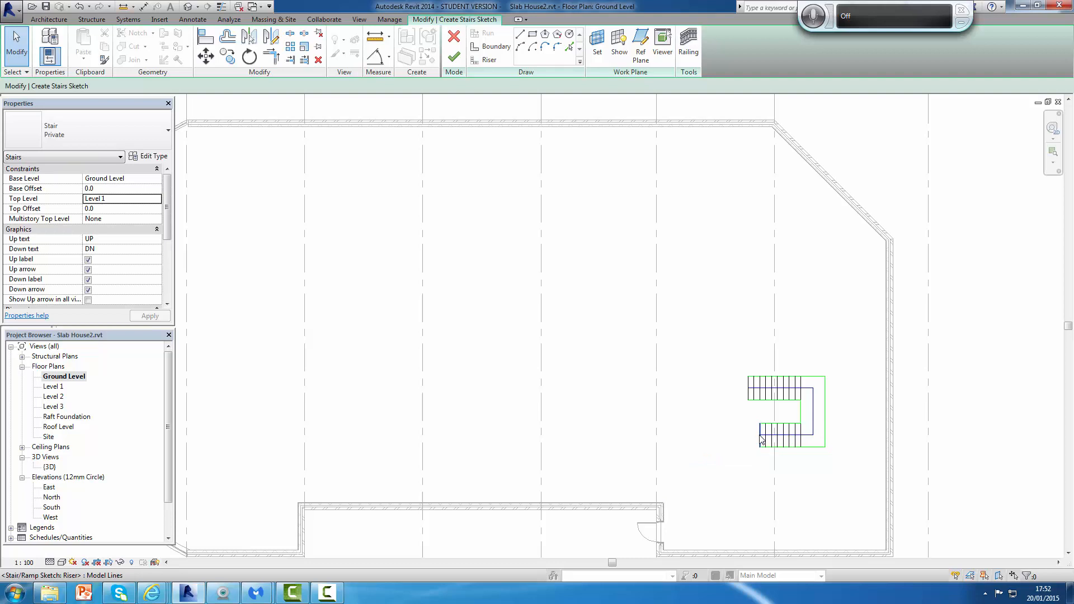
click(761, 439)
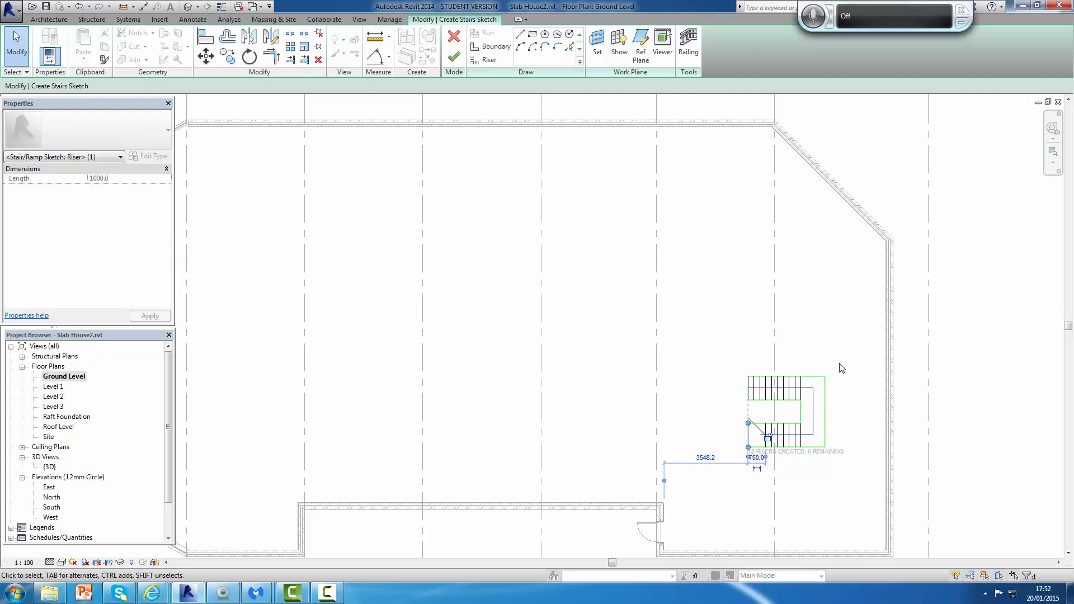
key(Escape)
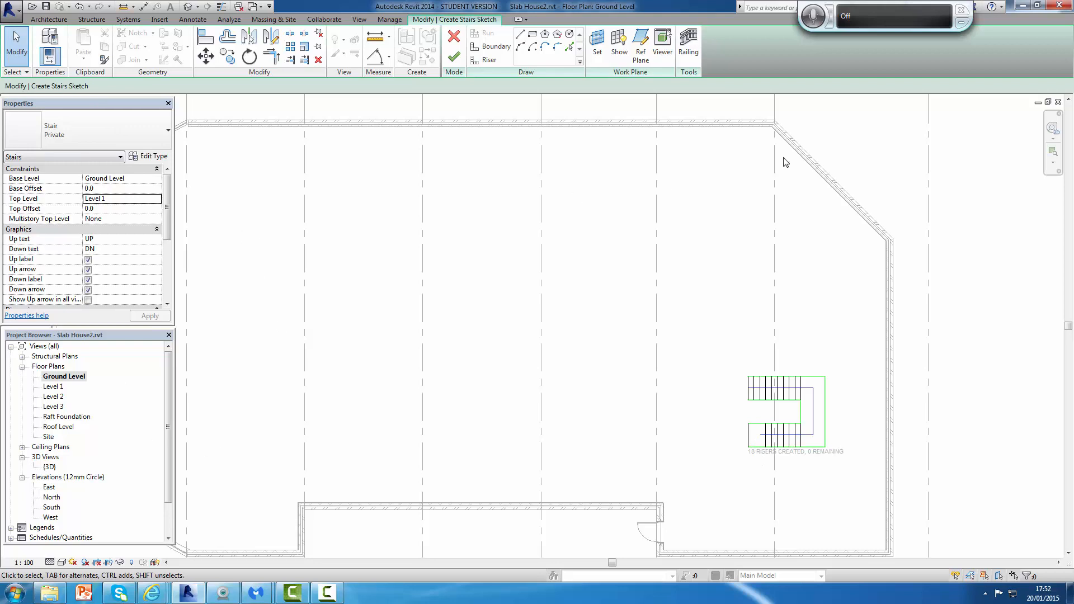
Finish the stair sketch and dismiss the railing warning
click(453, 60)
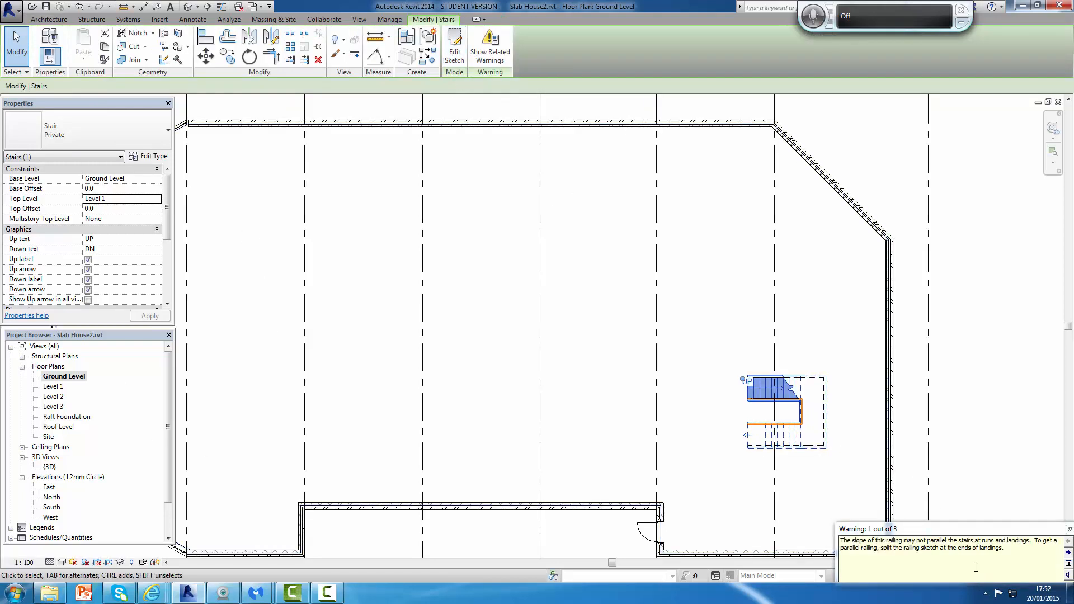
click(1068, 529)
click(320, 486)
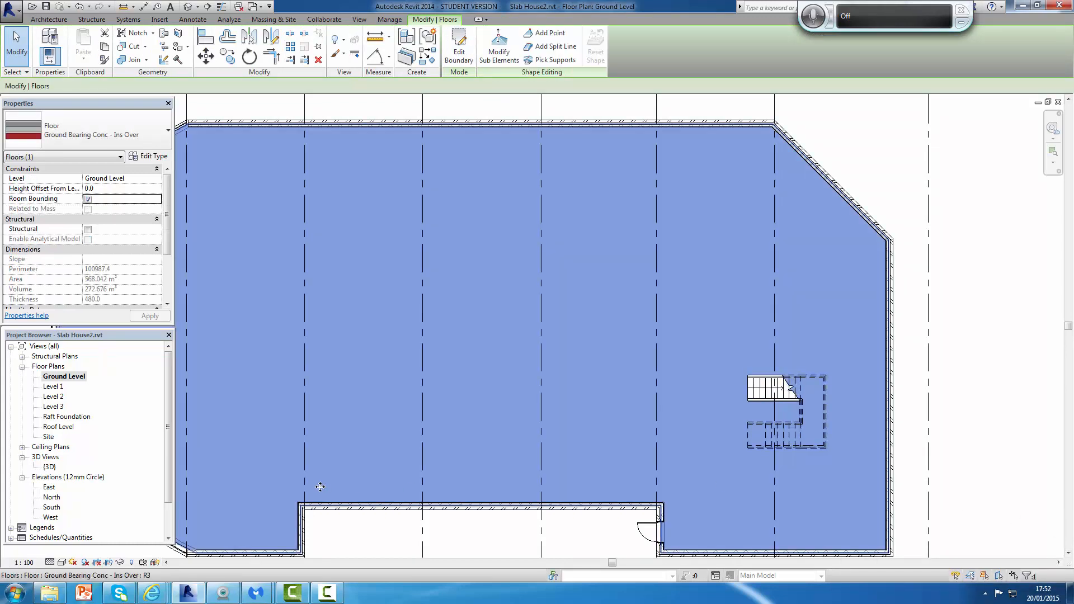
click(983, 283)
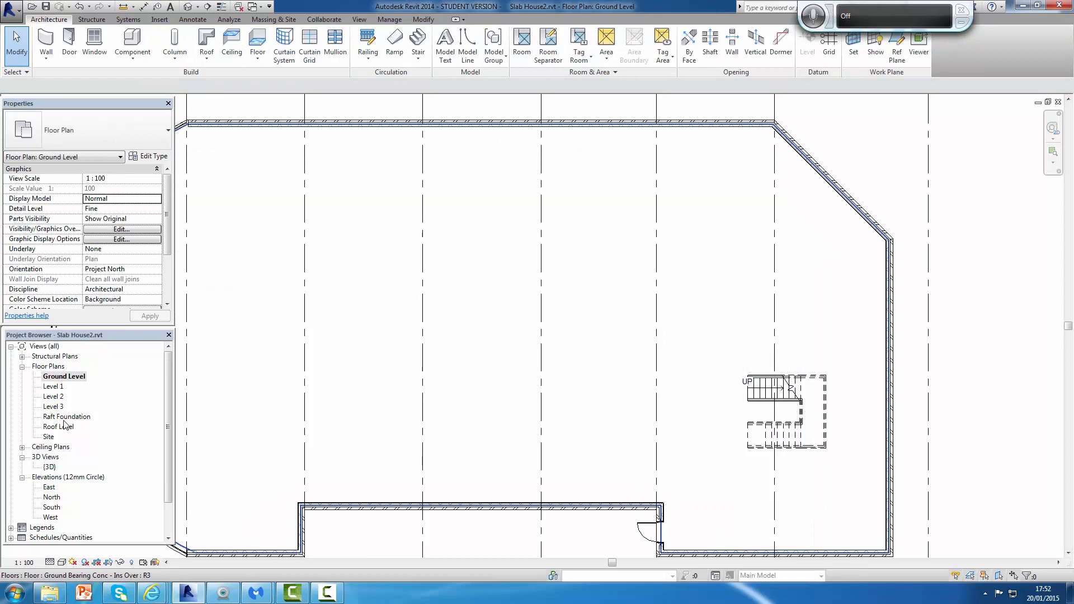
Open the 3D view and examine how the new stair sits between Ground Level and Level 1
double_click(55, 465)
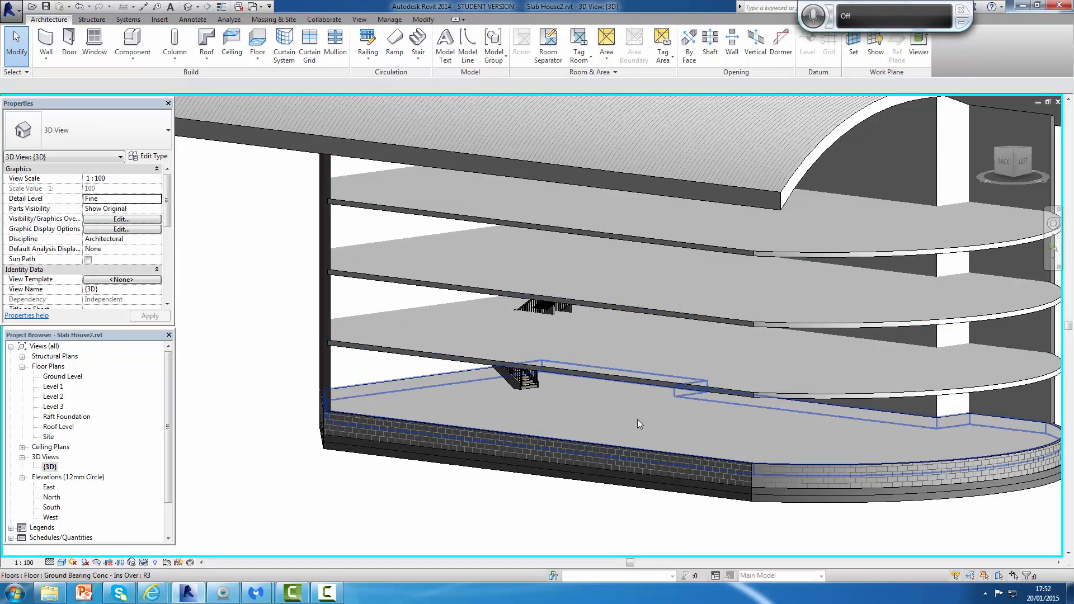
shift+middle_drag(688, 424, 711, 423)
scroll(702, 414, up, 8)
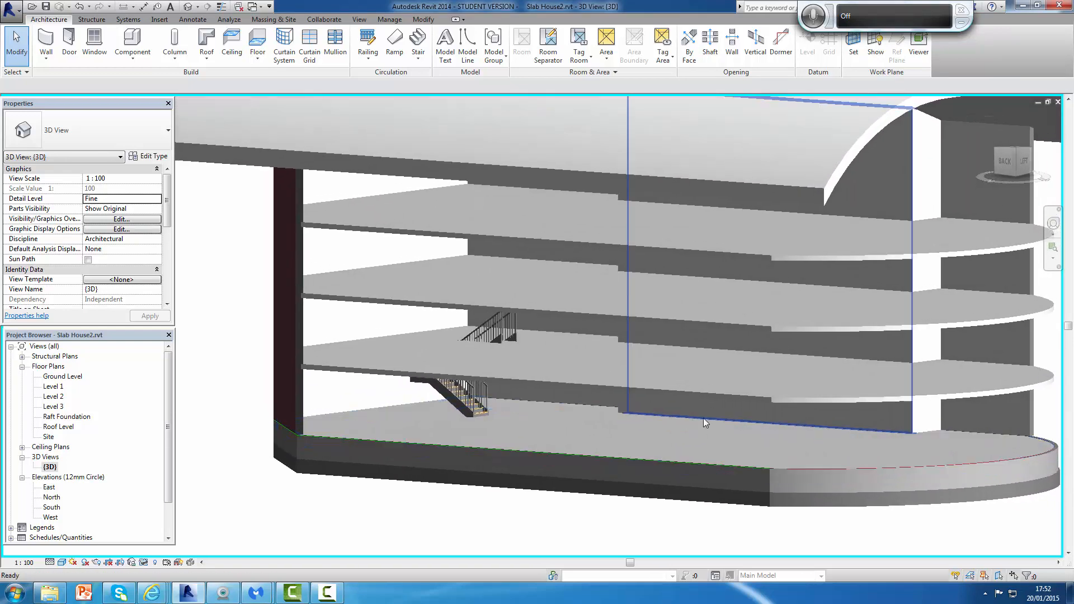
scroll(712, 425, down, 8)
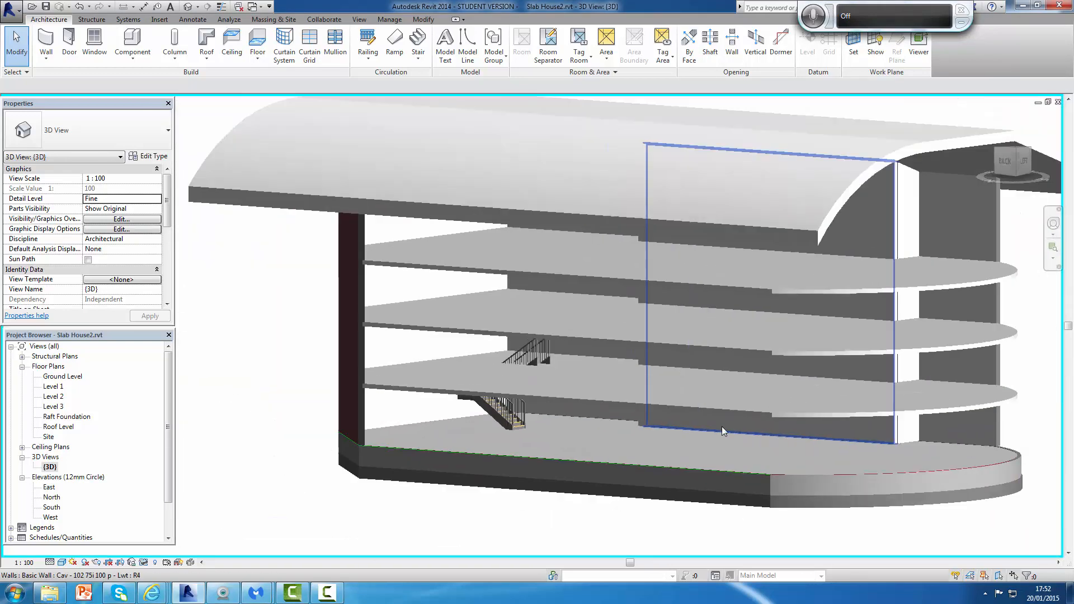
shift+middle_drag(676, 412, 924, 420)
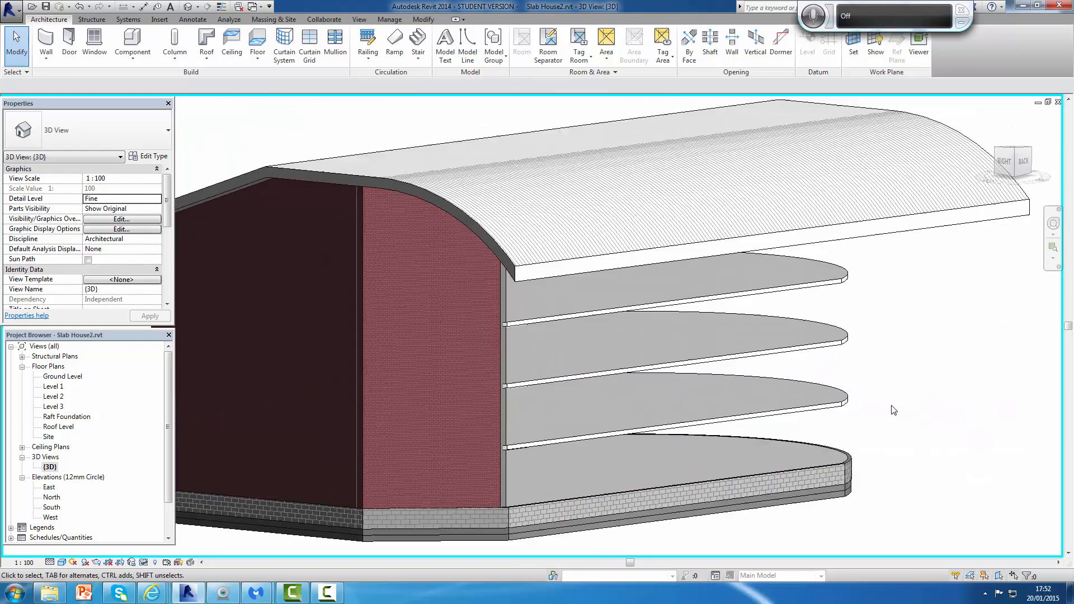
scroll(892, 410, up, 1)
scroll(646, 381, down, 3)
Temporarily hide the exterior end wall beside the stair and the adjoining angled wall in the 3D view
click(468, 365)
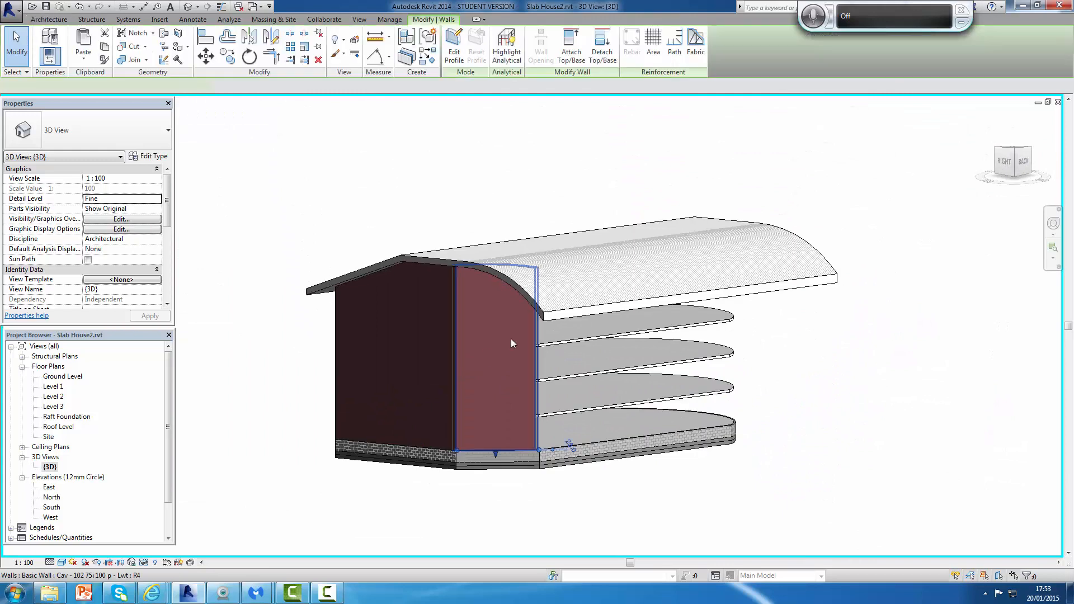
click(420, 416)
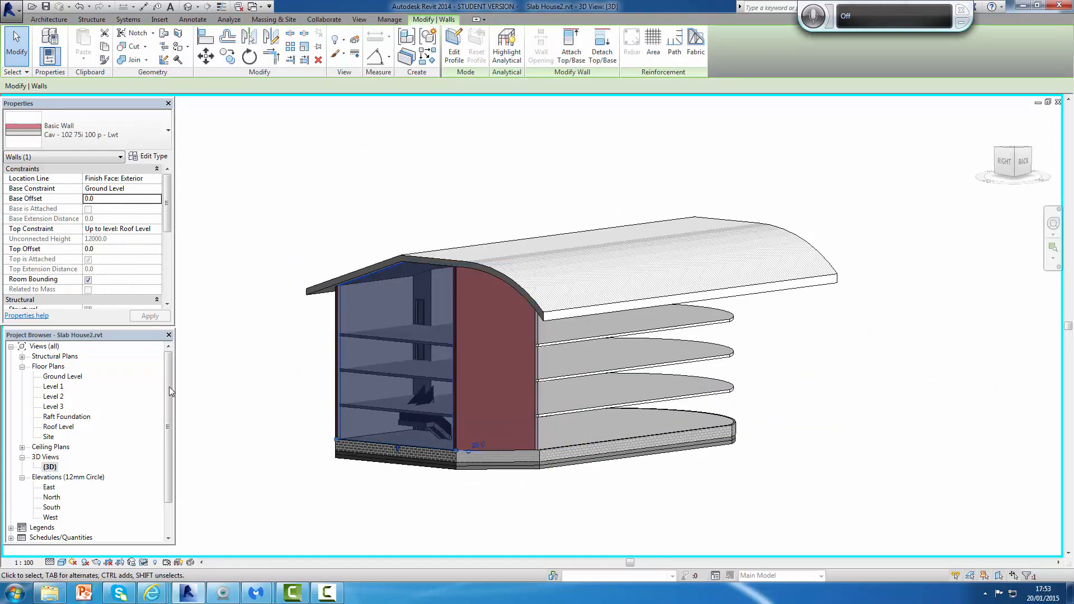
click(144, 562)
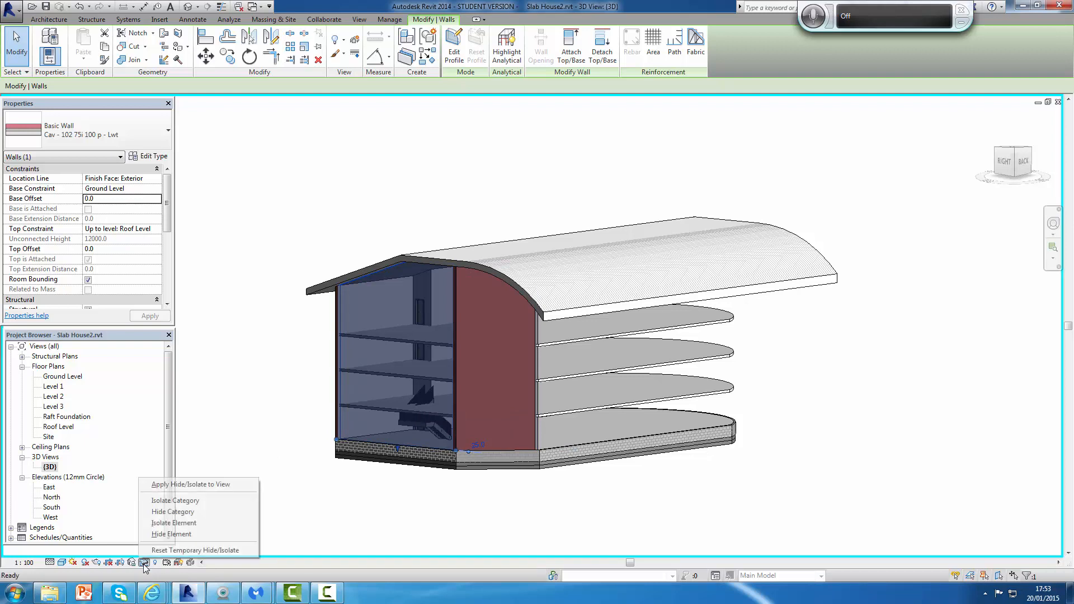
click(173, 534)
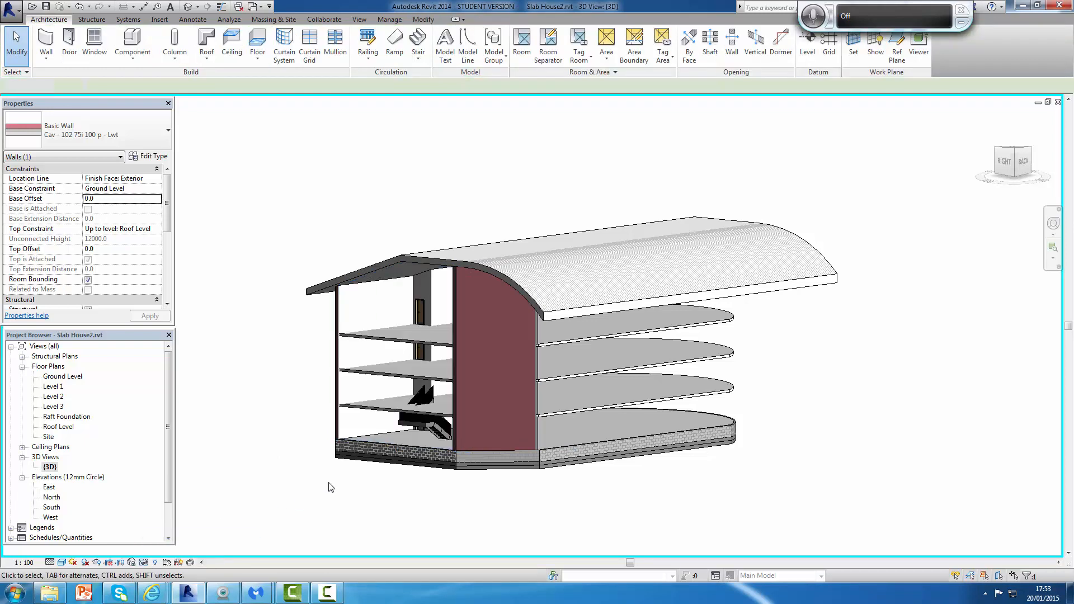
click(506, 380)
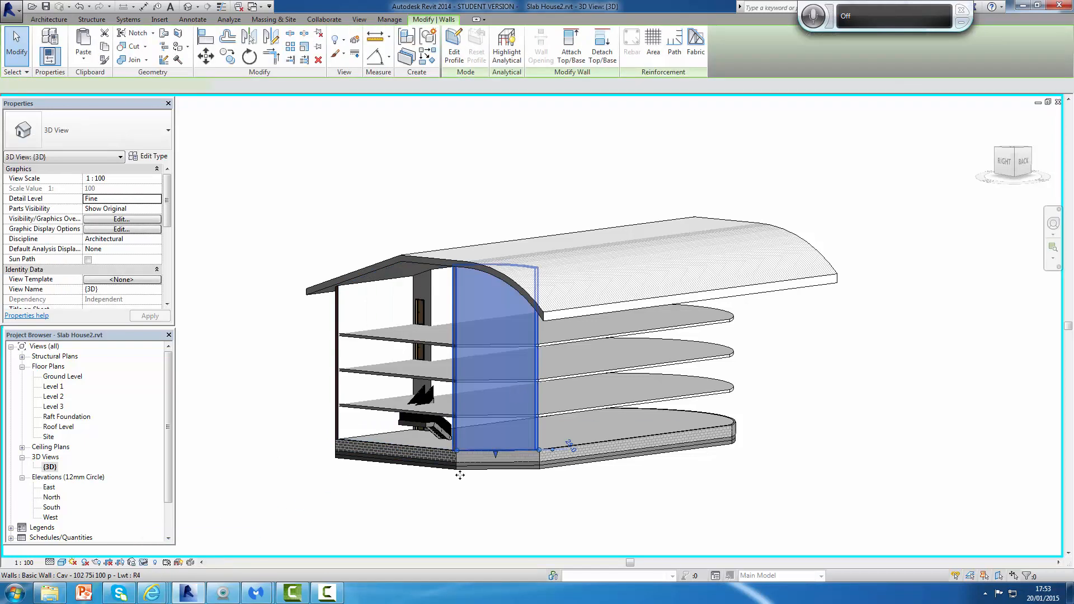
click(144, 563)
click(170, 533)
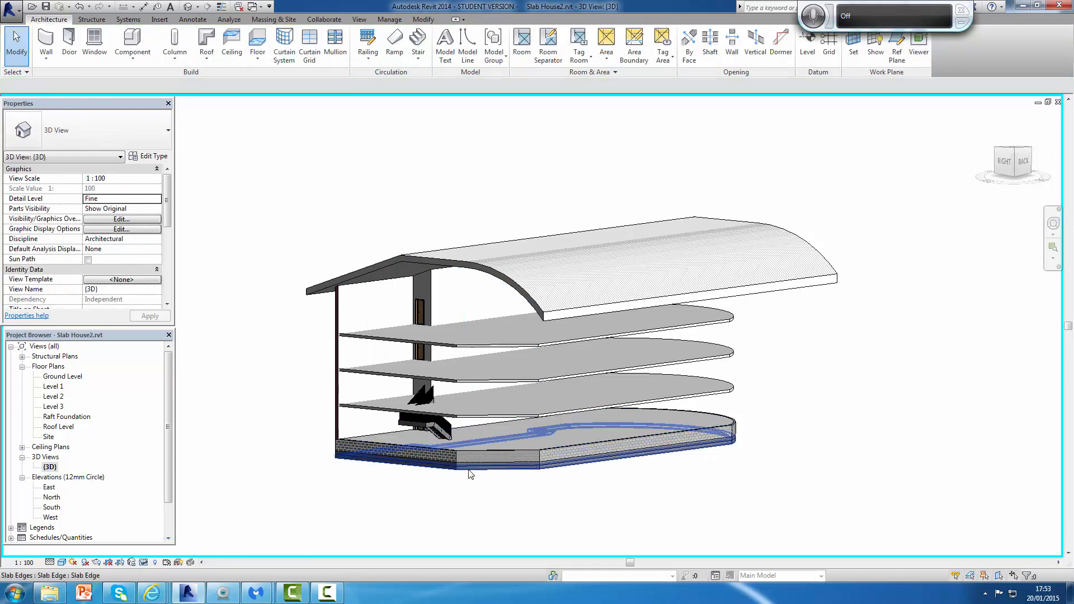
Examine the stair's runs, landing and railings against the floor slabs from the back of the house in the 3D view
scroll(470, 470, down, 3)
scroll(448, 437, up, 5)
scroll(465, 425, up, 5)
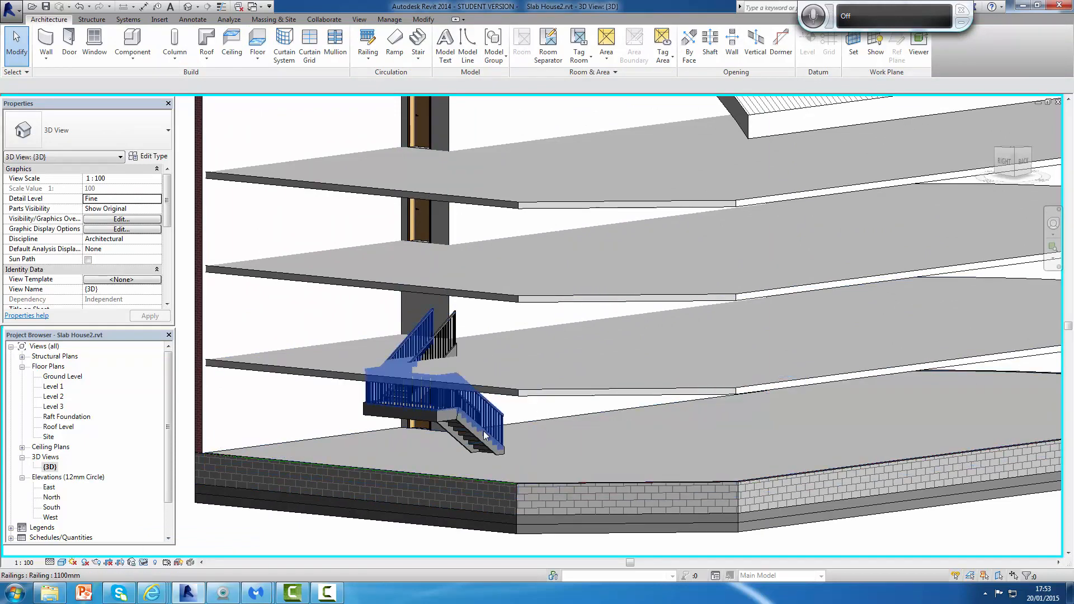
scroll(569, 445, down, 3)
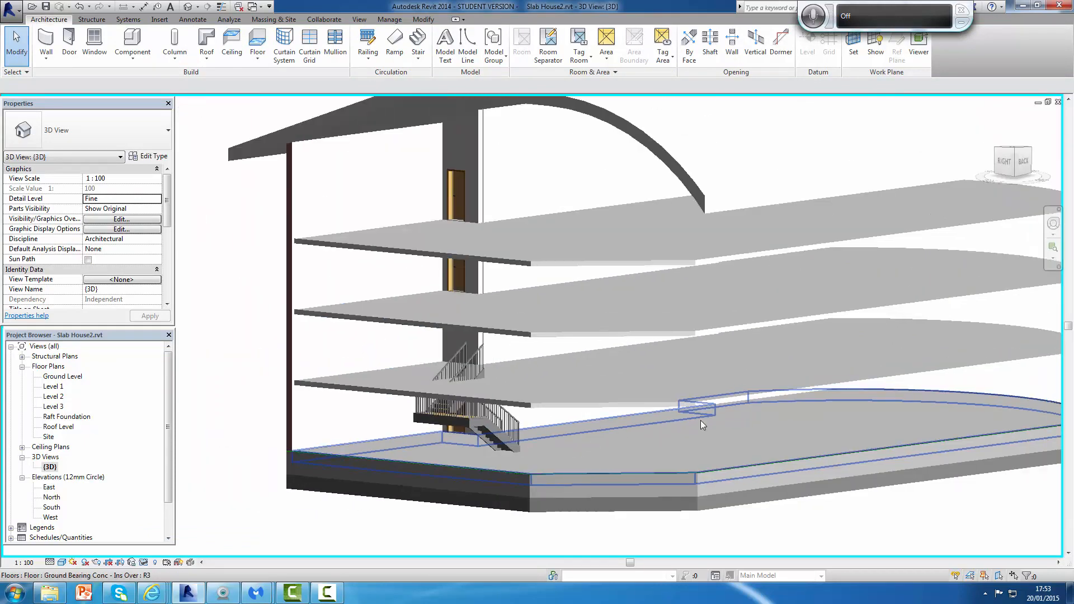
scroll(907, 459, up, 2)
shift+middle_drag(908, 459, 777, 433)
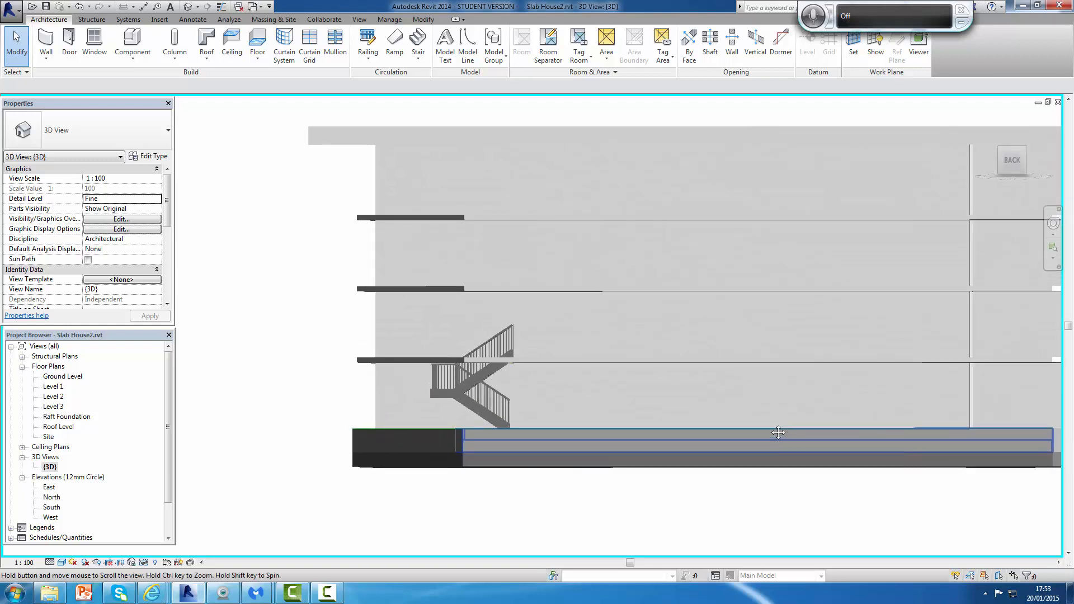
scroll(681, 384, up, 4)
scroll(579, 360, down, 3)
scroll(580, 365, down, 1)
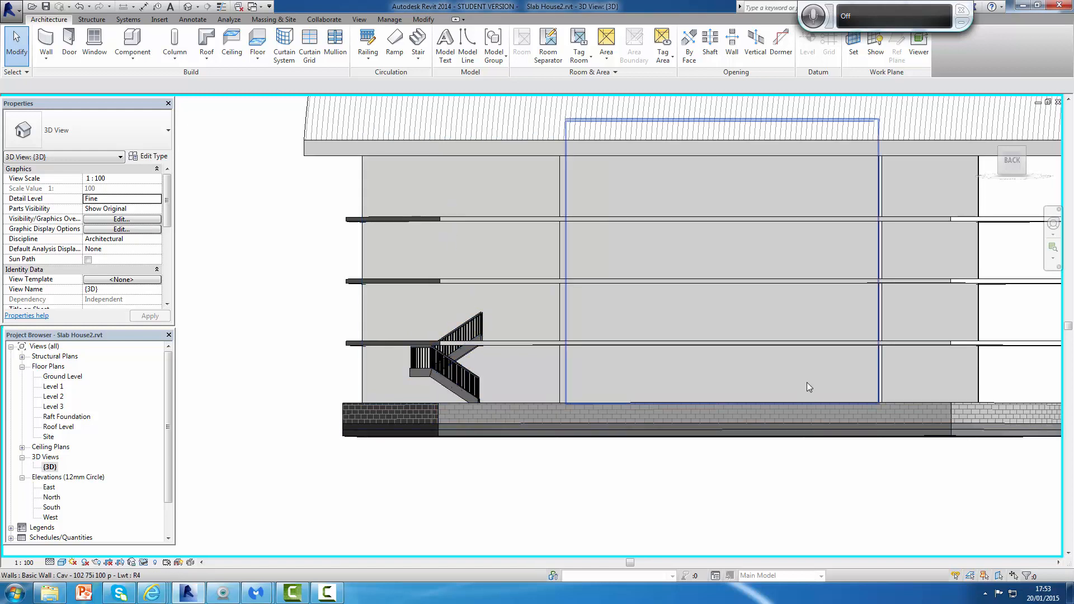
scroll(806, 383, down, 1)
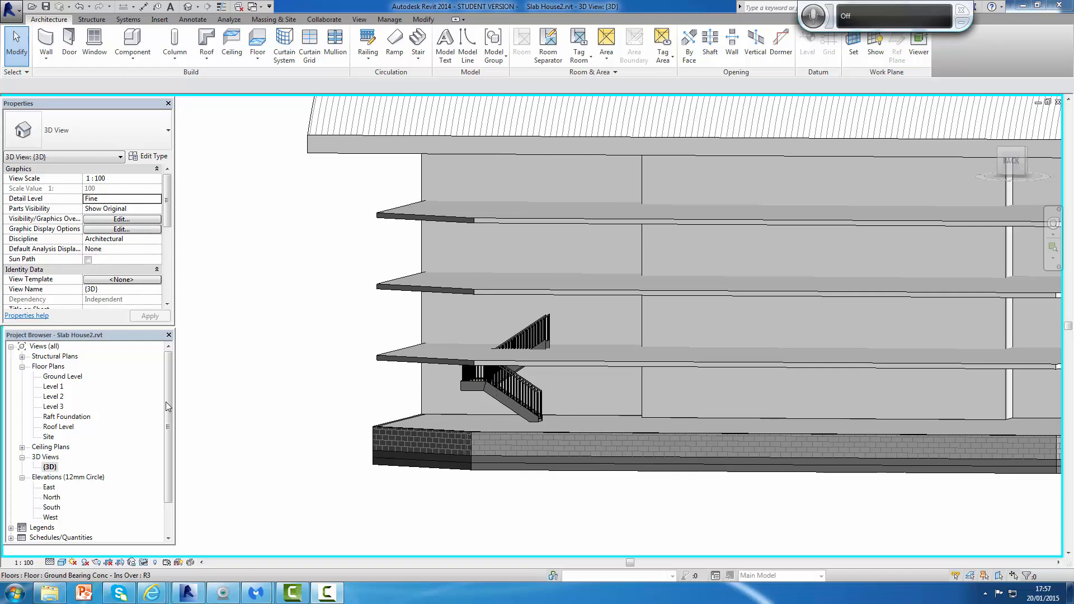
Open the Ground Level floor plan at the stair and the adjacent corner of the exterior walls
double_click(63, 376)
scroll(665, 350, down, 2)
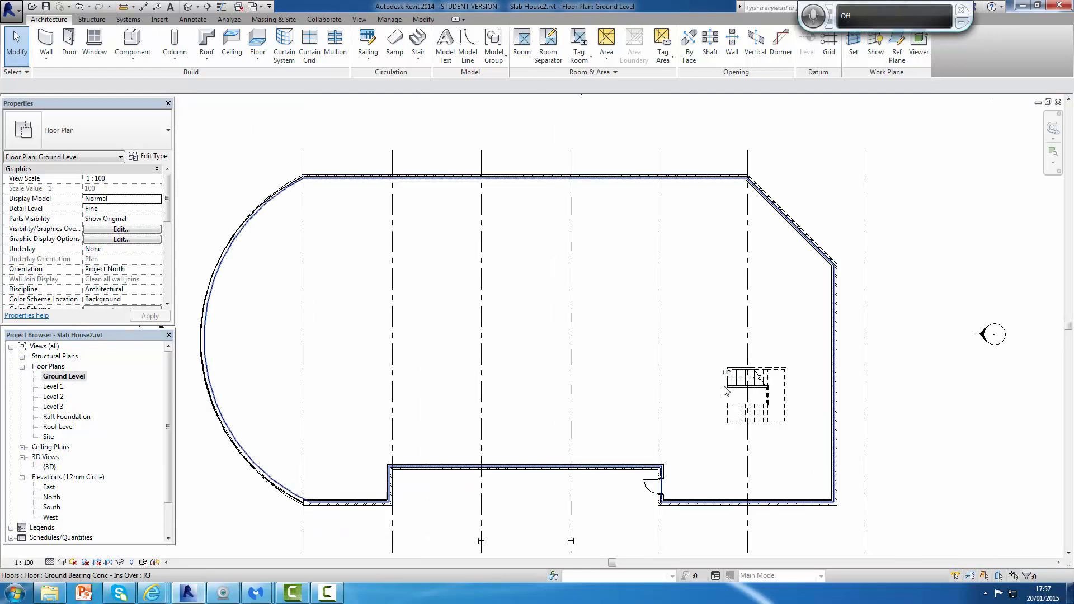
scroll(619, 313, up, 4)
middle_drag(619, 314, 544, 261)
scroll(542, 259, up, 3)
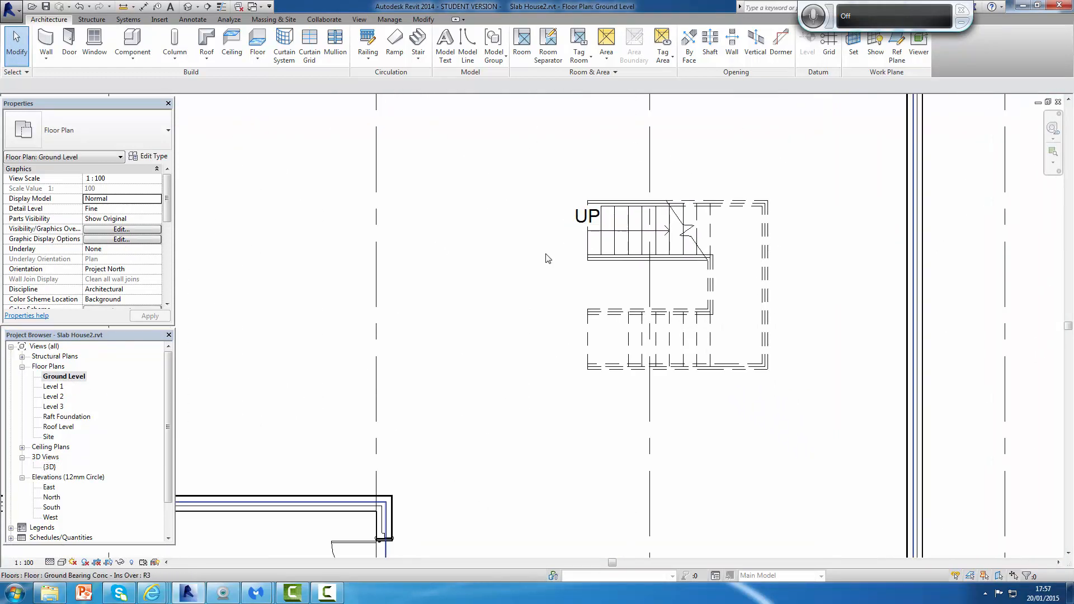
scroll(627, 257, down, 1)
scroll(847, 328, down, 2)
middle_drag(807, 336, 666, 299)
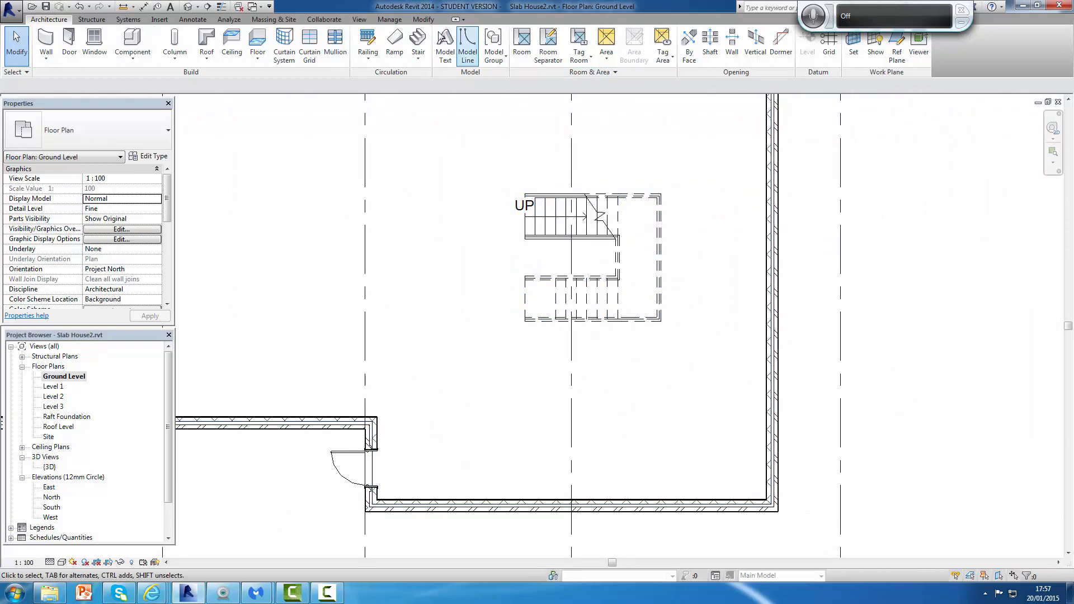
Try to move the stair by its outer landing corner towards the nearby corner of the exterior walls
click(425, 19)
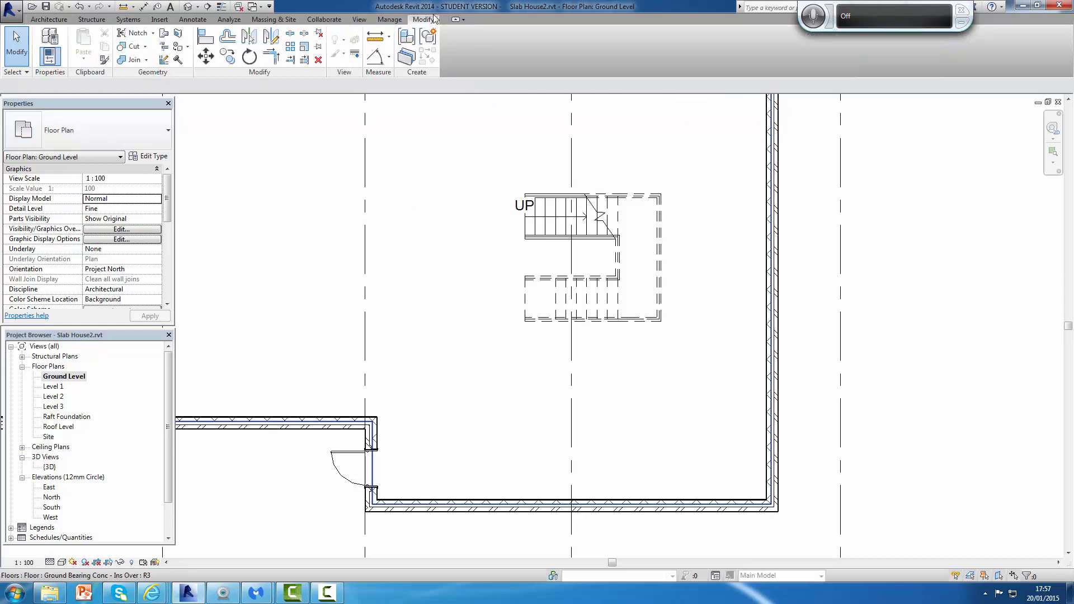
click(213, 59)
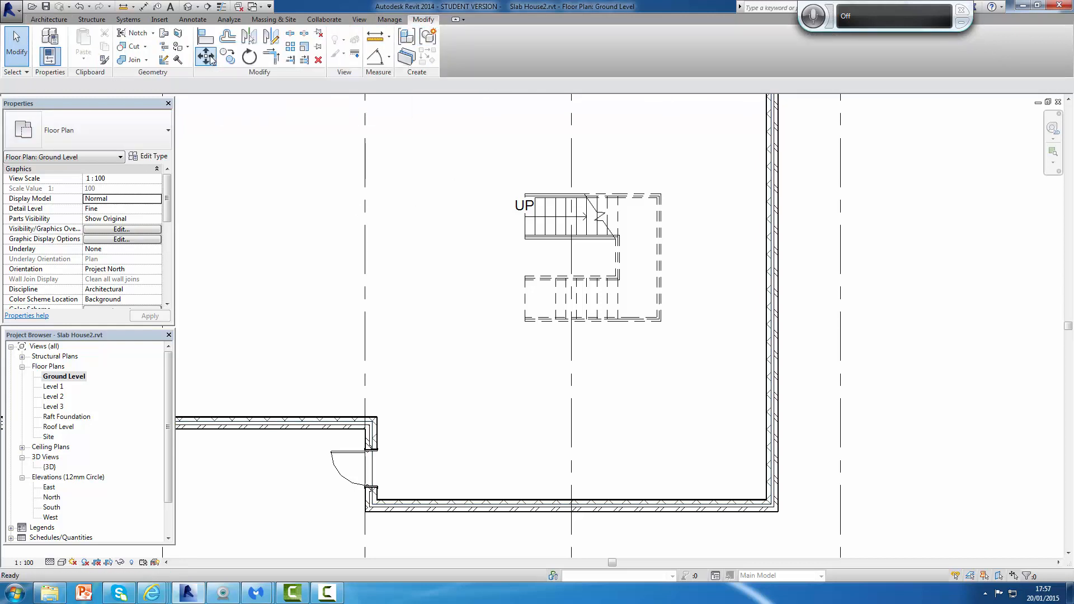
drag(503, 170, 679, 363)
key(Escape)
key(Escape)
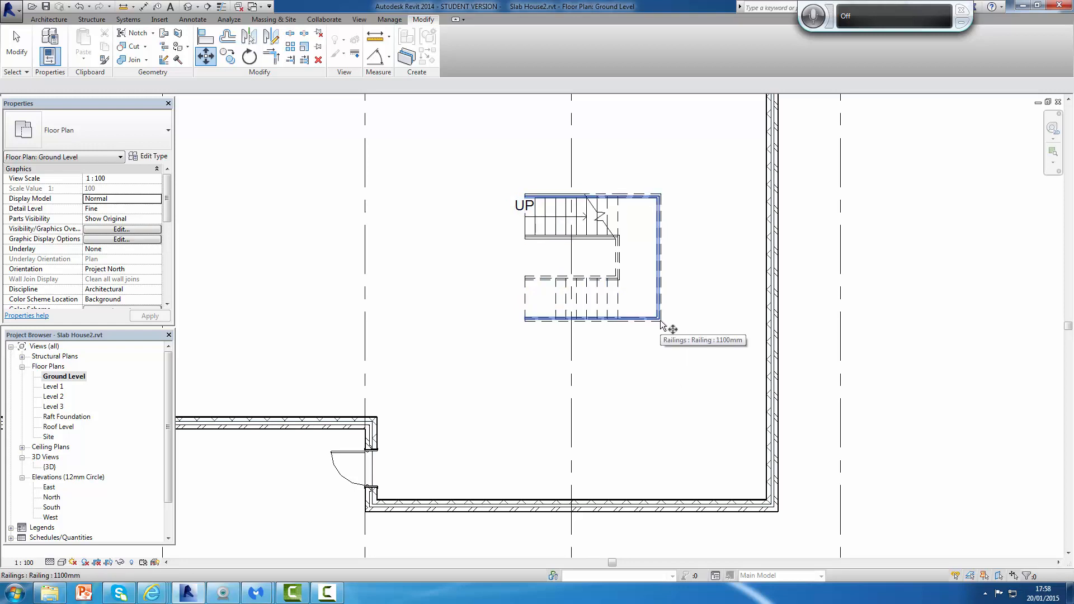
key(Tab)
key(Tab)
drag(661, 321, 705, 476)
click(510, 182)
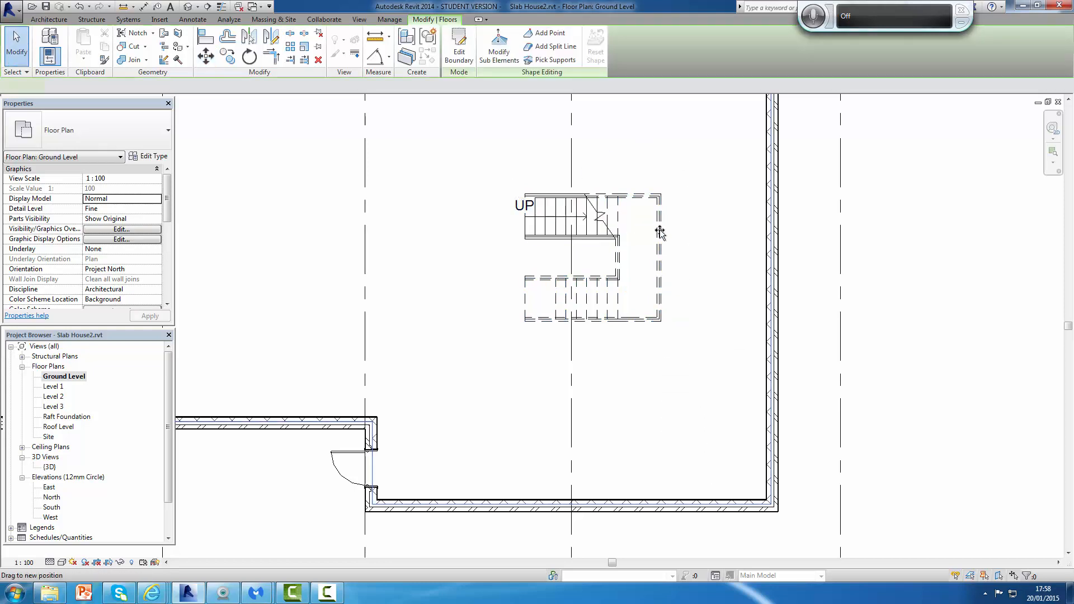
Try to select the stair together with both railings for the Move tool
click(215, 61)
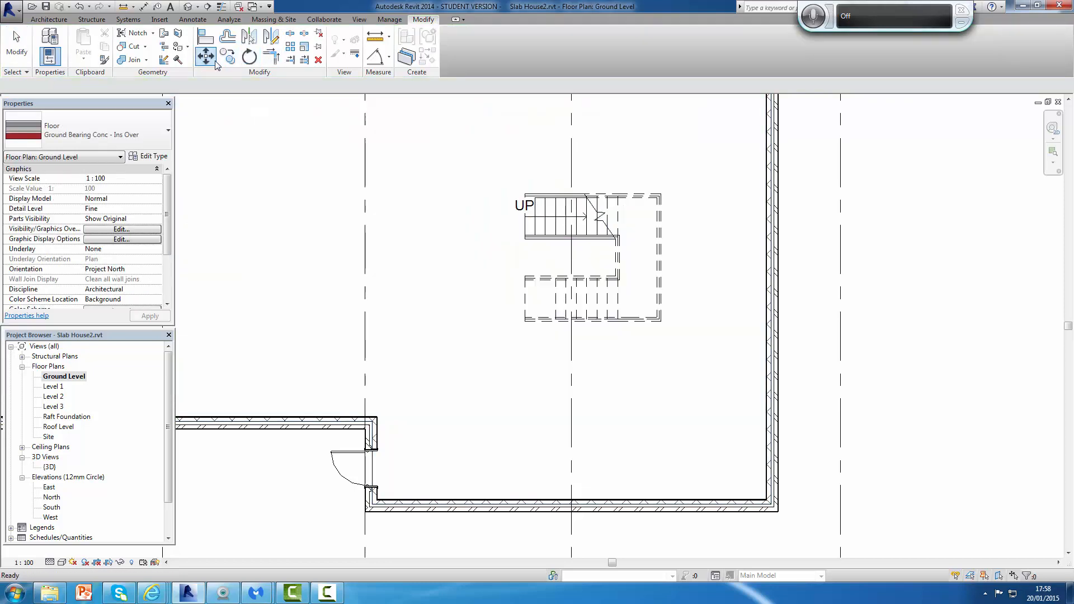
click(538, 196)
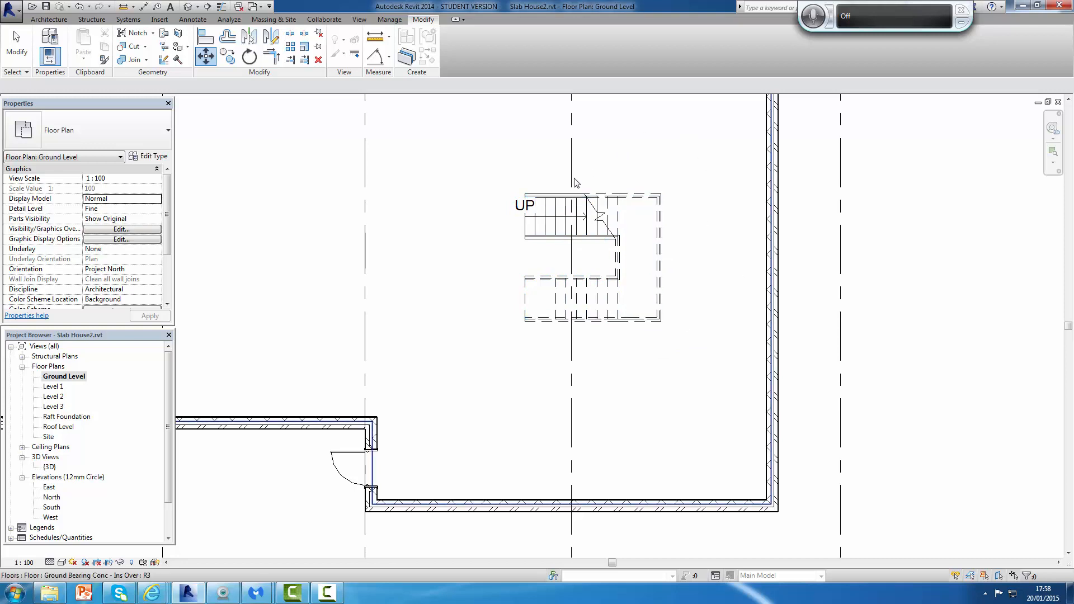
key(Escape)
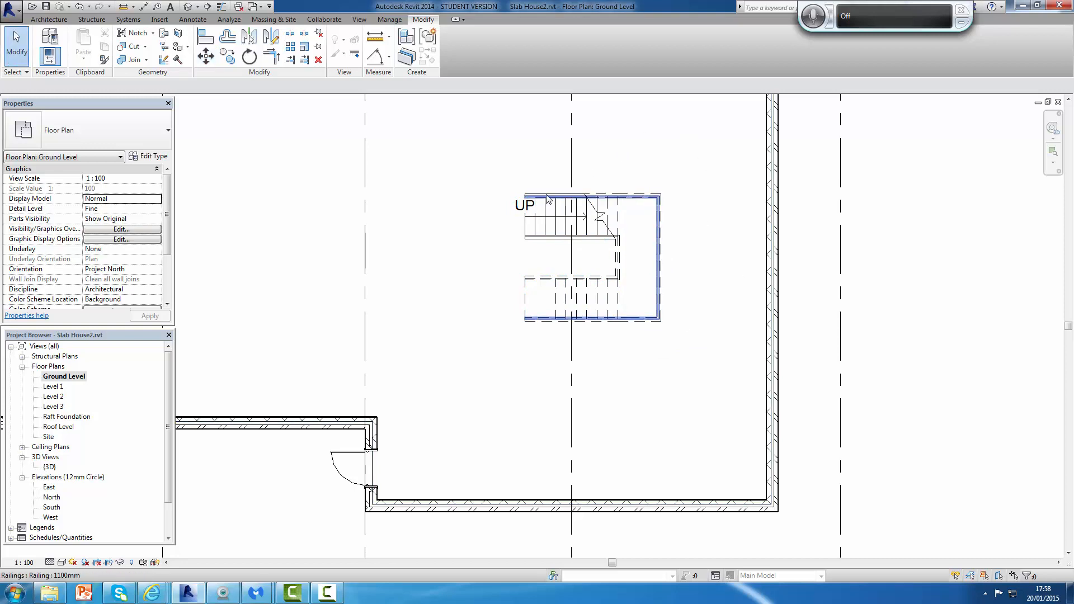
click(215, 63)
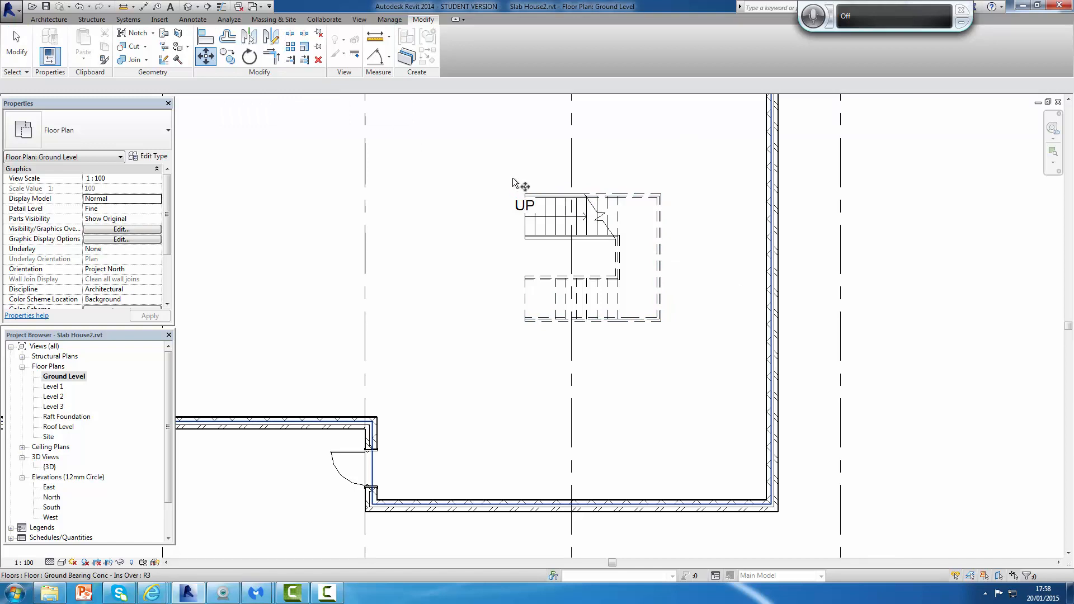
drag(512, 178, 681, 354)
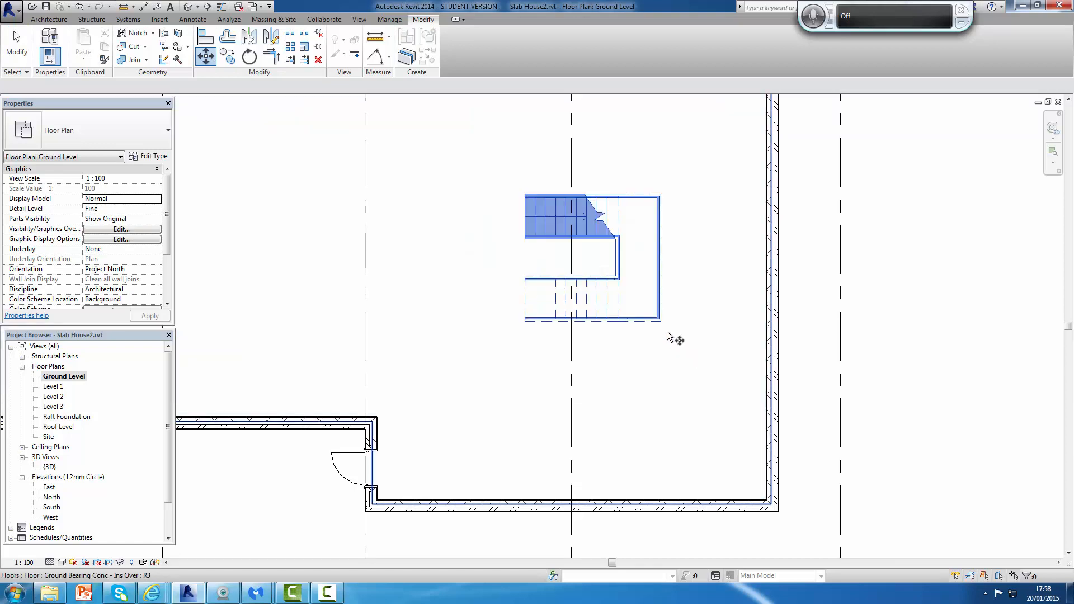
click(679, 337)
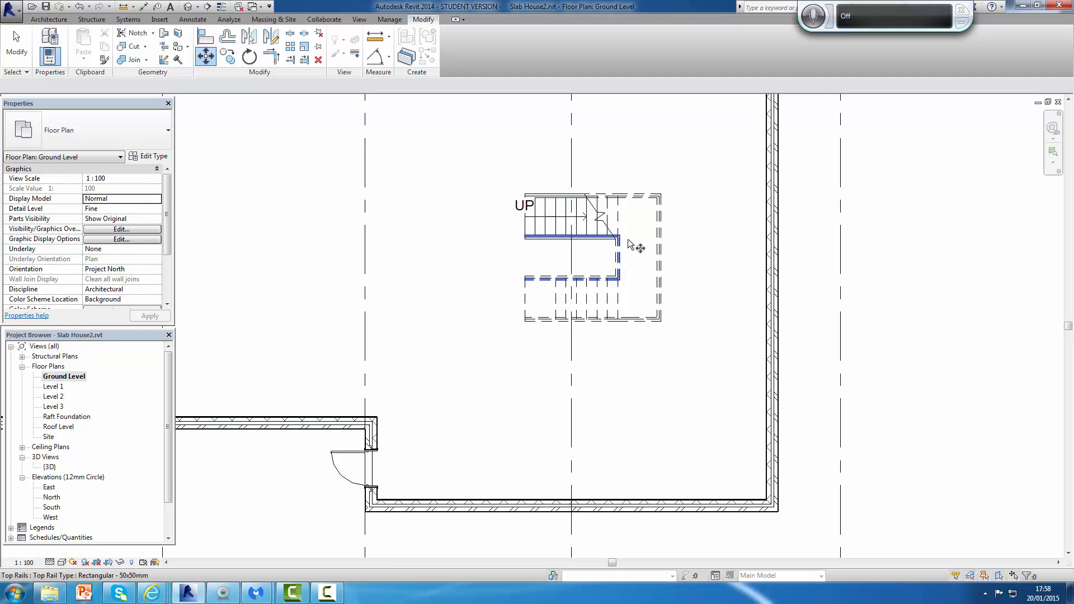
key(Escape)
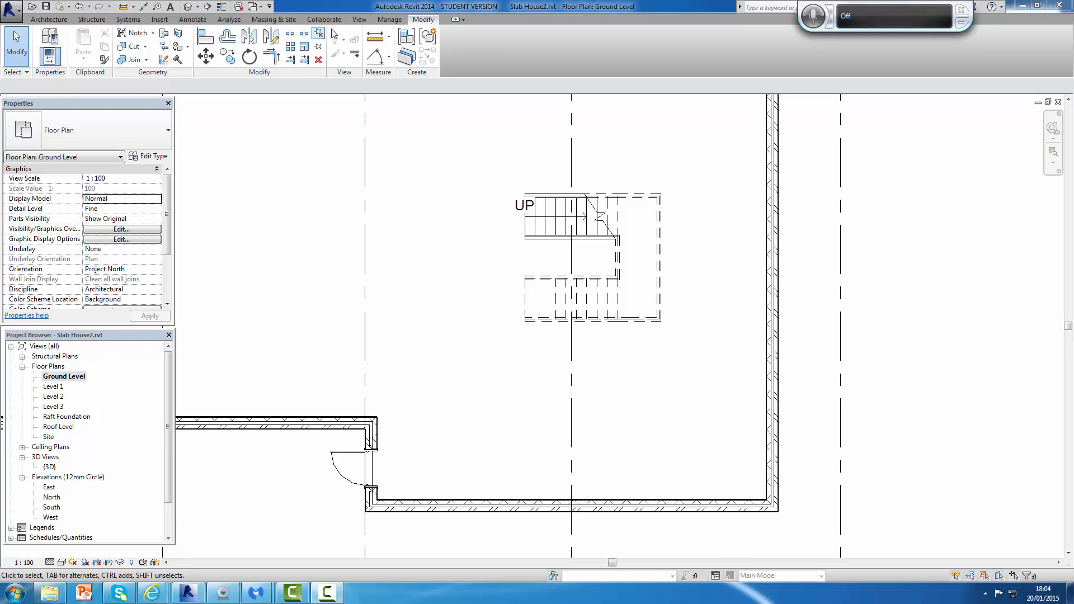
click(565, 205)
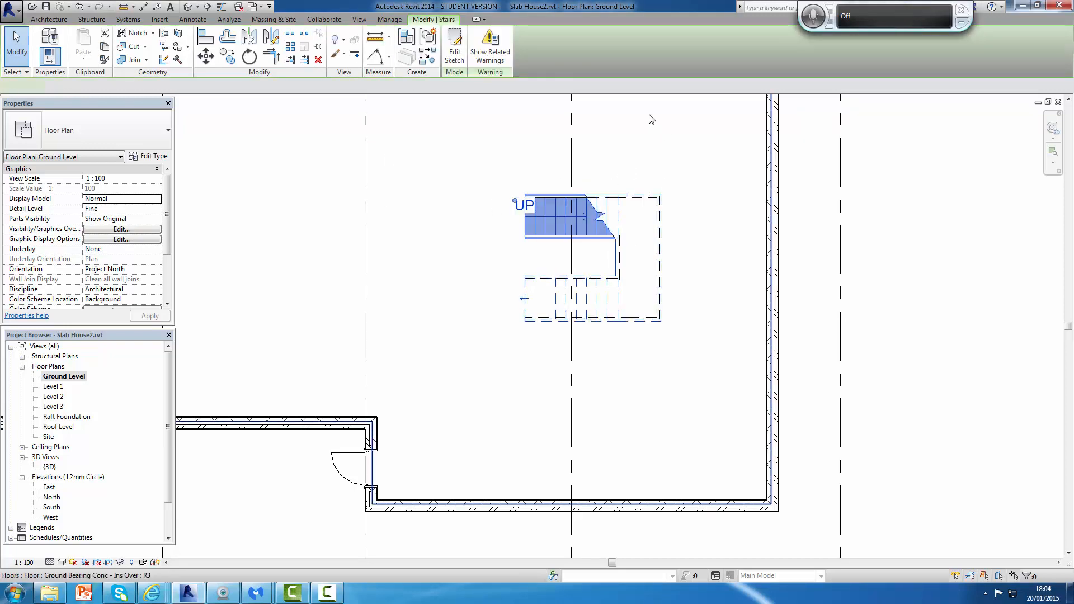
click(615, 300)
key(Escape)
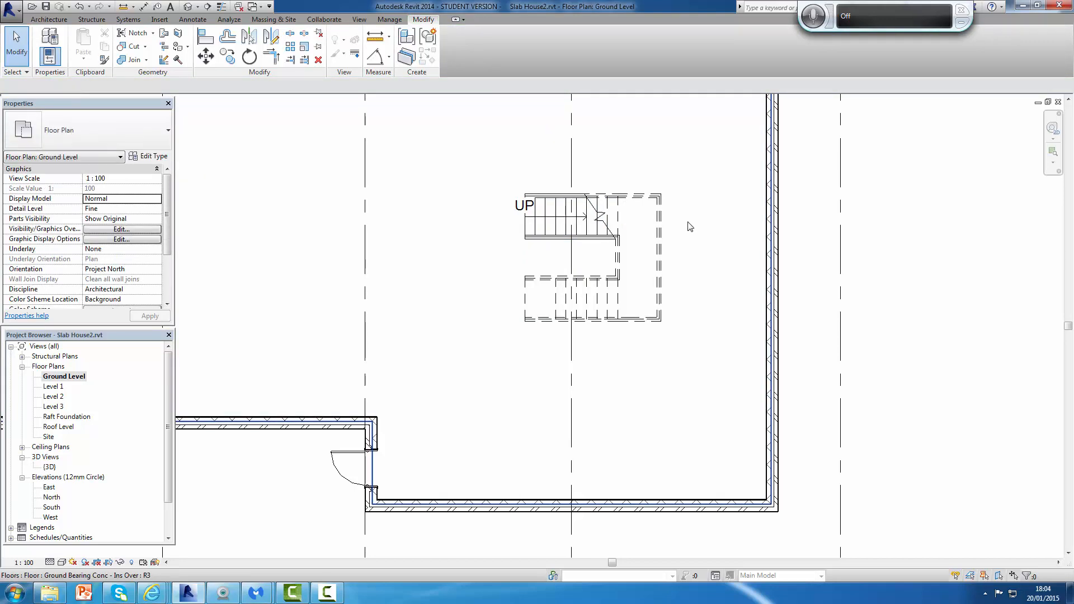
click(663, 235)
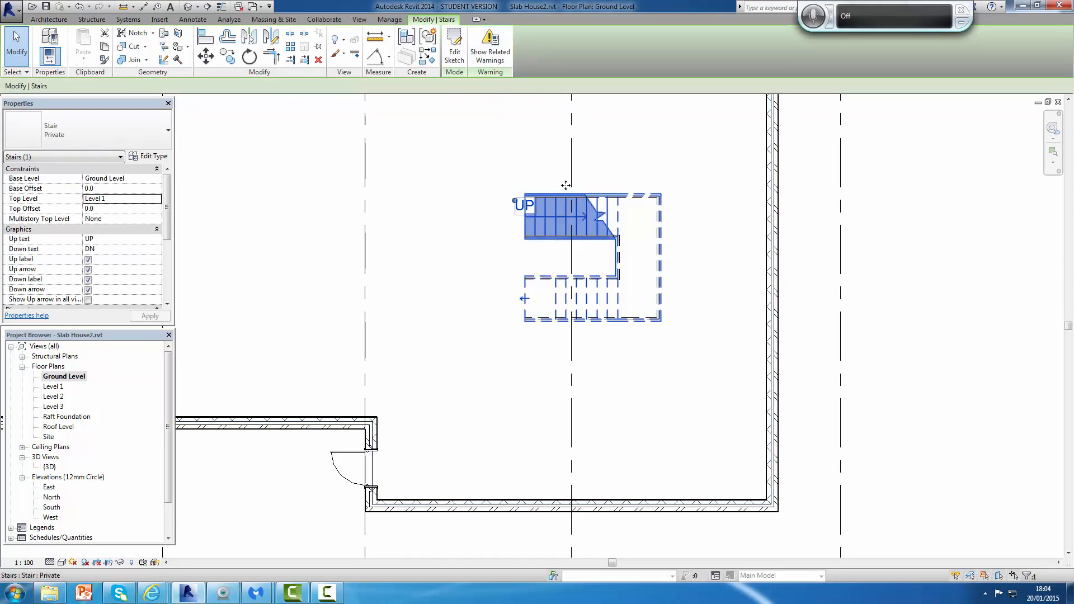
click(637, 162)
key(Escape)
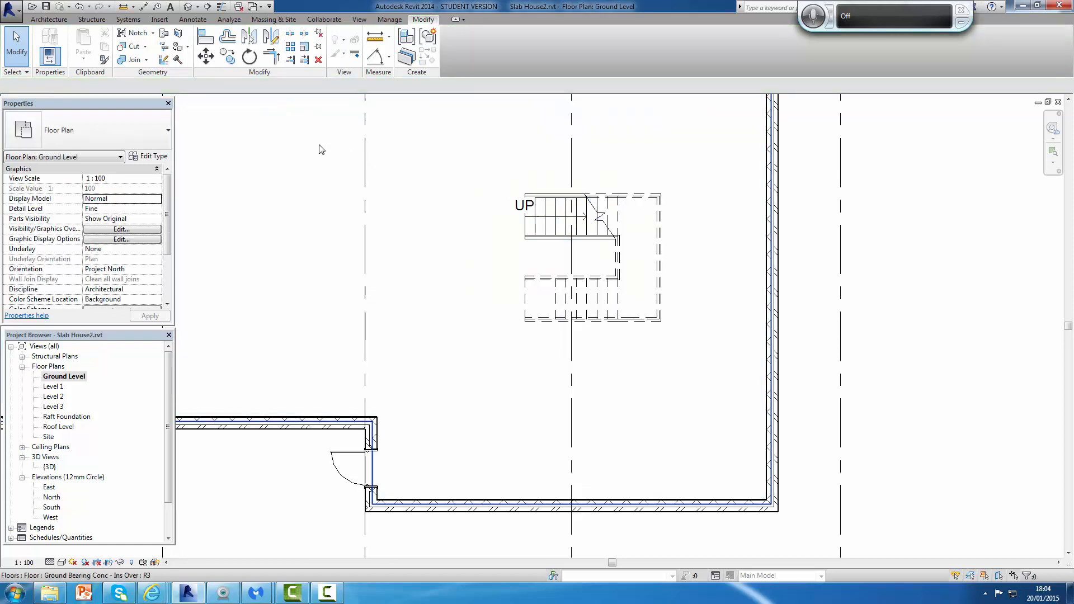
Try to move only the stair with the Move tool from its outer landing corner to the wall corner
click(206, 56)
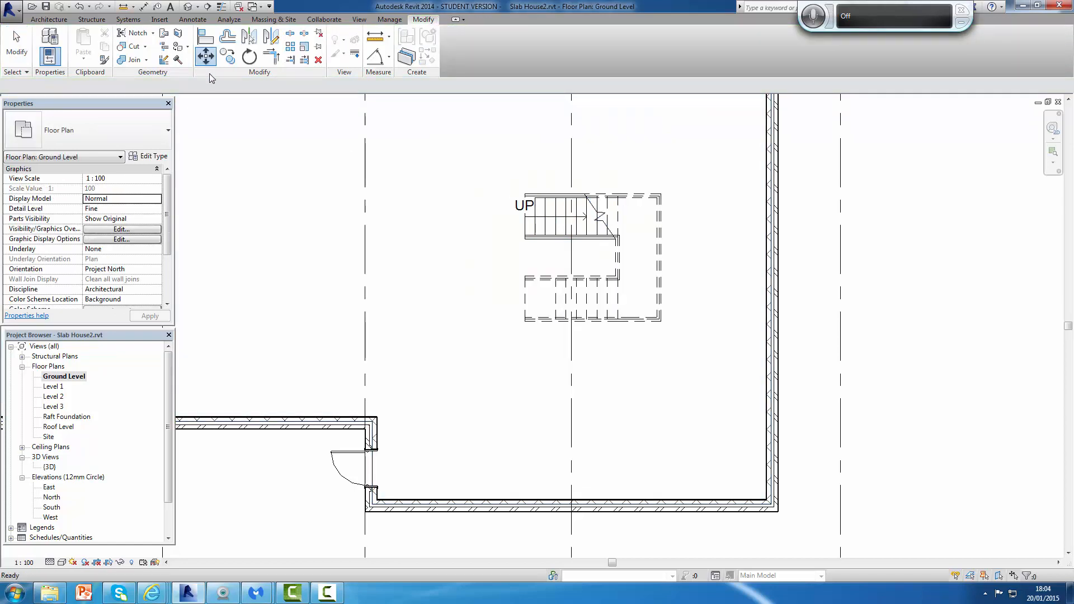
click(539, 212)
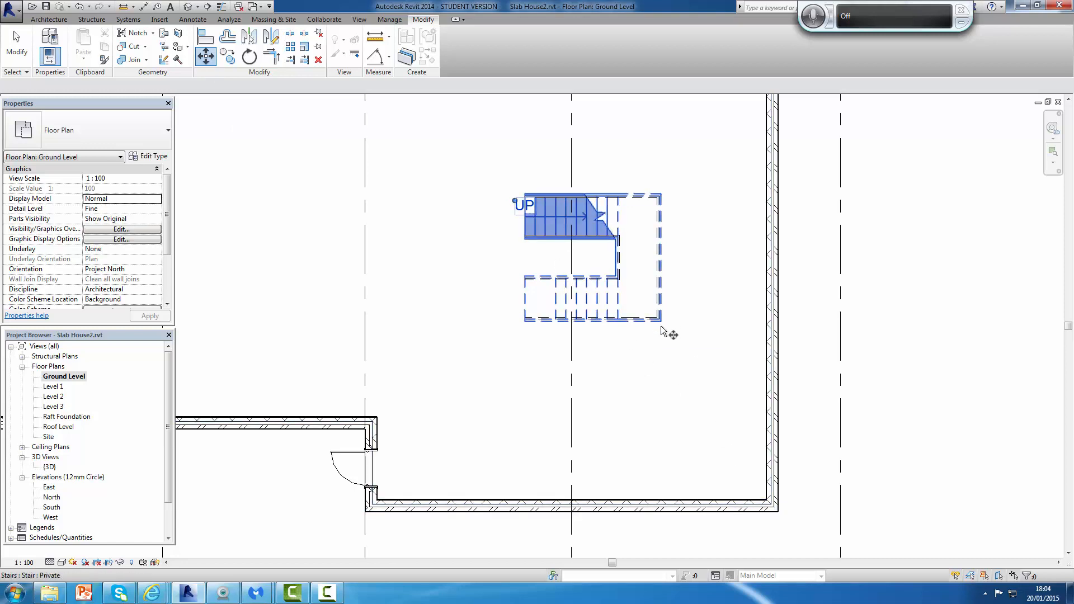
drag(660, 323, 764, 502)
key(Escape)
key(Escape)
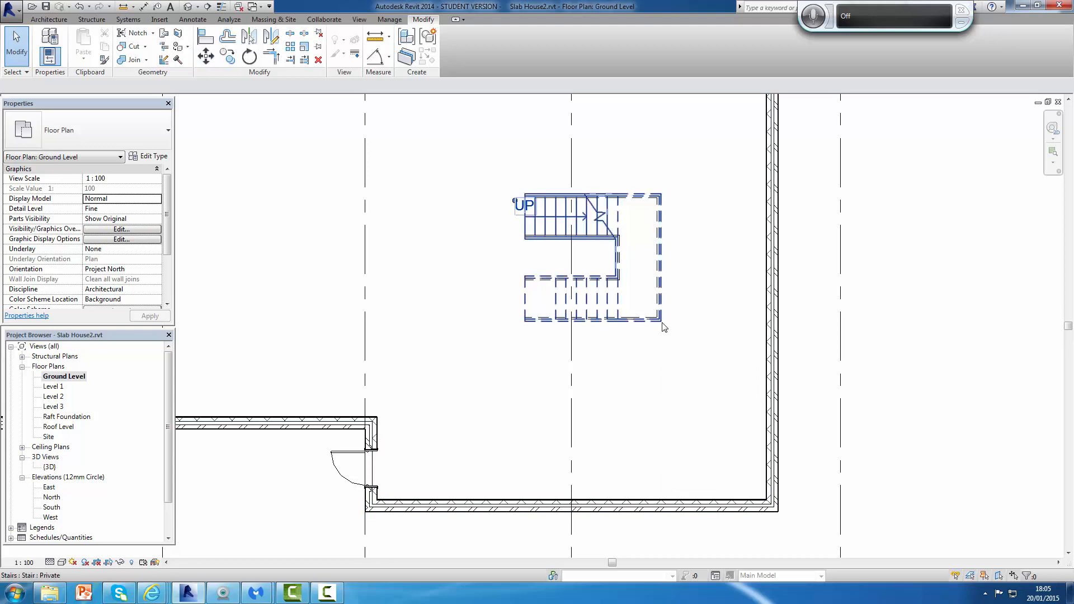
click(663, 327)
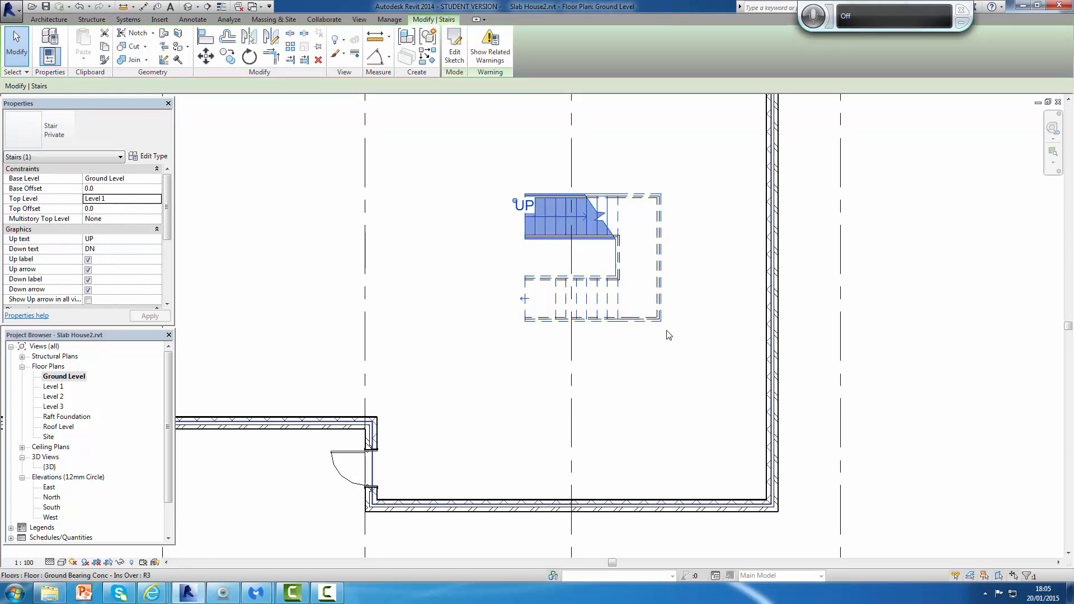
double_click(552, 208)
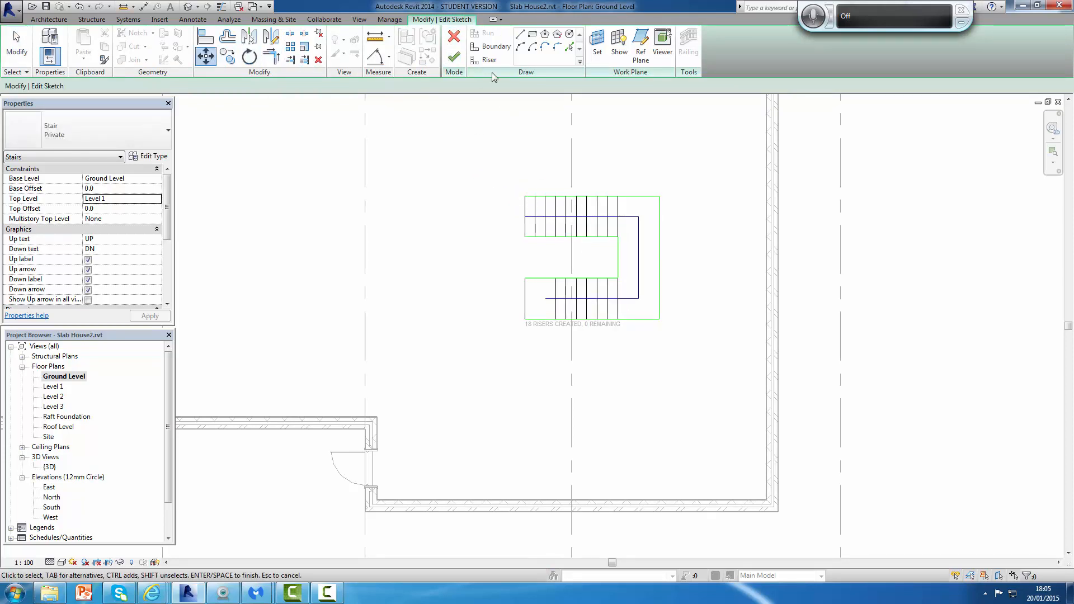
click(454, 36)
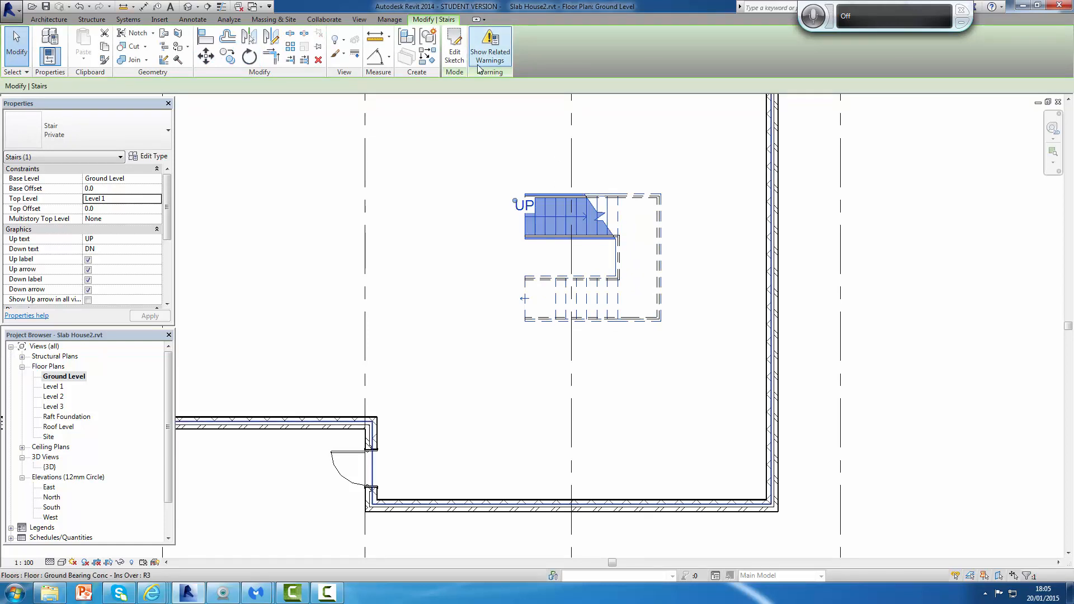
double_click(659, 224)
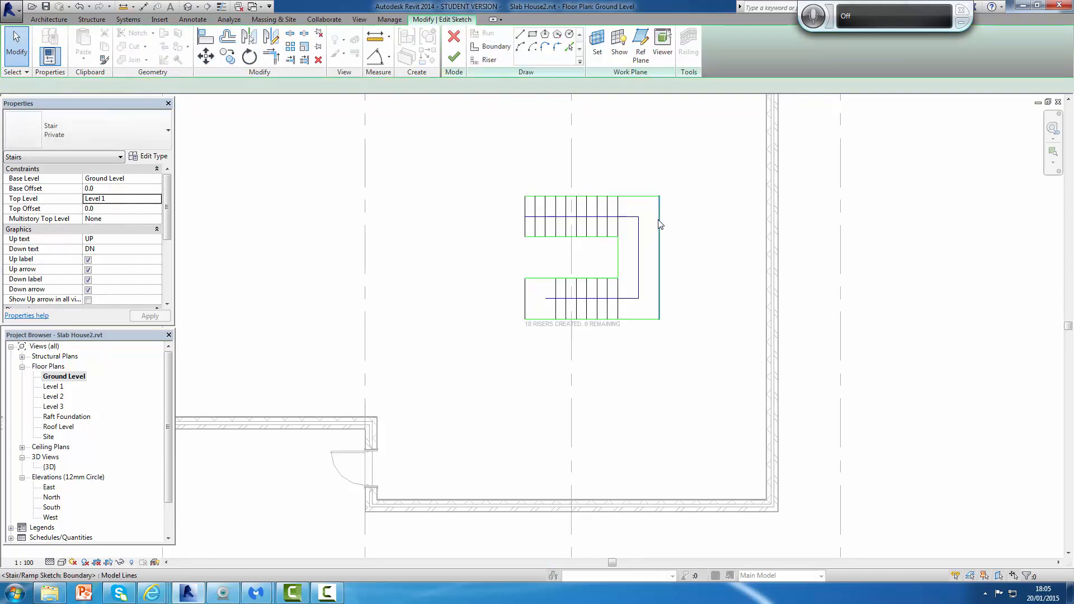
click(451, 38)
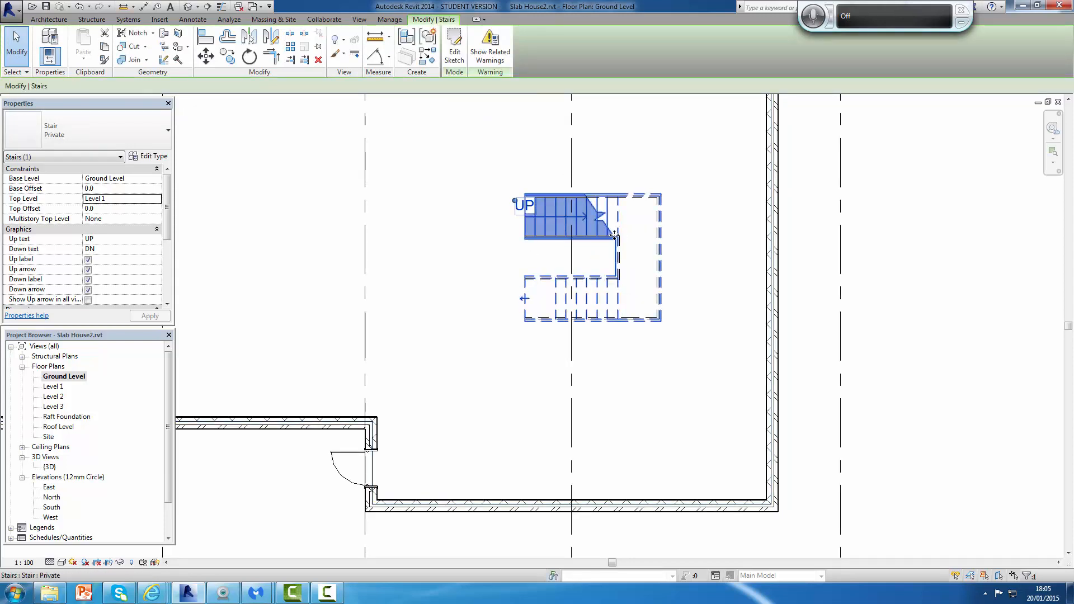
Move the stair into the corner of the exterior walls, with its landing beside the end wall, and deselect it
drag(618, 235, 631, 314)
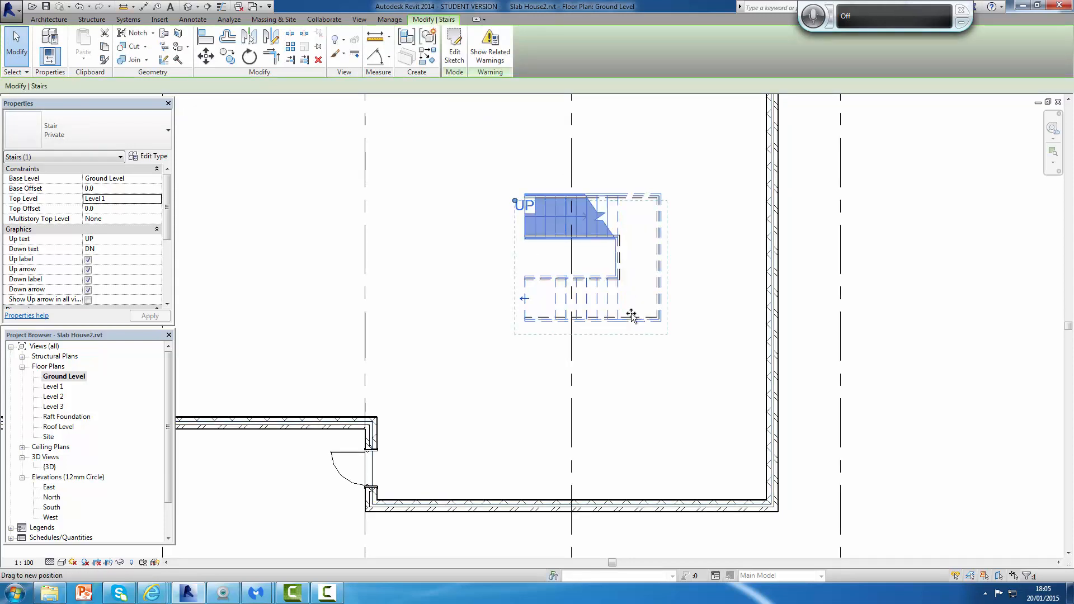
mouse_move(701, 413)
mouse_down()
mouse_move(706, 391)
mouse_move(714, 409)
mouse_up()
scroll(765, 464, up, 2)
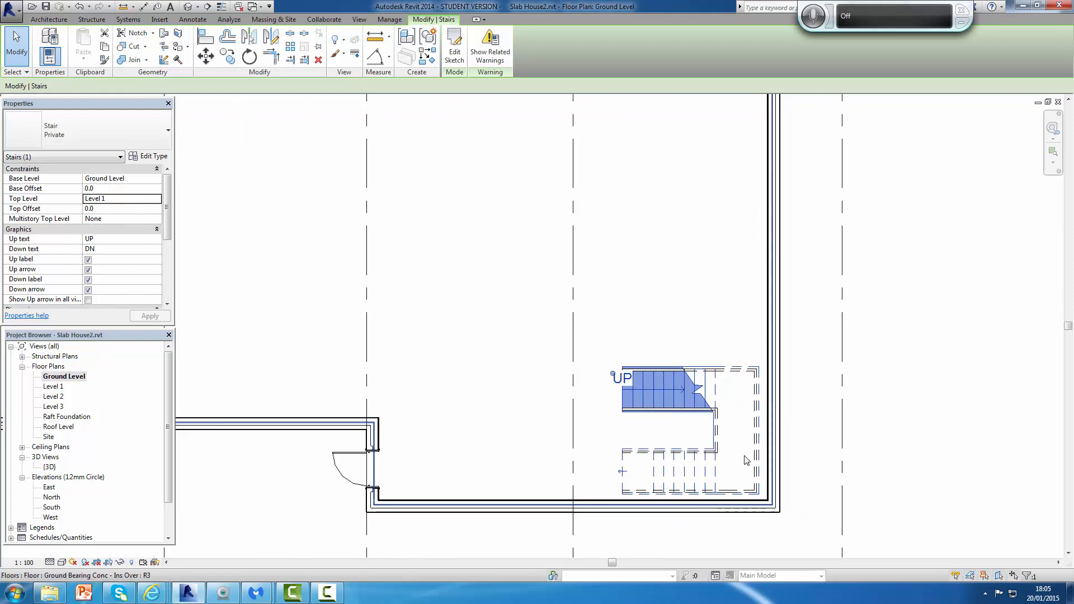
click(700, 319)
click(828, 364)
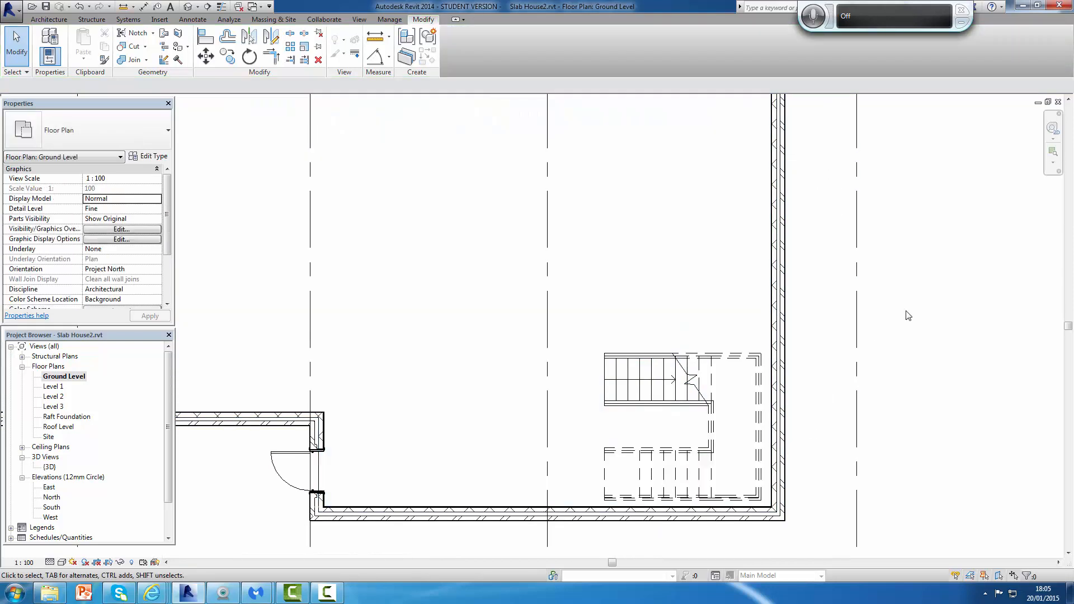
scroll(873, 380, down, 3)
scroll(772, 402, up, 3)
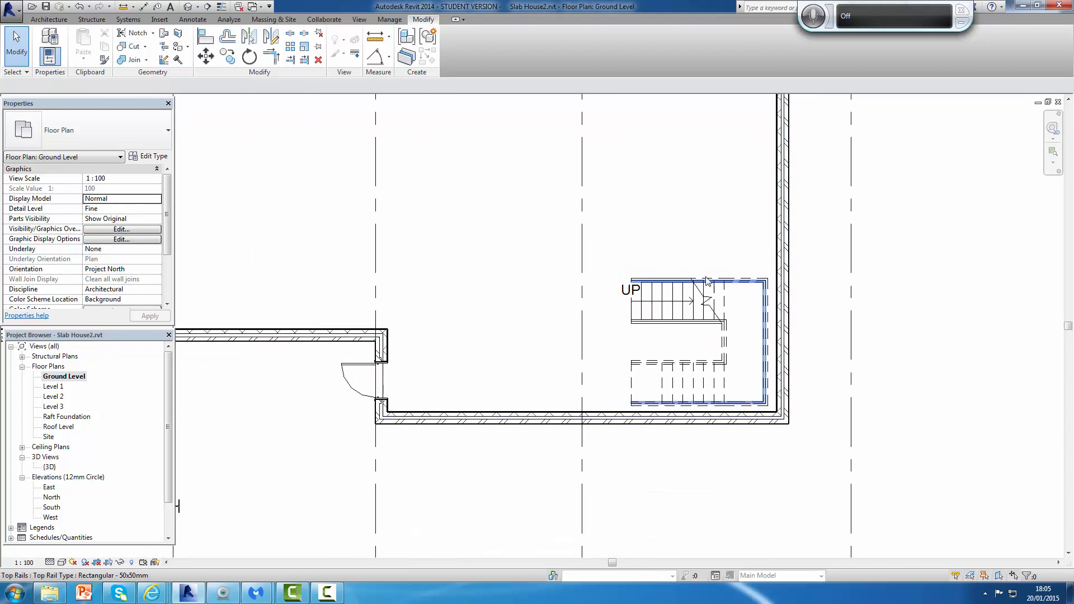
Copy the corner stair and paste it aligned to Level 1 and Level 2, dismissing the railing warnings
click(705, 280)
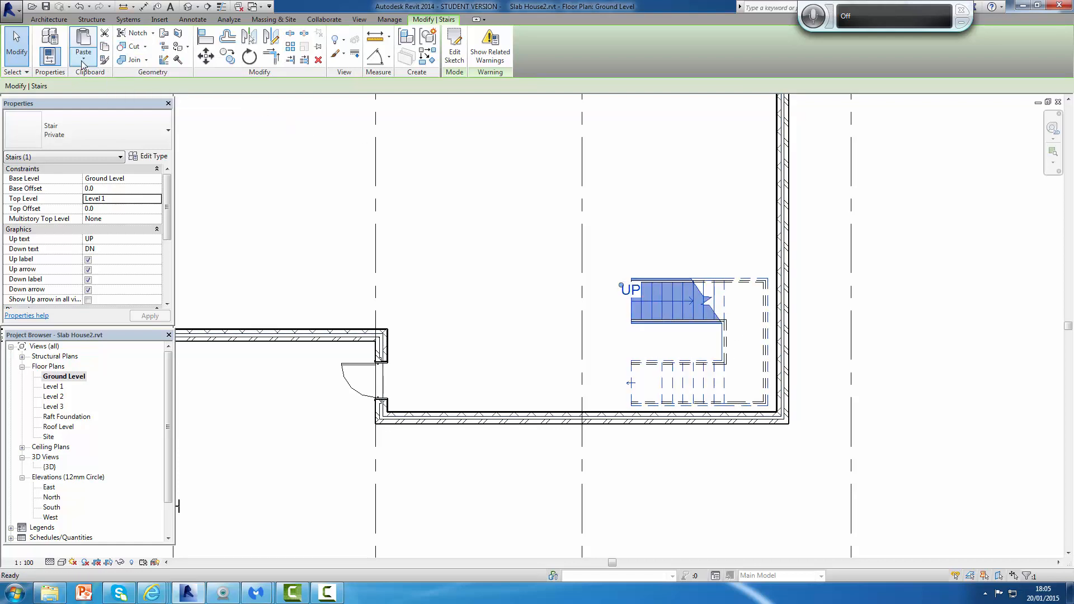
click(84, 54)
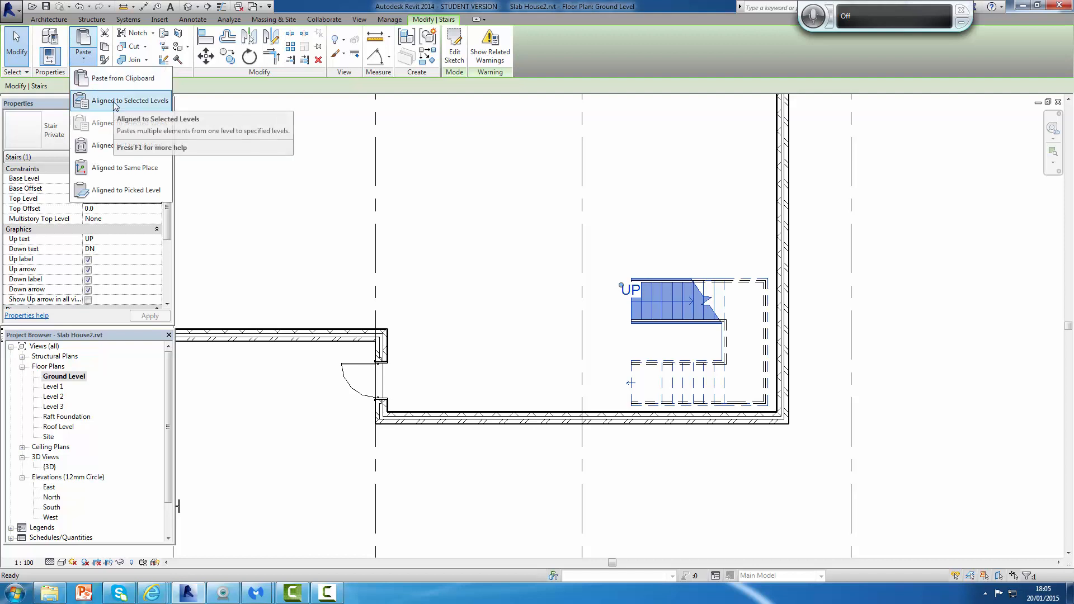
click(115, 104)
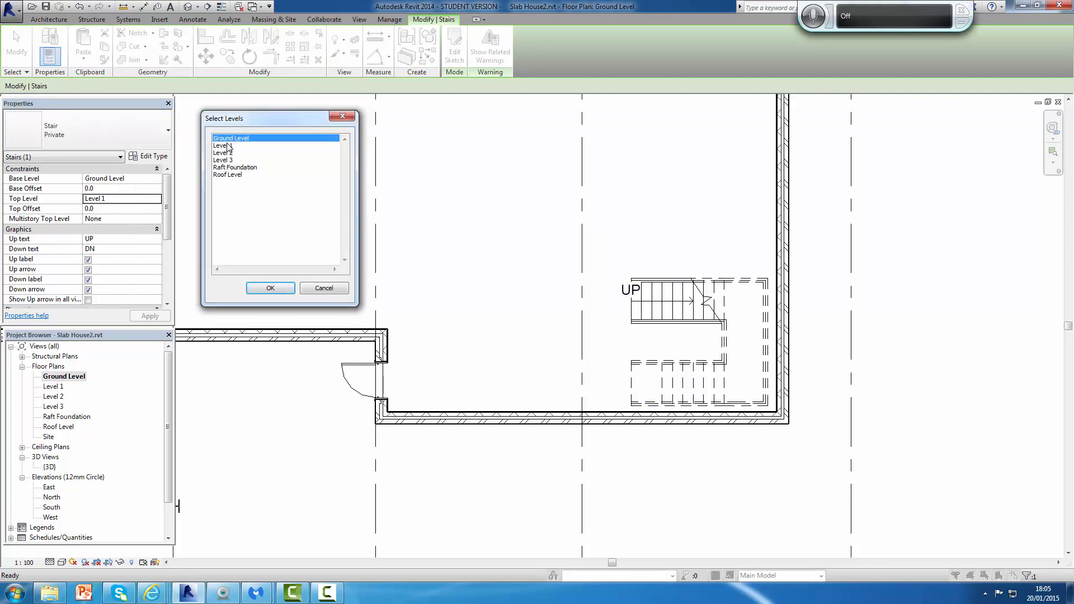
click(227, 146)
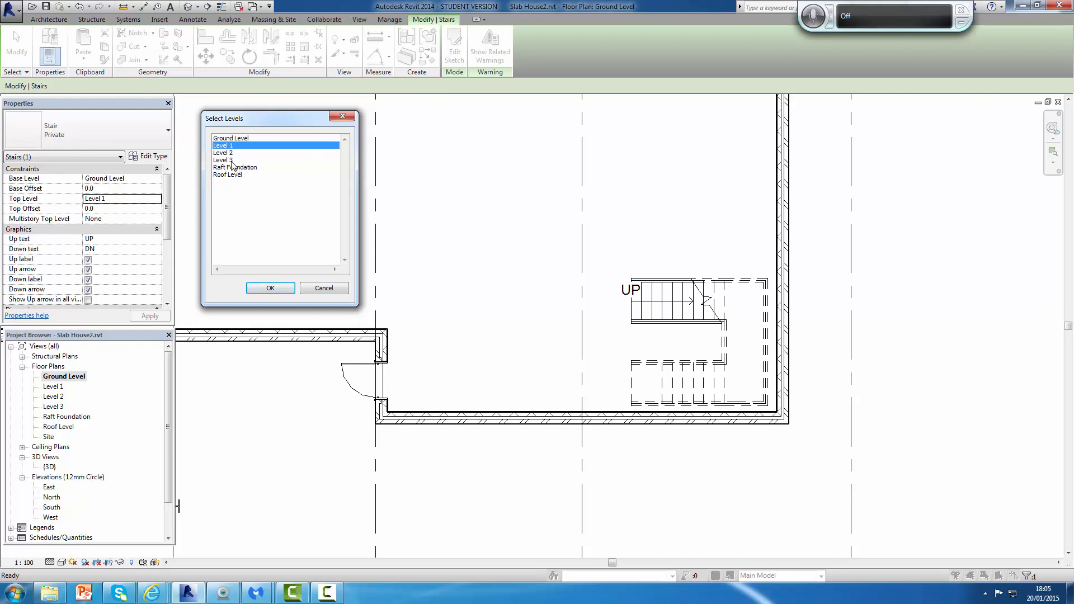
click(229, 153)
click(231, 146)
ctrl+click(232, 153)
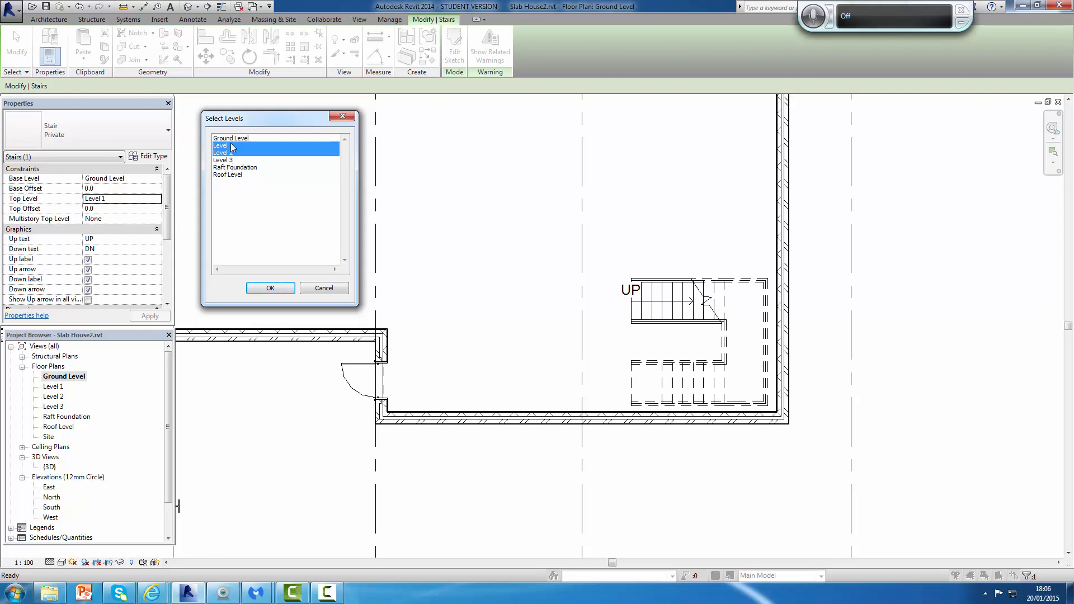
click(271, 288)
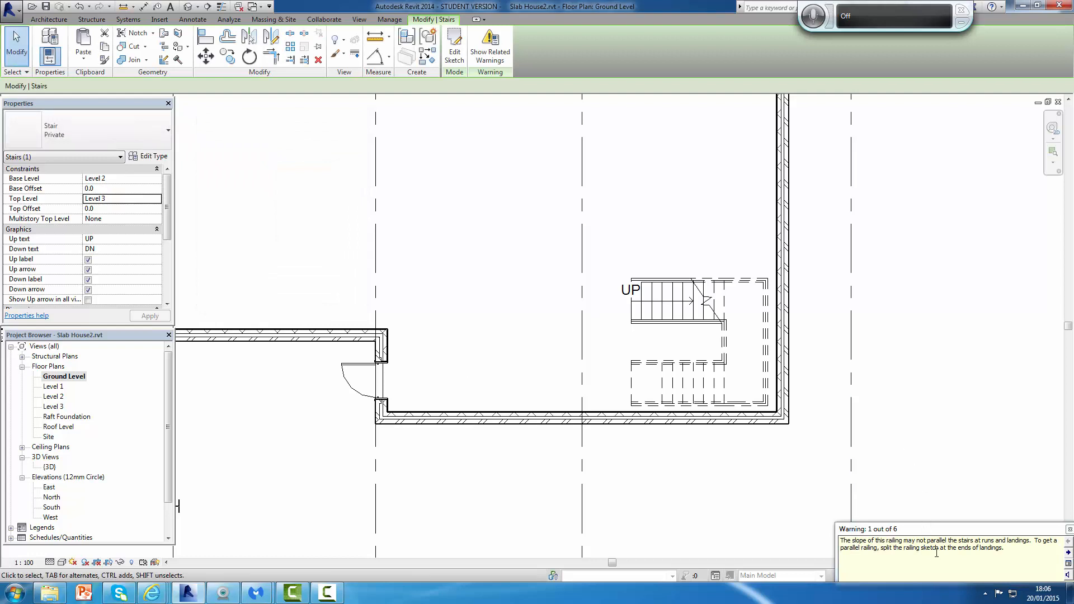
click(1069, 529)
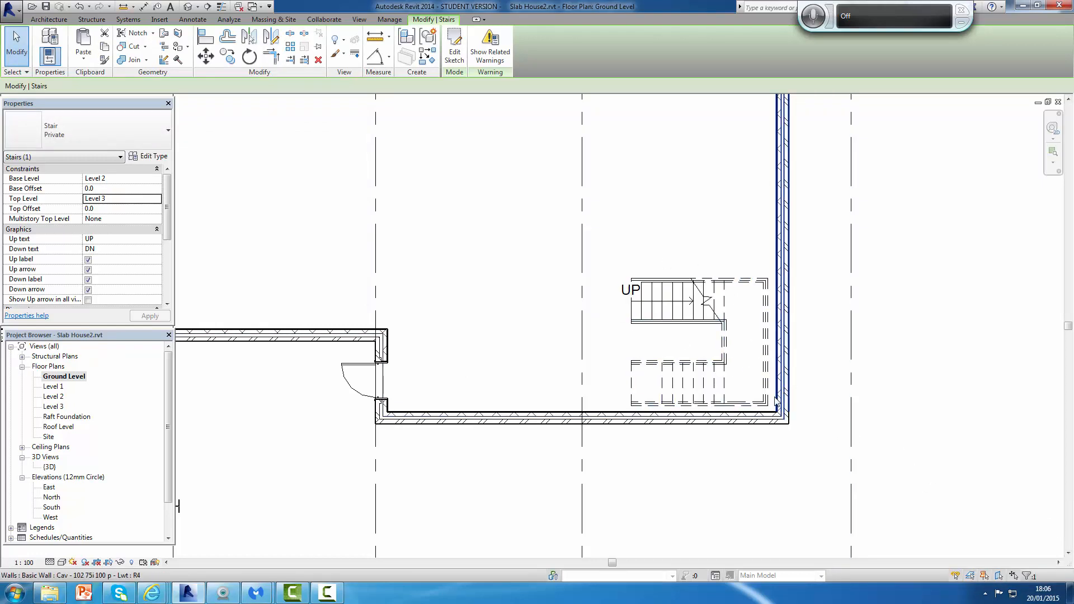
scroll(763, 404, up, 1)
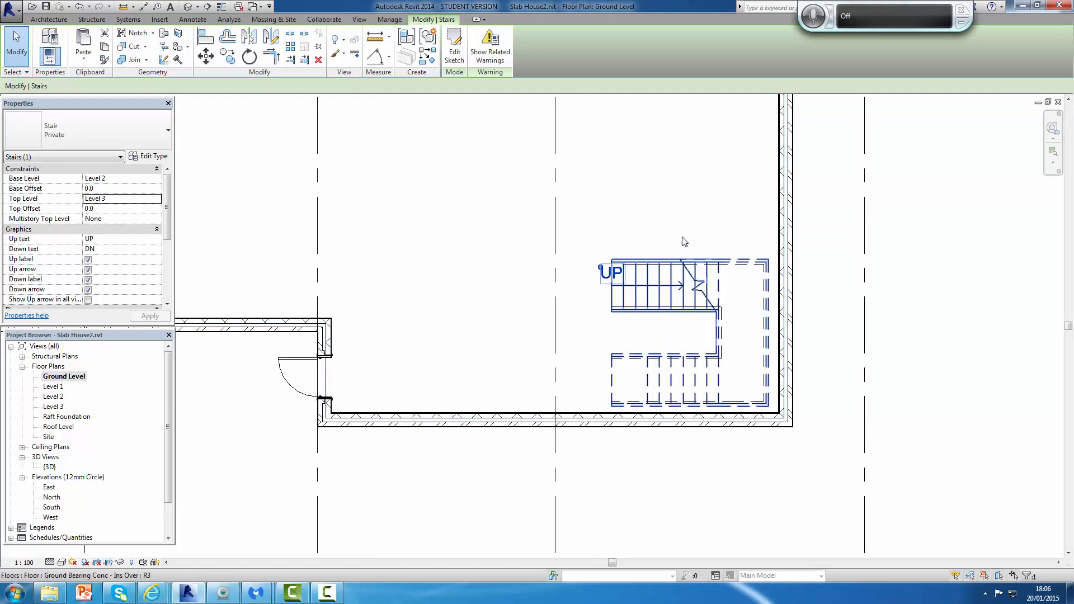
scroll(820, 344, down, 1)
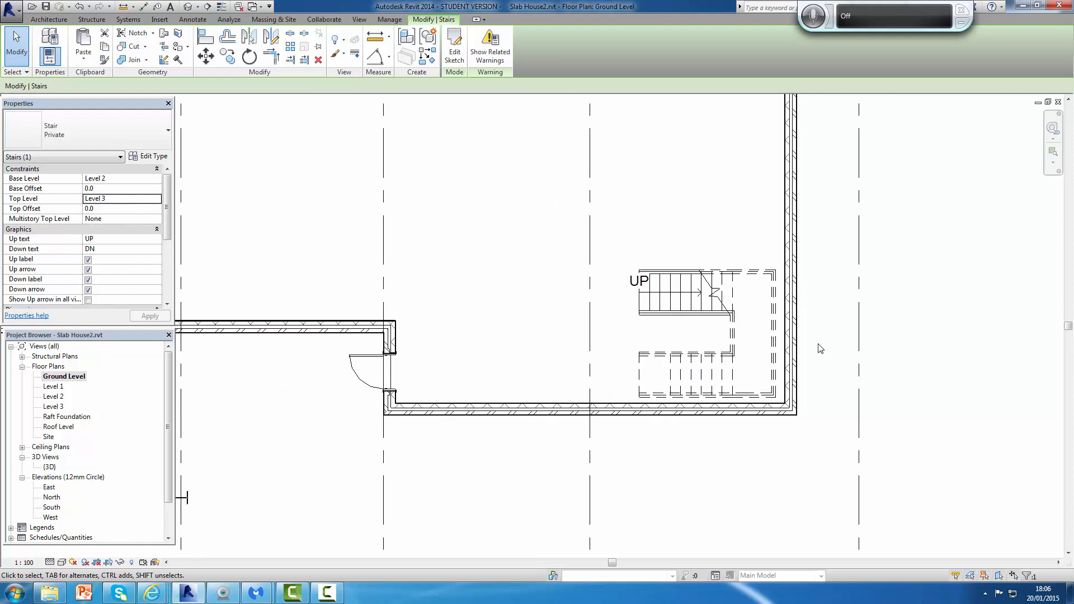
middle_drag(824, 351, 798, 290)
scroll(798, 290, up, 2)
scroll(775, 286, down, 1)
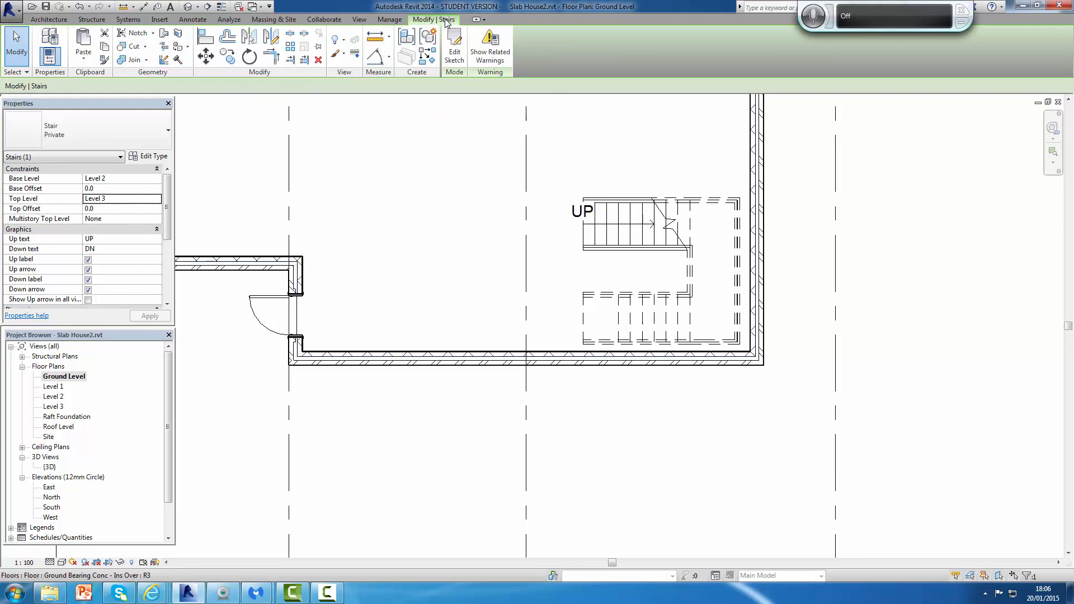
click(477, 20)
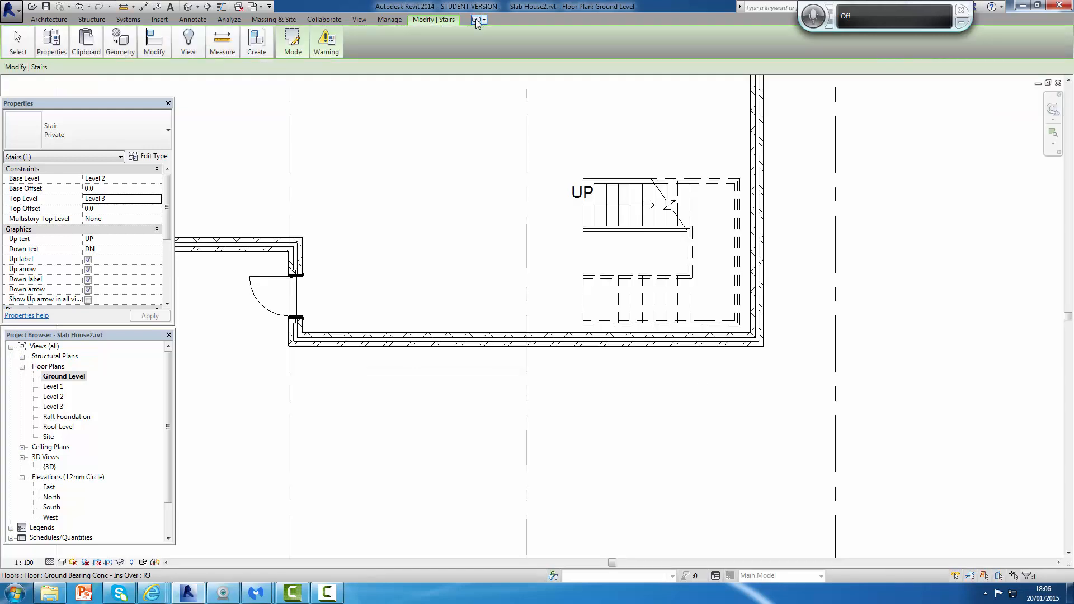
click(477, 20)
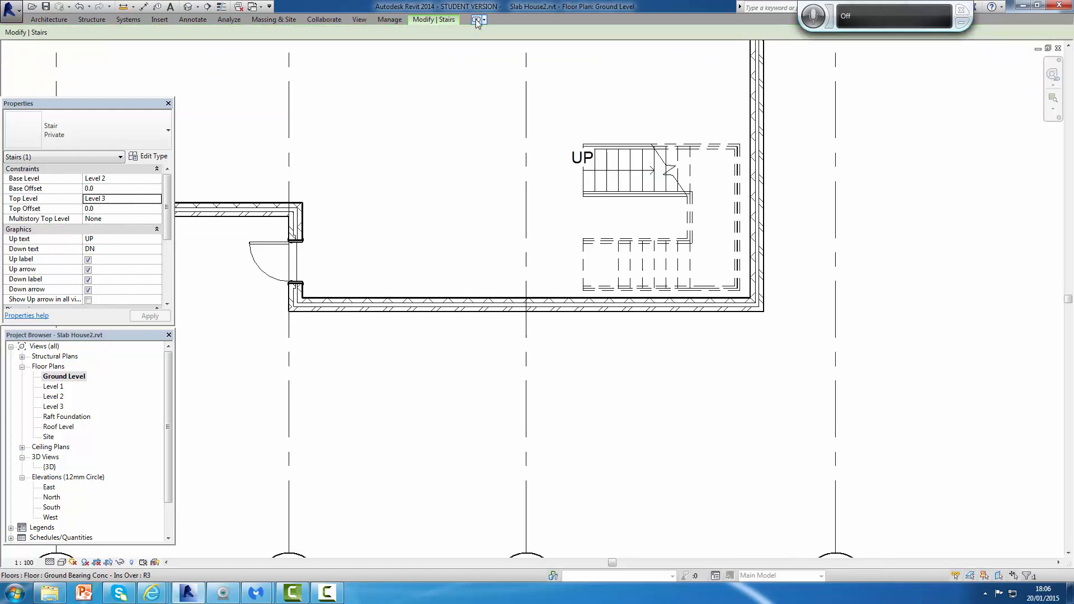
click(477, 20)
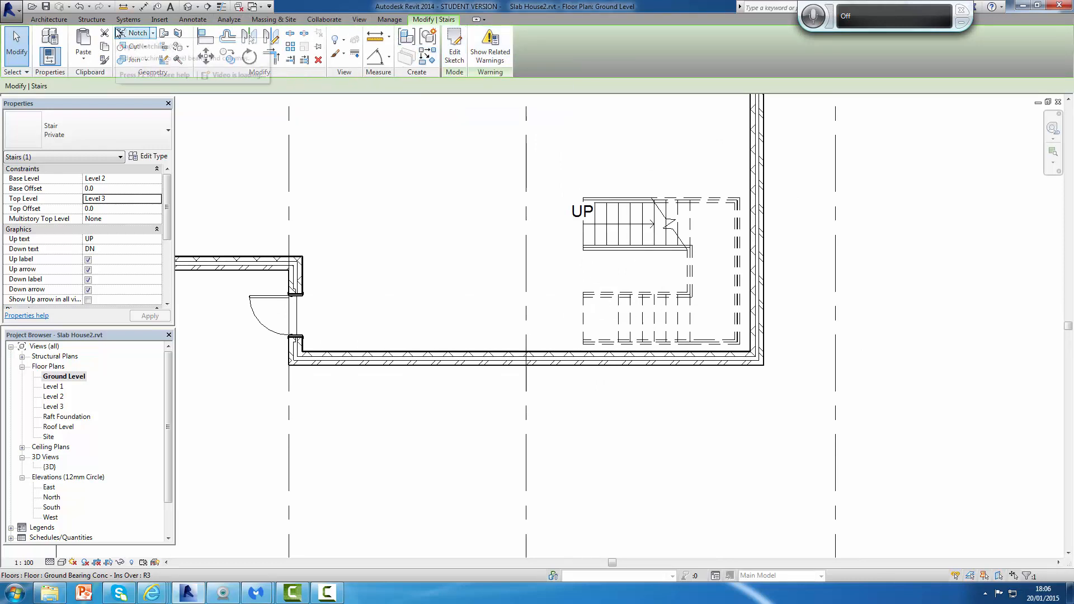
Create a shaft opening on Ground Level from a 3300 mm wide rectangle drawn along the outer edges of the stair and landing
click(47, 20)
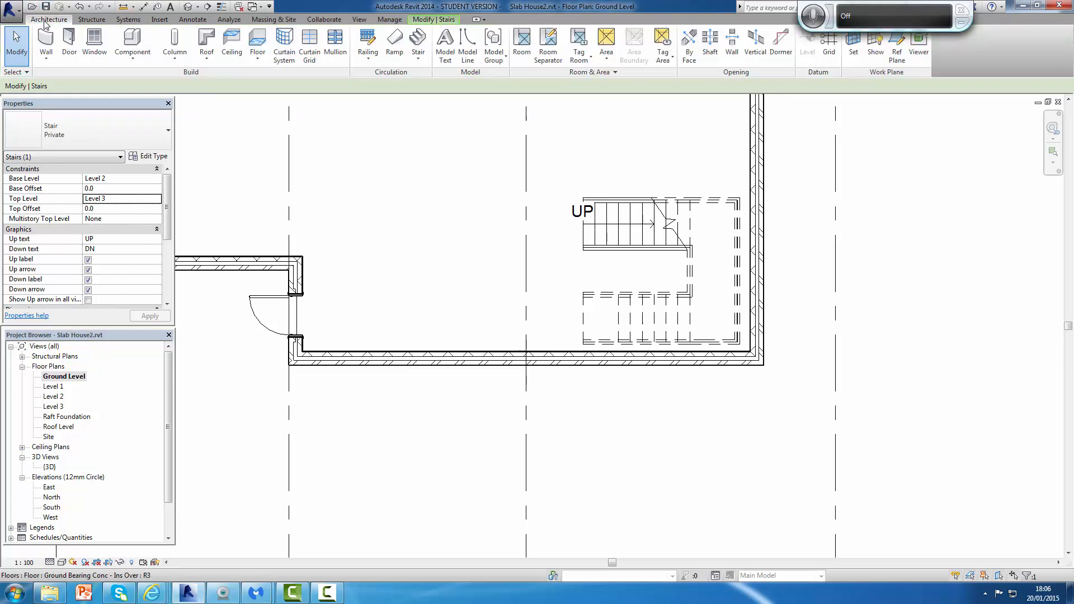
click(419, 62)
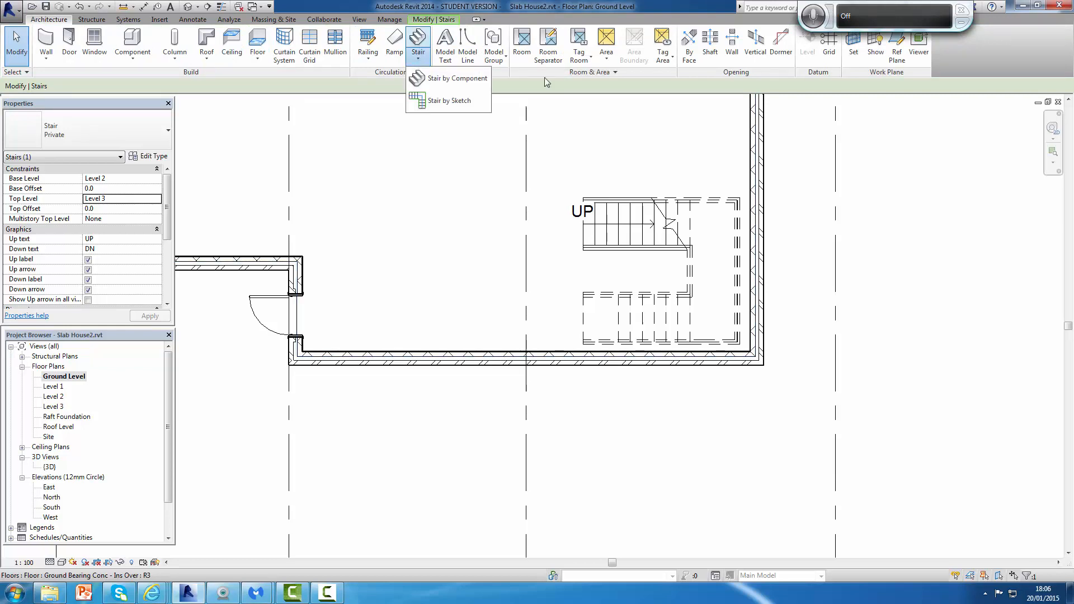
click(932, 120)
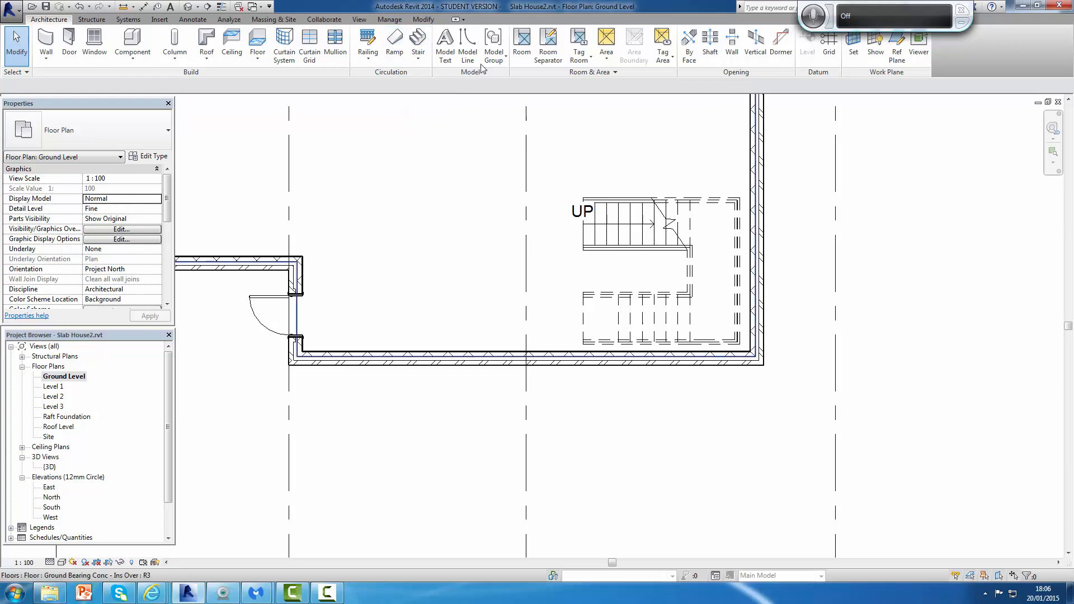
click(710, 40)
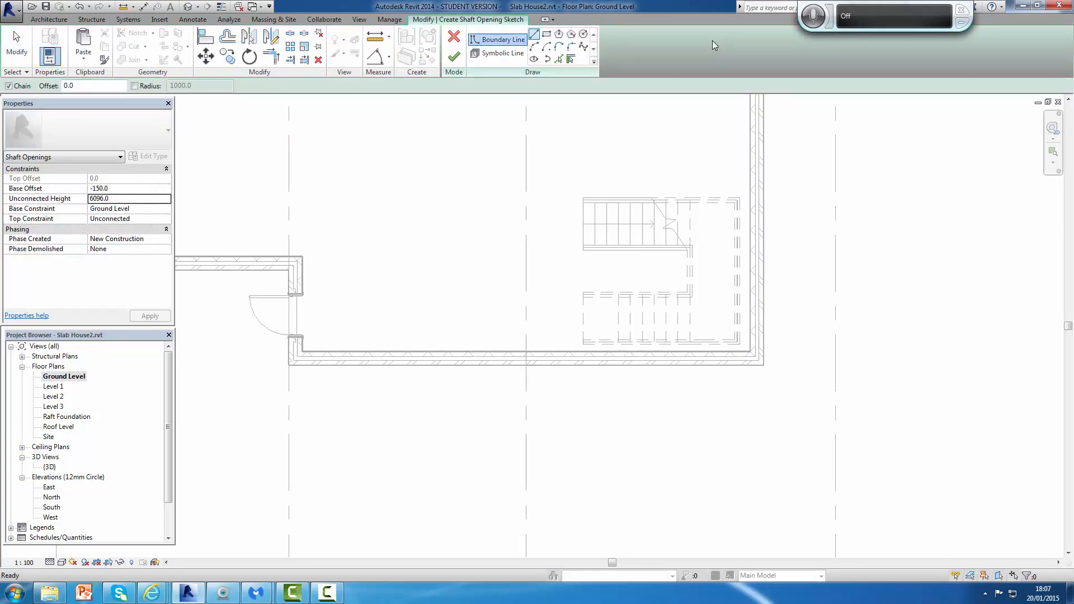
click(548, 35)
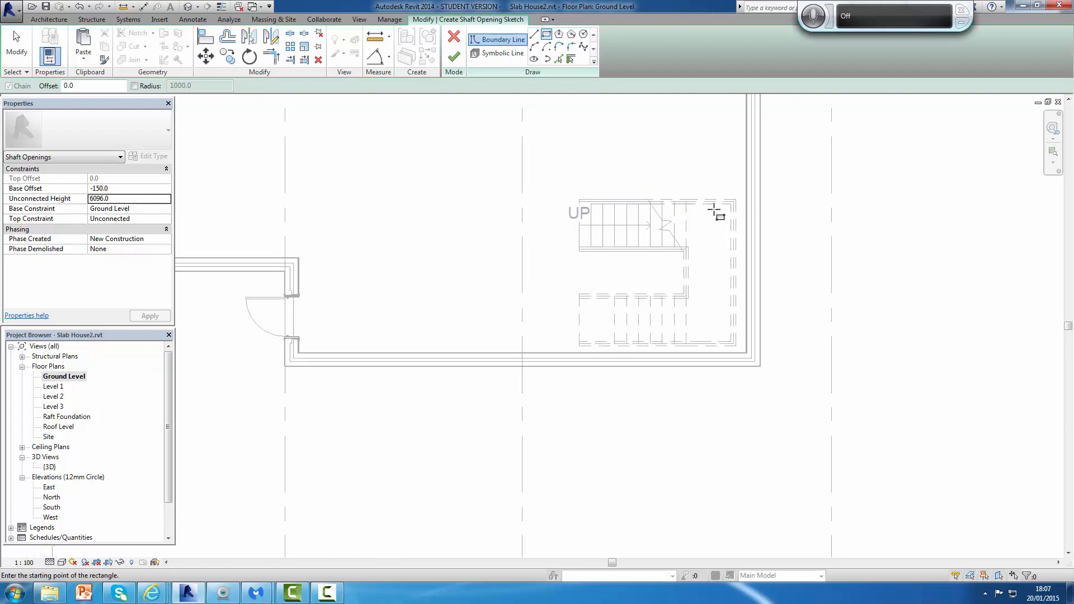
scroll(699, 212, down, 3)
scroll(707, 211, up, 5)
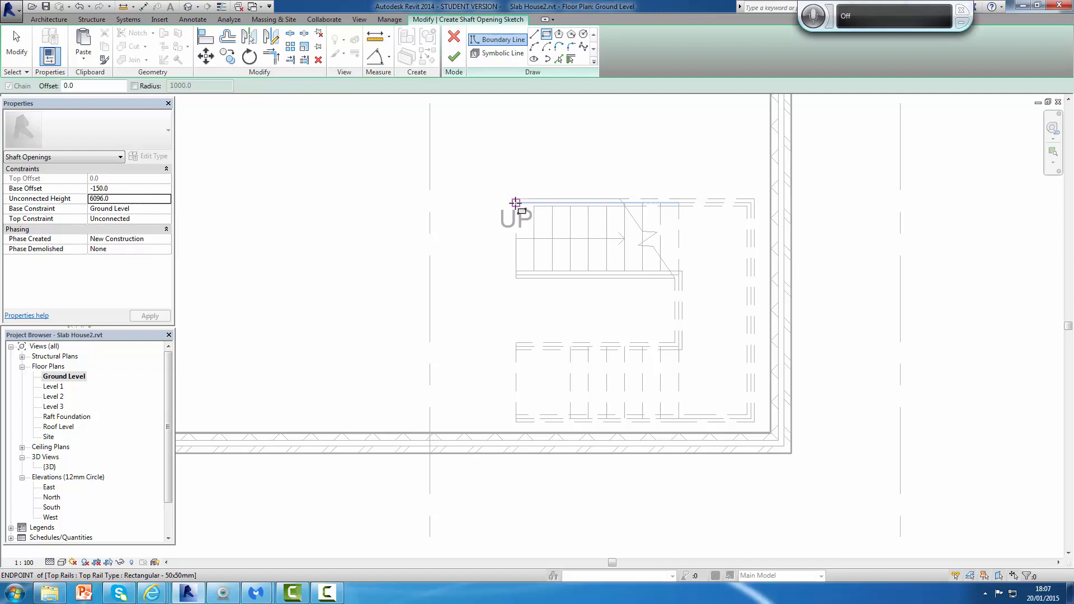
click(516, 198)
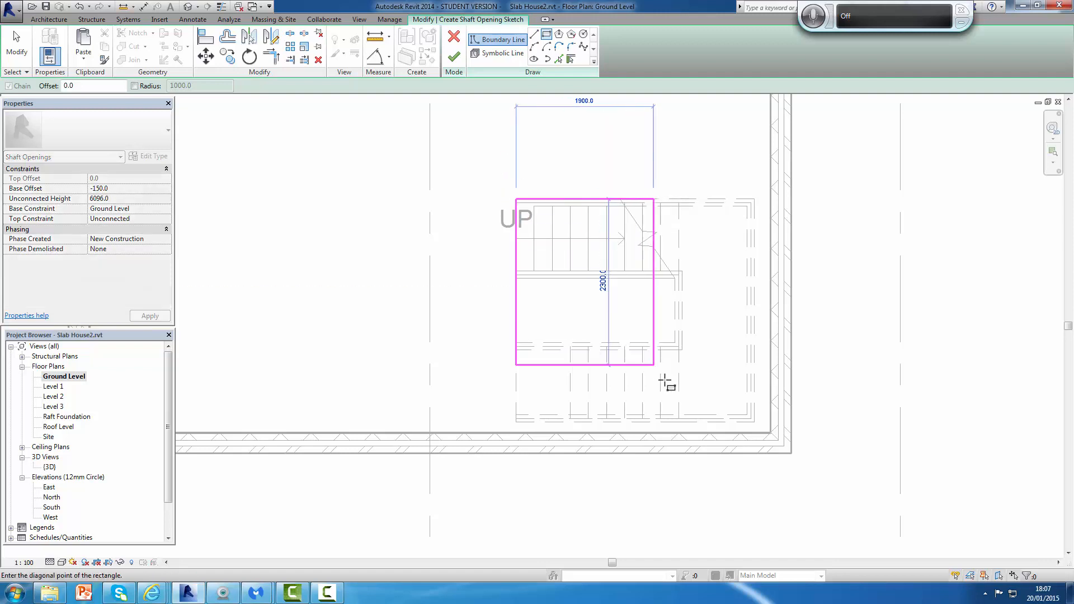
click(755, 422)
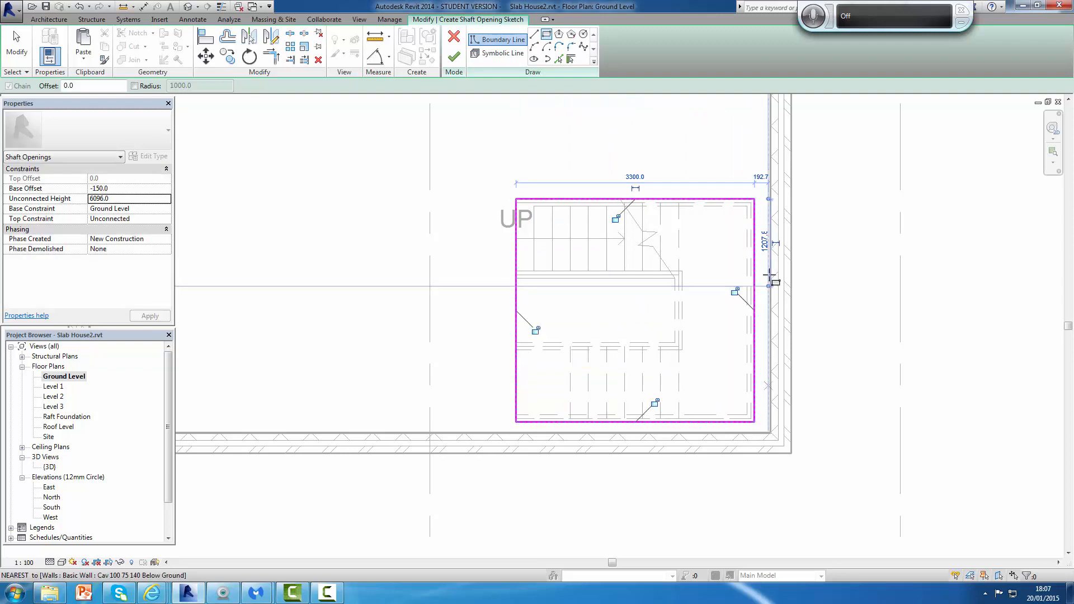
click(455, 57)
Open the 3D view and examine where the shaft opening cuts the floor slabs around the stacked stairs
scroll(900, 314, down, 1)
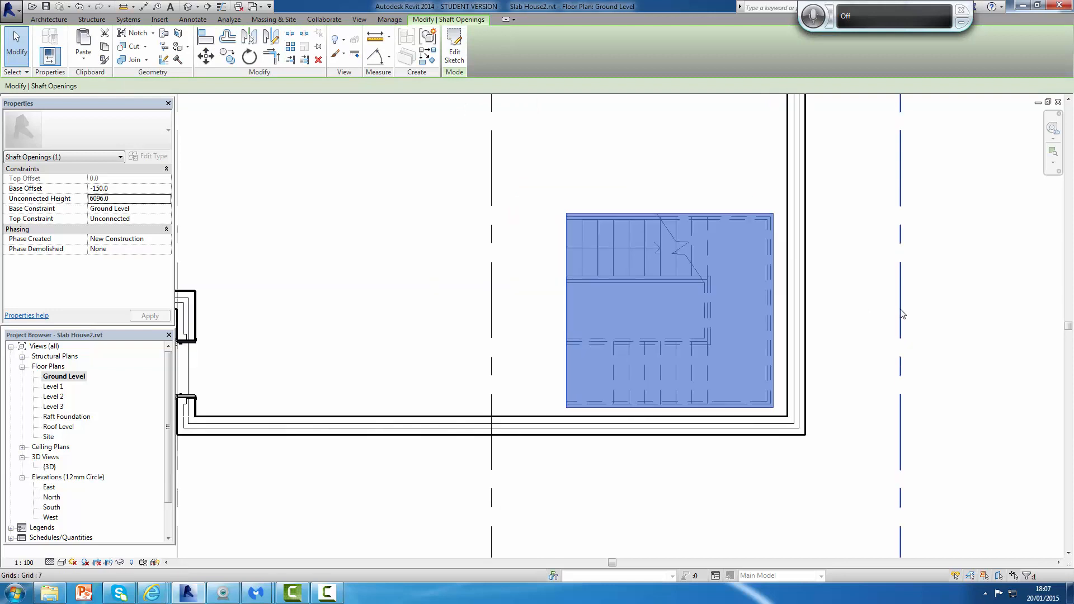
scroll(900, 314, down, 1)
scroll(872, 304, down, 1)
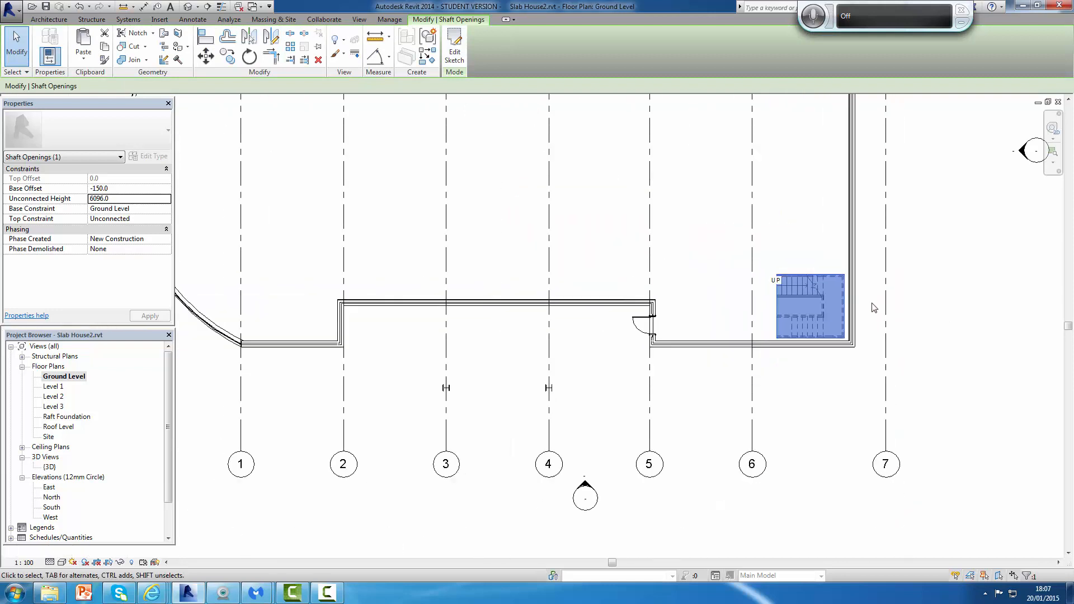
middle_drag(874, 308, 863, 359)
scroll(861, 358, up, 1)
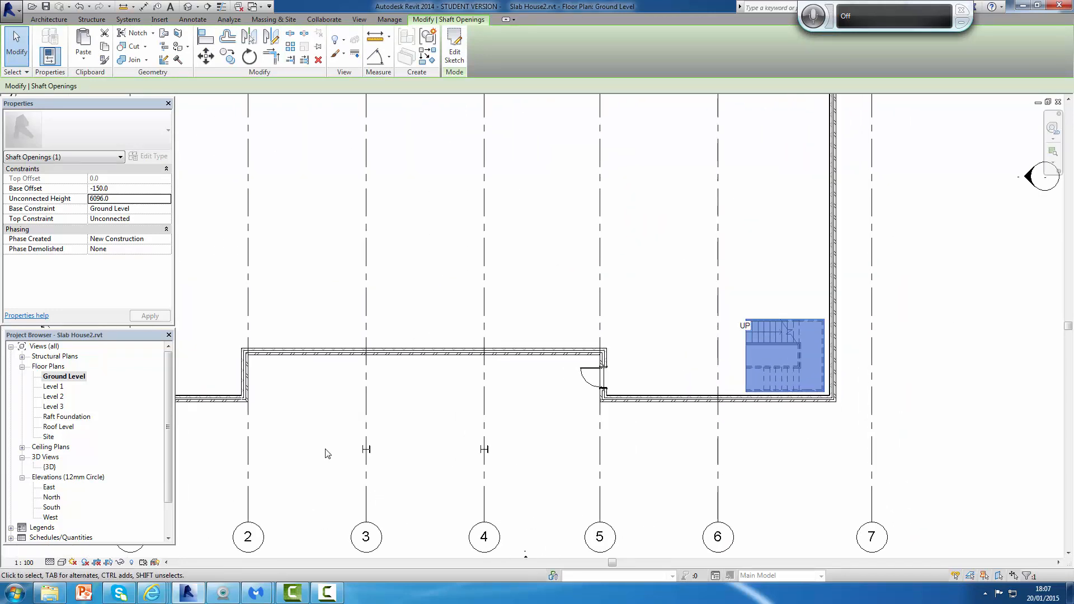
double_click(50, 467)
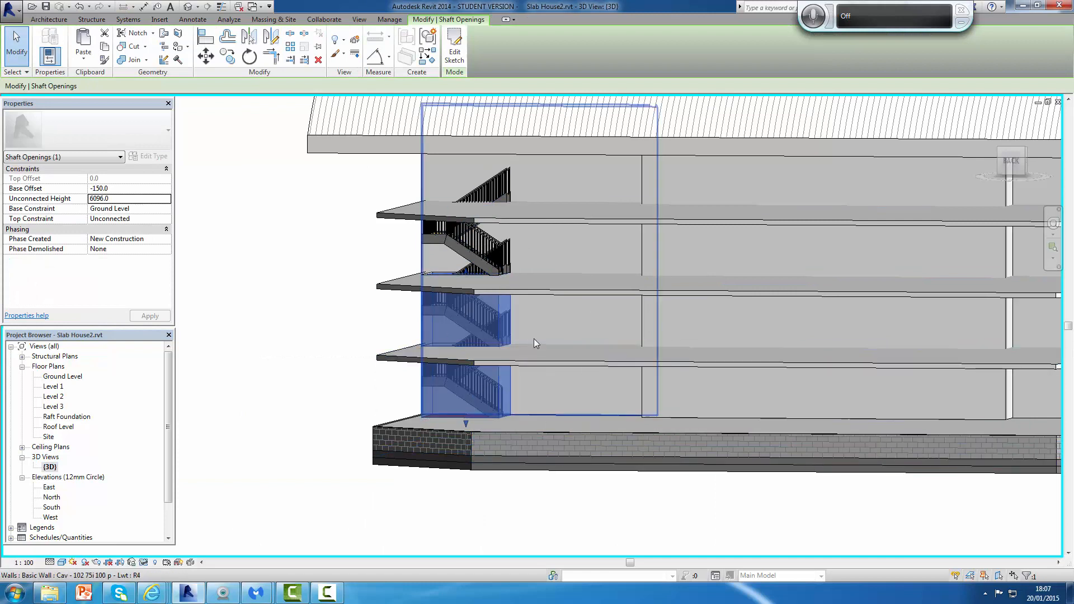
scroll(460, 227, up, 4)
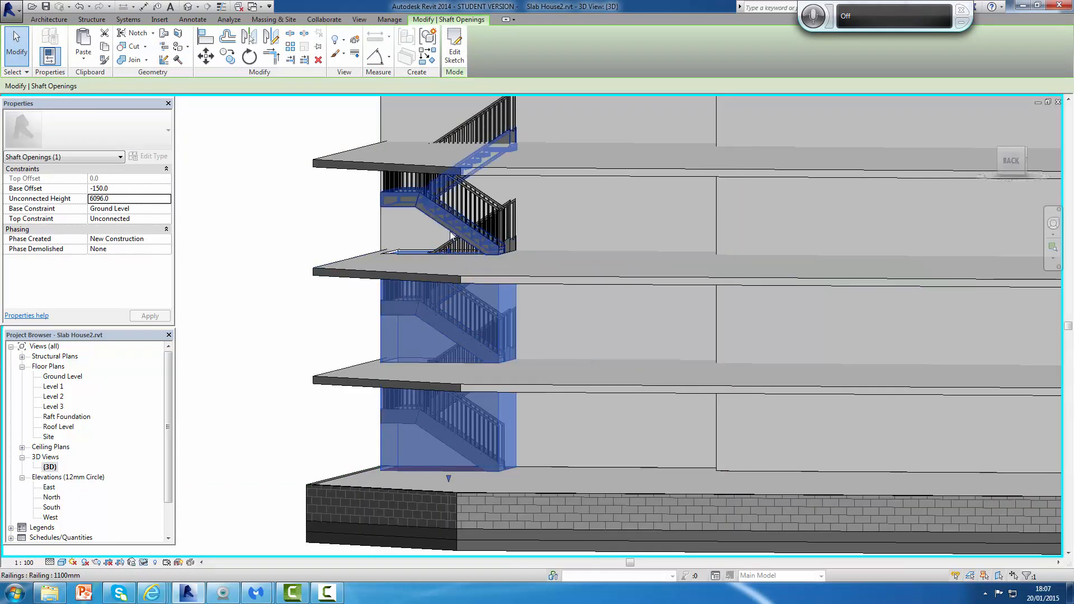
scroll(451, 234, up, 5)
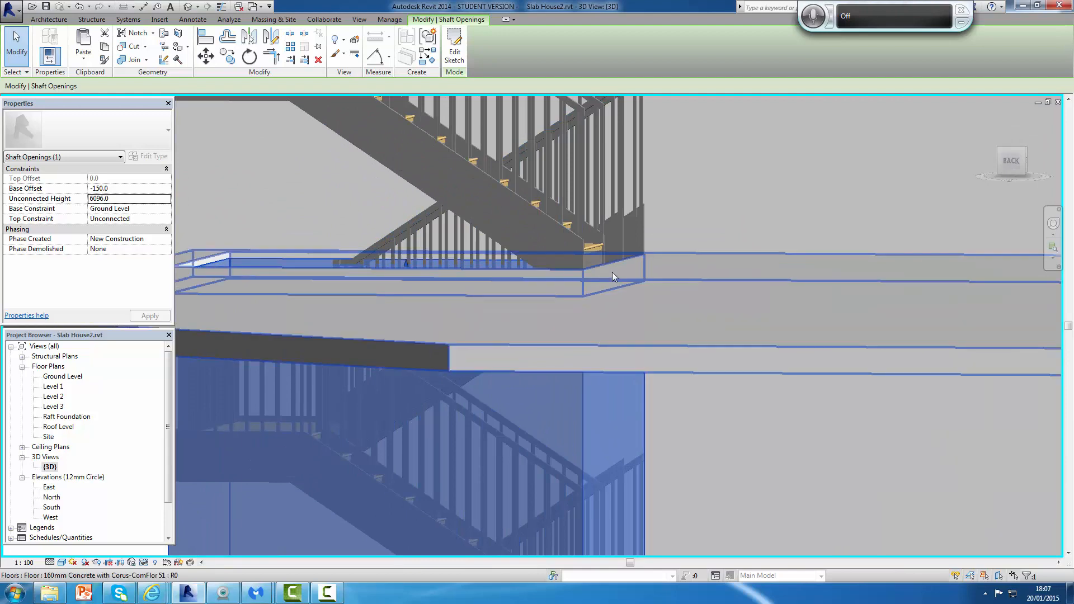
scroll(535, 296, down, 3)
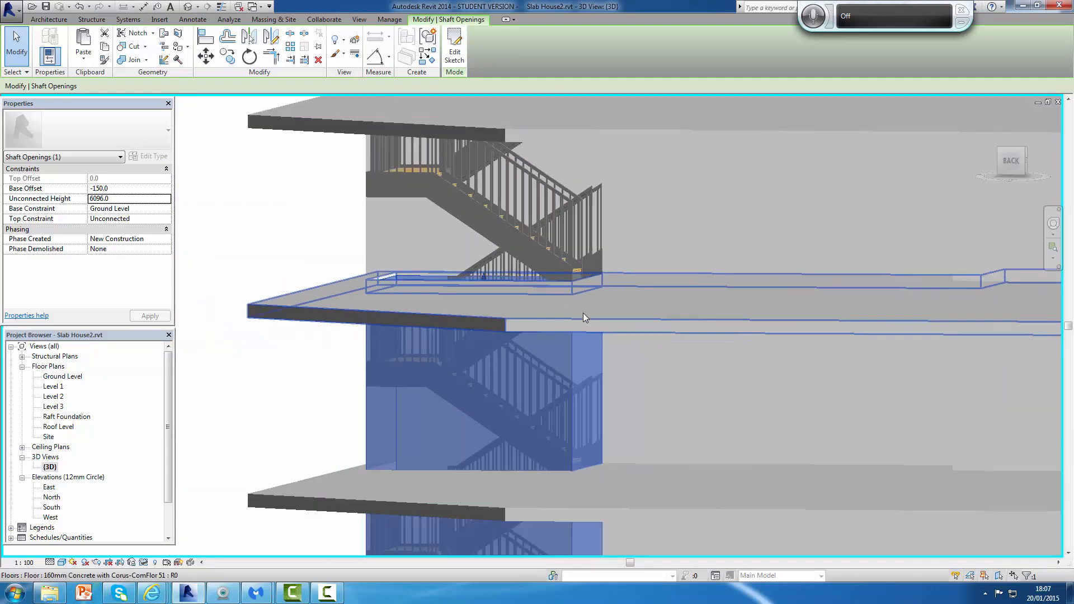
scroll(500, 471, down, 6)
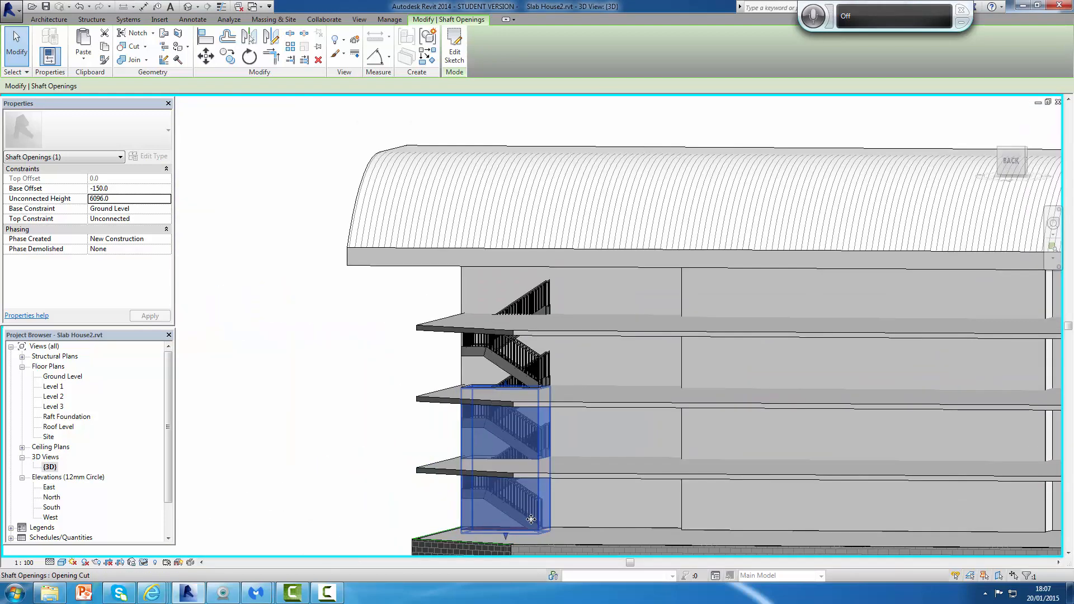
scroll(531, 519, down, 6)
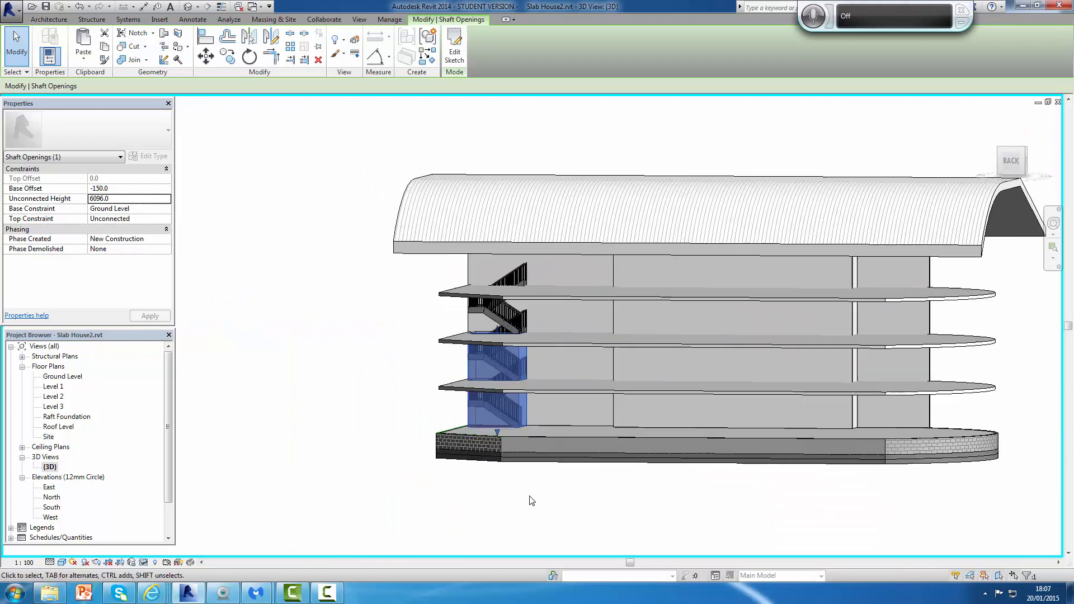
Raise the base of the shaft opening above the ground floor slab, to a base offset of about 229 mm
shift+middle_drag(551, 482, 647, 499)
scroll(455, 417, up, 4)
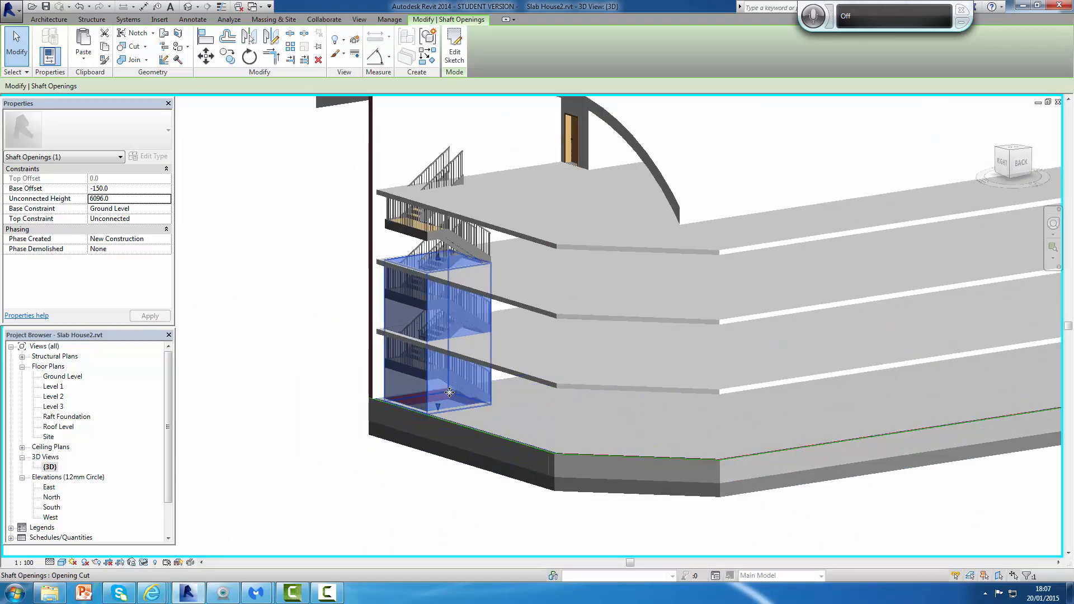
scroll(455, 417, up, 4)
scroll(374, 364, down, 1)
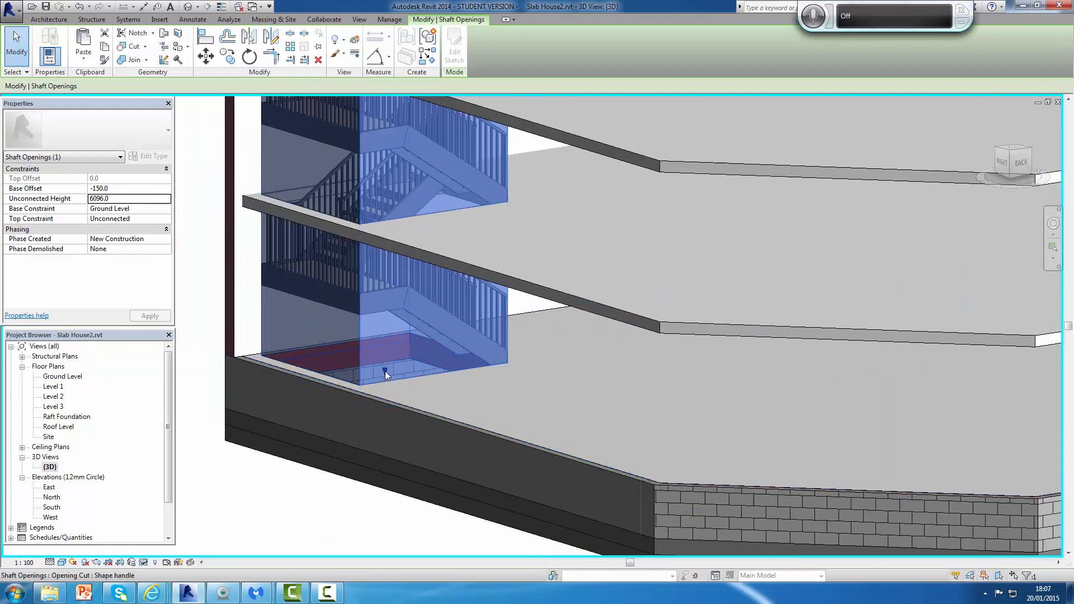
drag(385, 371, 385, 347)
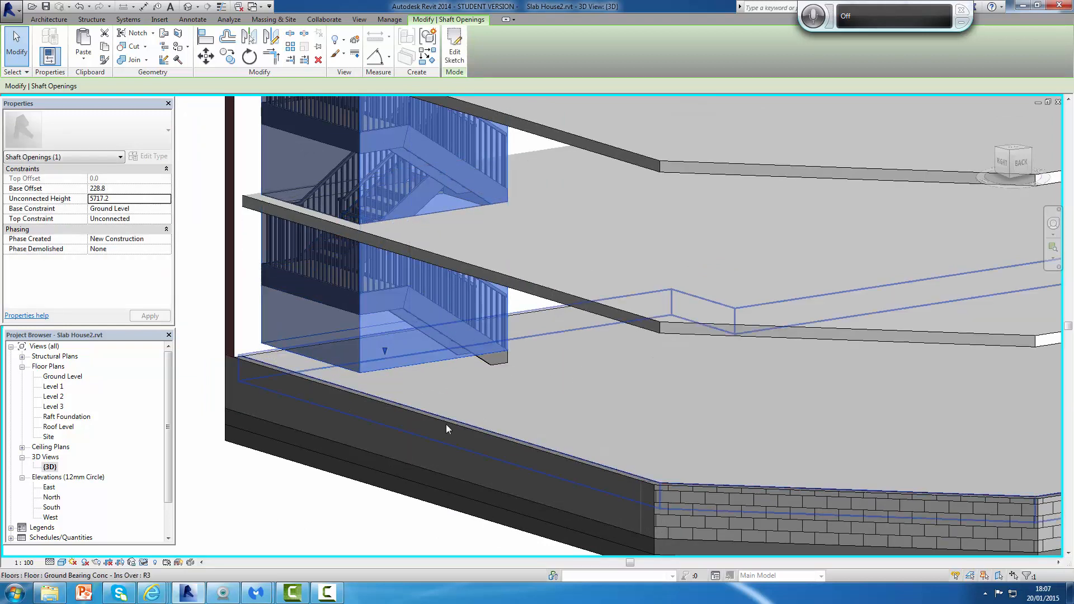
scroll(502, 359, down, 5)
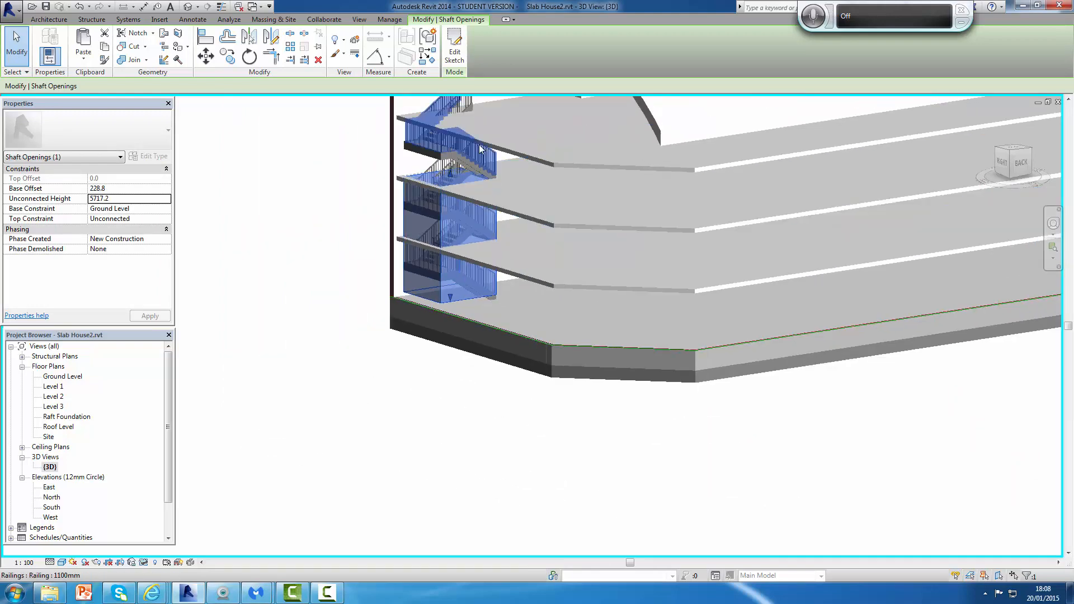
scroll(479, 149, down, 1)
middle_drag(523, 222, 529, 398)
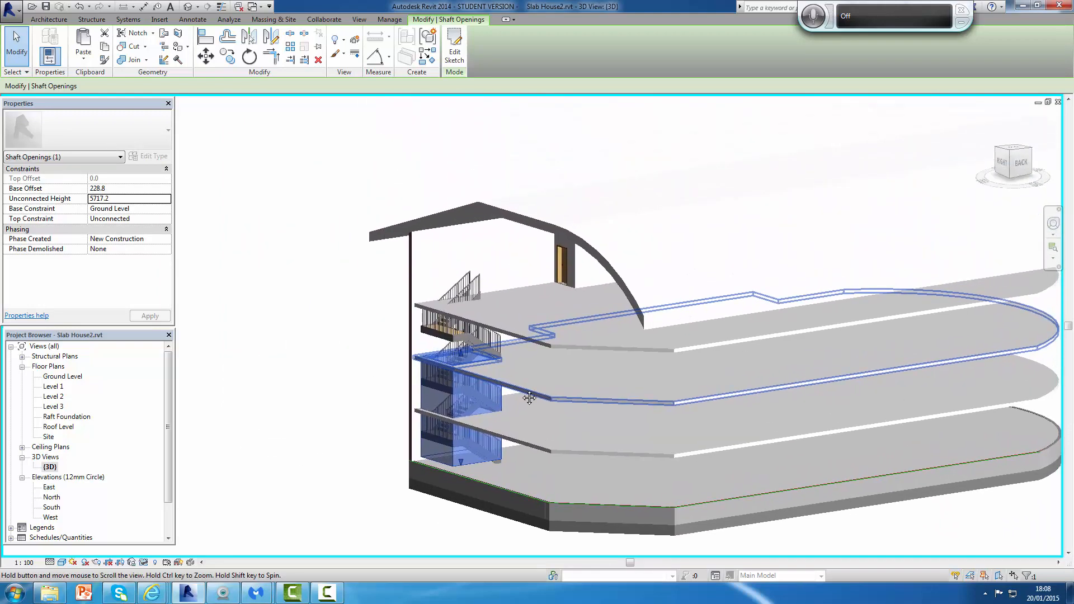
Raise the top of the shaft opening through the uppermost slab, to an unconnected height of about 9788 mm
scroll(448, 359, up, 4)
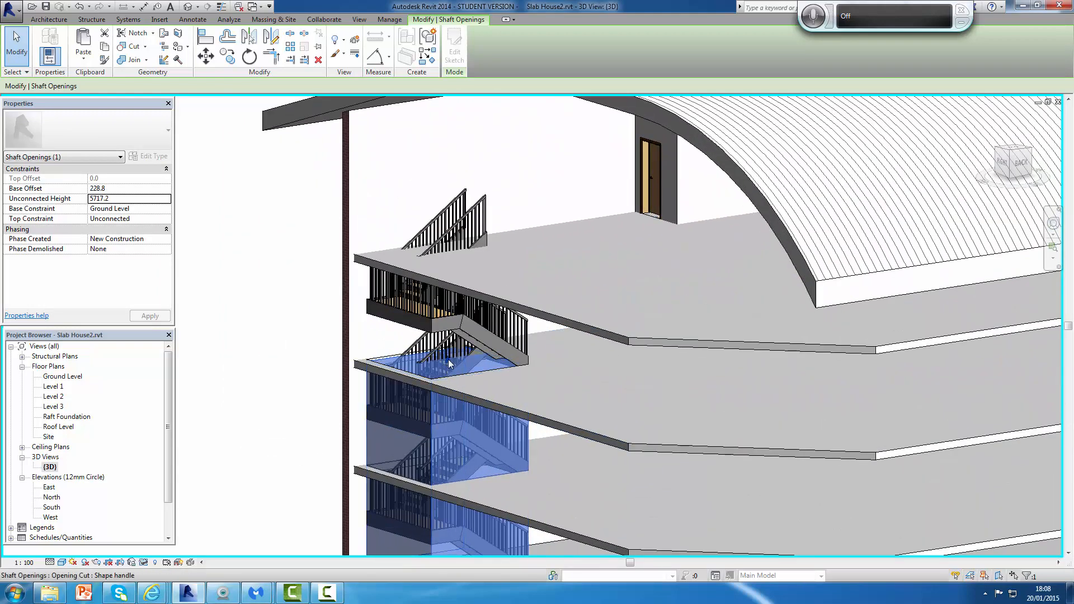
drag(445, 360, 447, 215)
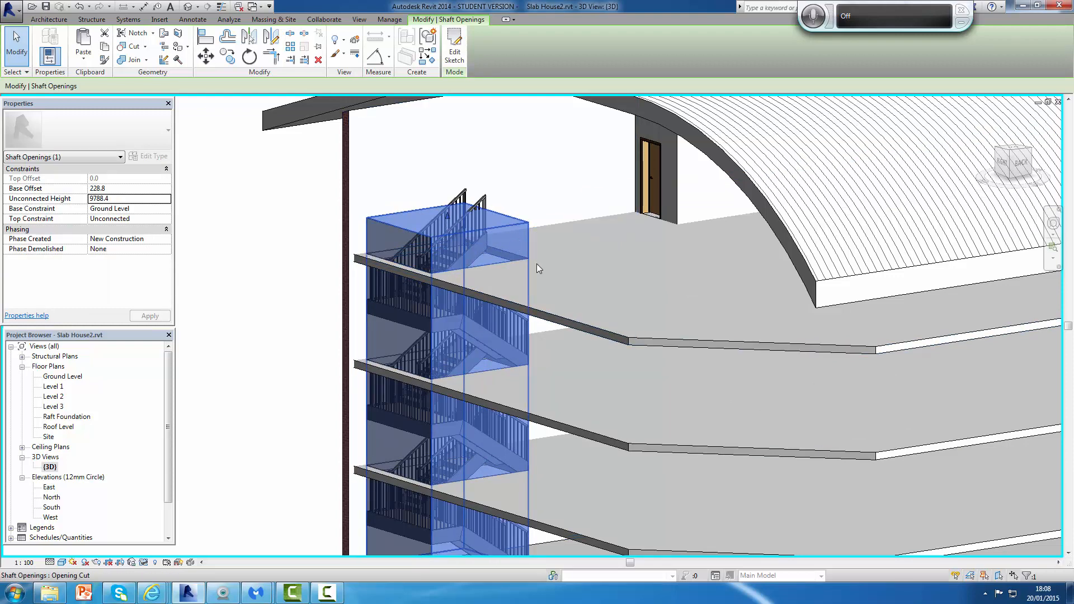
click(519, 183)
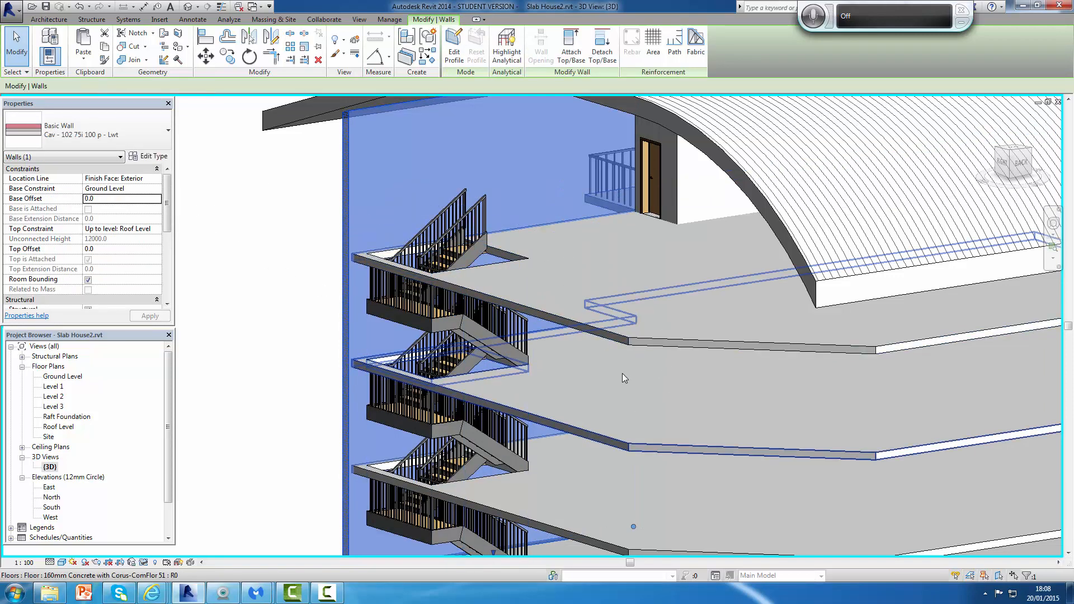
Examine the slab openings around the stacked stairs from the corner and the back of the building
scroll(624, 375, up, 5)
scroll(630, 365, down, 6)
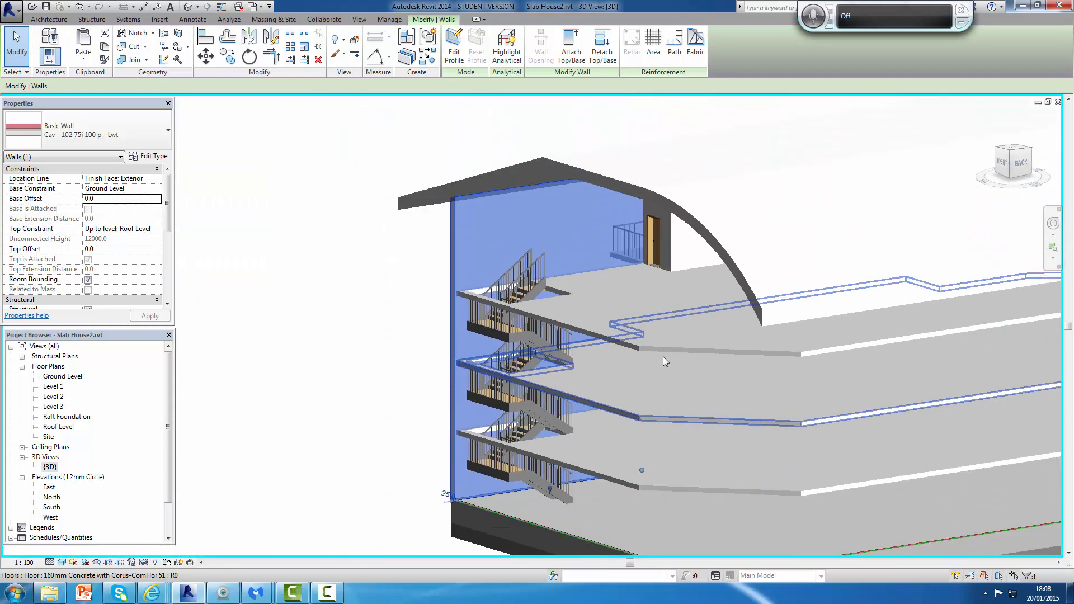
scroll(707, 388, up, 3)
scroll(716, 389, up, 1)
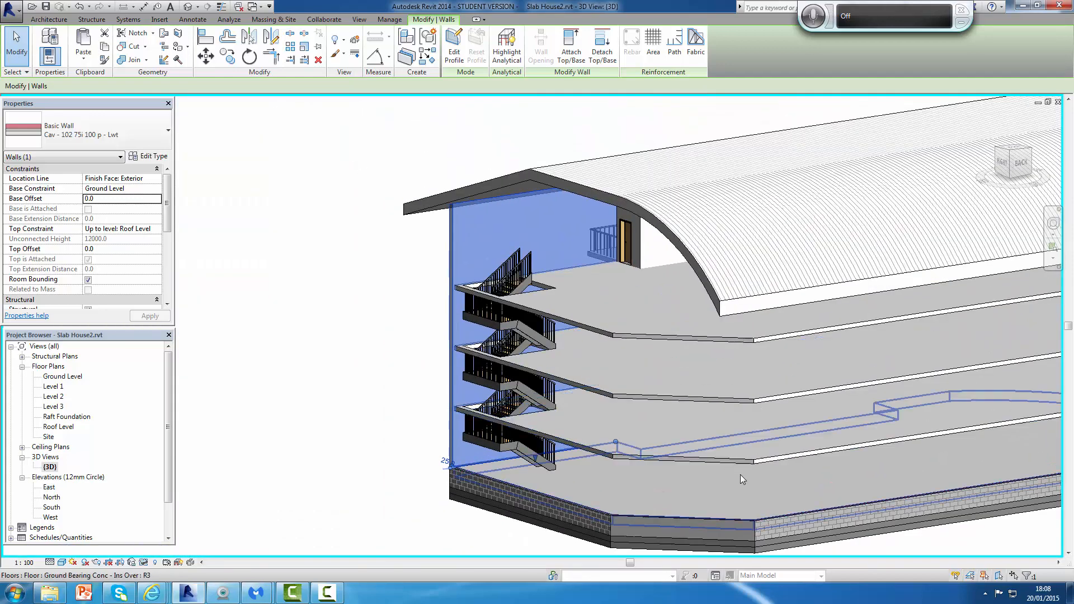
scroll(912, 442, down, 4)
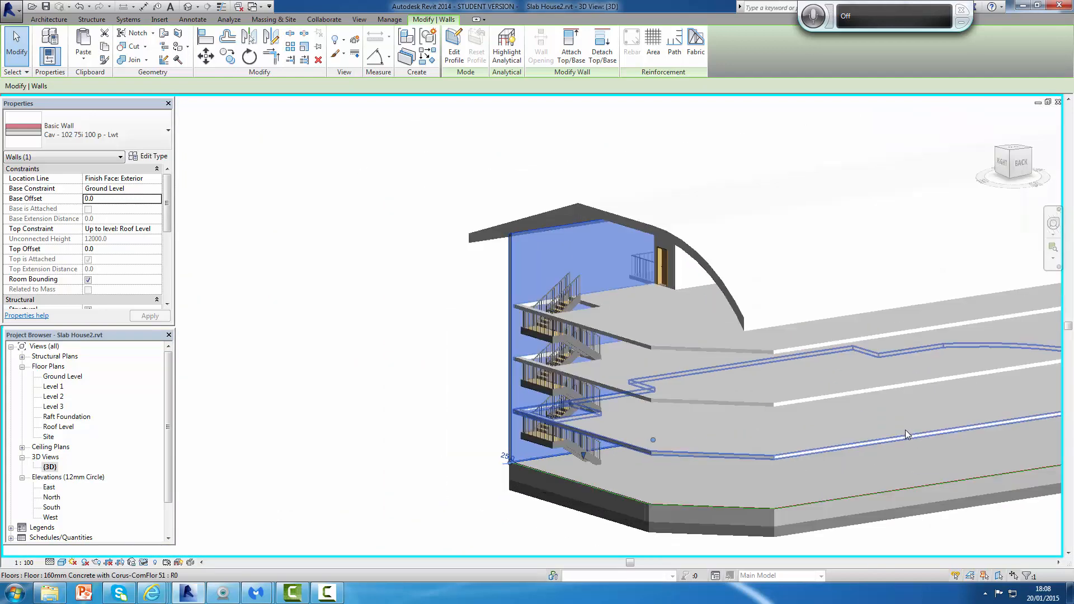
middle_drag(891, 430, 598, 417)
scroll(643, 409, up, 2)
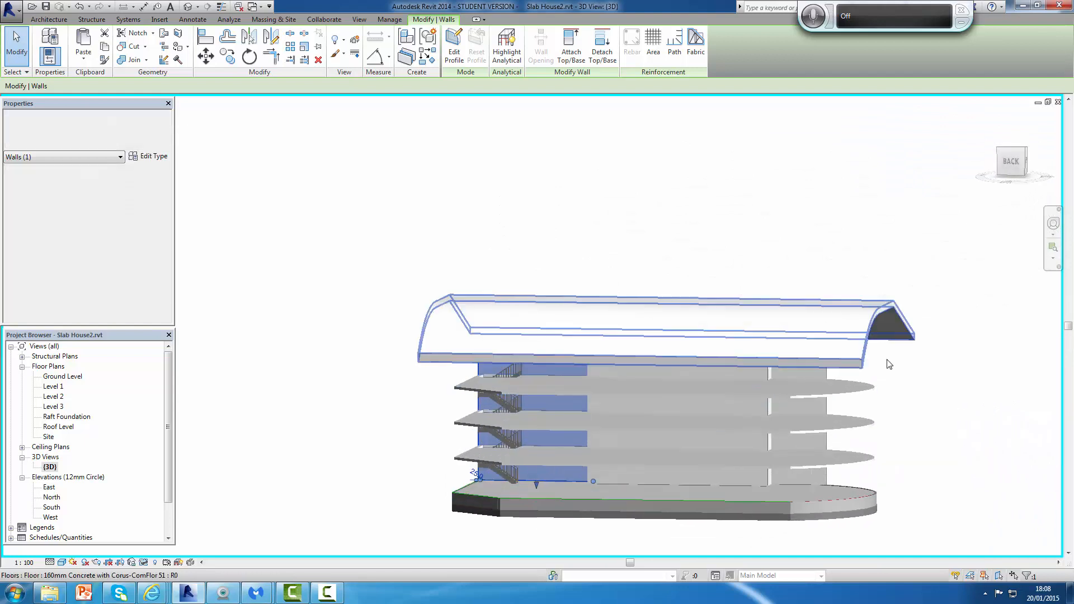
scroll(876, 365, up, 2)
click(890, 371)
scroll(489, 461, down, 2)
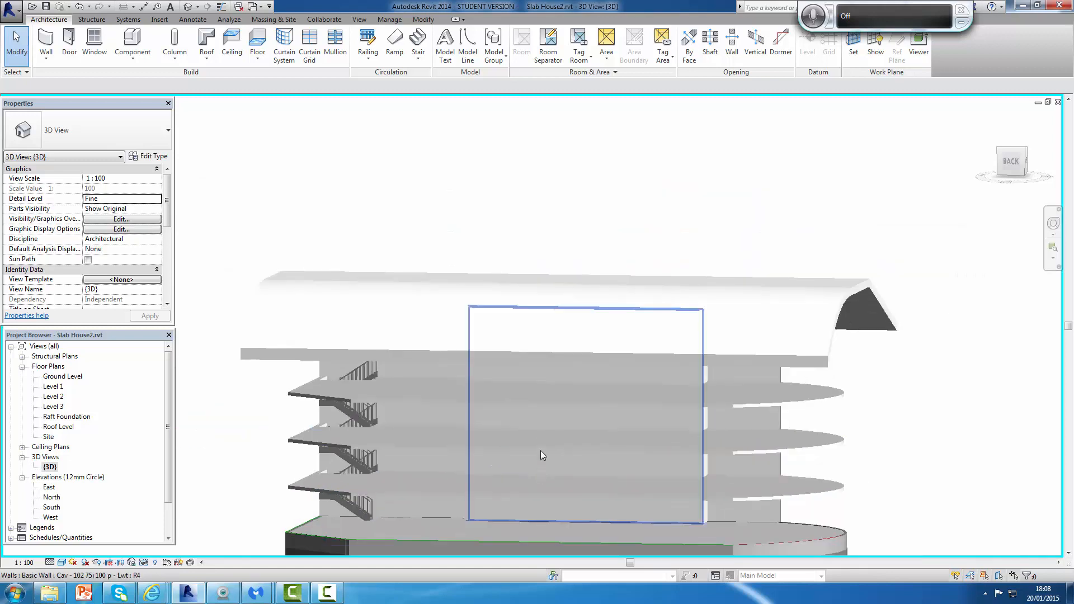
scroll(540, 453, up, 4)
scroll(557, 444, down, 5)
shift+middle_drag(809, 447, 622, 502)
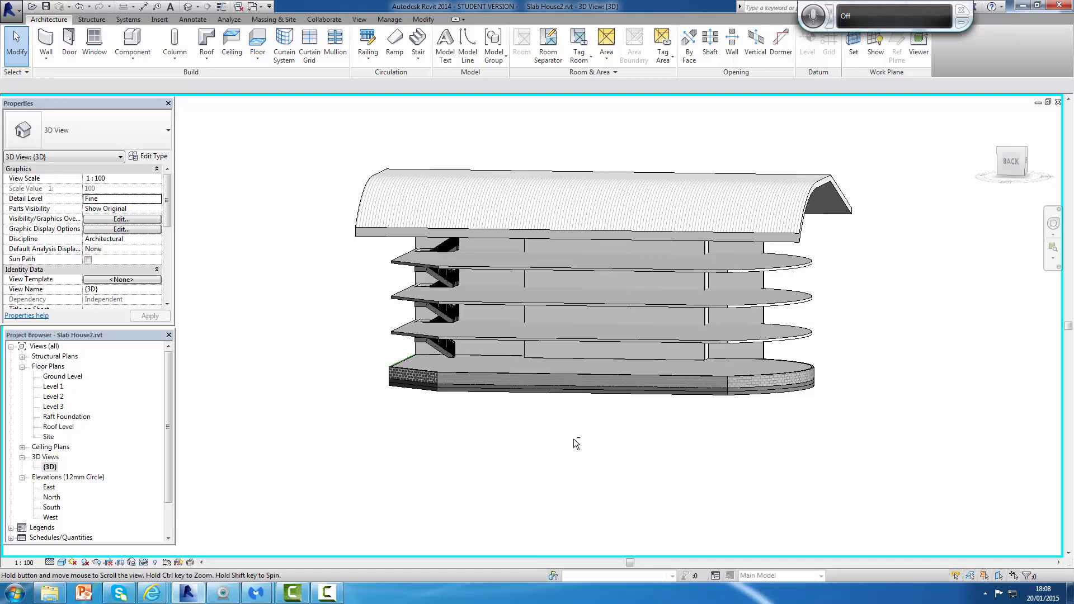
shift+middle_drag(575, 441, 712, 524)
scroll(755, 396, up, 2)
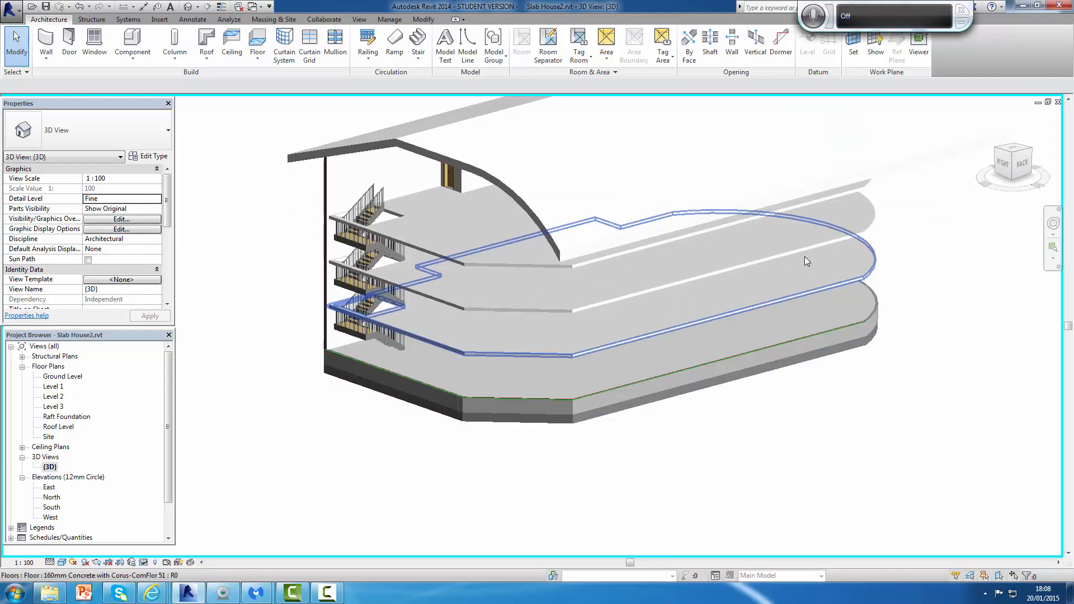
scroll(805, 257, down, 1)
scroll(808, 257, up, 3)
scroll(810, 258, down, 7)
scroll(795, 256, down, 1)
middle_drag(794, 265, 743, 376)
scroll(705, 386, up, 5)
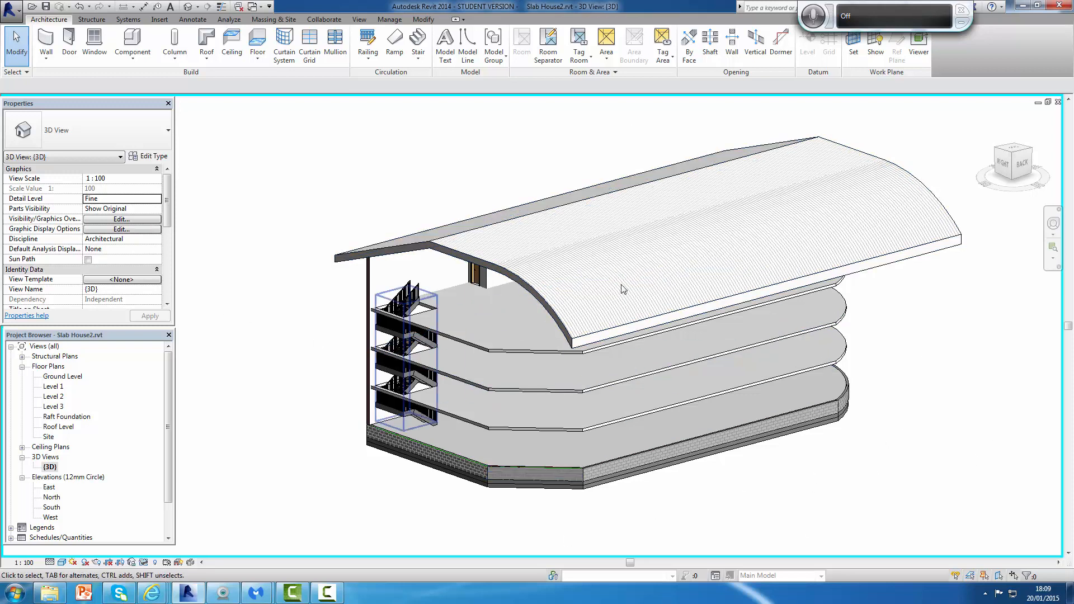
scroll(817, 430, down, 2)
scroll(719, 424, up, 4)
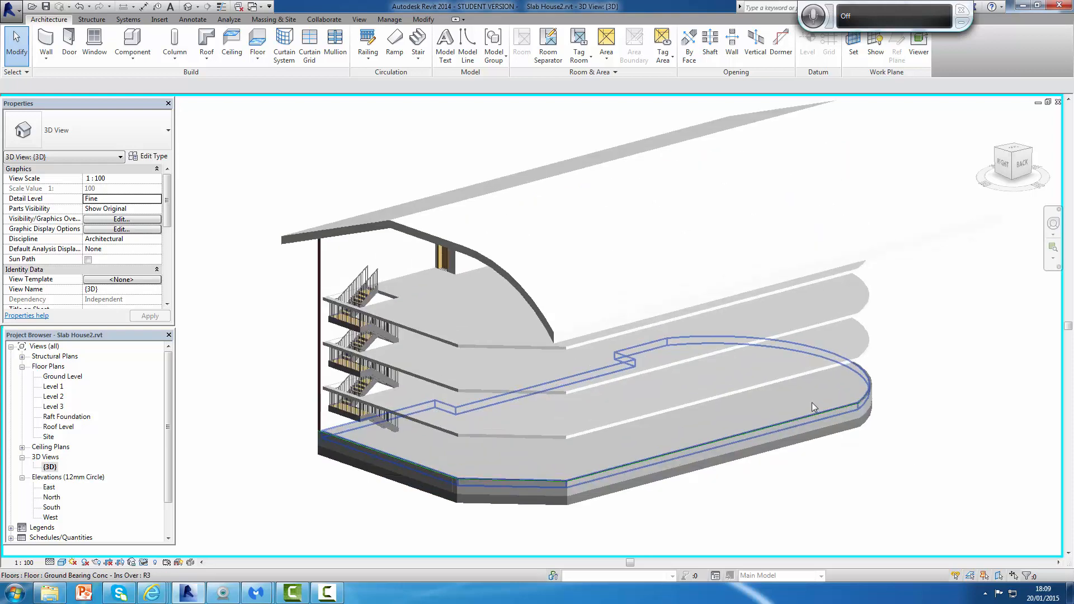
scroll(898, 367, down, 2)
scroll(899, 371, down, 1)
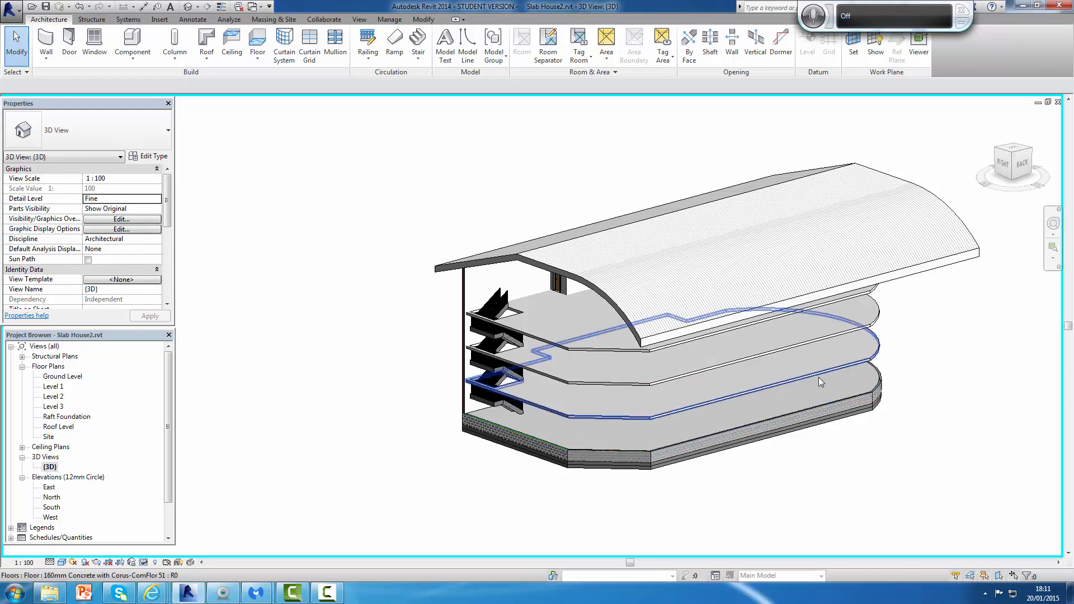
scroll(889, 369, up, 2)
scroll(948, 359, down, 2)
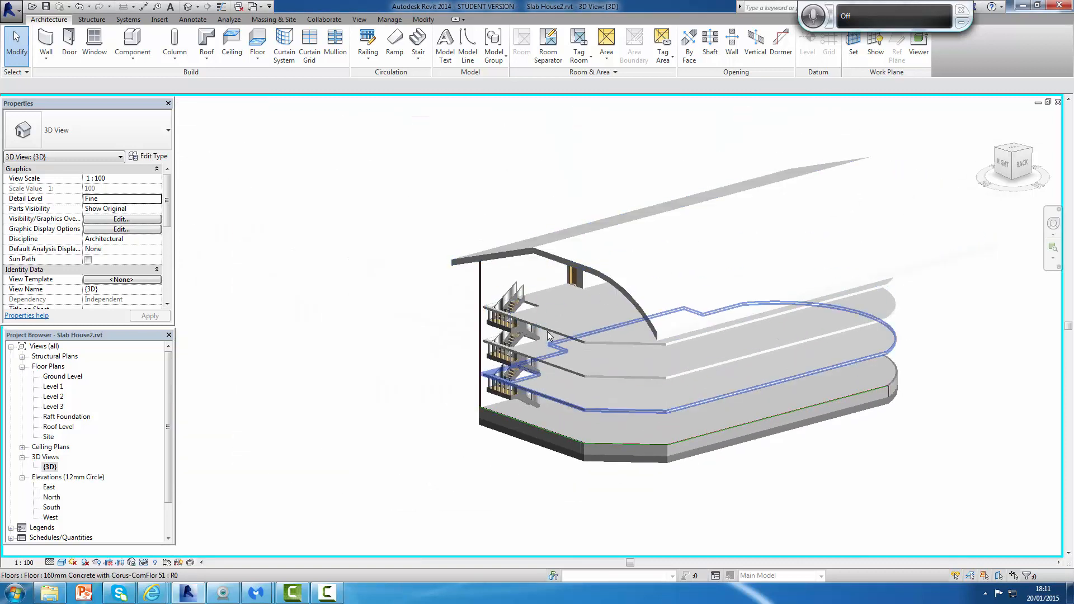
scroll(560, 363, down, 1)
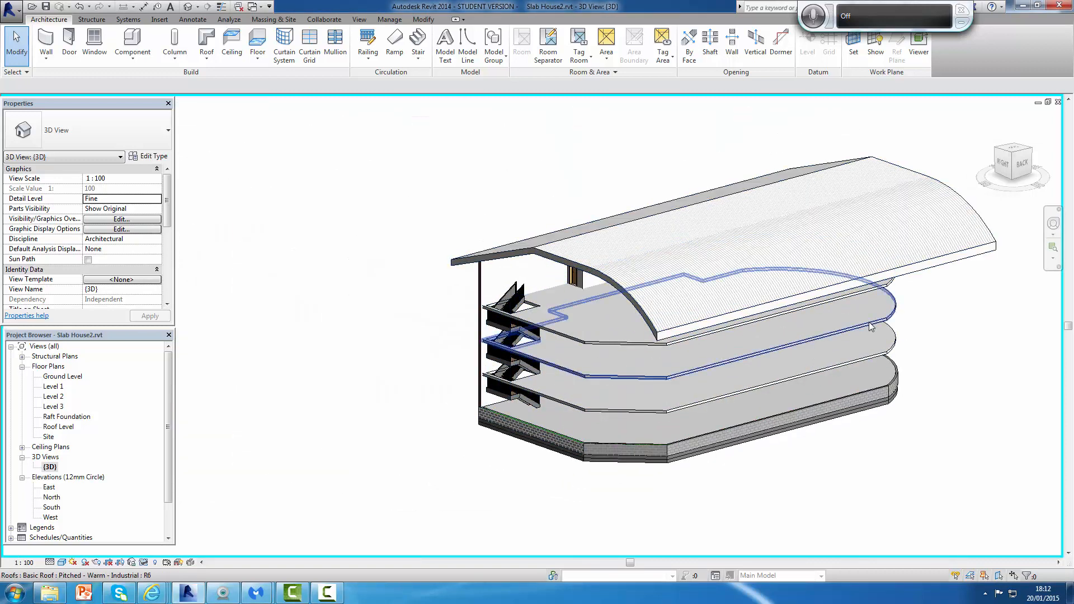
scroll(957, 310, down, 1)
middle_drag(923, 335, 827, 314)
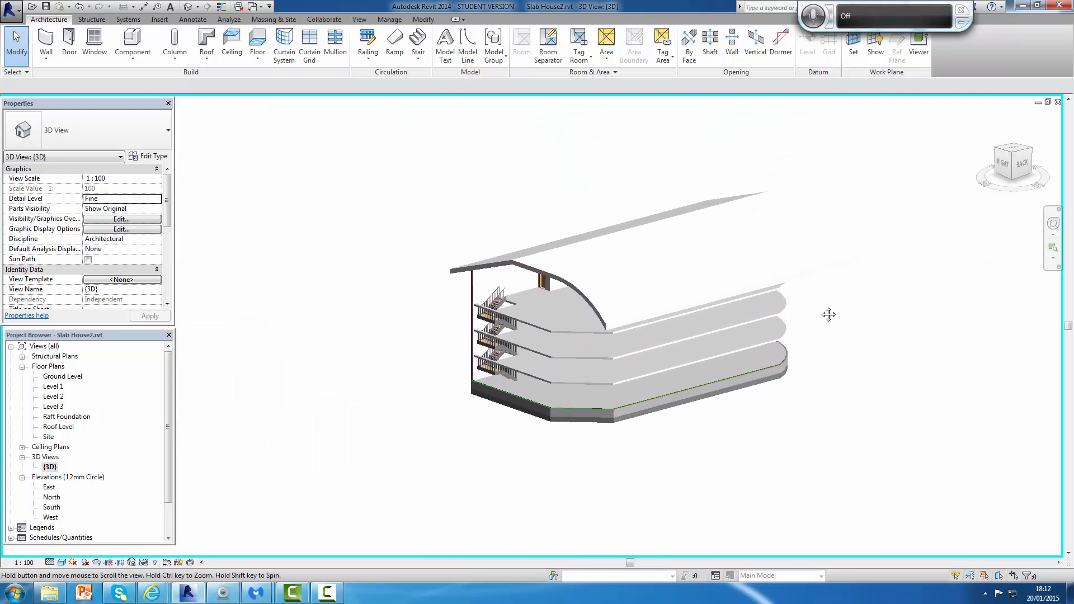
scroll(615, 385, up, 1)
scroll(650, 392, up, 1)
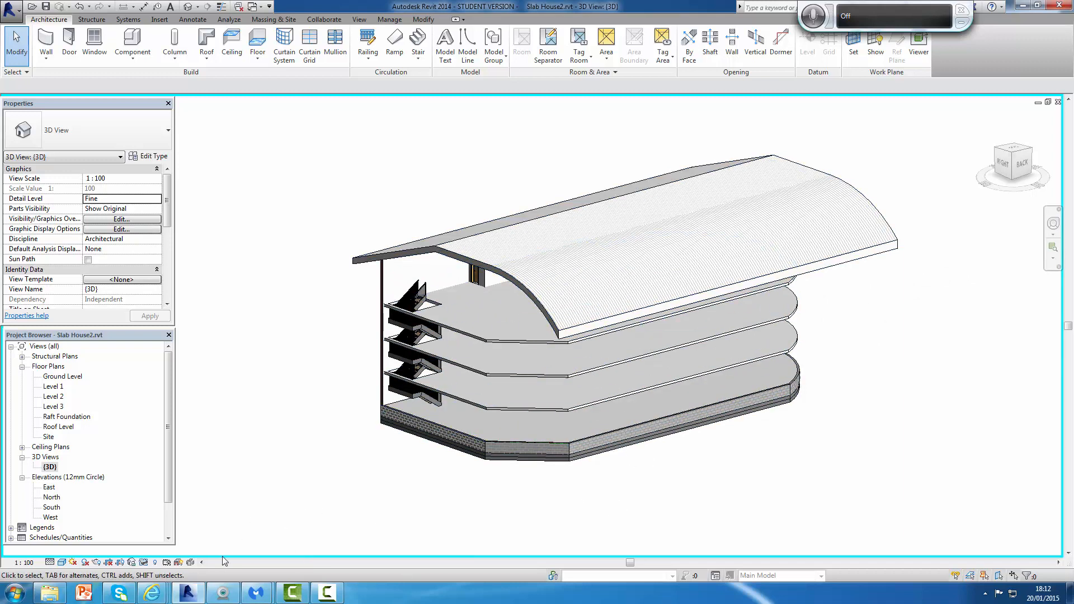
Reset the temporary hide/isolate in the 3D view and return the model to its home orientation
click(144, 562)
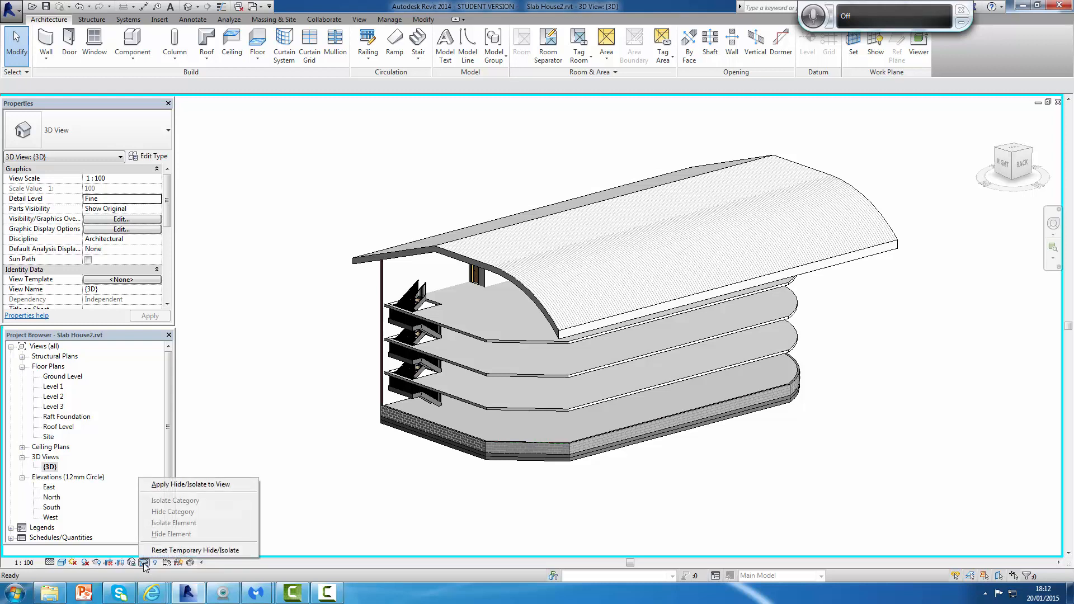
click(185, 551)
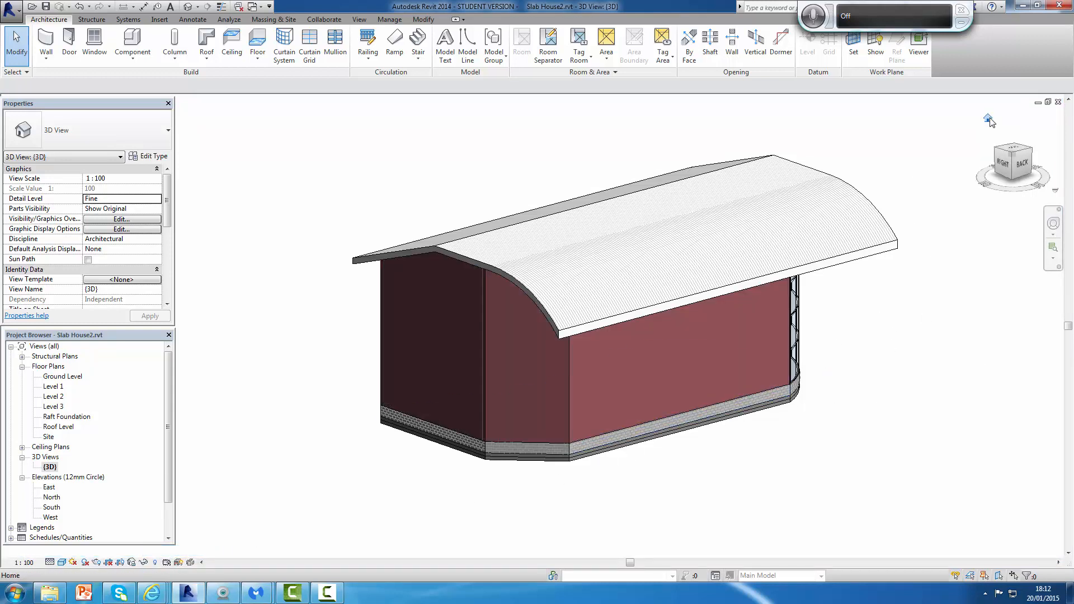
click(989, 118)
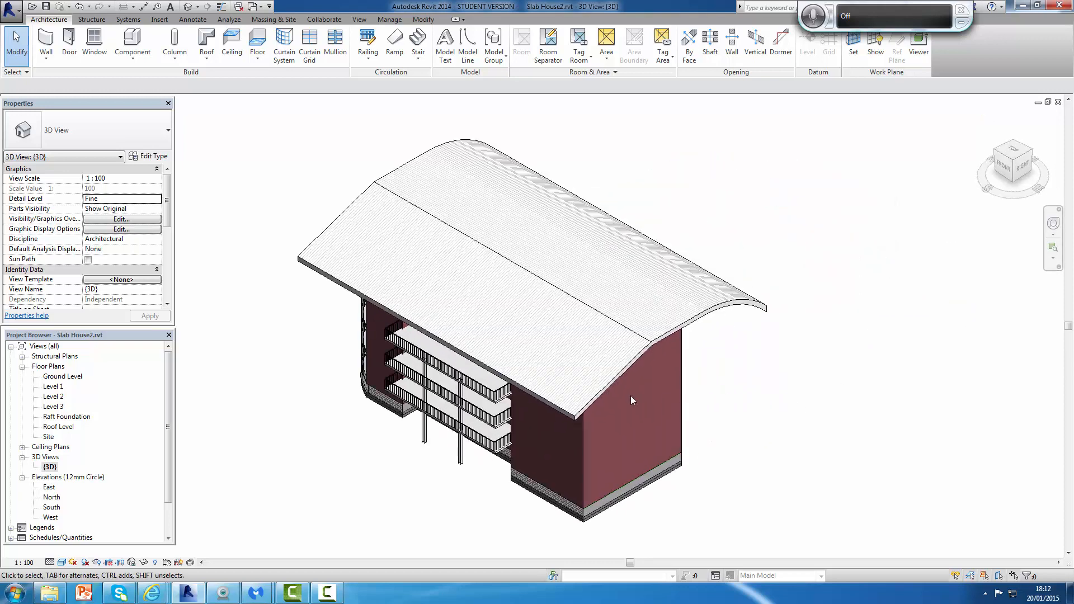
Examine the complete building's exterior, including the curved glazing, front balconies and roof
scroll(719, 392, down, 1)
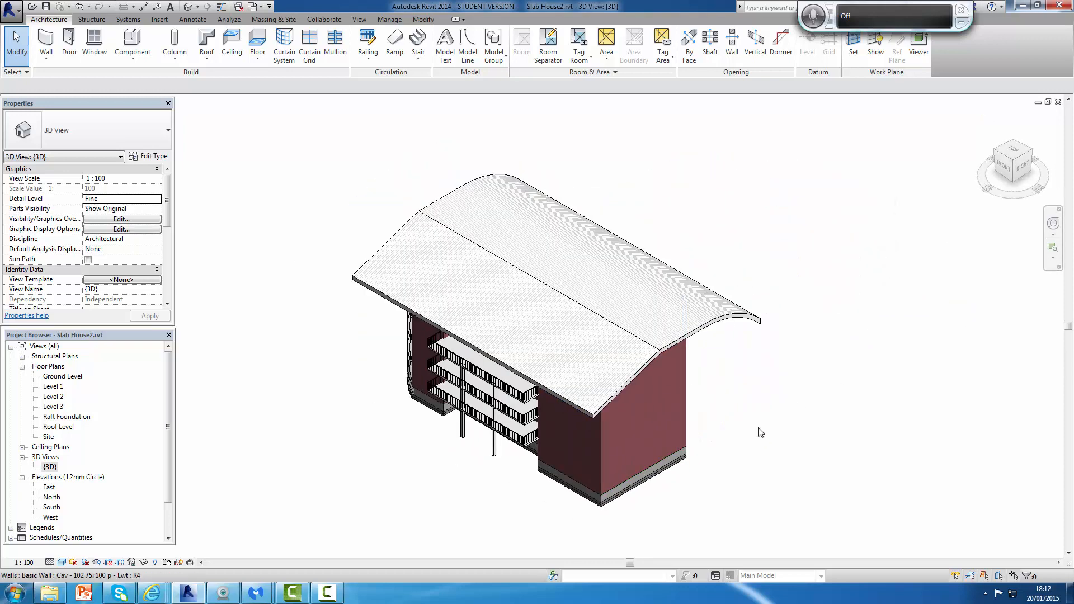
shift+middle_drag(766, 435, 982, 280)
scroll(782, 340, up, 4)
scroll(798, 338, down, 4)
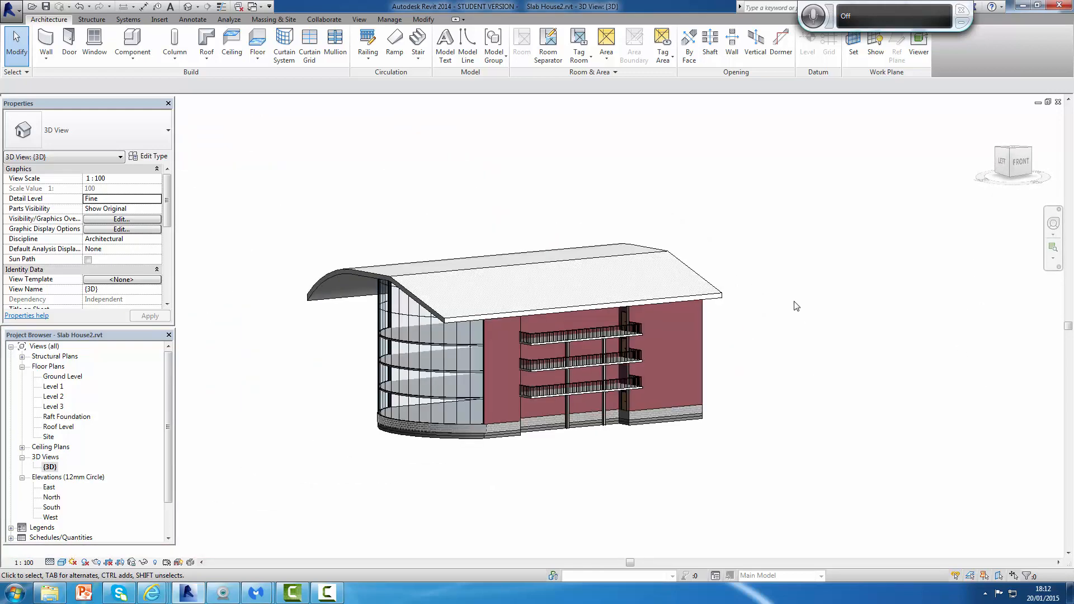
shift+middle_drag(796, 306, 673, 413)
scroll(768, 326, up, 2)
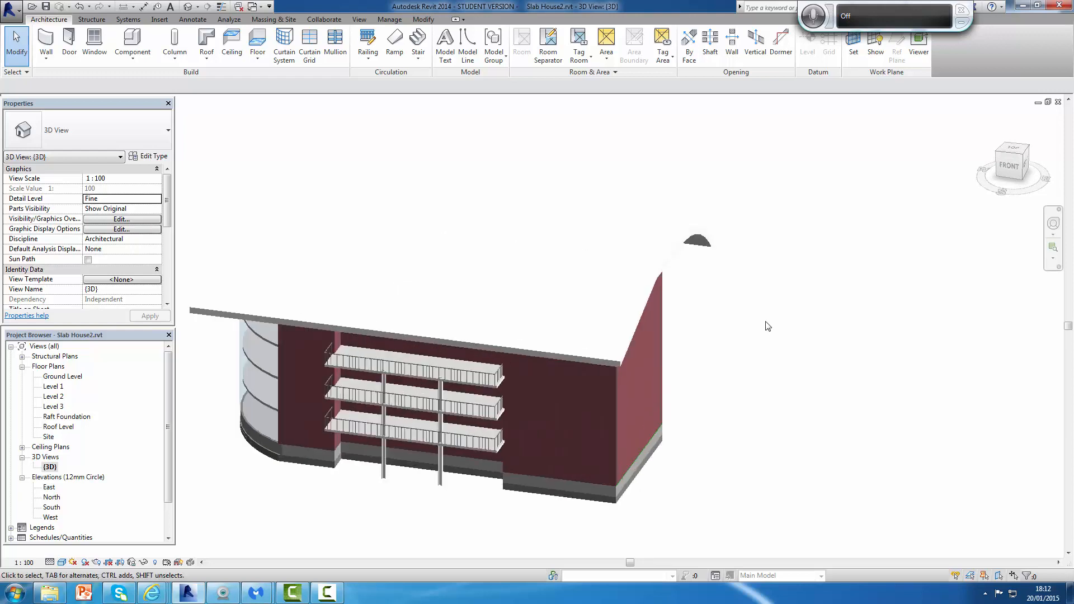
scroll(768, 326, down, 5)
middle_drag(762, 302, 770, 334)
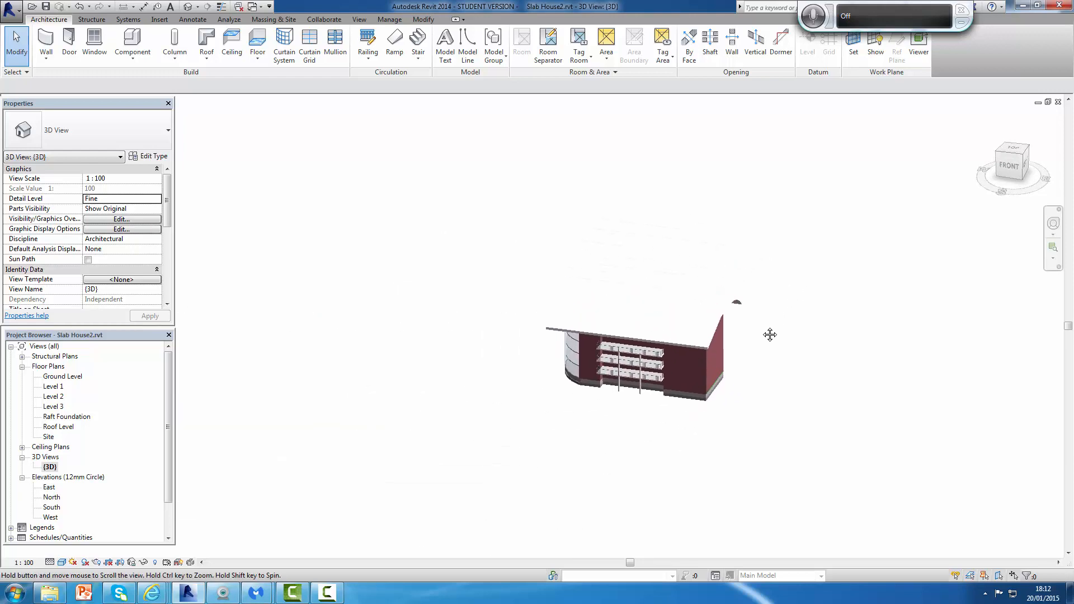
scroll(766, 324, up, 3)
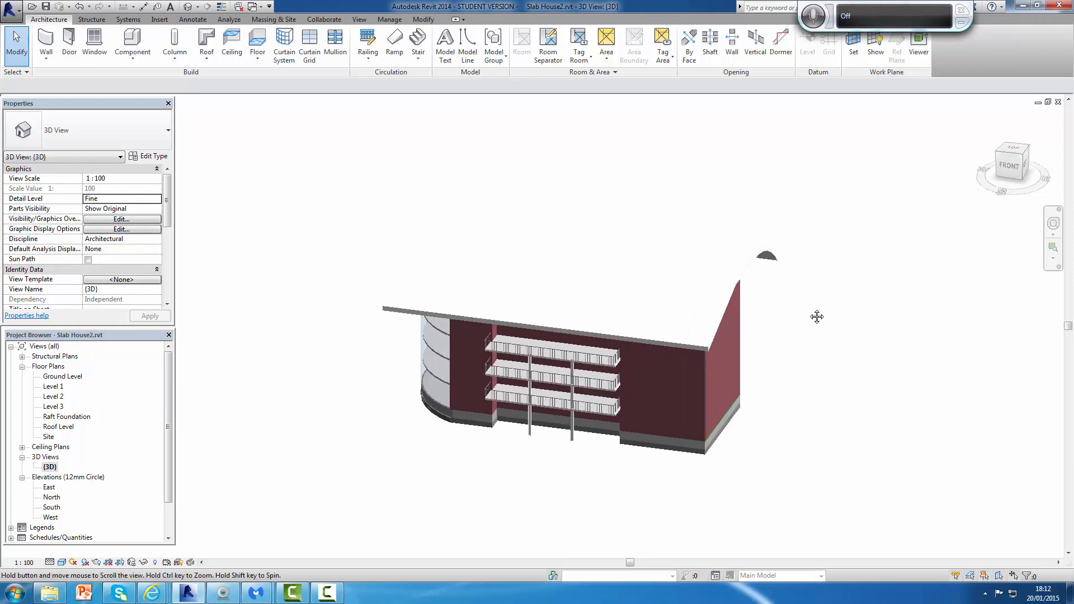
scroll(809, 301, up, 2)
scroll(529, 270, down, 1)
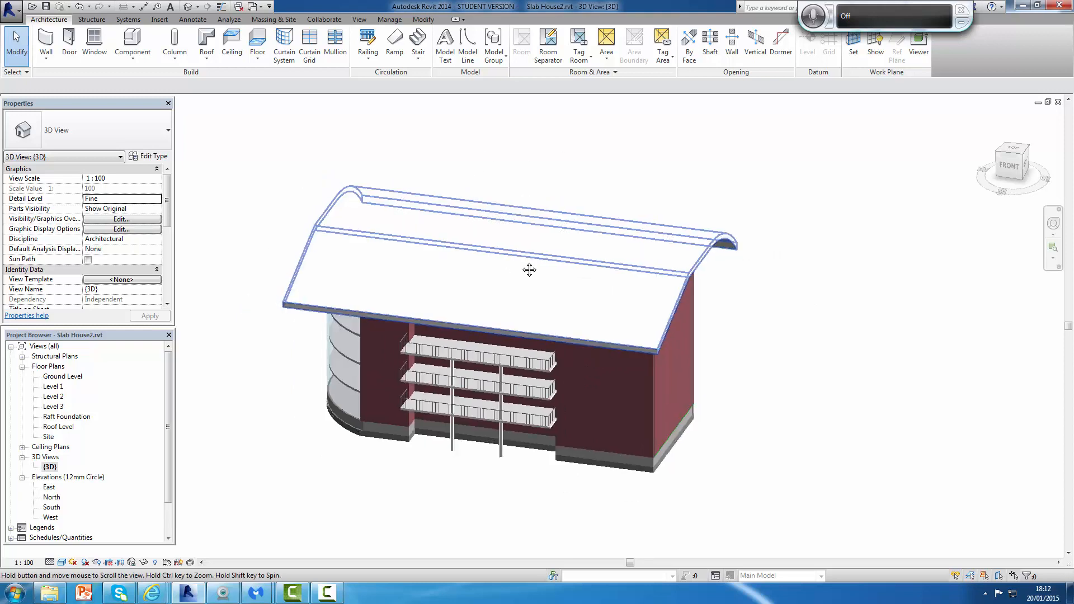
middle_drag(529, 269, 597, 269)
scroll(594, 265, up, 1)
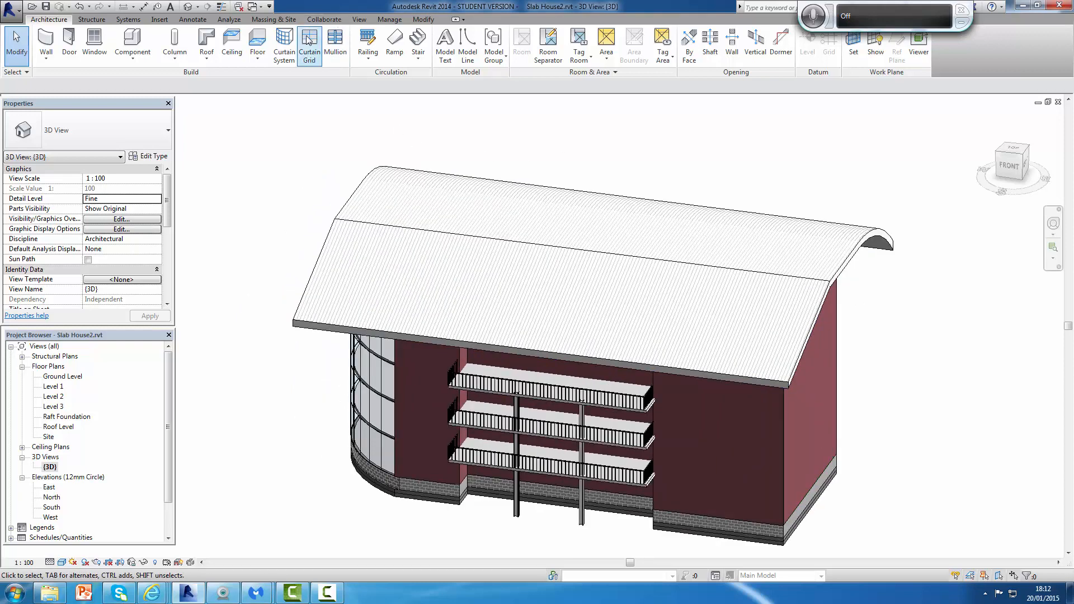
Open the Site floor plan with the whole roof outline and all elevation markers in view
click(275, 21)
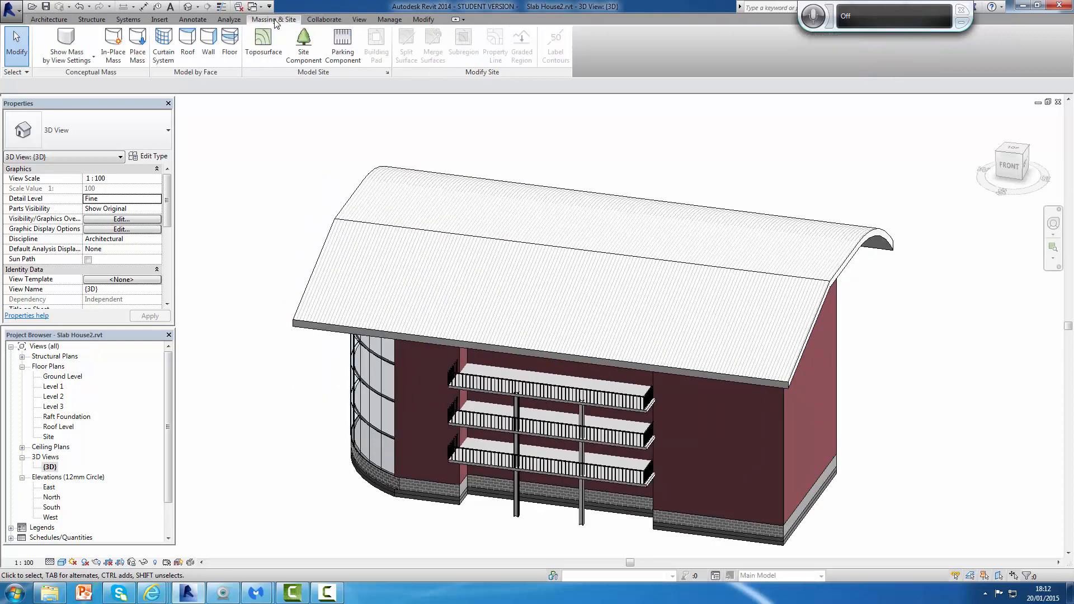
scroll(673, 302, down, 2)
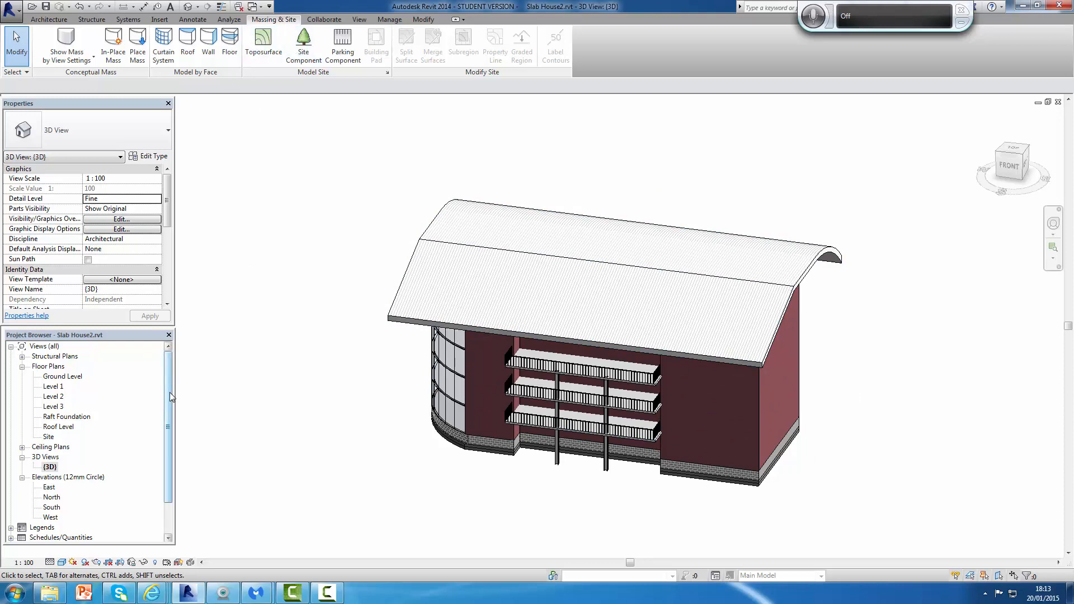
double_click(51, 436)
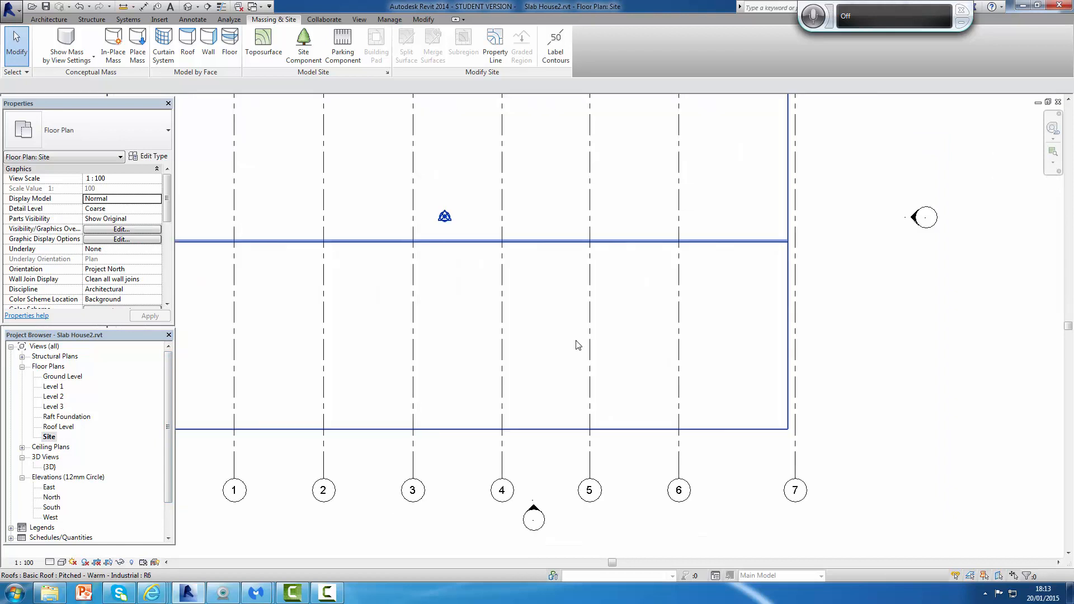
scroll(587, 330, down, 4)
scroll(615, 346, up, 2)
middle_drag(643, 366, 777, 386)
scroll(769, 379, down, 2)
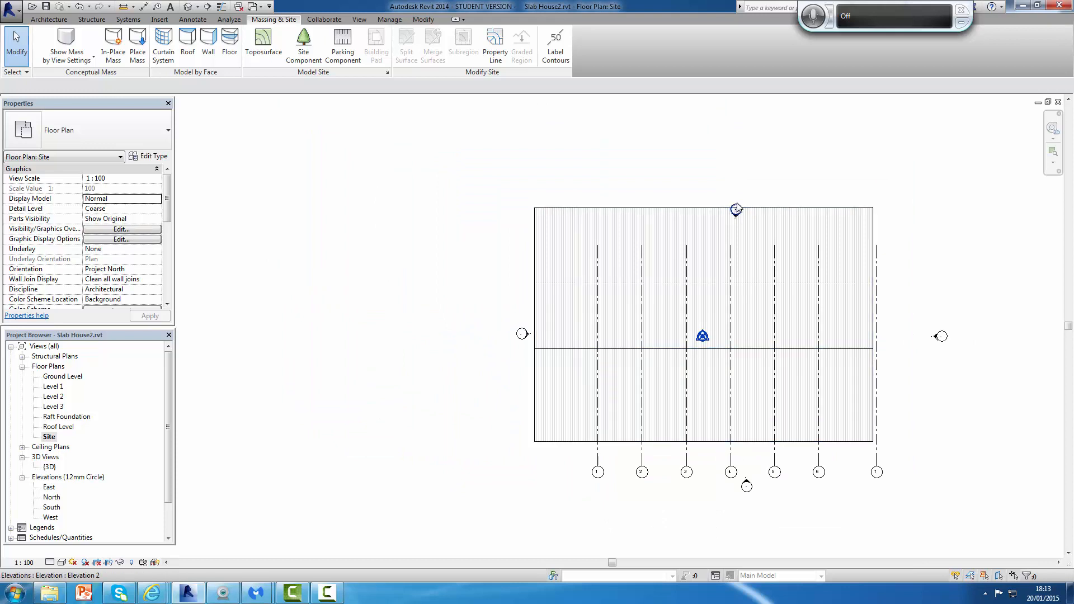
Move the north elevation marker out beyond the roof edge and shift the south marker toward the building's centre line
click(736, 211)
drag(736, 210, 702, 186)
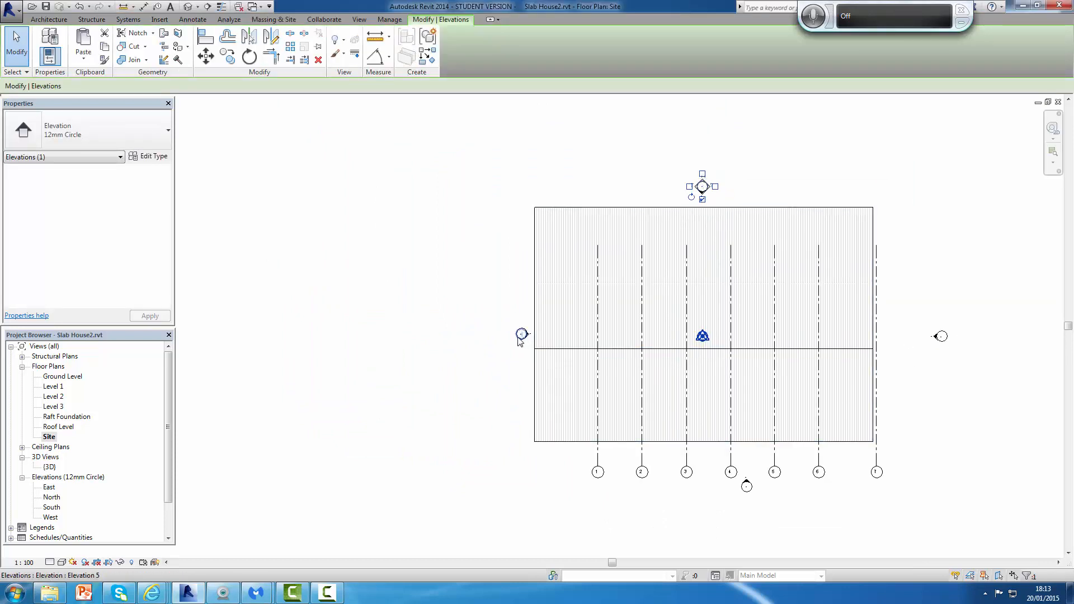
drag(749, 492, 712, 497)
click(827, 513)
Create a four-point toposurface of about 2411 m² at absolute elevation 0.0 around the building and finish the surface
scroll(889, 322, down, 1)
middle_drag(890, 322, 779, 326)
scroll(779, 316, up, 2)
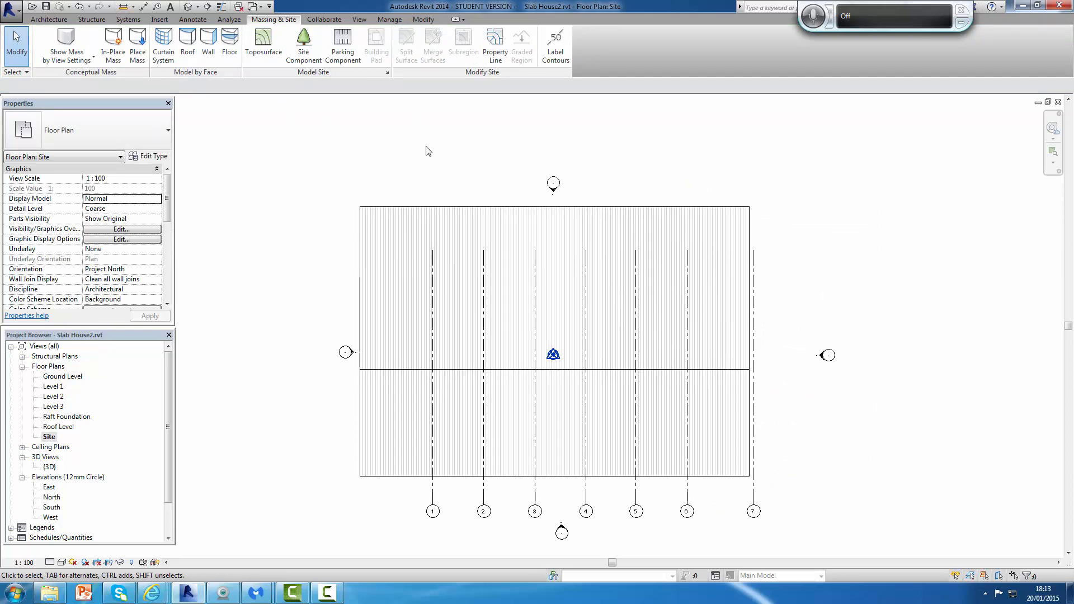
scroll(427, 150, down, 1)
click(263, 47)
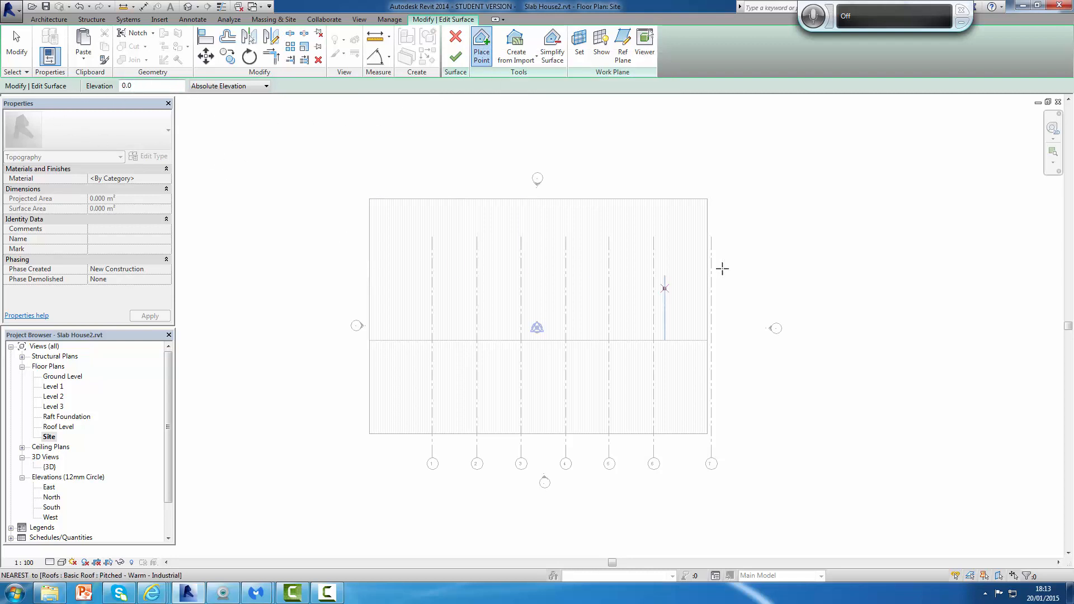
scroll(764, 223, down, 2)
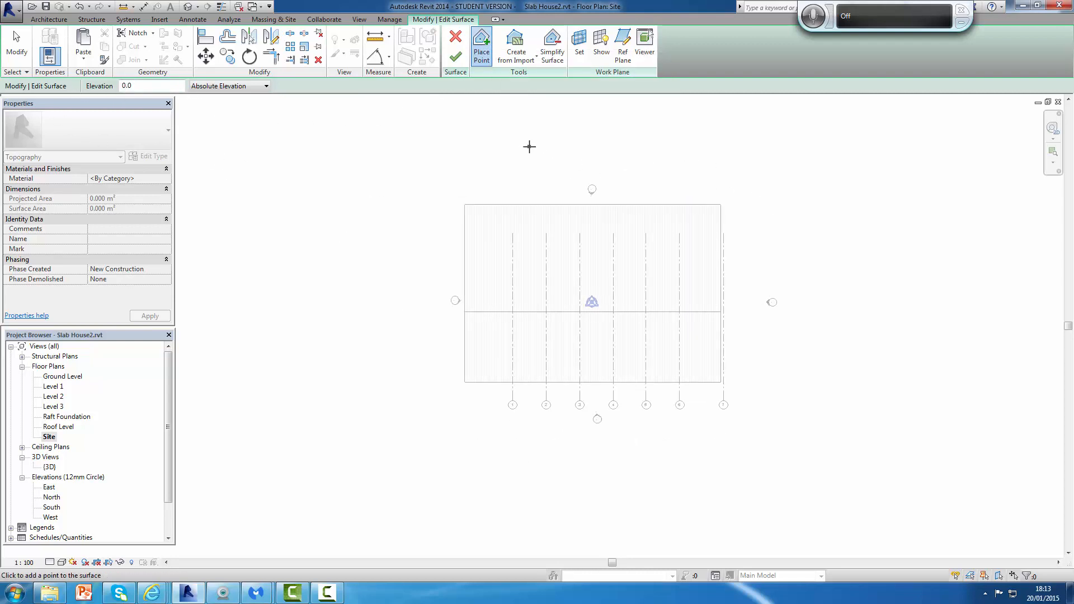
click(454, 159)
click(425, 165)
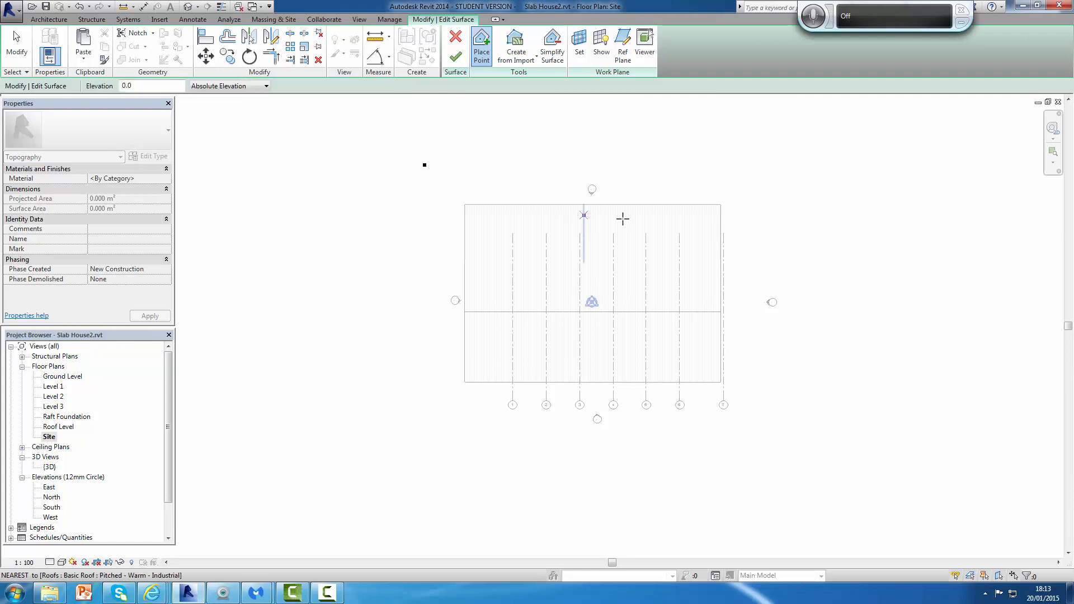
click(783, 148)
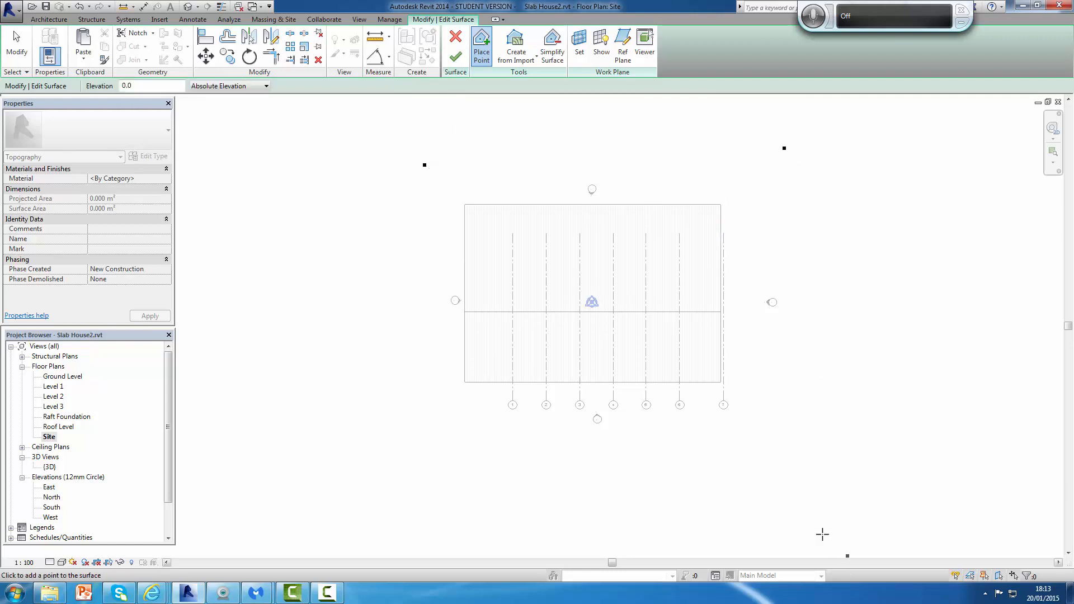
click(789, 455)
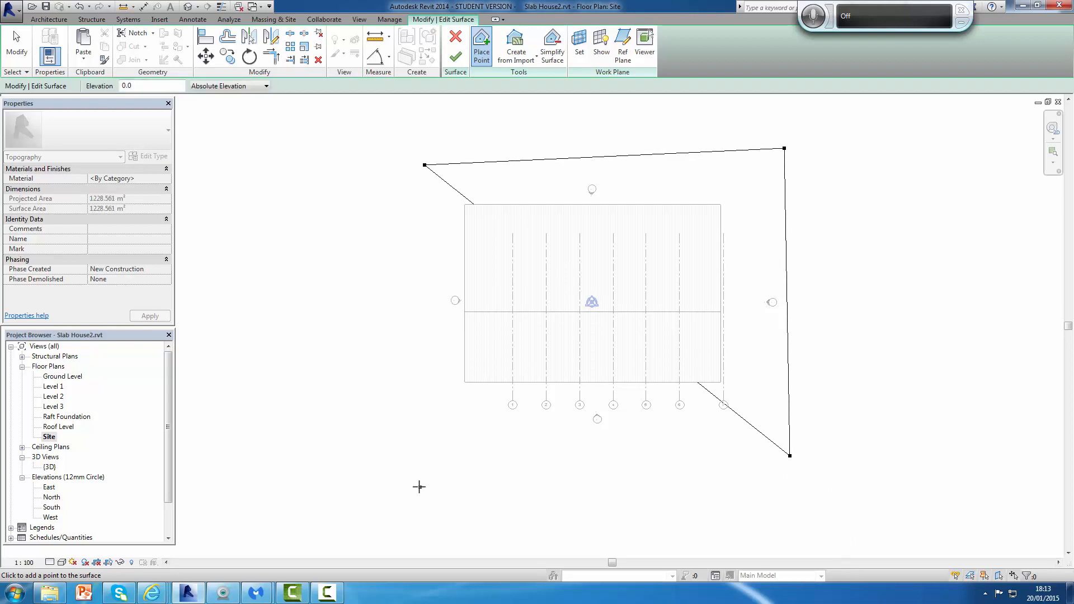
click(422, 456)
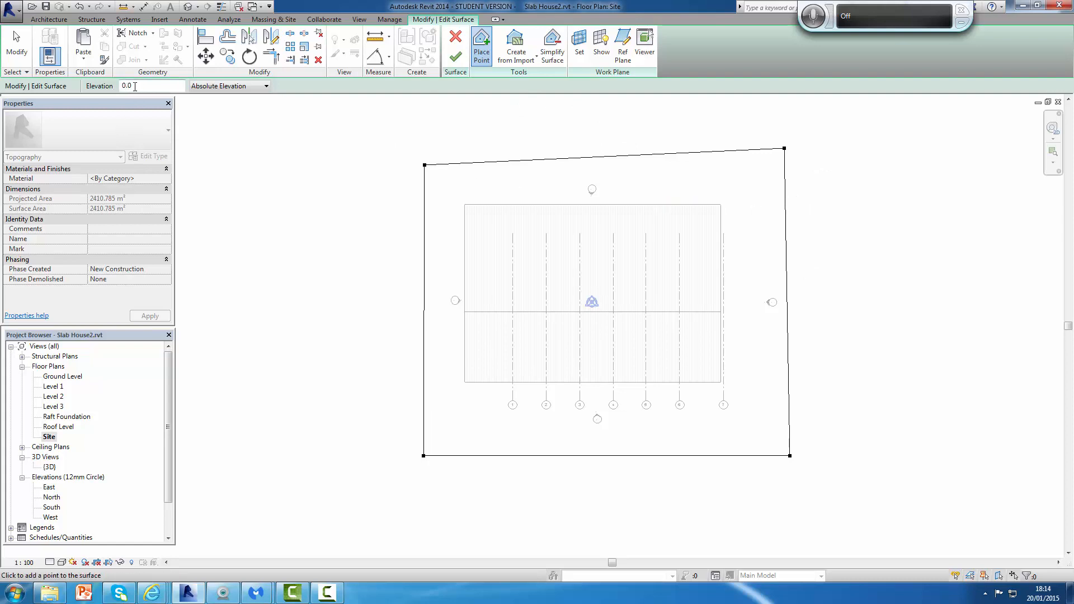
click(674, 182)
click(456, 57)
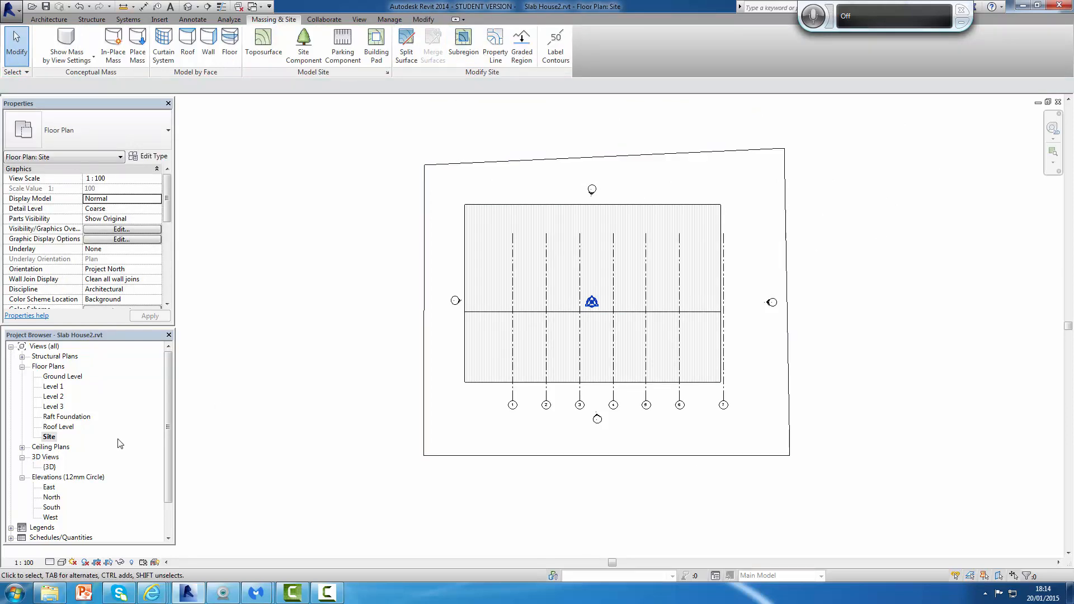
Open the {3D} view and examine the ground surface around the building from the front and the curved glazing side
click(52, 467)
double_click(52, 470)
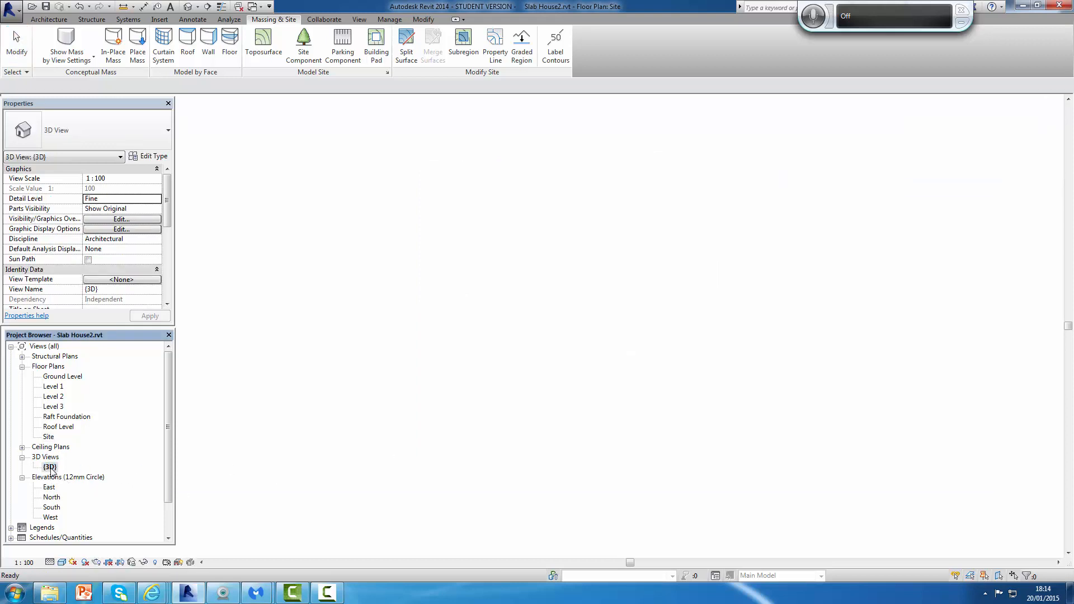
scroll(723, 505, down, 1)
scroll(688, 500, up, 1)
scroll(696, 499, down, 1)
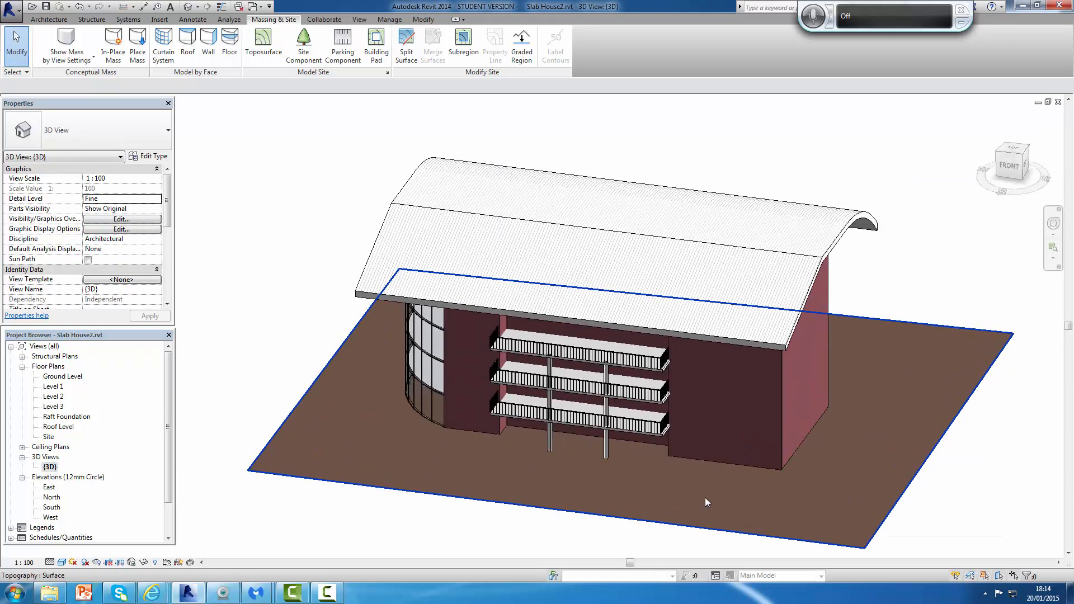
scroll(798, 481, up, 3)
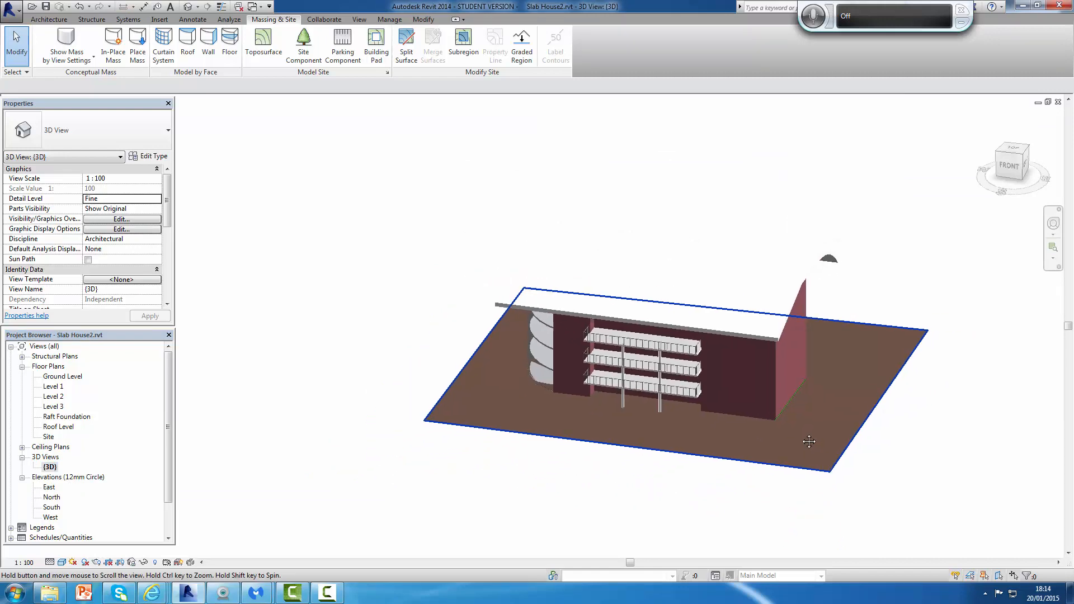
shift+middle_drag(737, 490, 865, 429)
scroll(866, 429, down, 4)
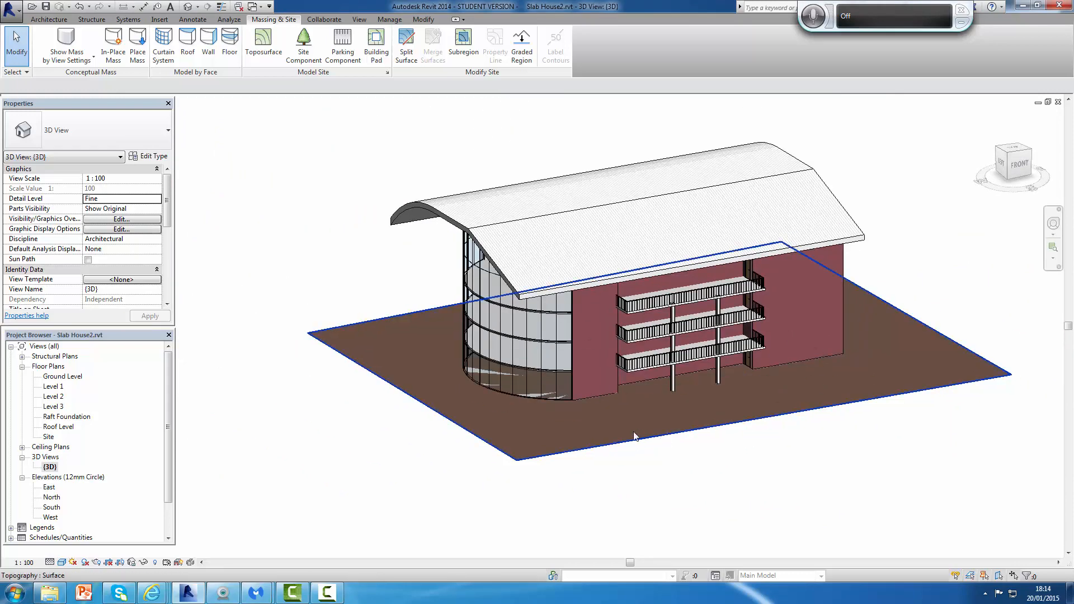
Open the material selection for the toposurface and search the project materials for "grass"
click(634, 440)
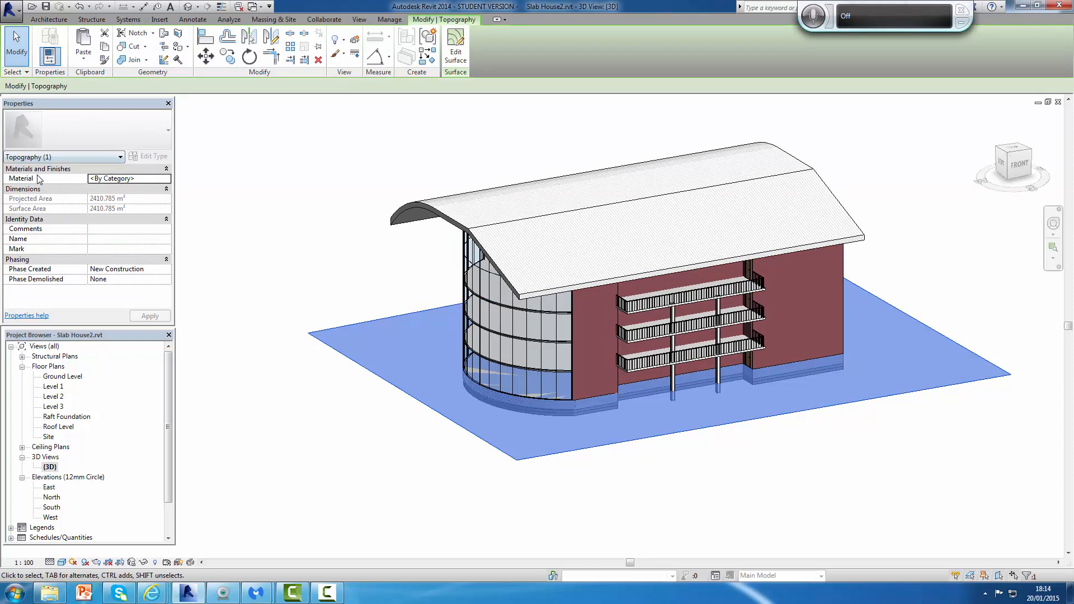
click(168, 179)
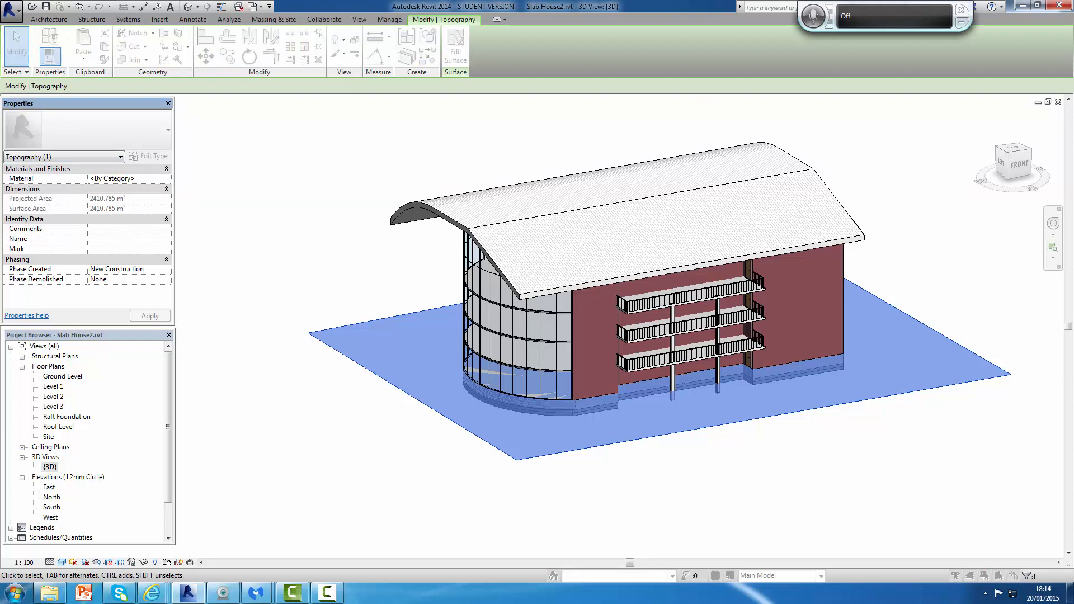
drag(837, 158, 394, 98)
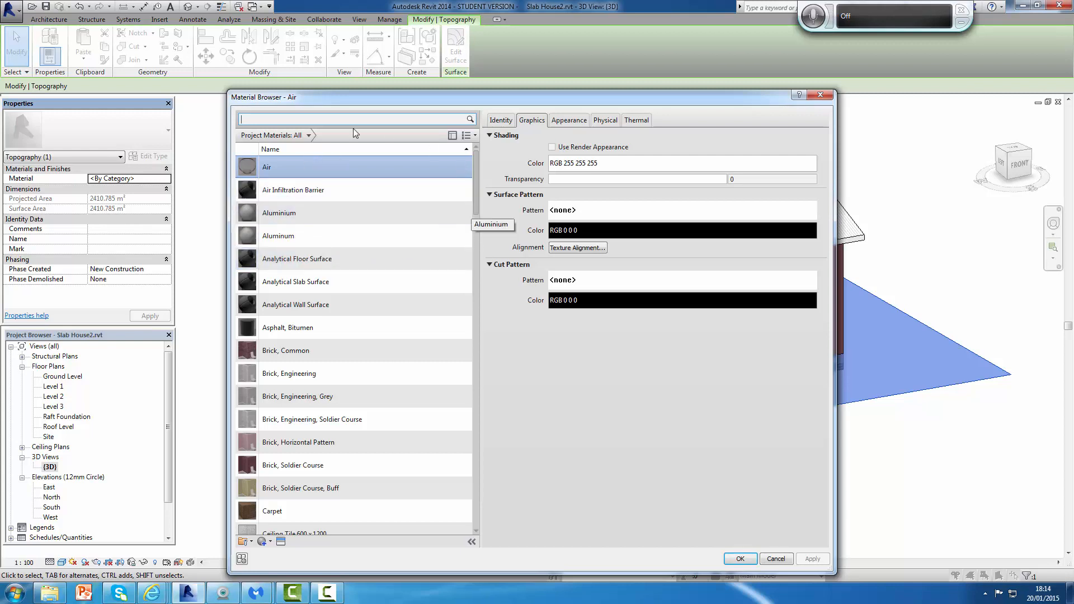
click(273, 118)
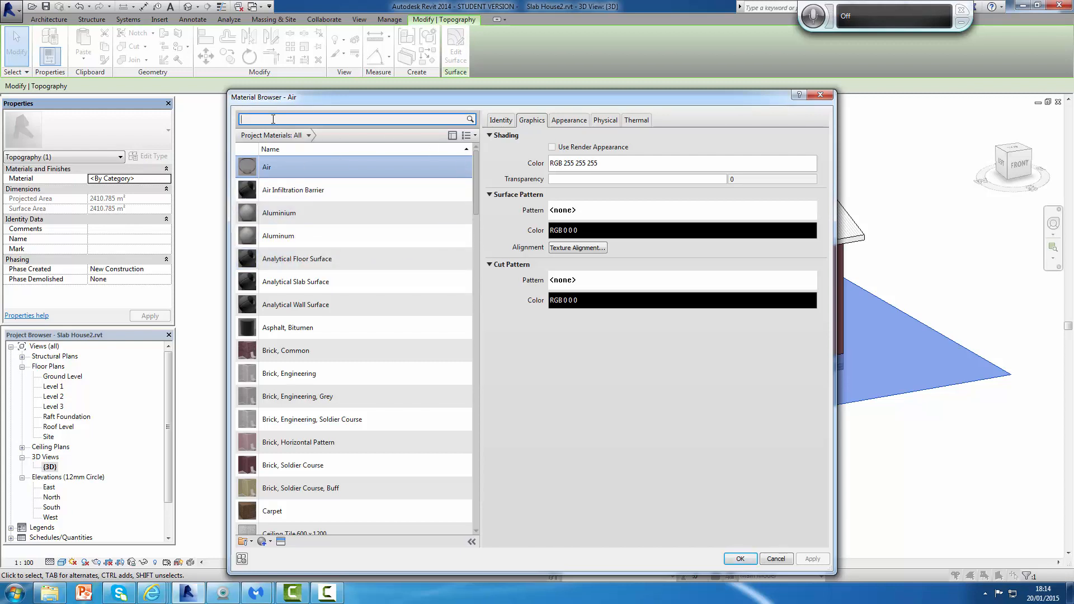
text(grass)
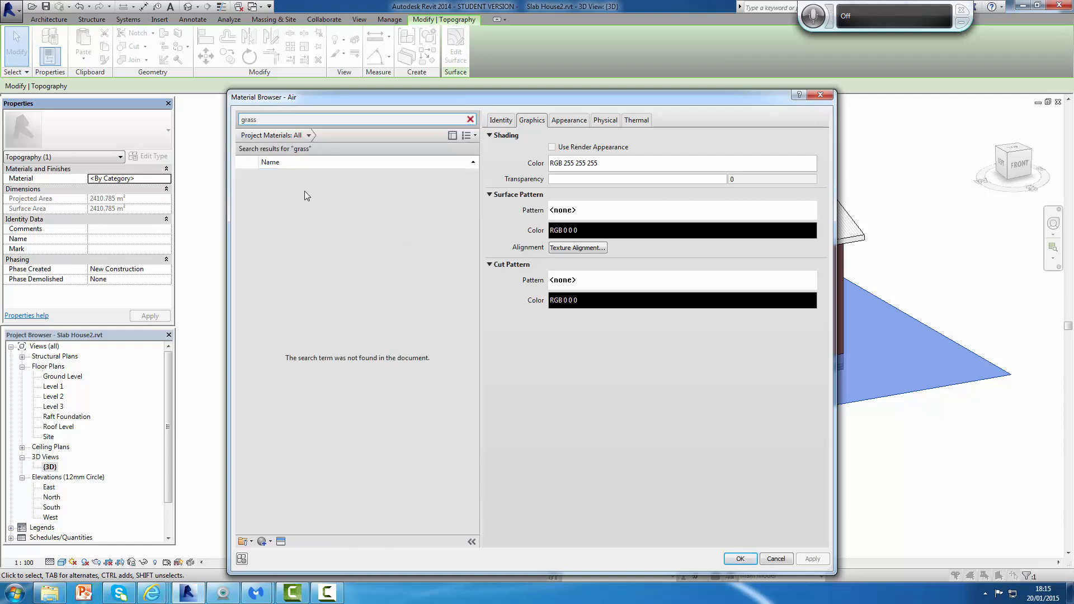
click(309, 136)
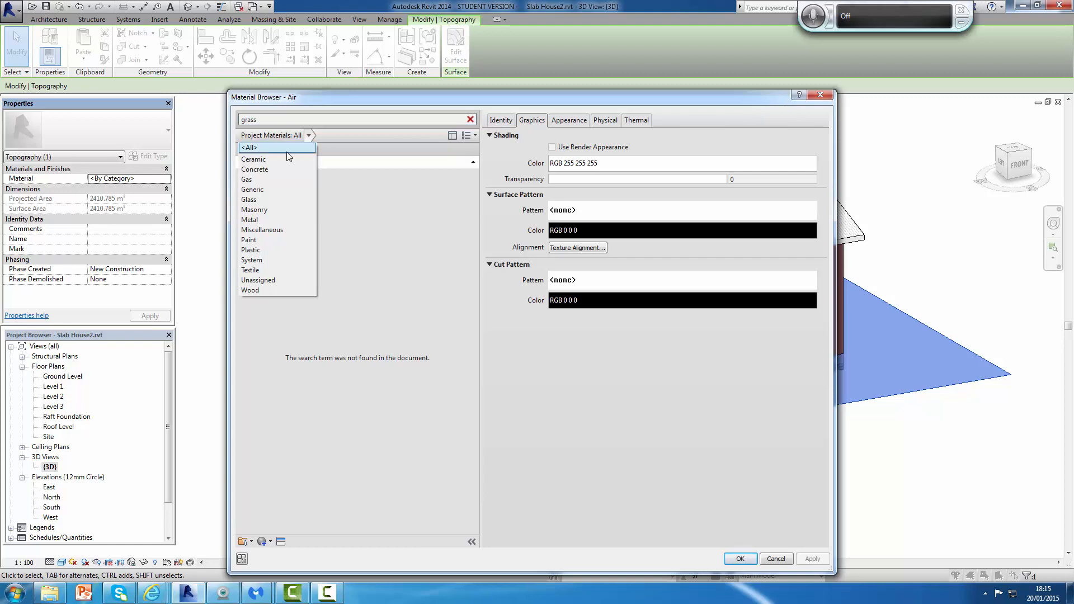
click(318, 154)
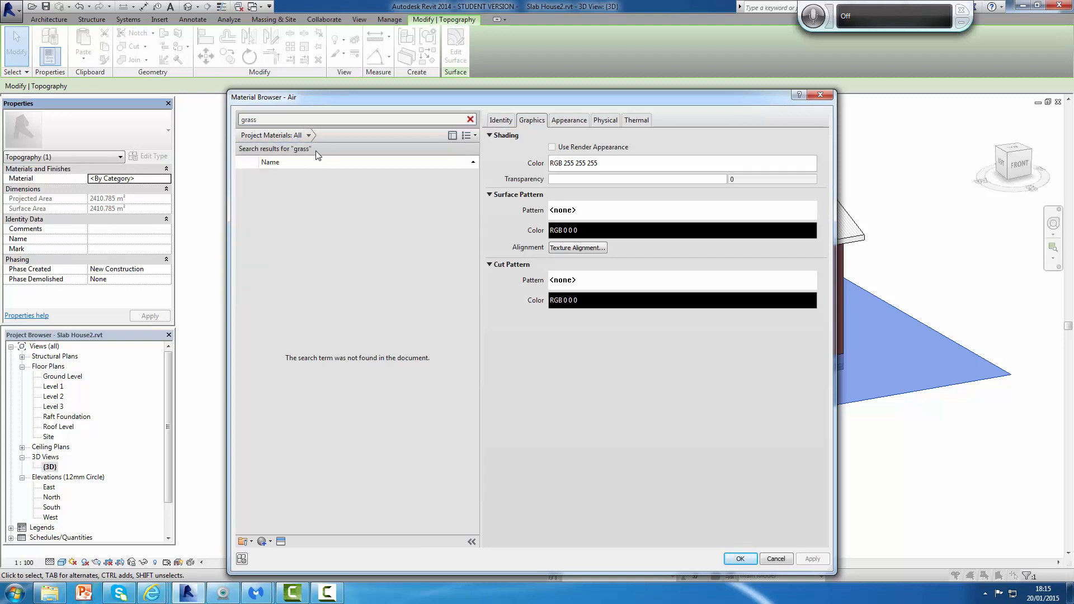
click(469, 120)
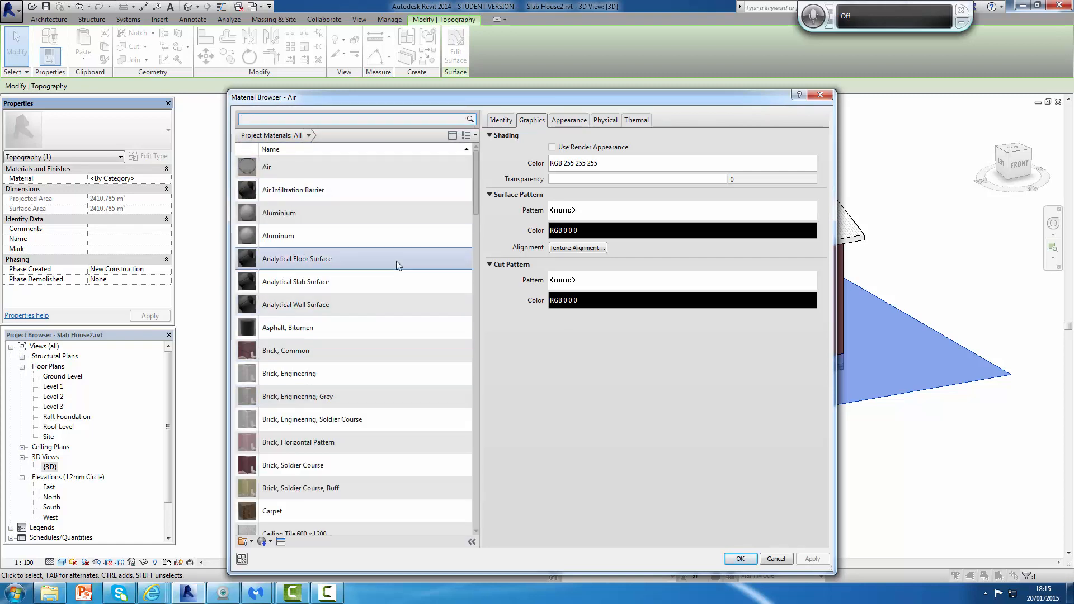
mouse_move(475, 174)
mouse_down()
mouse_move(486, 290)
mouse_move(474, 163)
mouse_up()
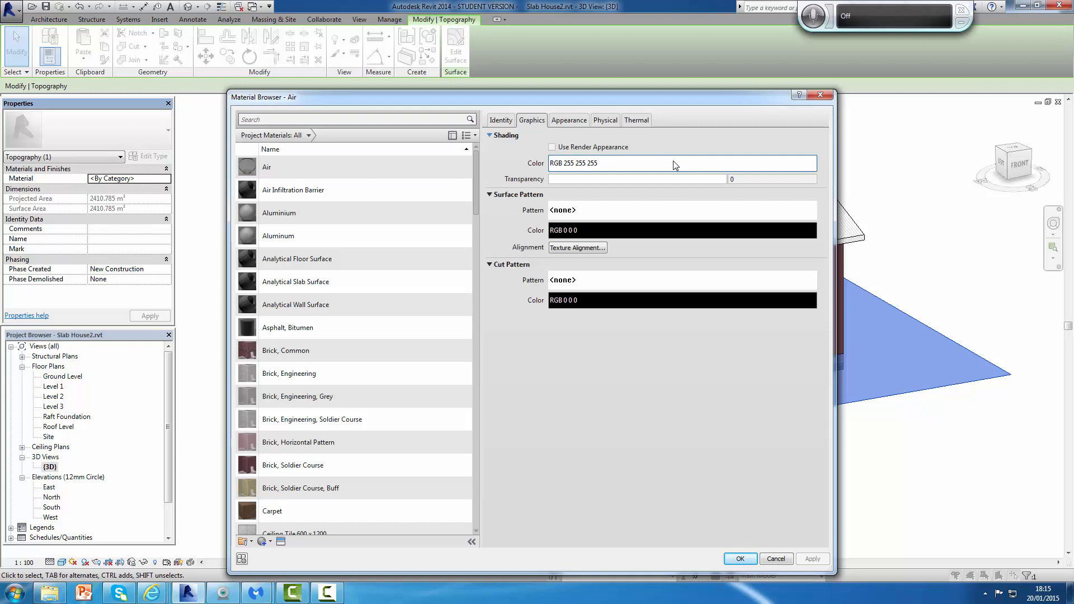
click(653, 165)
key(Escape)
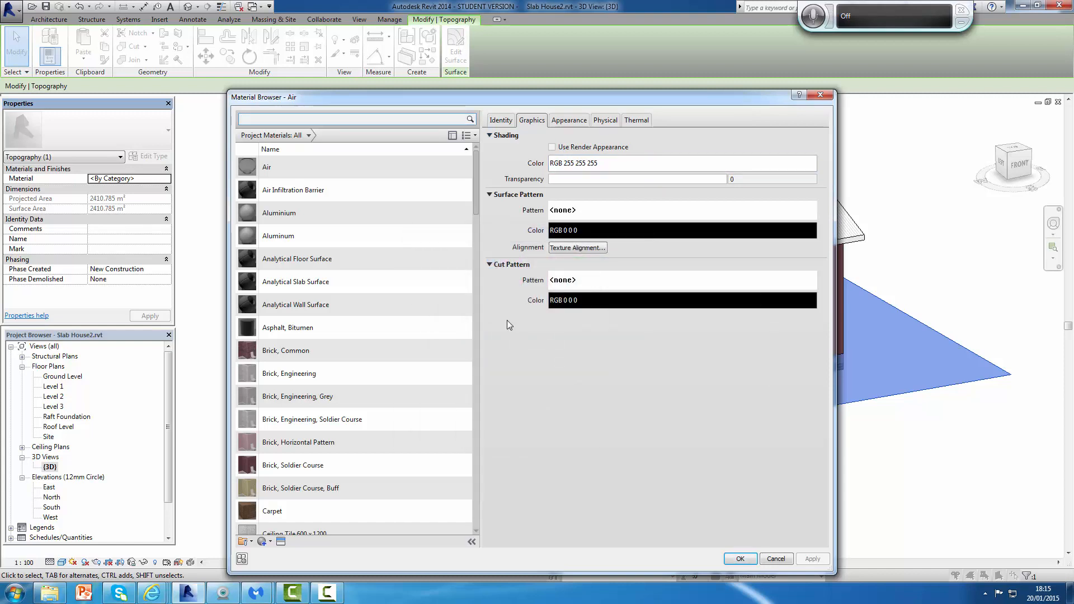
Search the materials again for "grass" and dismiss the McAfee update notification
click(254, 123)
click(253, 120)
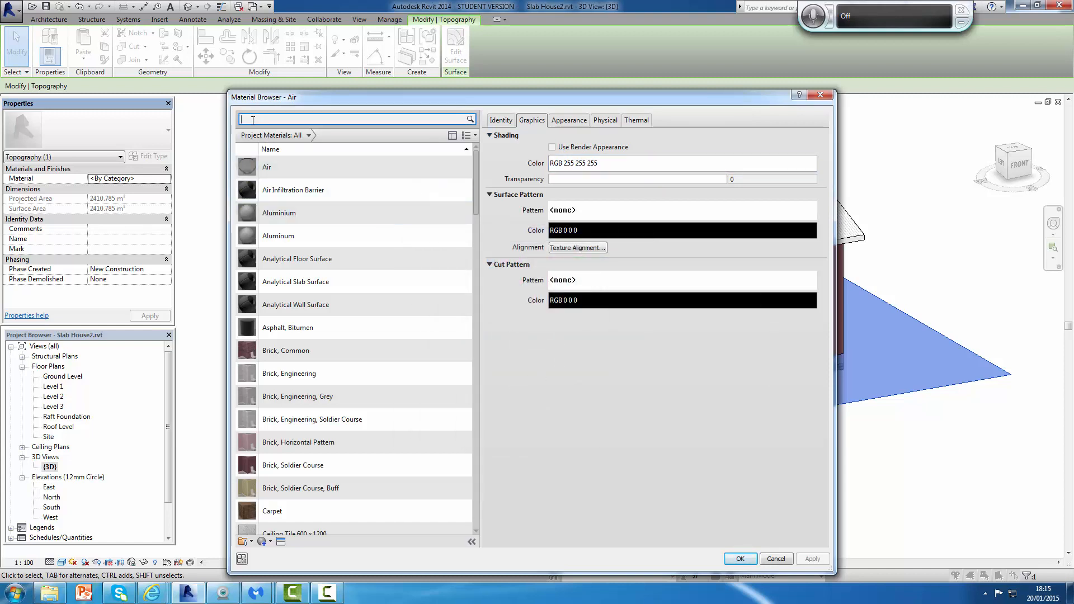
text(grass)
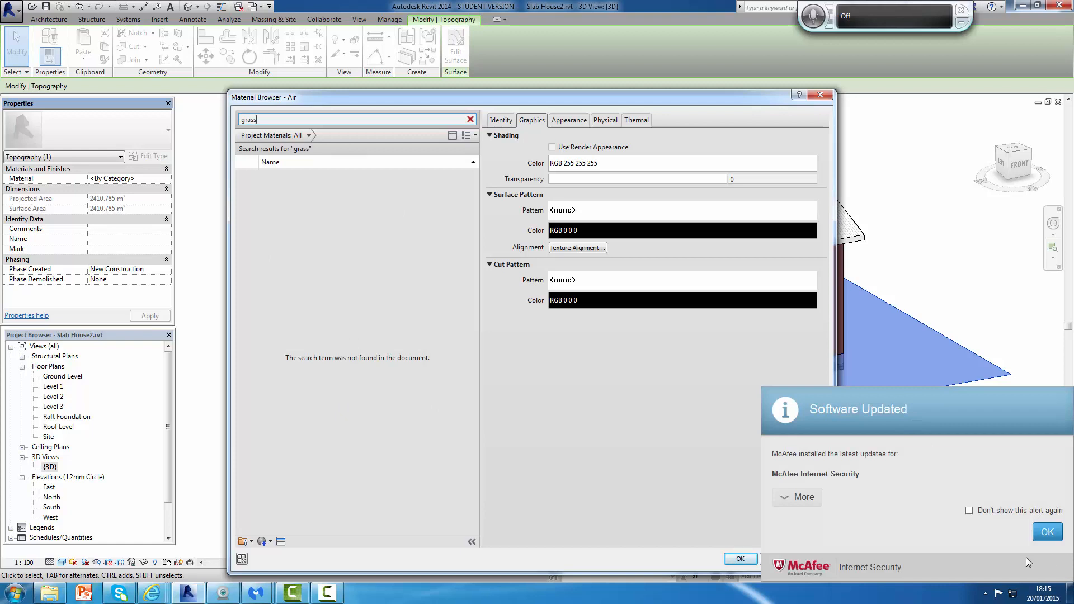
click(1041, 536)
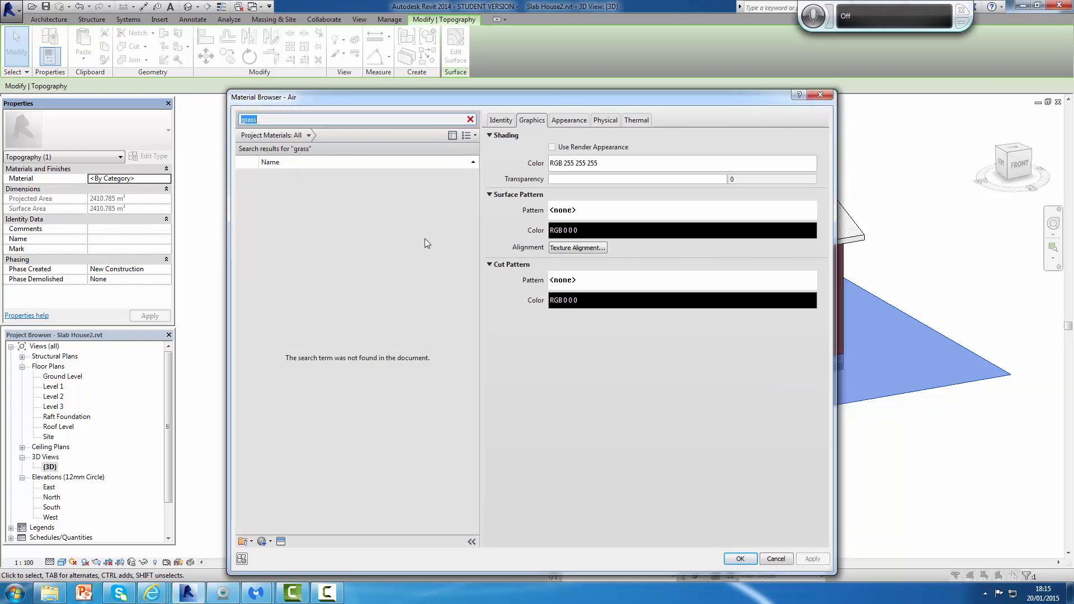
Look through the Air material's identity, graphics, appearance and physical properties
click(501, 121)
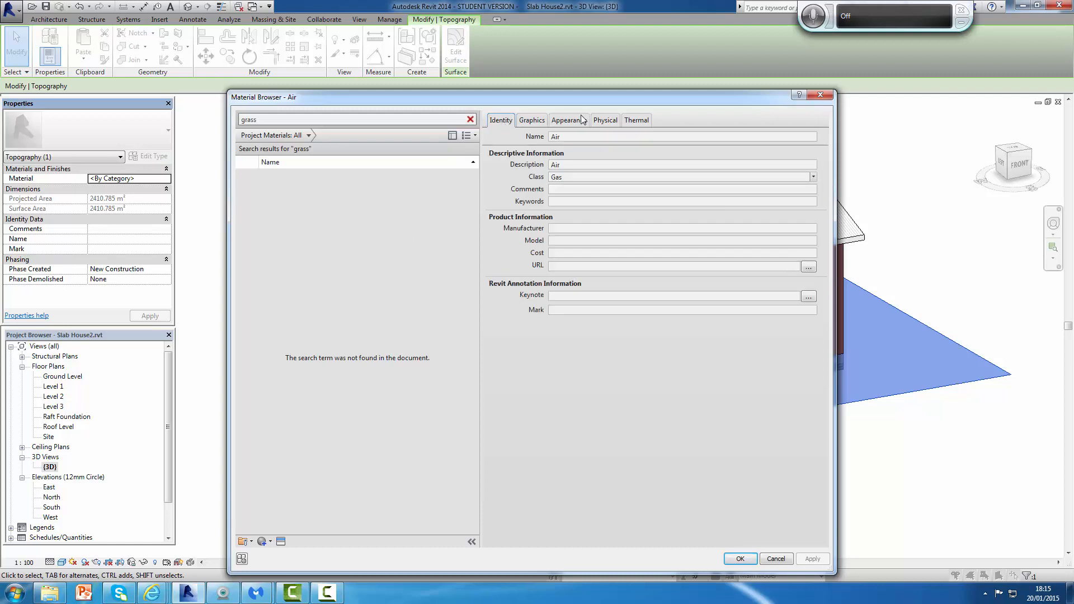
click(532, 120)
click(566, 124)
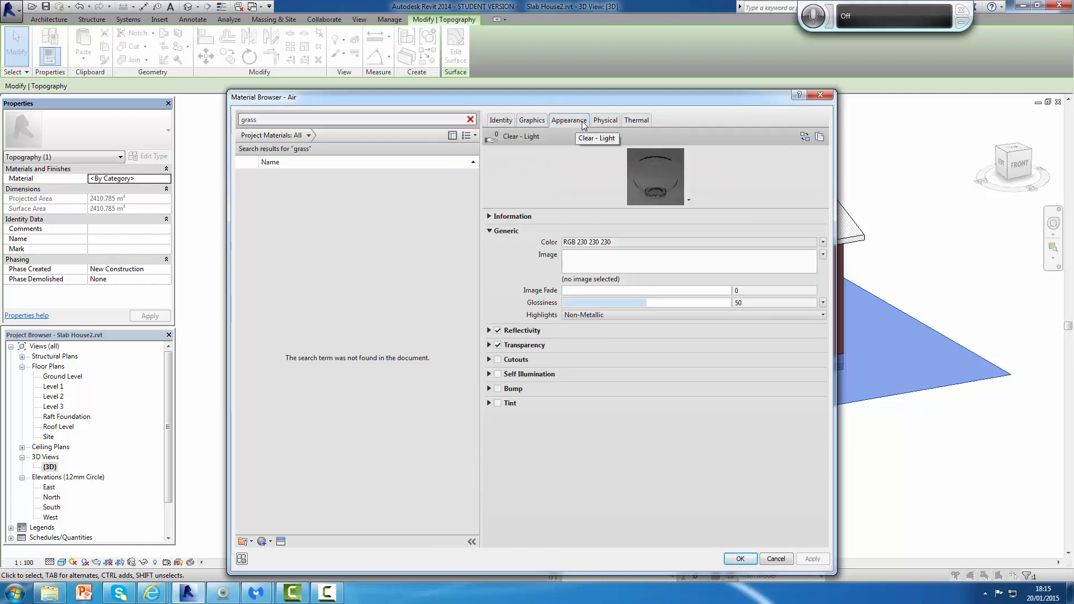
click(605, 122)
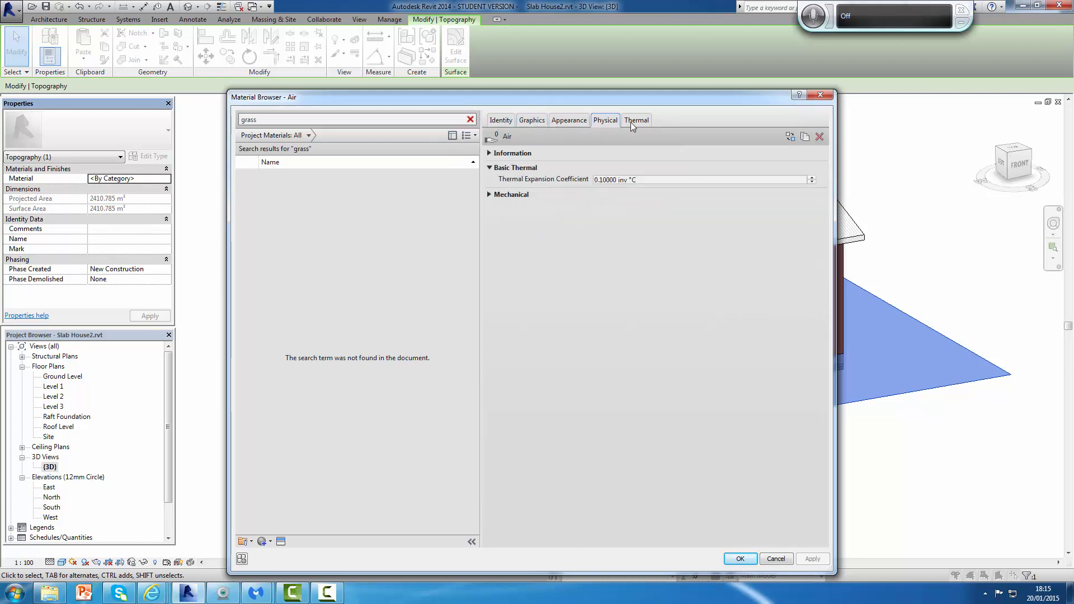
click(493, 121)
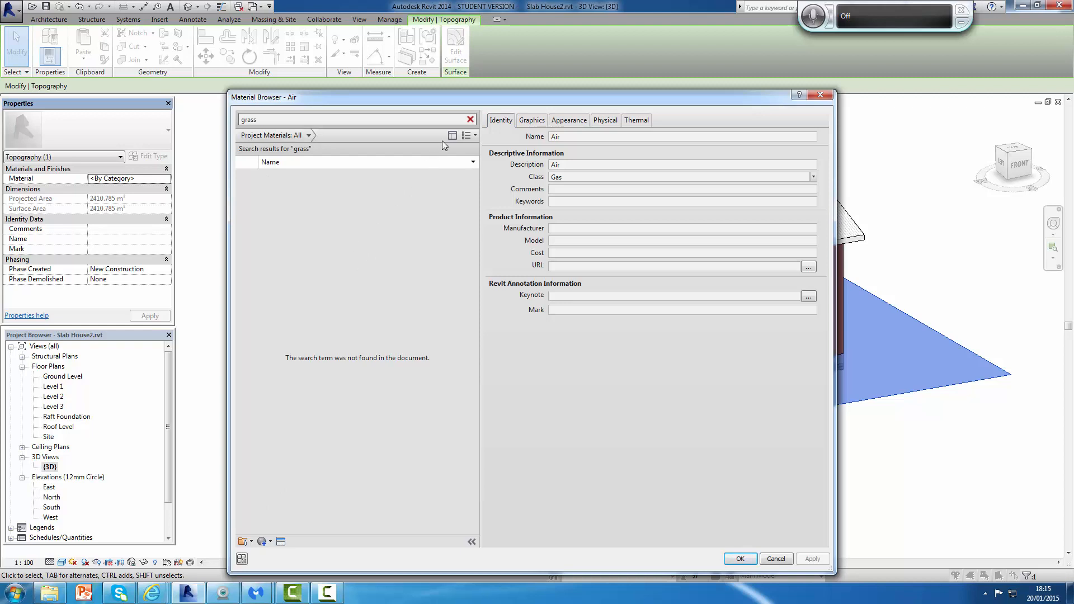
Show the material library, try to assign Grass from AEC Materials to the toposurface, and deselect the surface
click(467, 137)
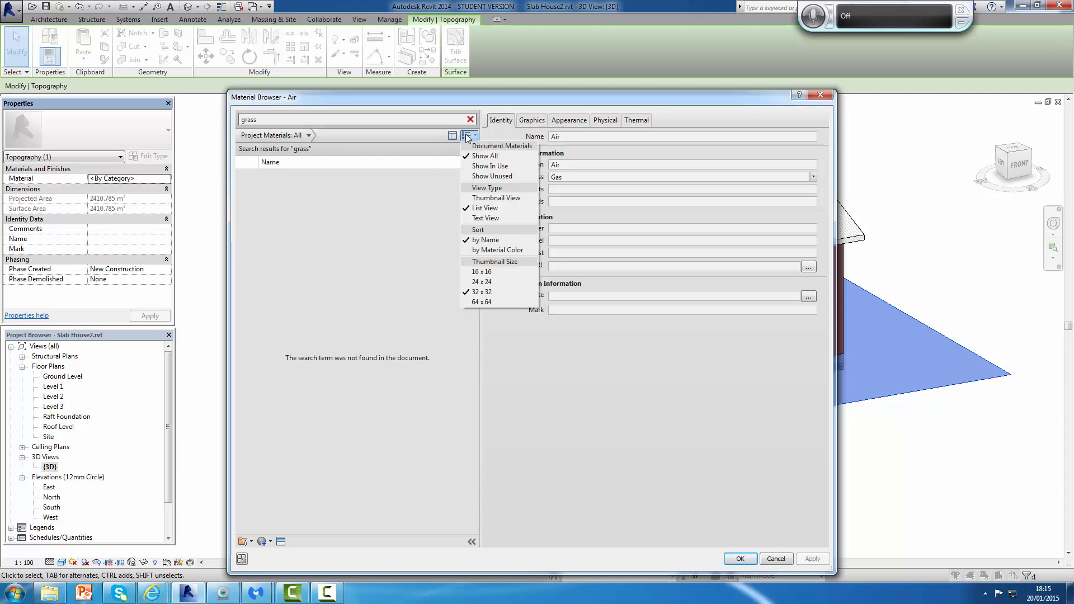
click(452, 135)
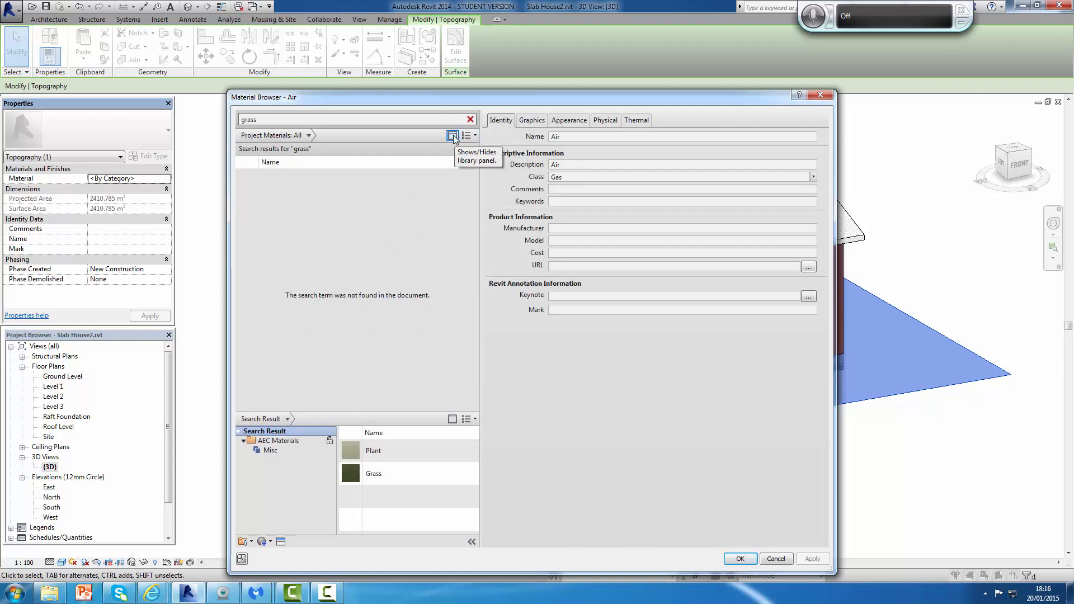
mouse_move(355, 478)
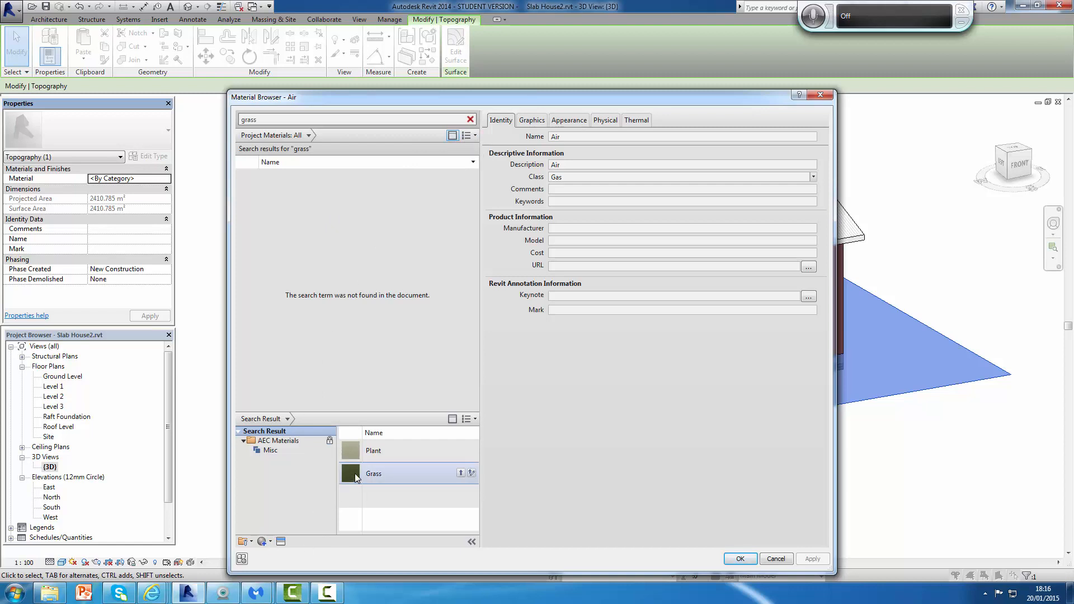
click(355, 475)
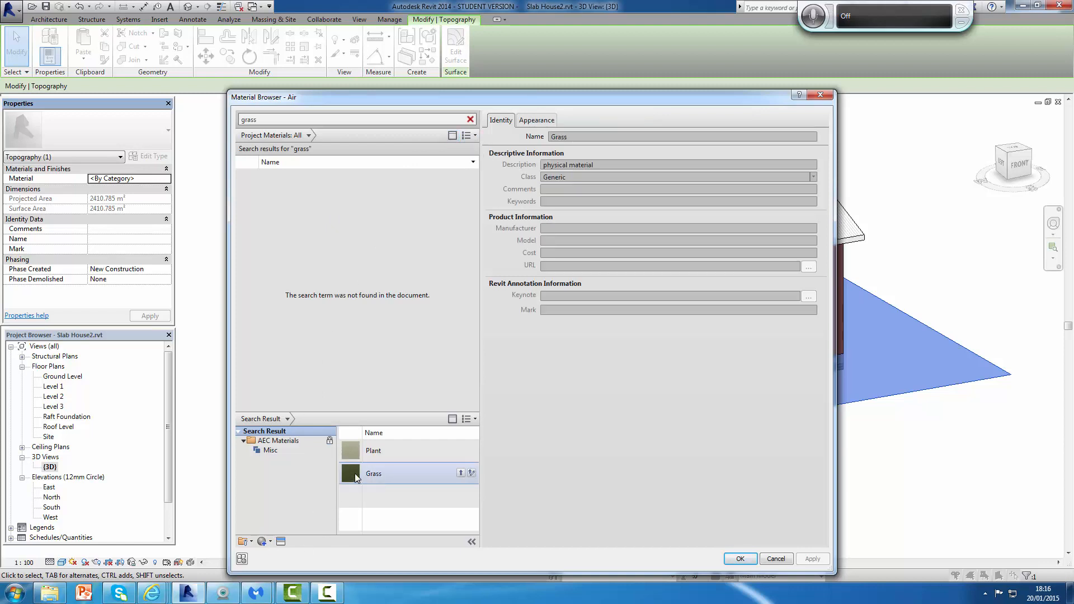
click(740, 559)
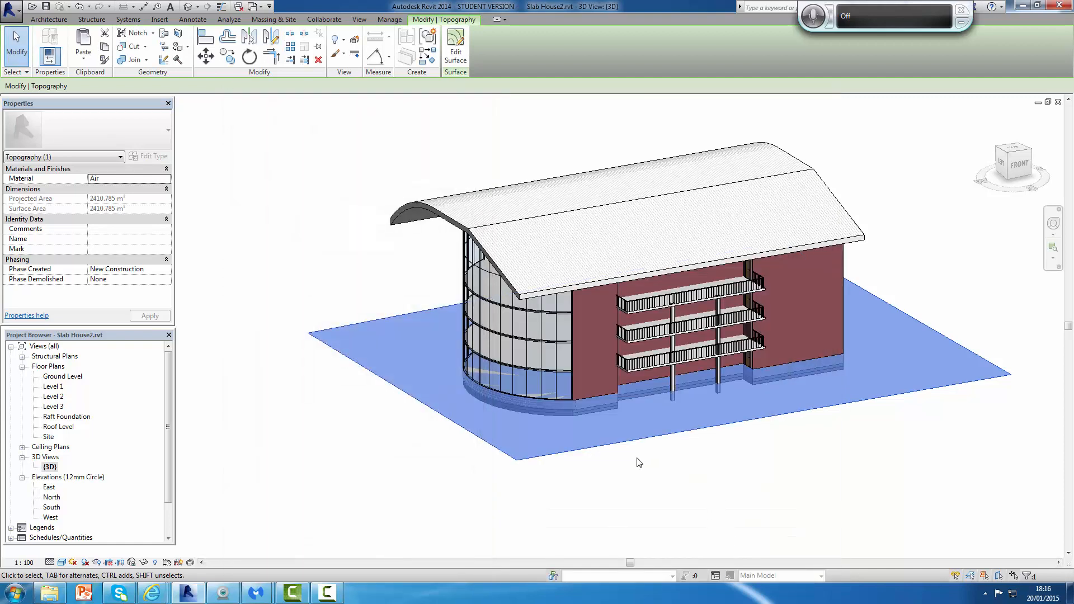
click(750, 465)
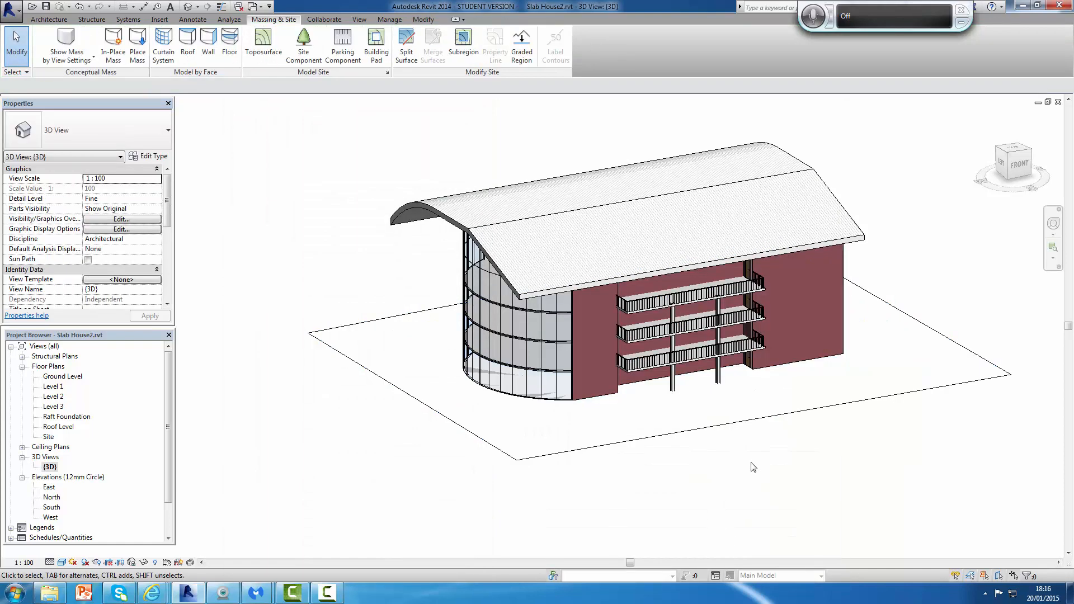
Select the toposurface around the building and reopen the material browser for its material property
click(531, 456)
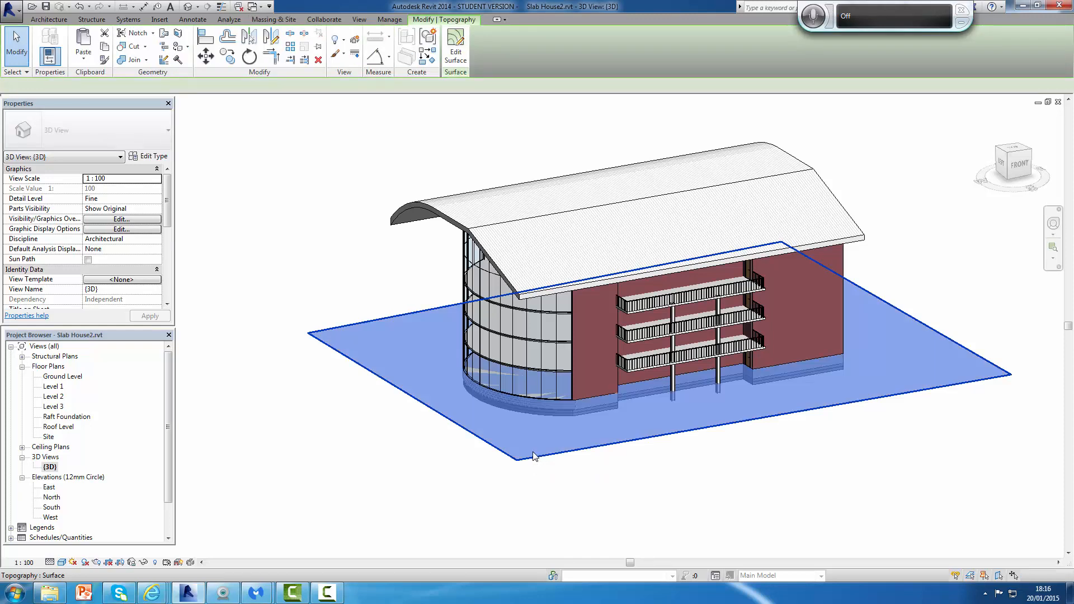
right_click(865, 431)
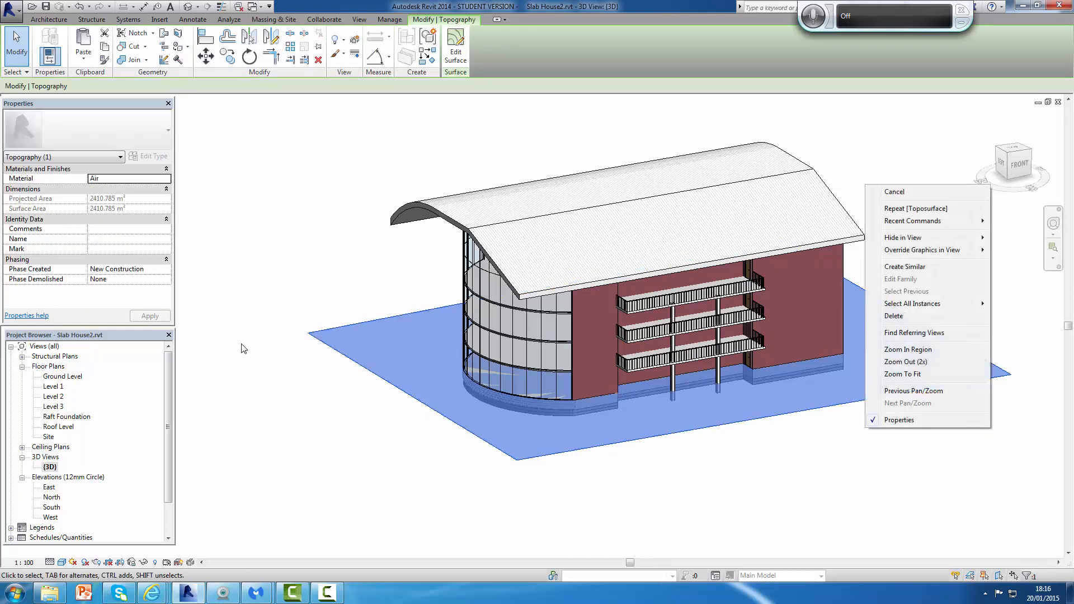
click(164, 182)
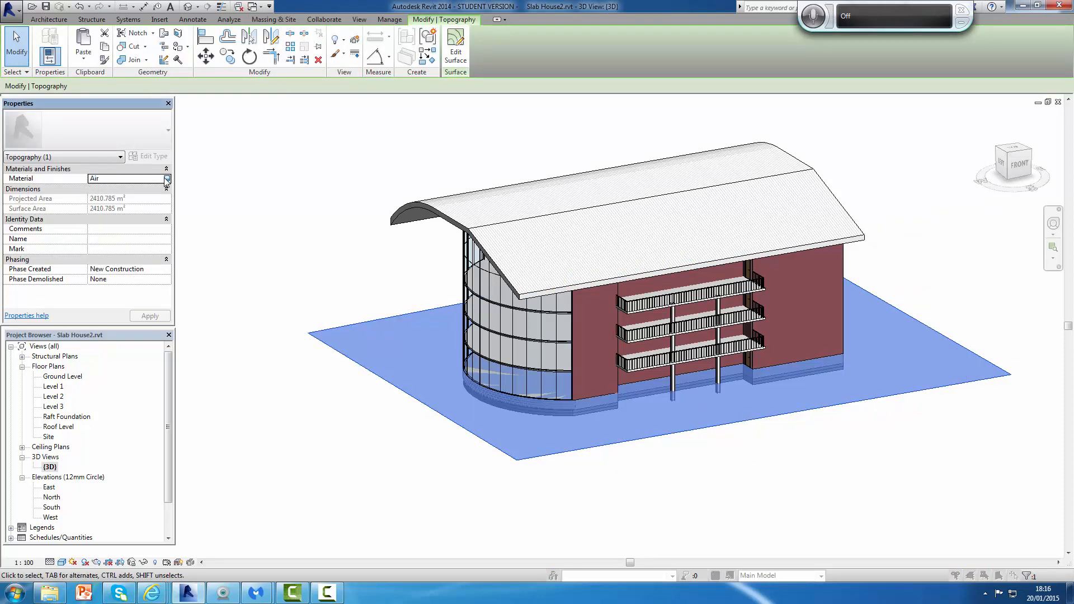
click(164, 181)
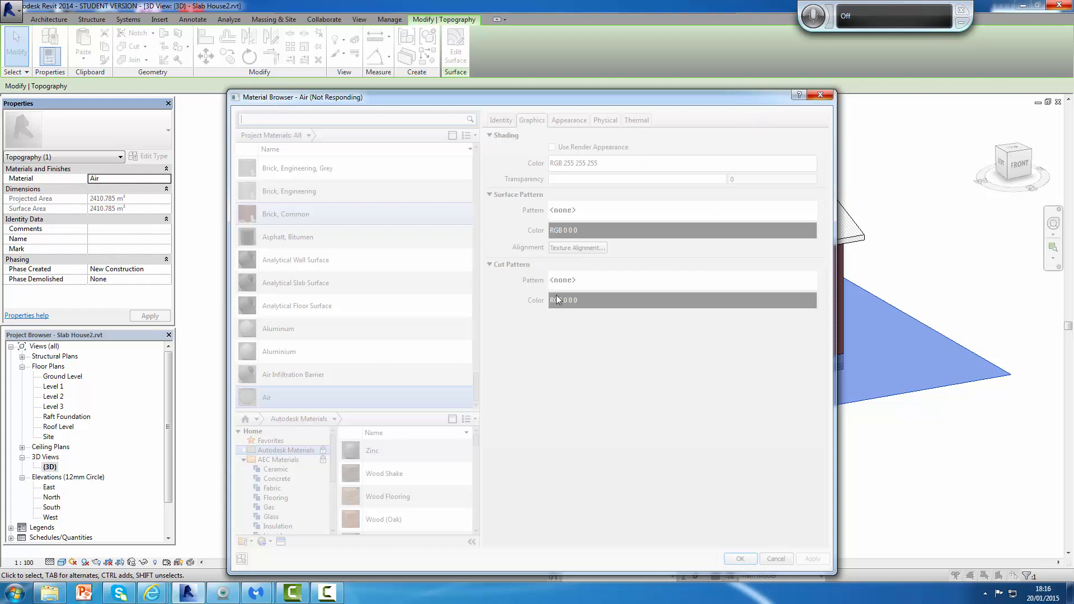
Close the unresponsive material browser and postpone the Malwarebytes Anti-Malware installation until later
click(824, 93)
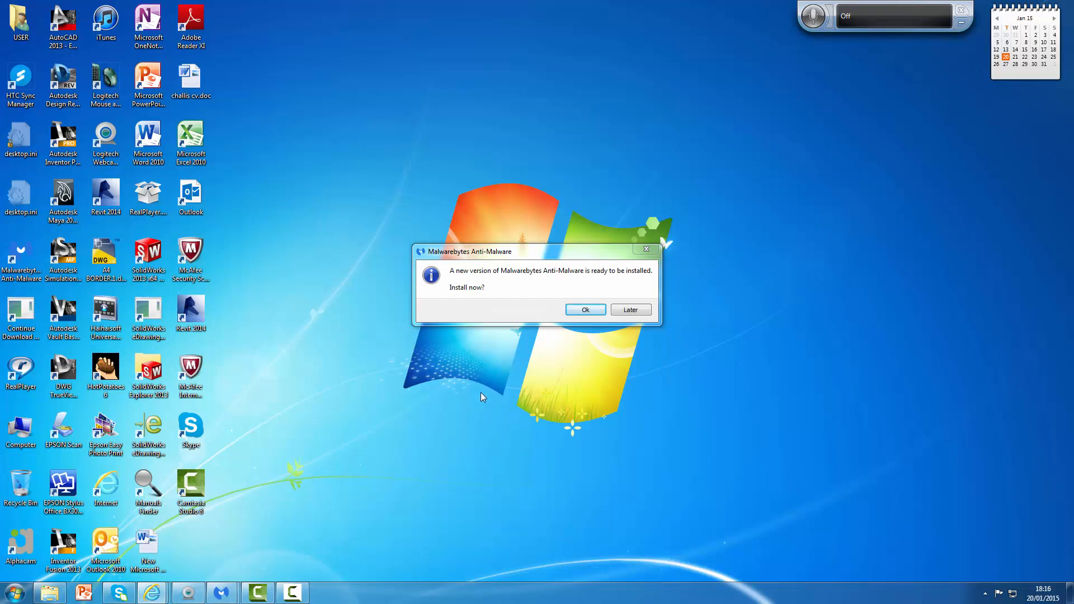
click(635, 309)
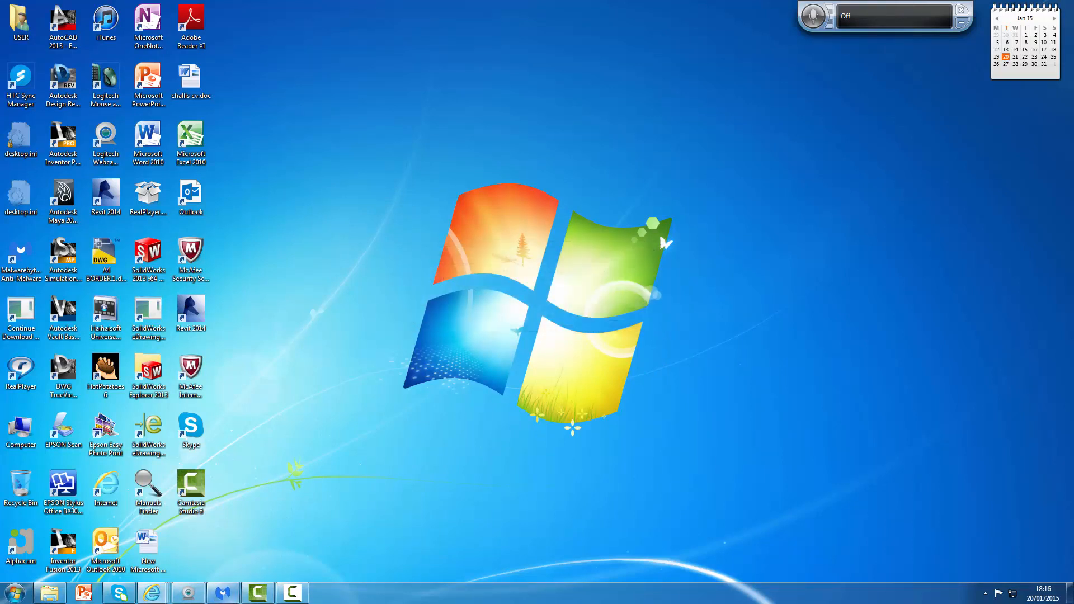